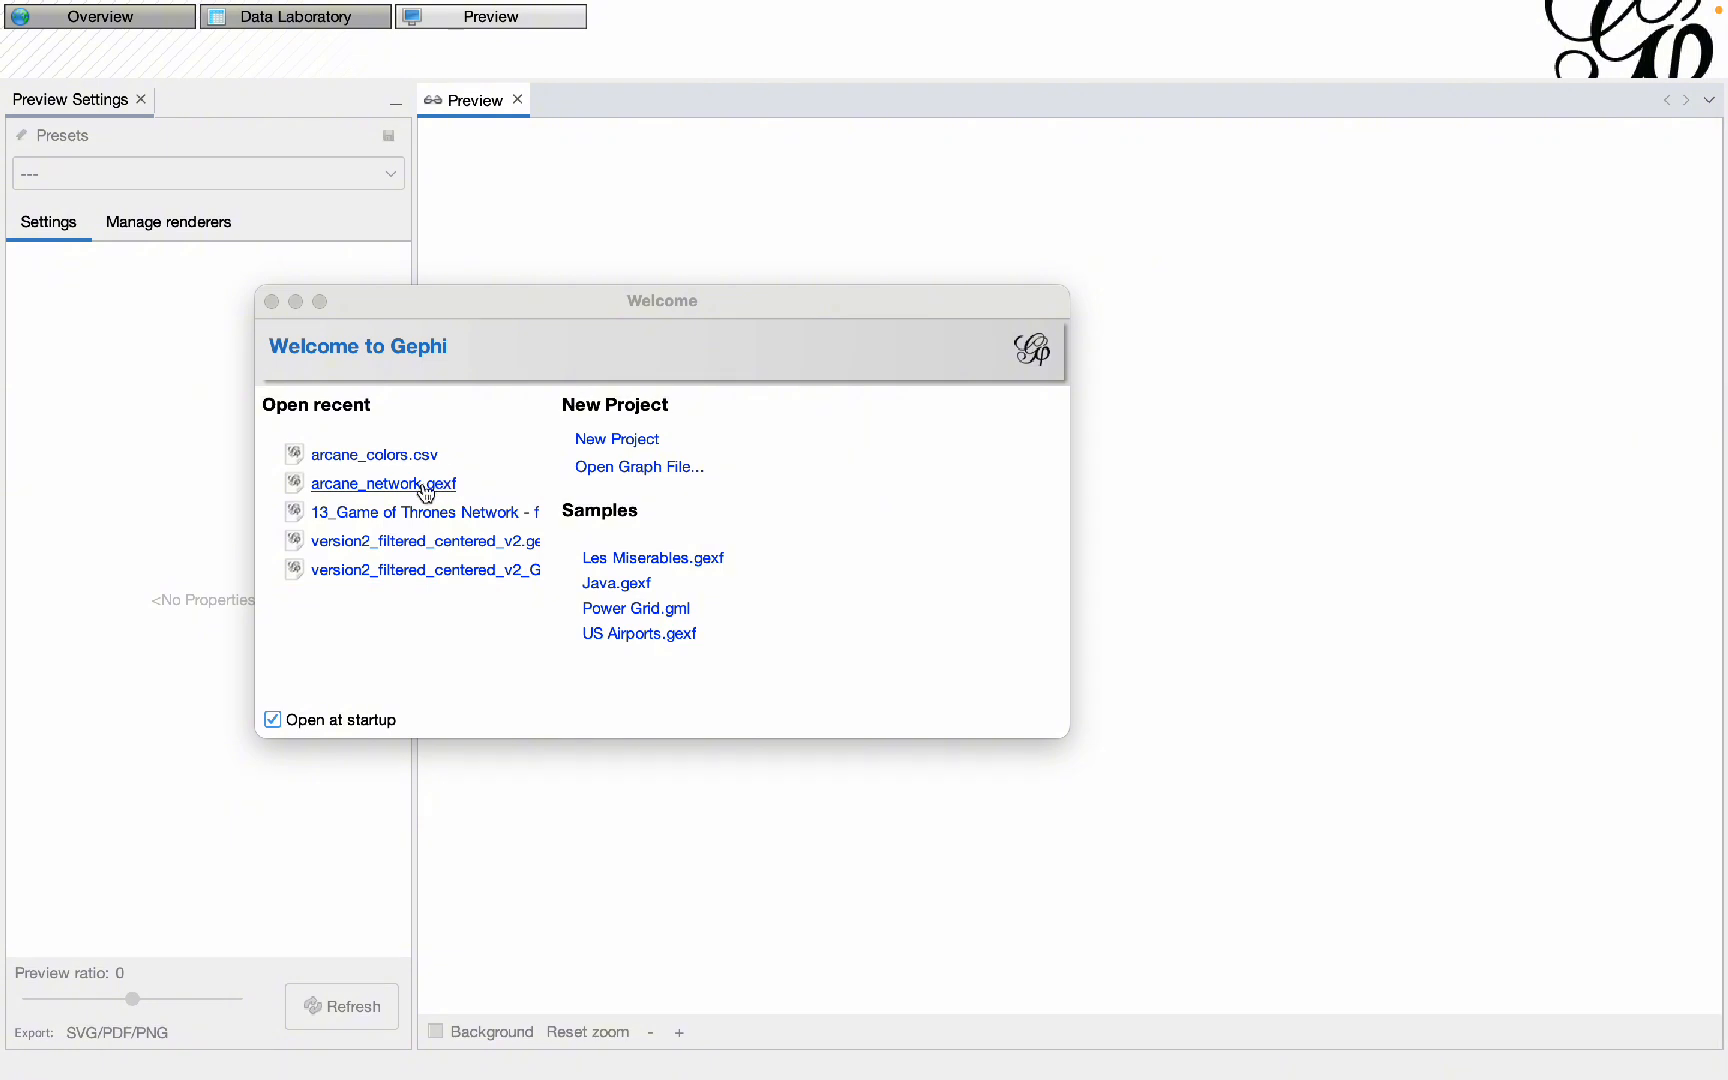
# - Open the recent file arcane_network.gexf as an undirected graph in a new workspace and show it in the Overview
pyautogui.click(370, 487)
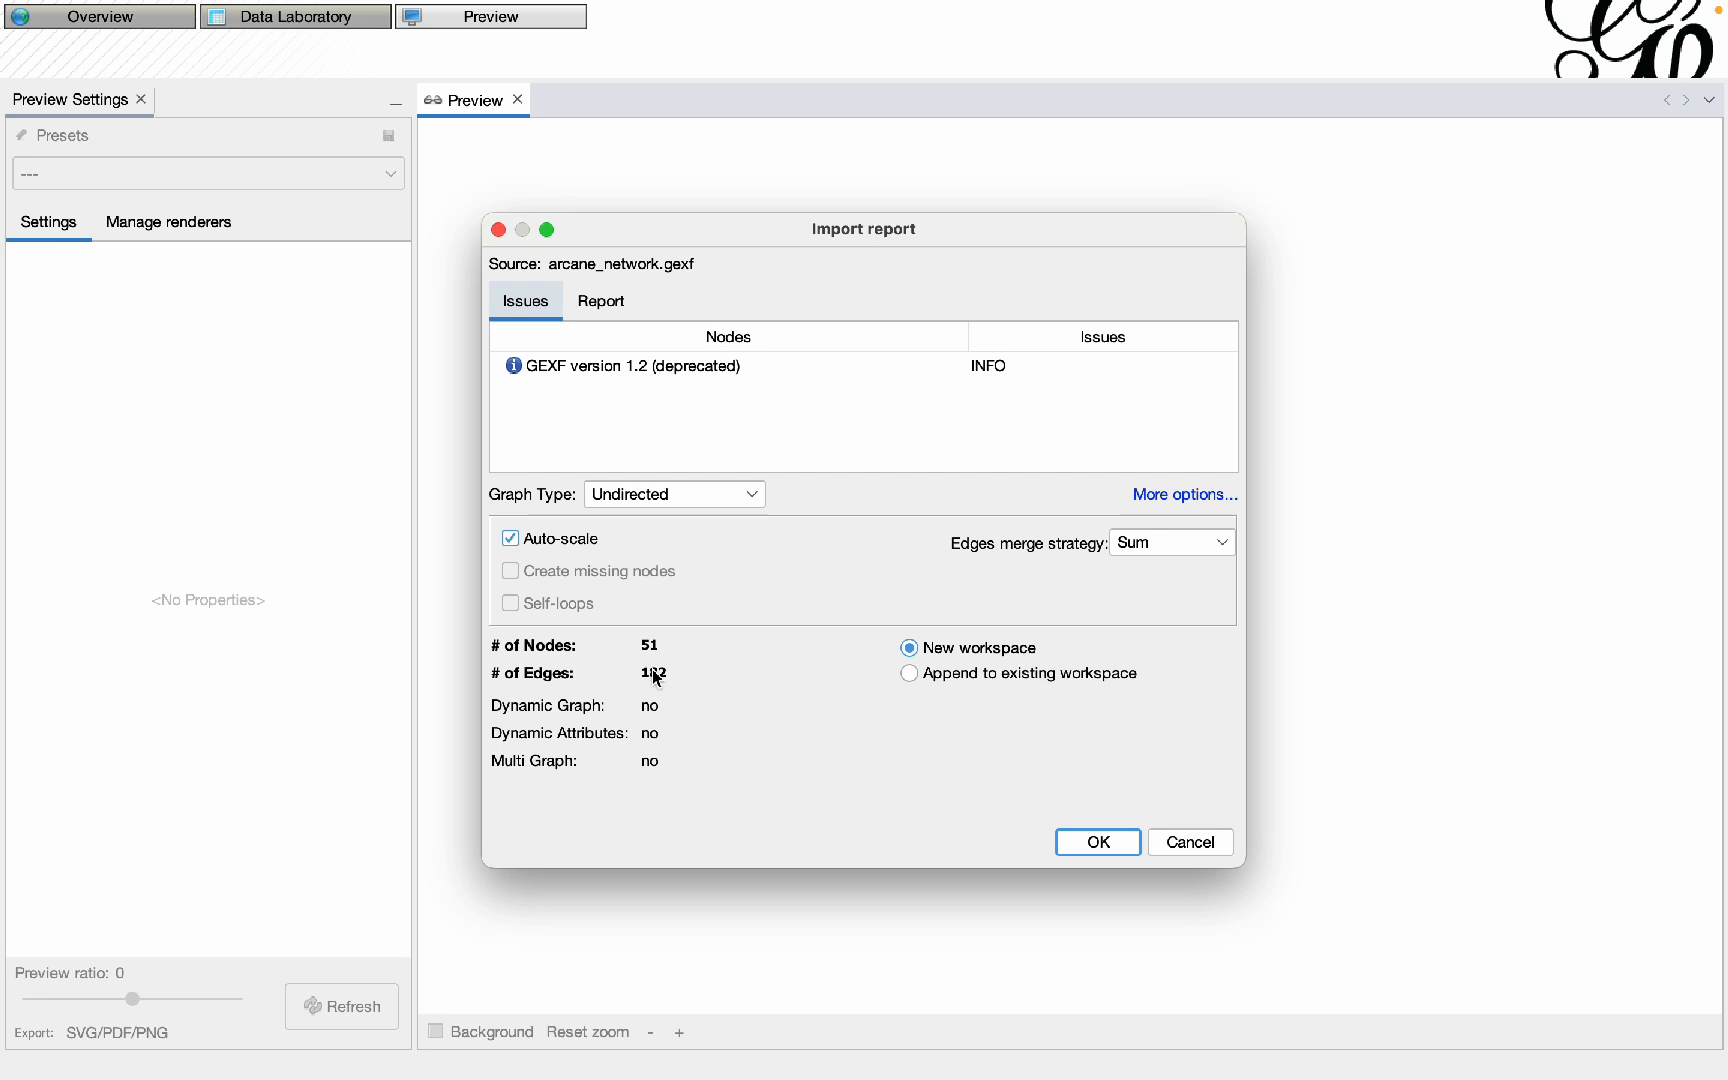
pyautogui.click(1095, 843)
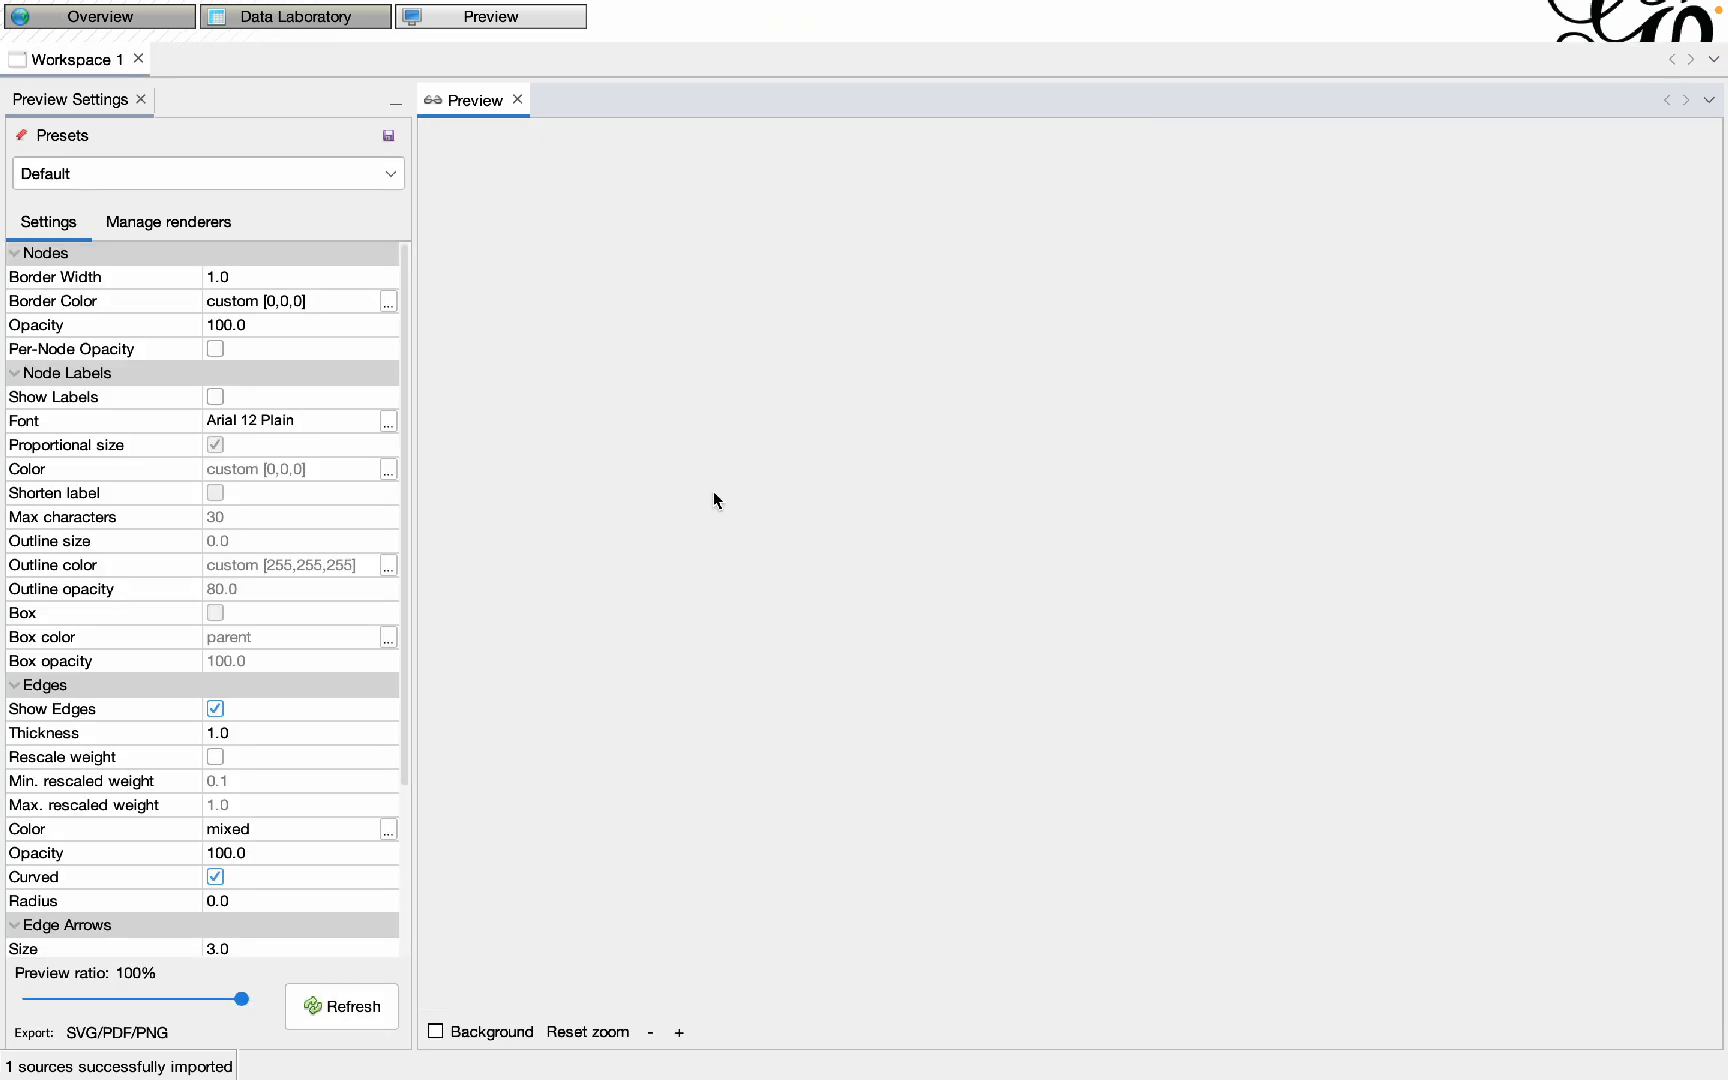
pyautogui.click(166, 38)
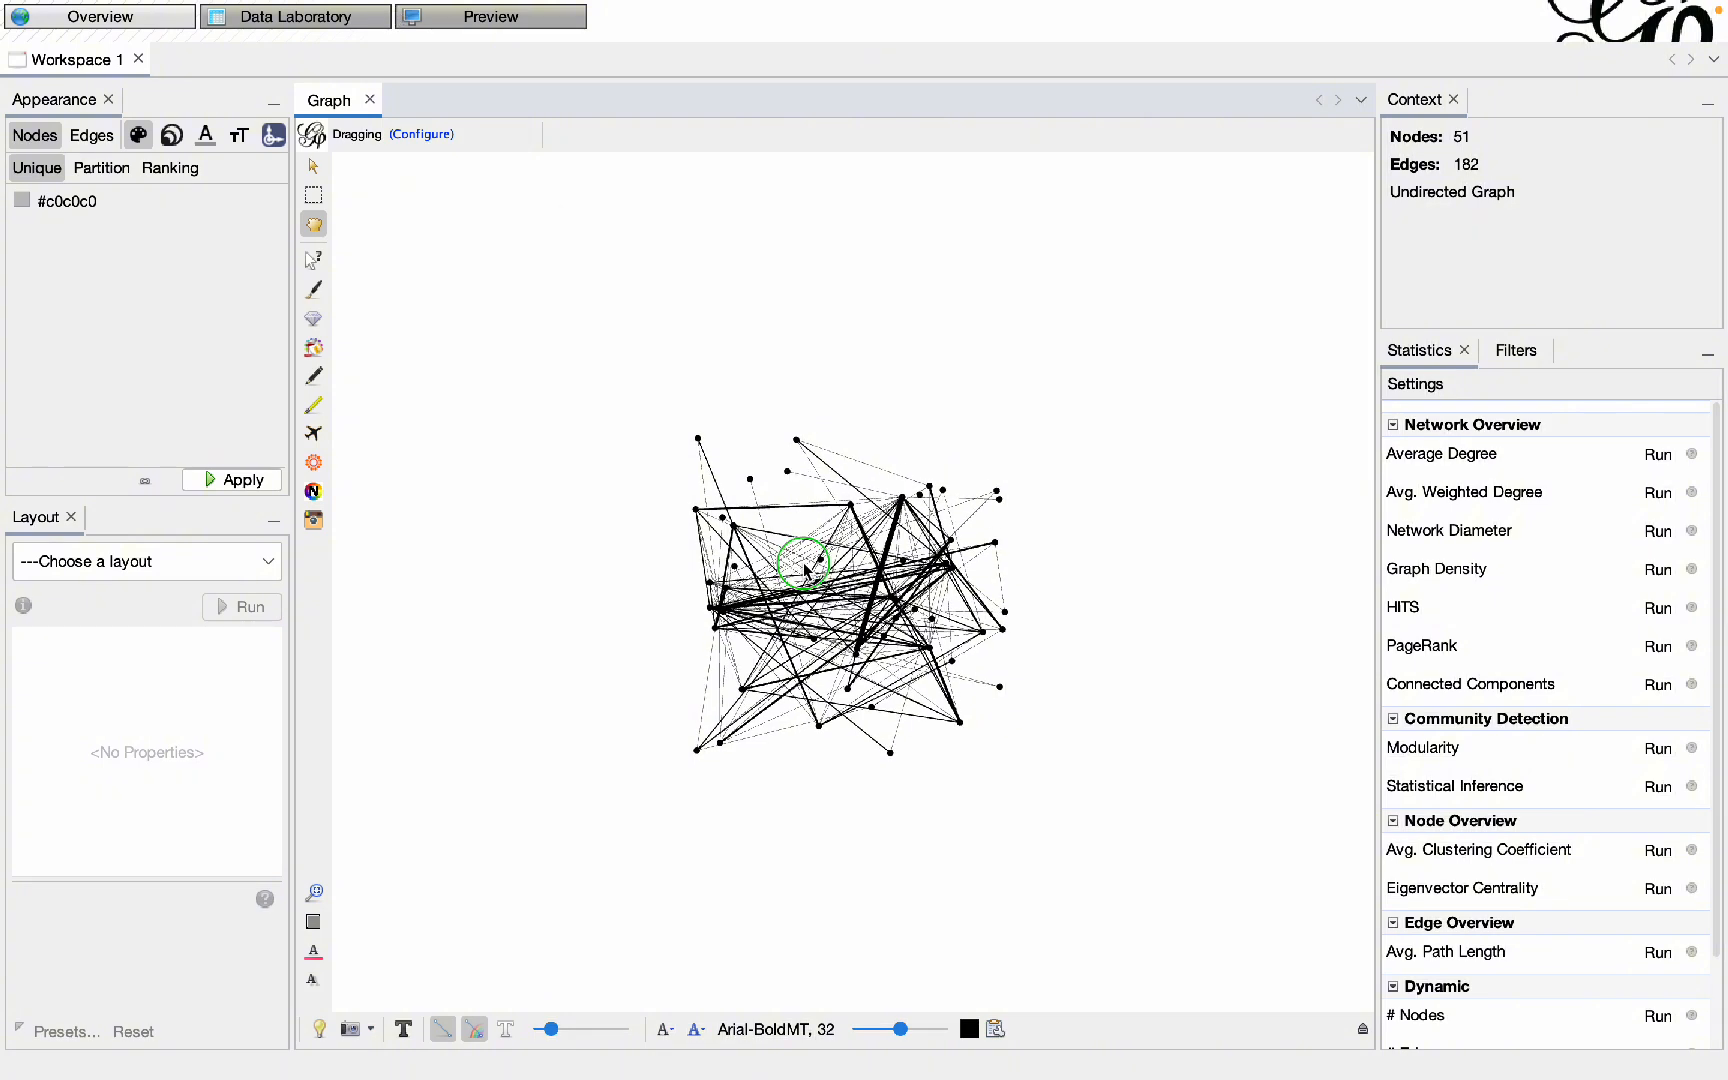
pyautogui.scroll(4, 804, 560)
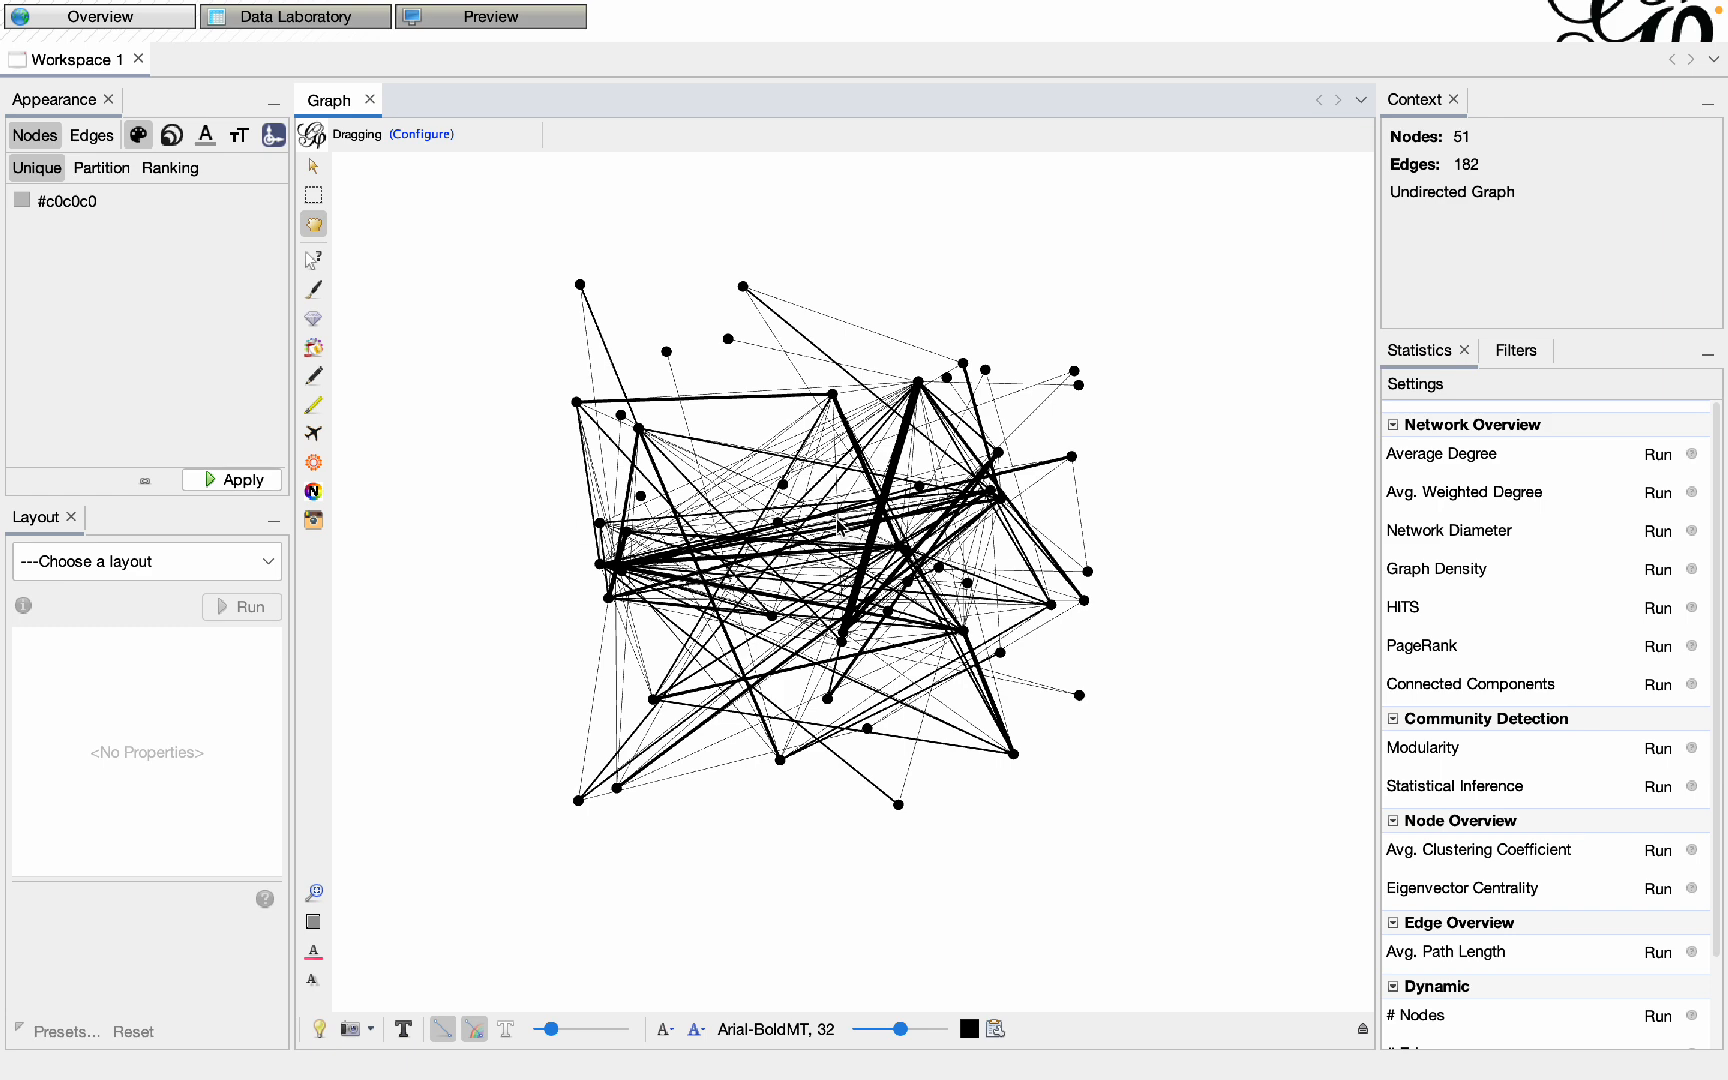
pyautogui.scroll(1, 818, 522)
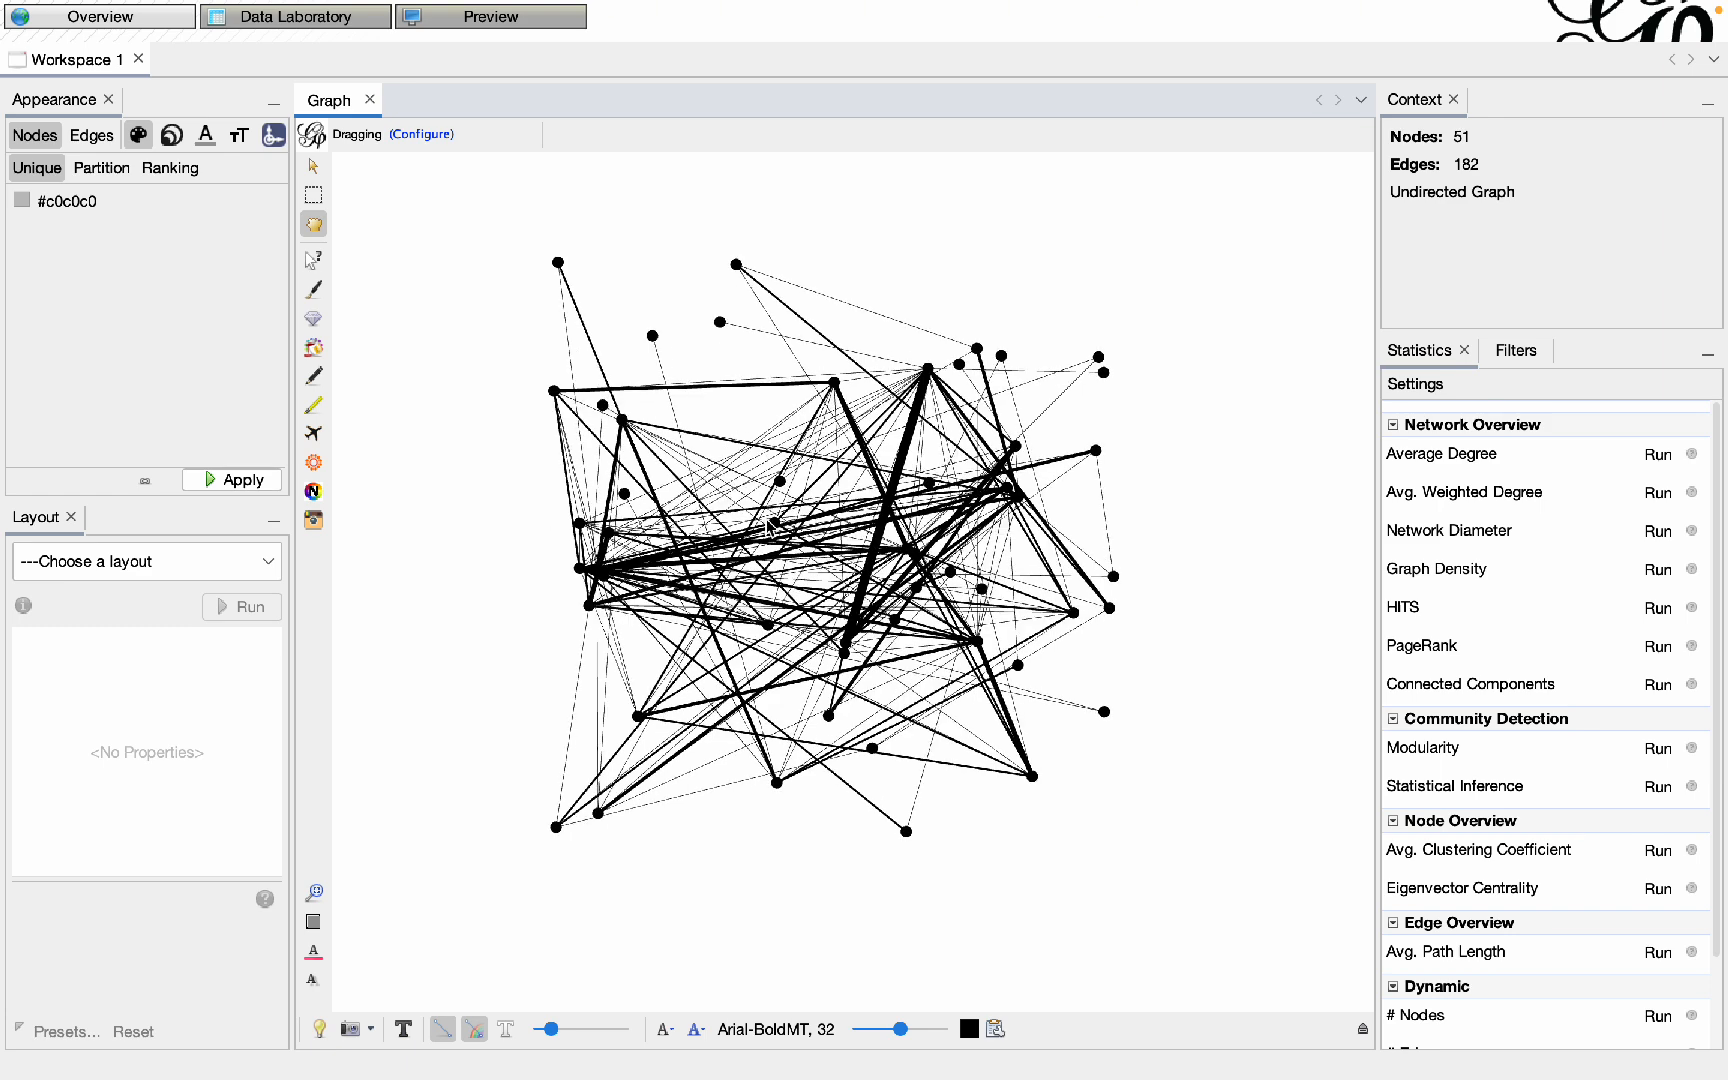
# - Choose the ForceAtlas 2 layout and start running it on the graph
pyautogui.click(242, 558)
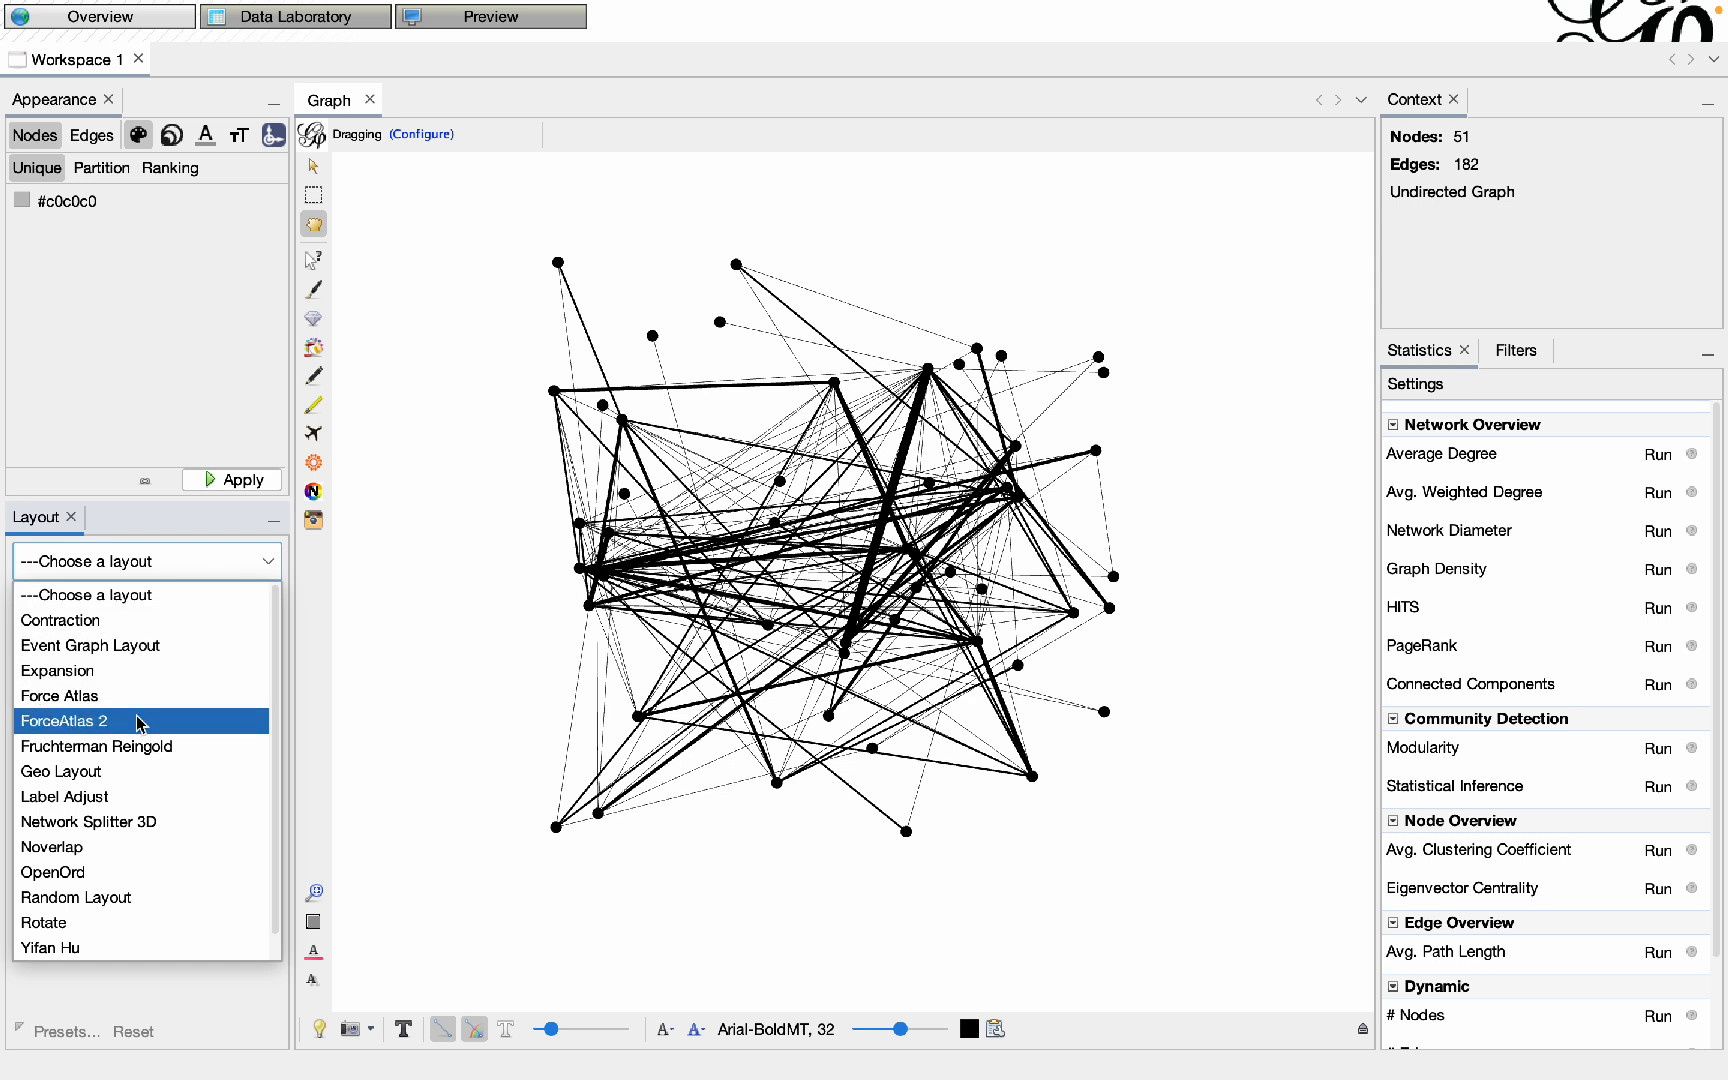
pyautogui.click(137, 720)
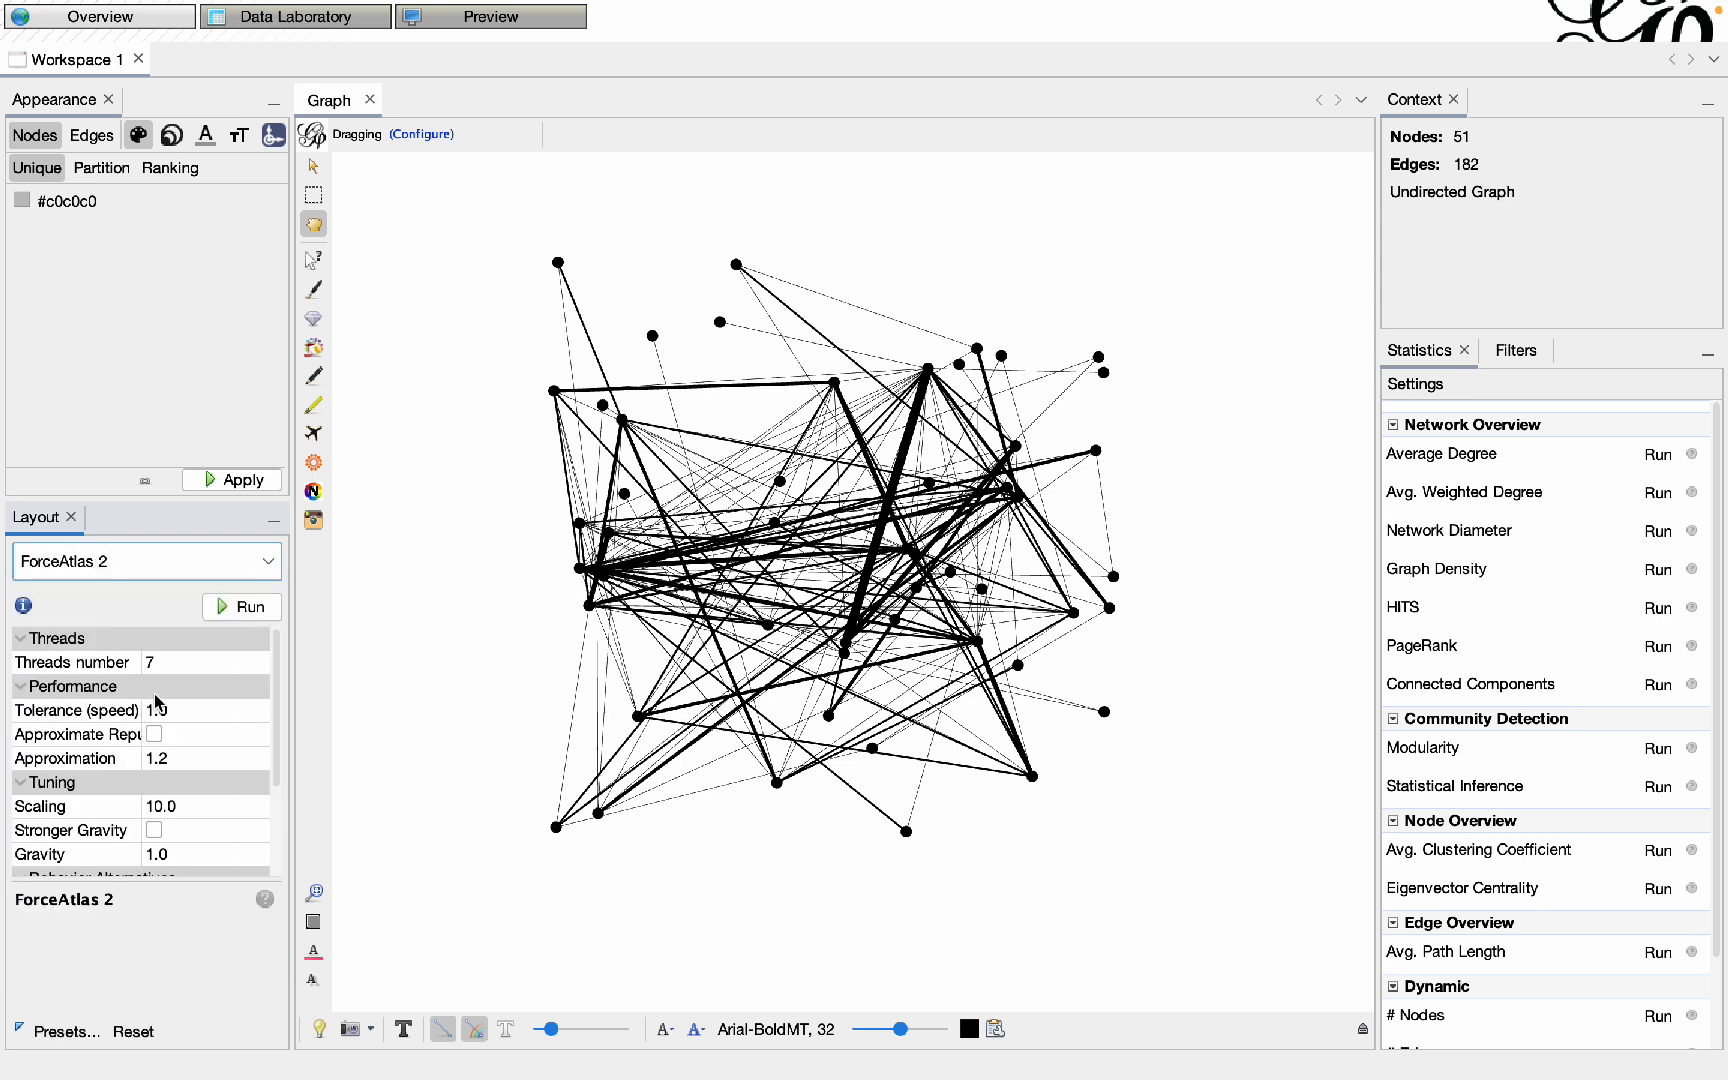
pyautogui.click(266, 614)
pyautogui.click(633, 517)
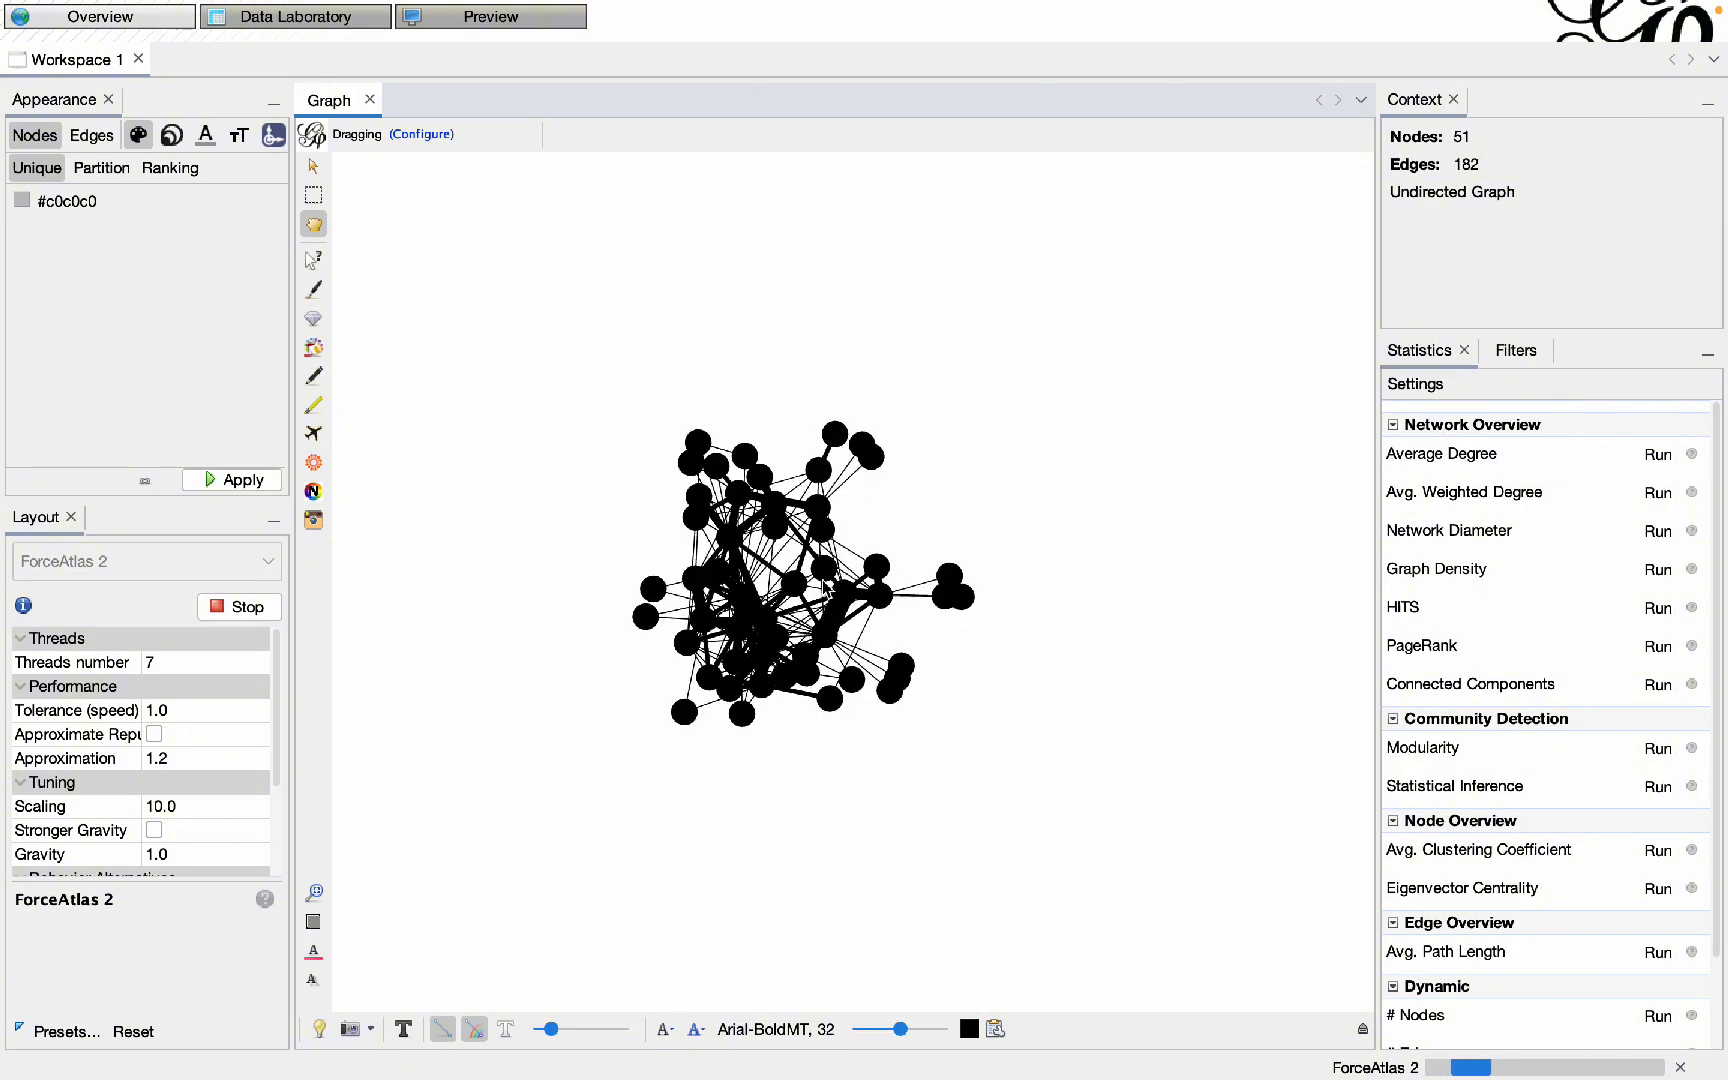
# - Set the ForceAtlas 2 scaling to 100 while the layout is running
pyautogui.click(158, 805)
pyautogui.write('100')
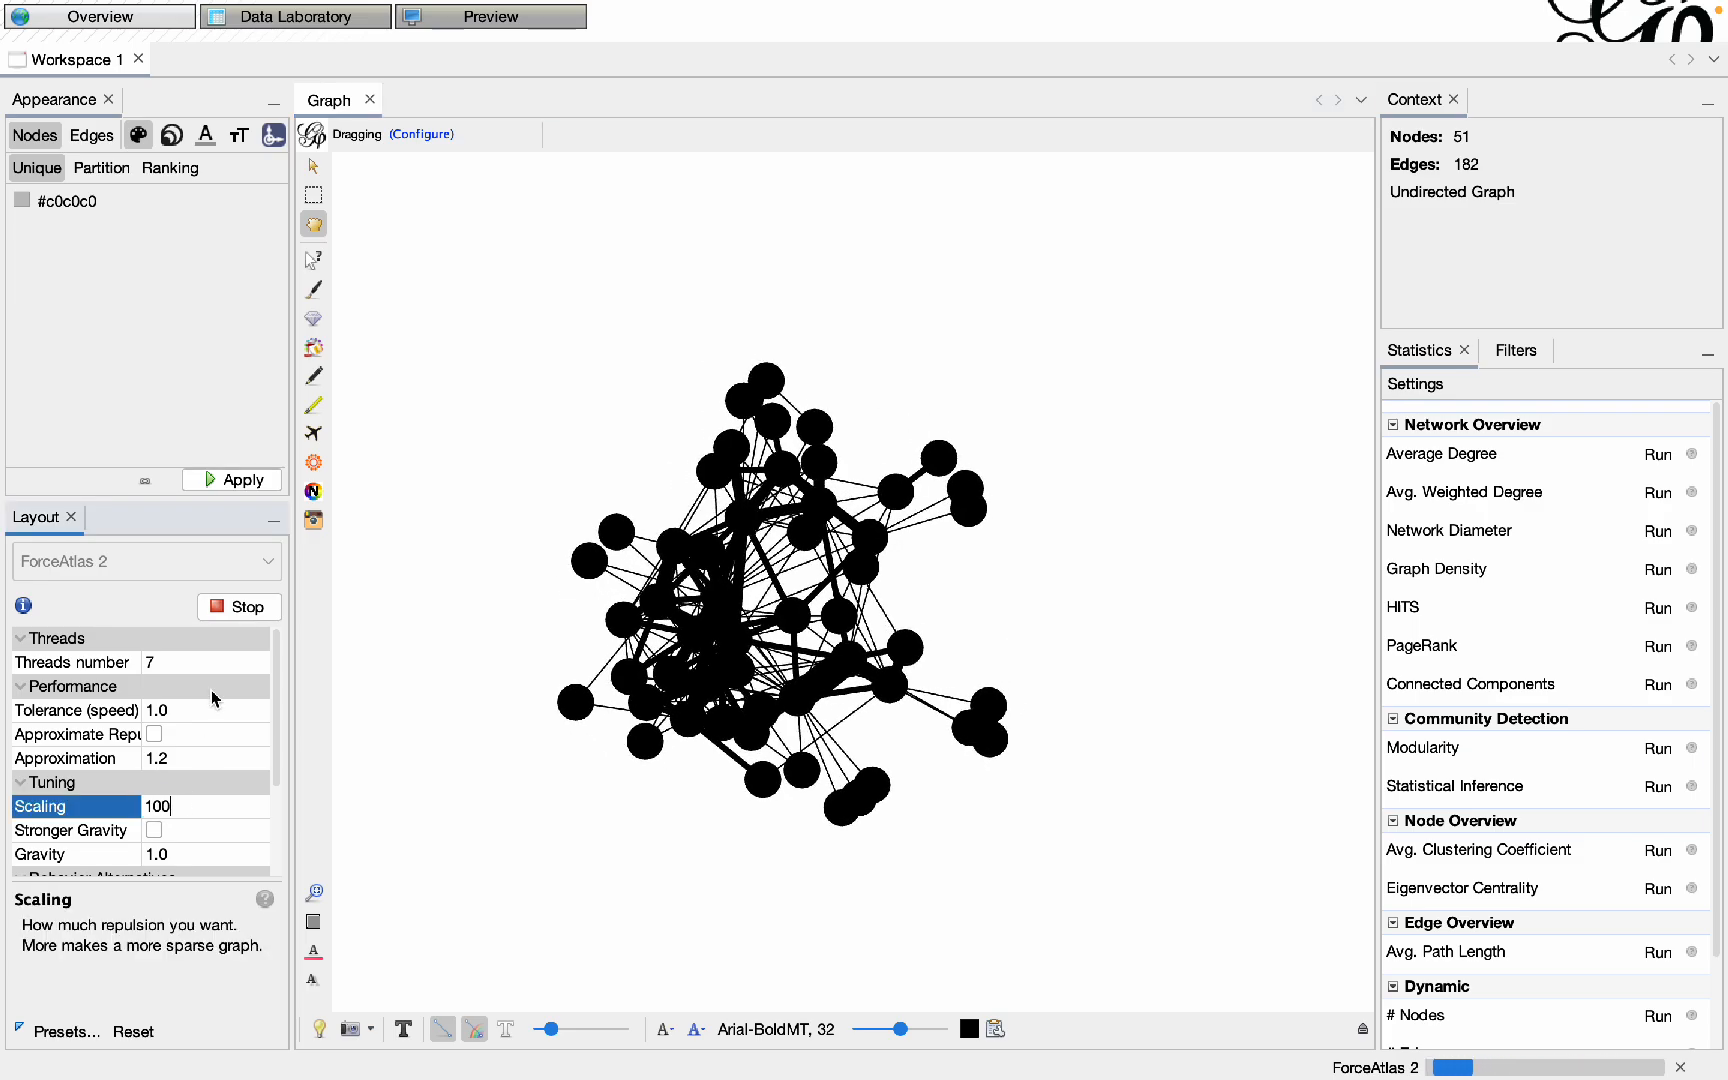
pyautogui.press('Return')
pyautogui.scroll(-5, 662, 614)
pyautogui.moveTo(662, 614); pyautogui.dragTo(670, 540)
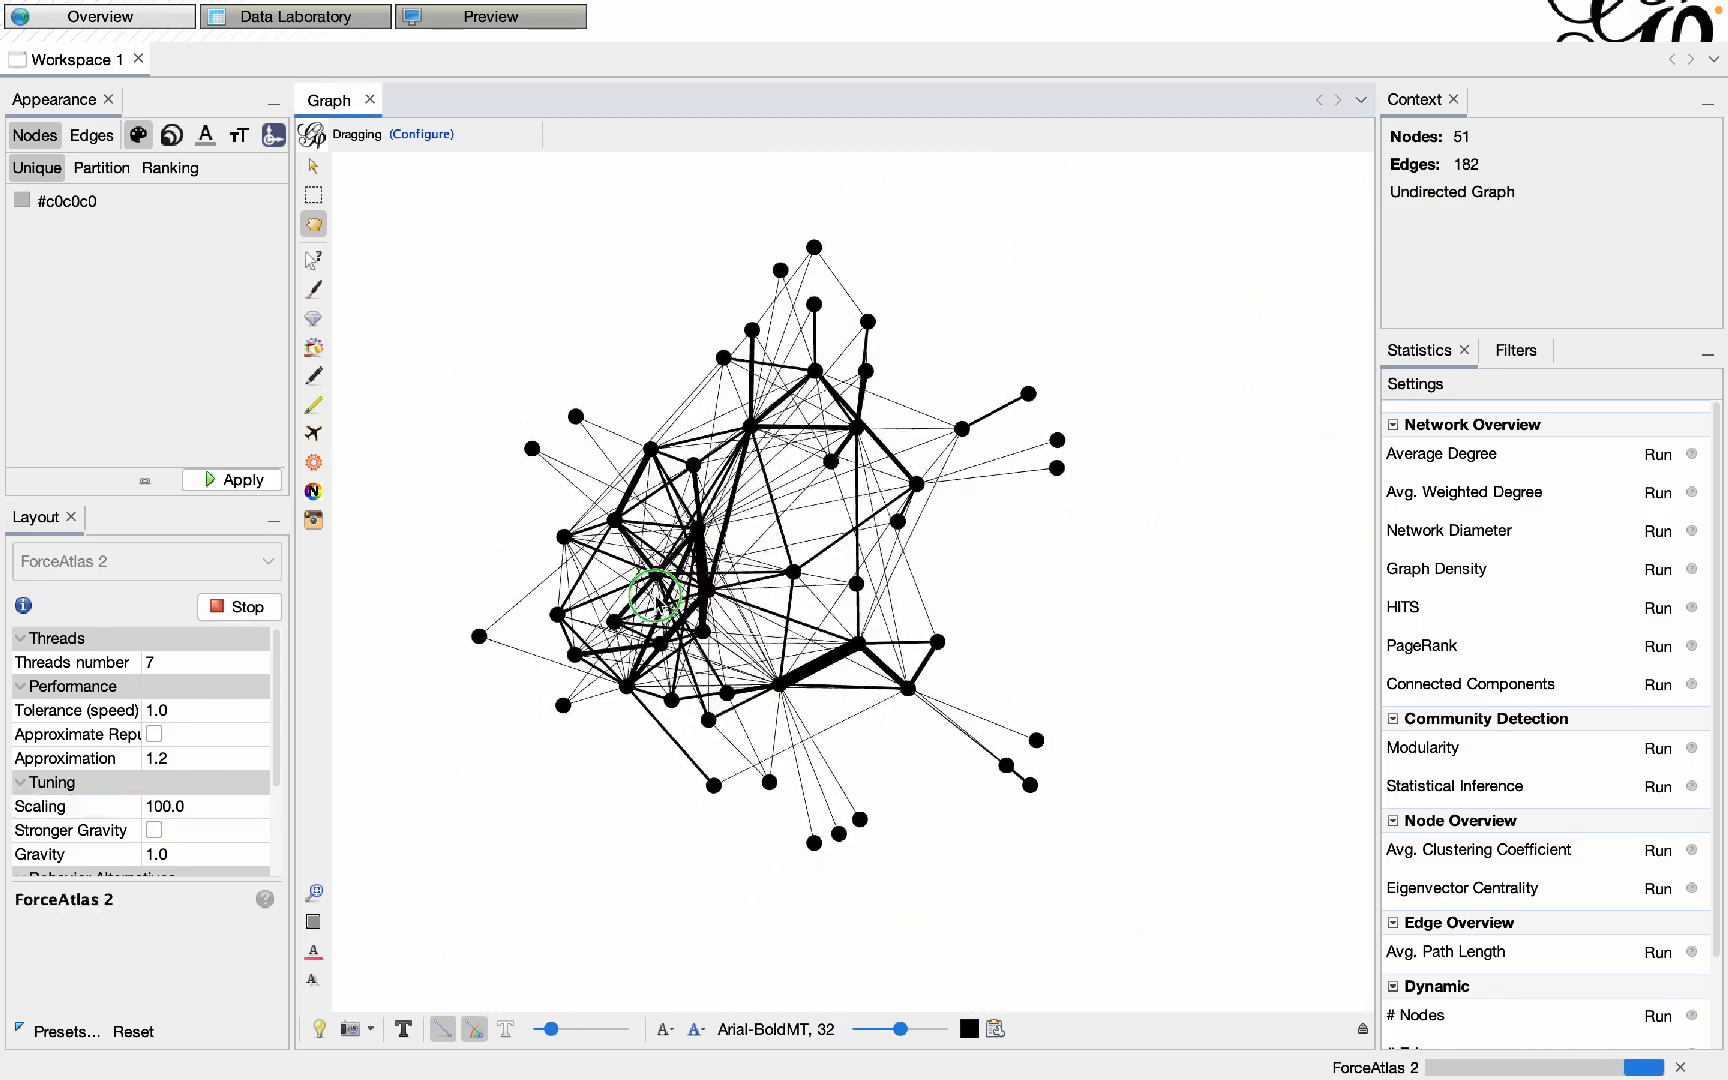
# - Set the layout's gravity to 0.1 and enable Stronger Gravity
pyautogui.scroll(-2, 213, 778)
pyautogui.click(181, 830)
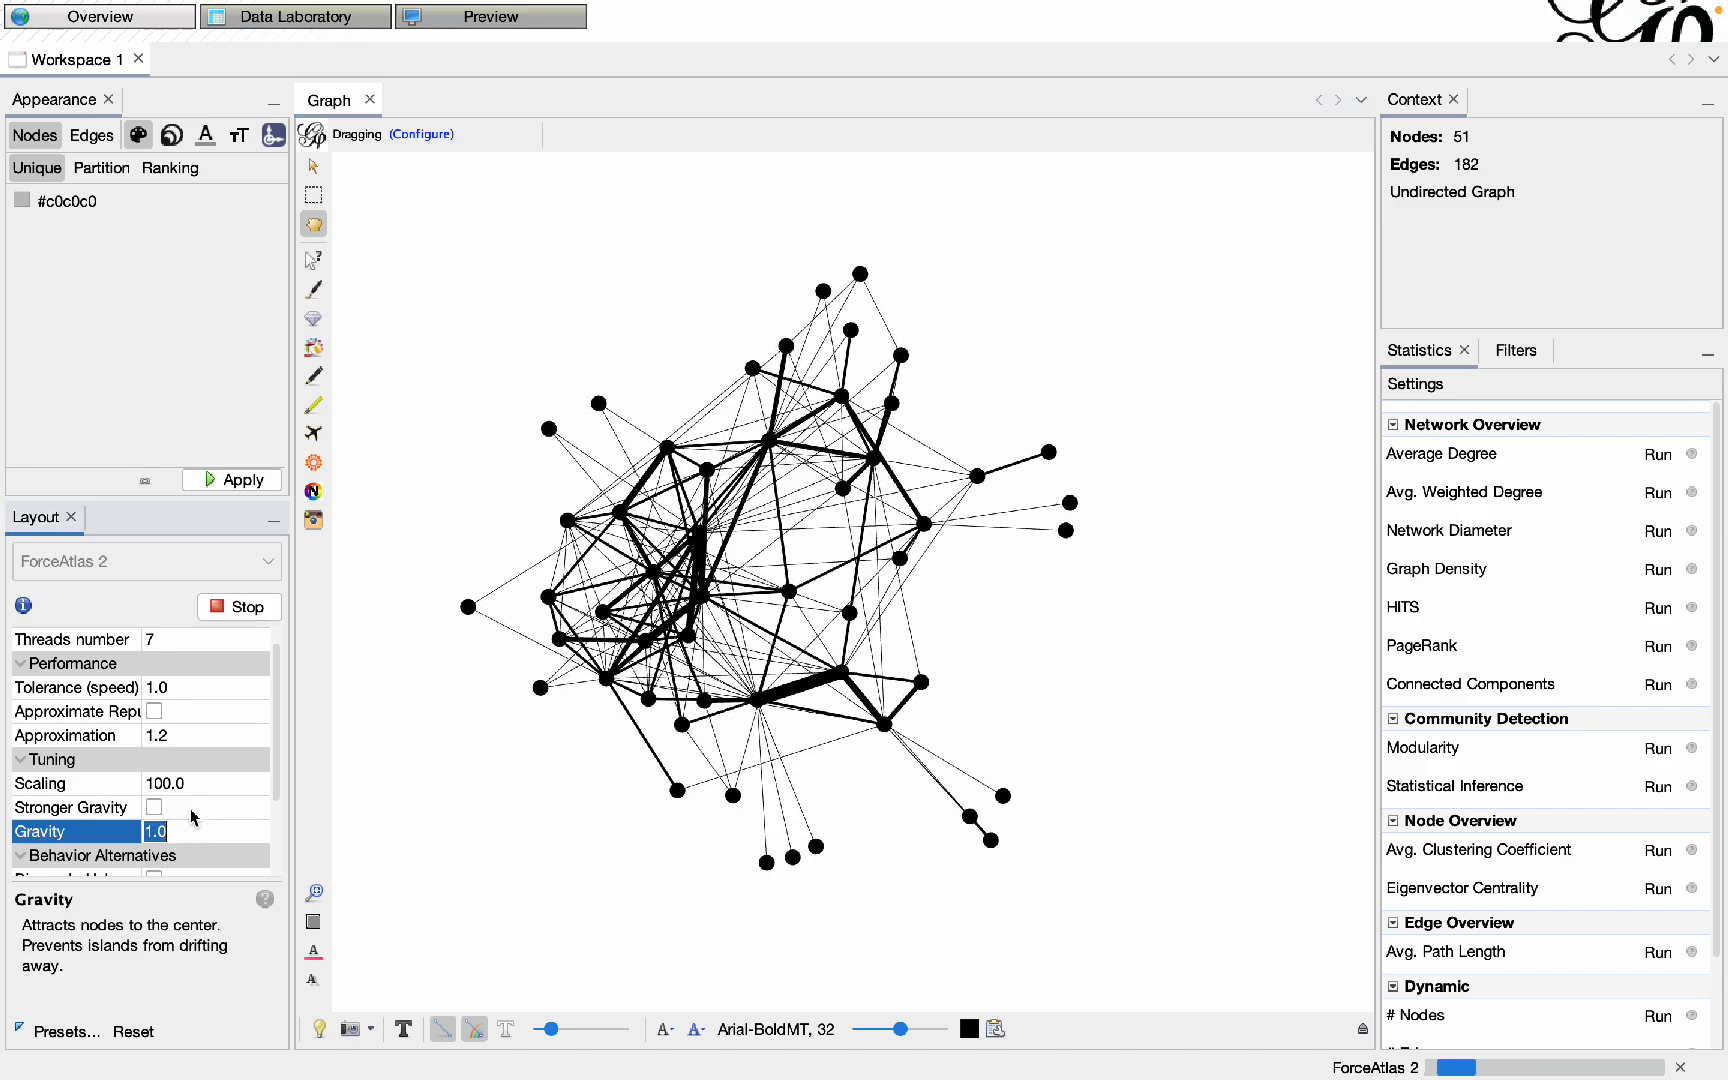
pyautogui.write('0.1')
pyautogui.click(155, 808)
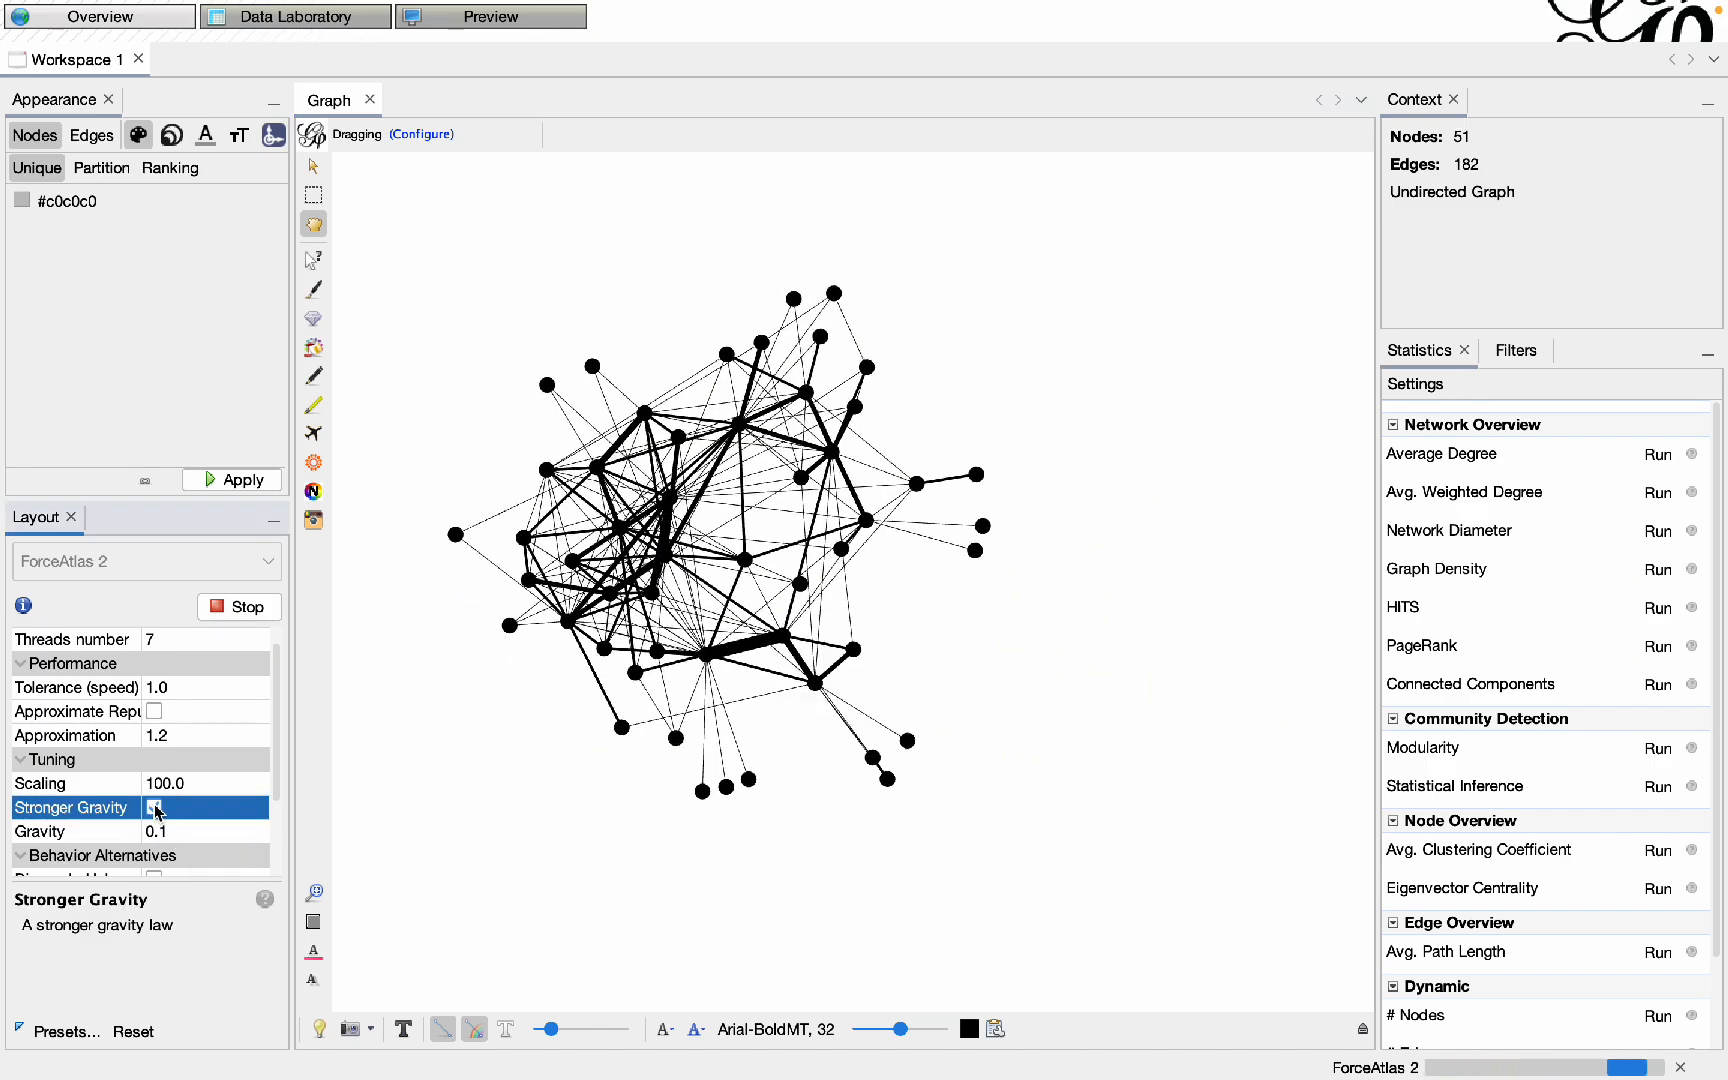
# - Set the gravity of the running ForceAtlas 2 layout to 0.3
pyautogui.click(172, 829)
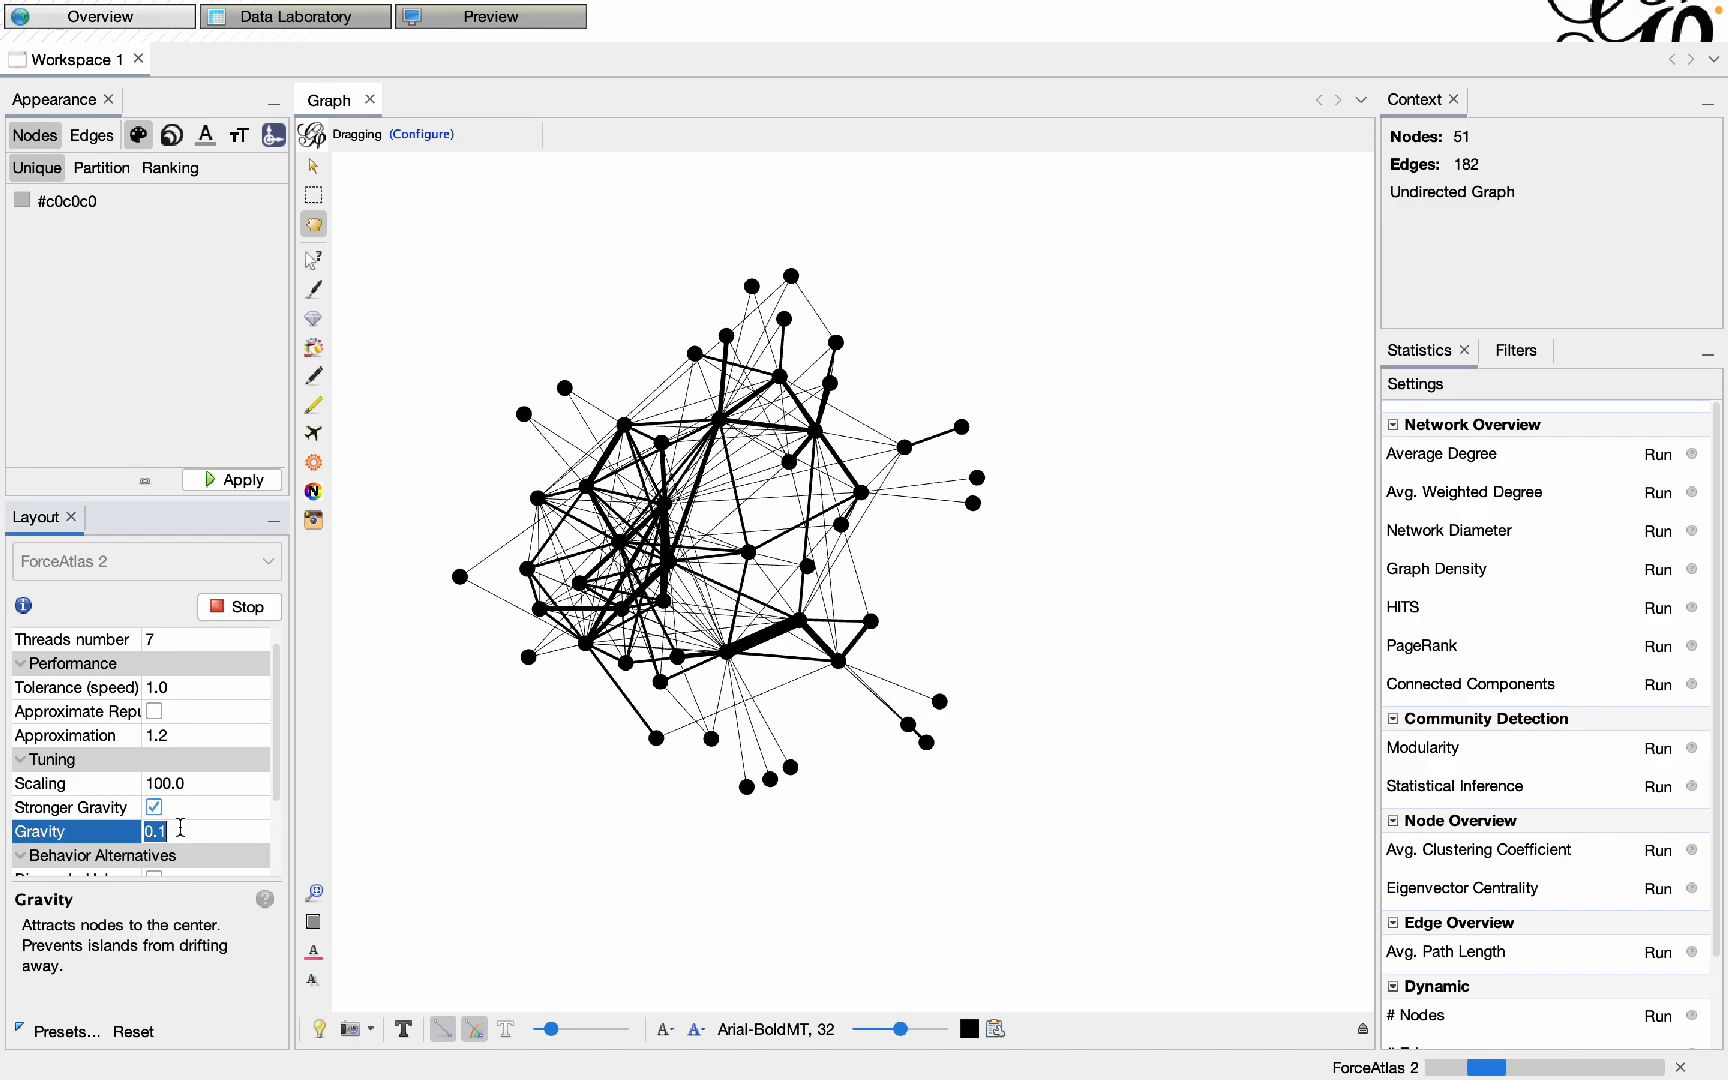
pyautogui.click(178, 826)
pyautogui.hotkey('shift', 'Left')
pyautogui.write('3')
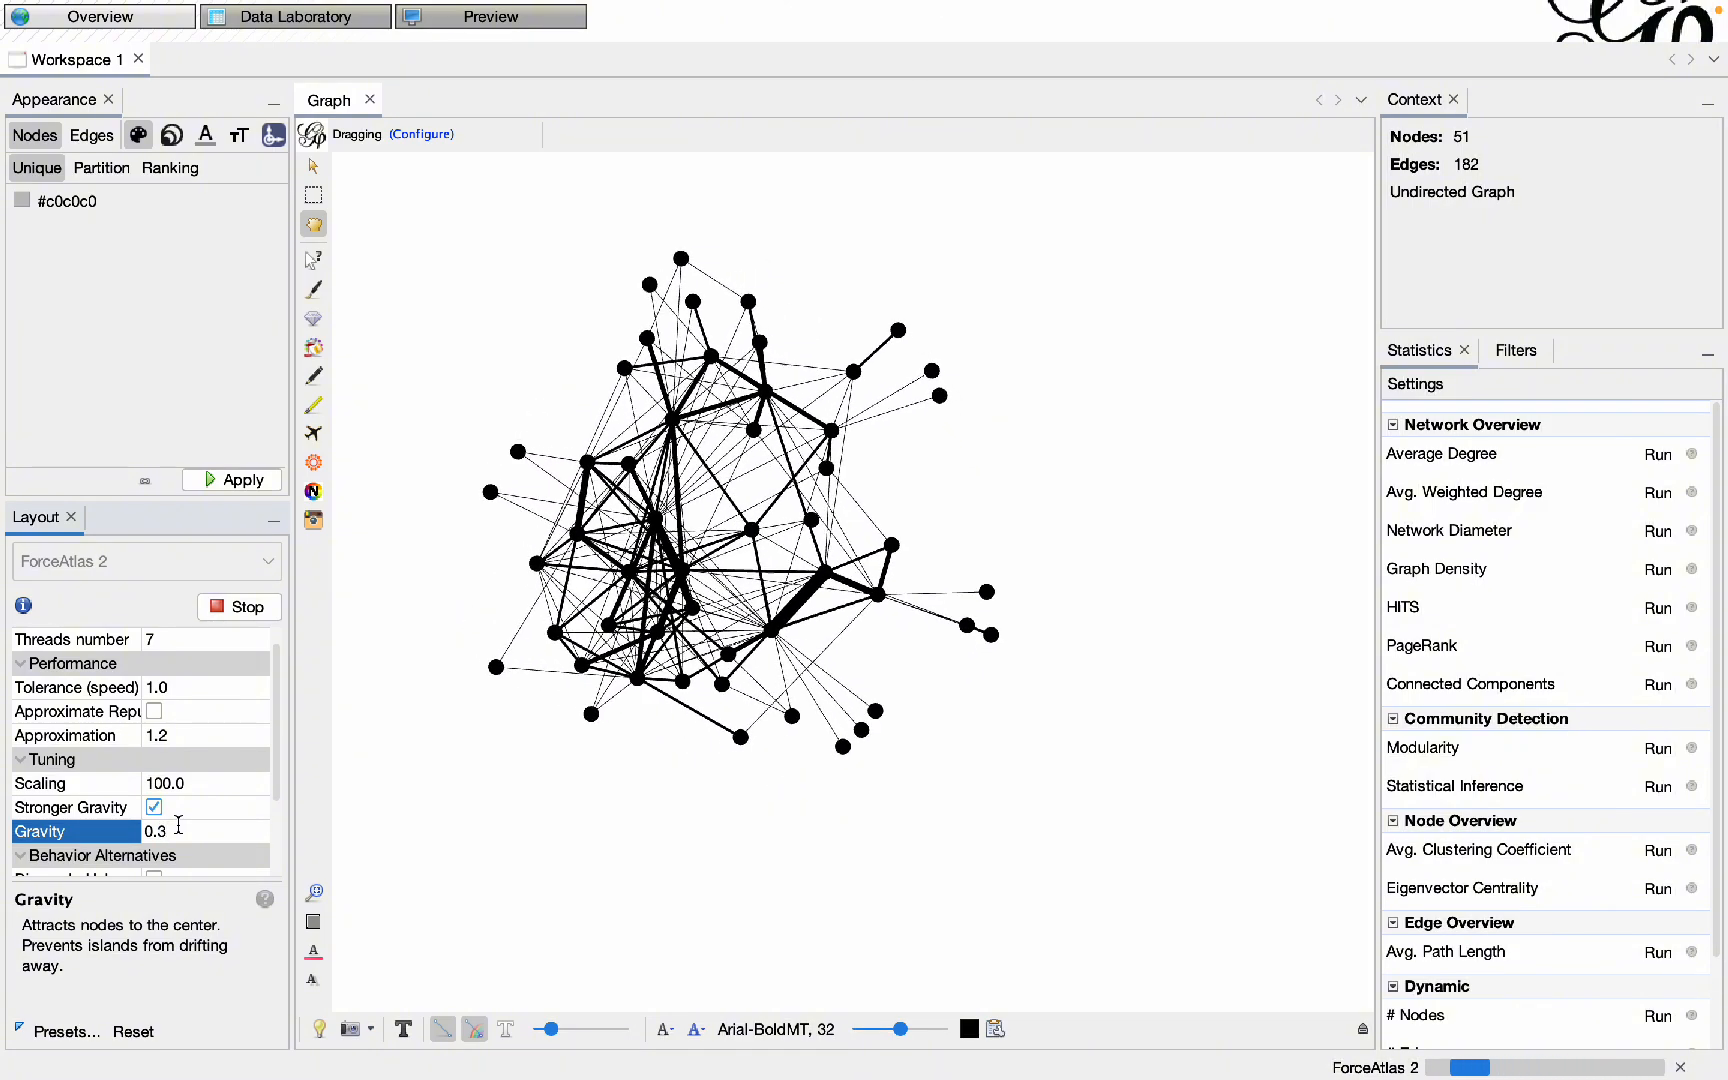
pyautogui.press('Return')
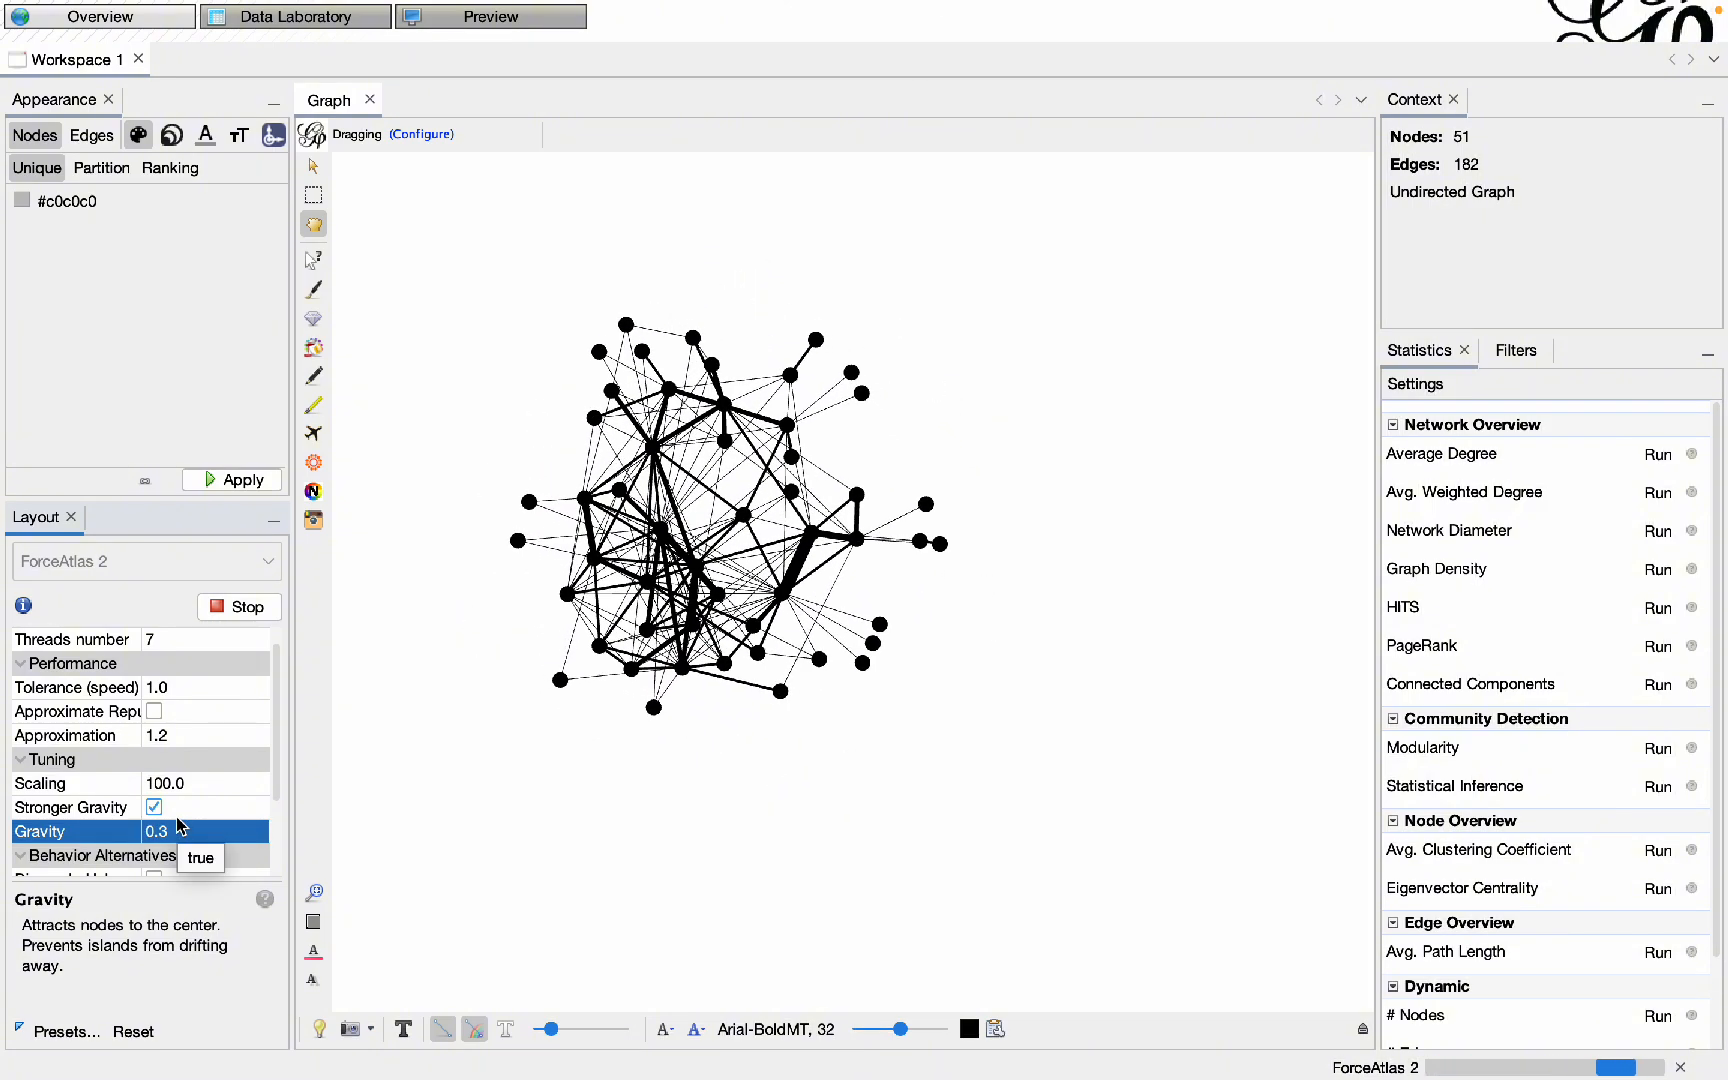
# - Set the ForceAtlas 2 scaling to 200 and stop the layout once the nodes have spread out
pyautogui.click(152, 781)
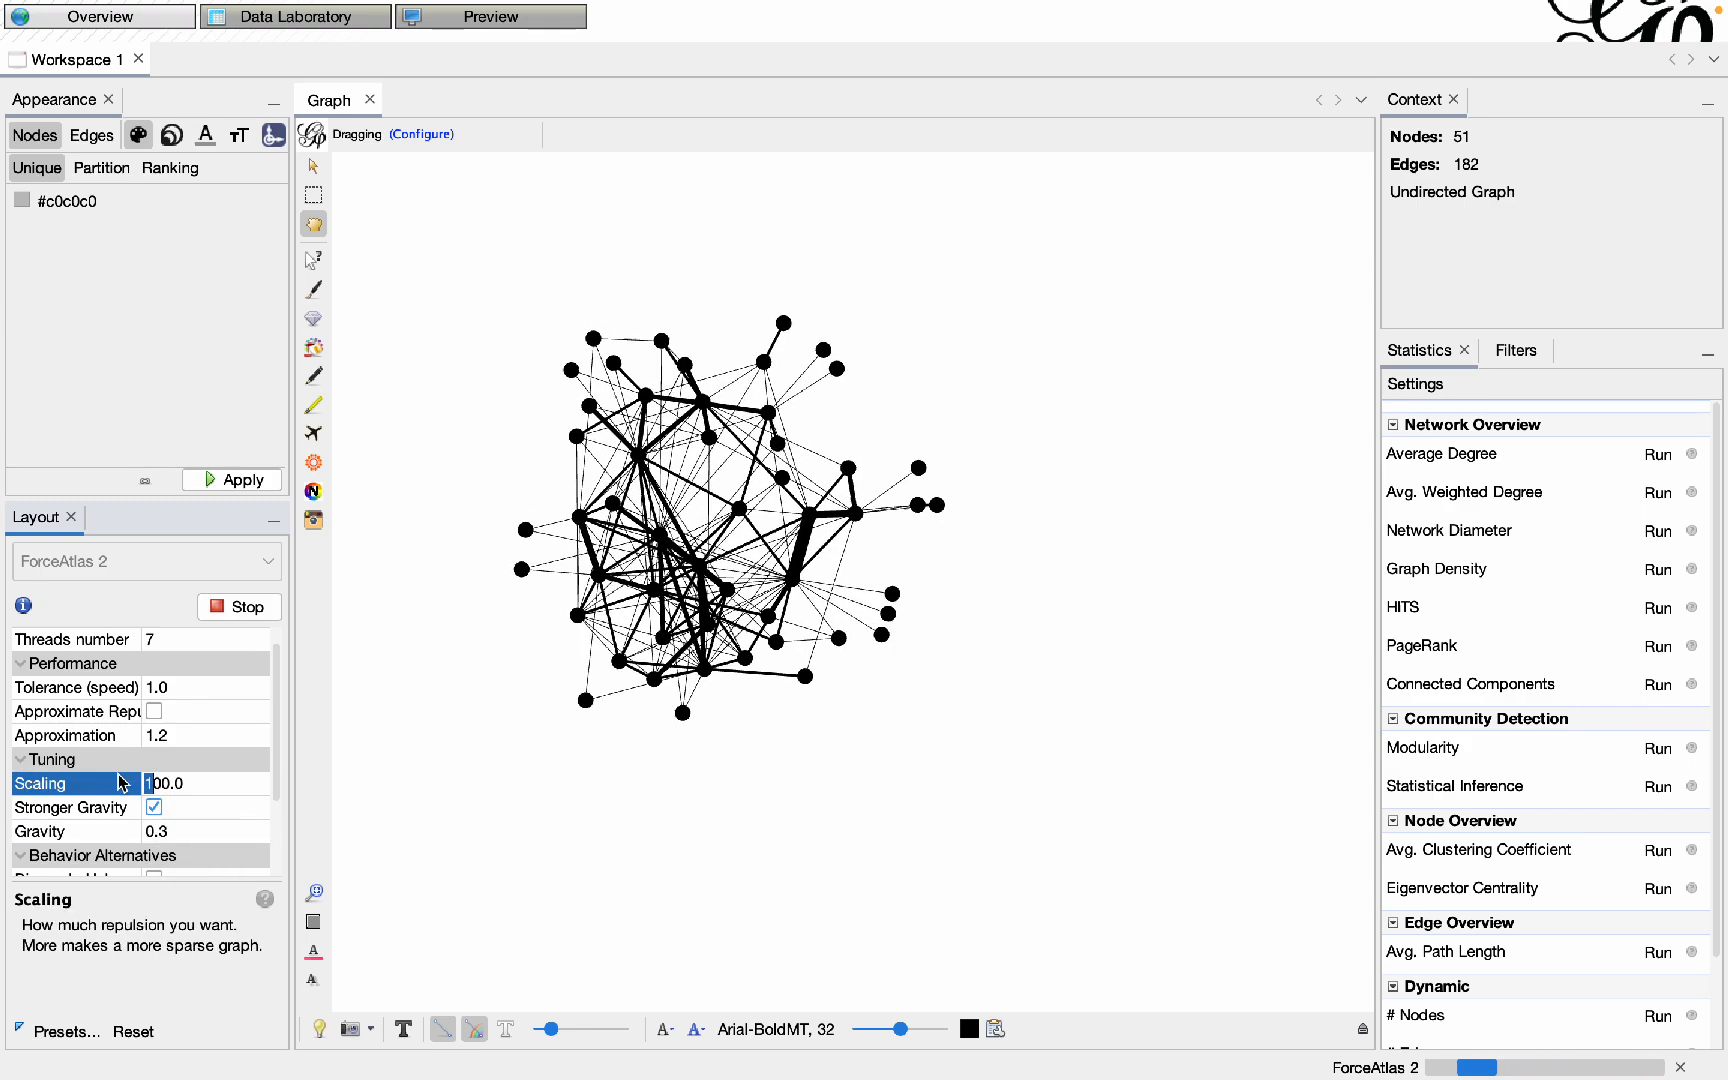
pyautogui.write('2')
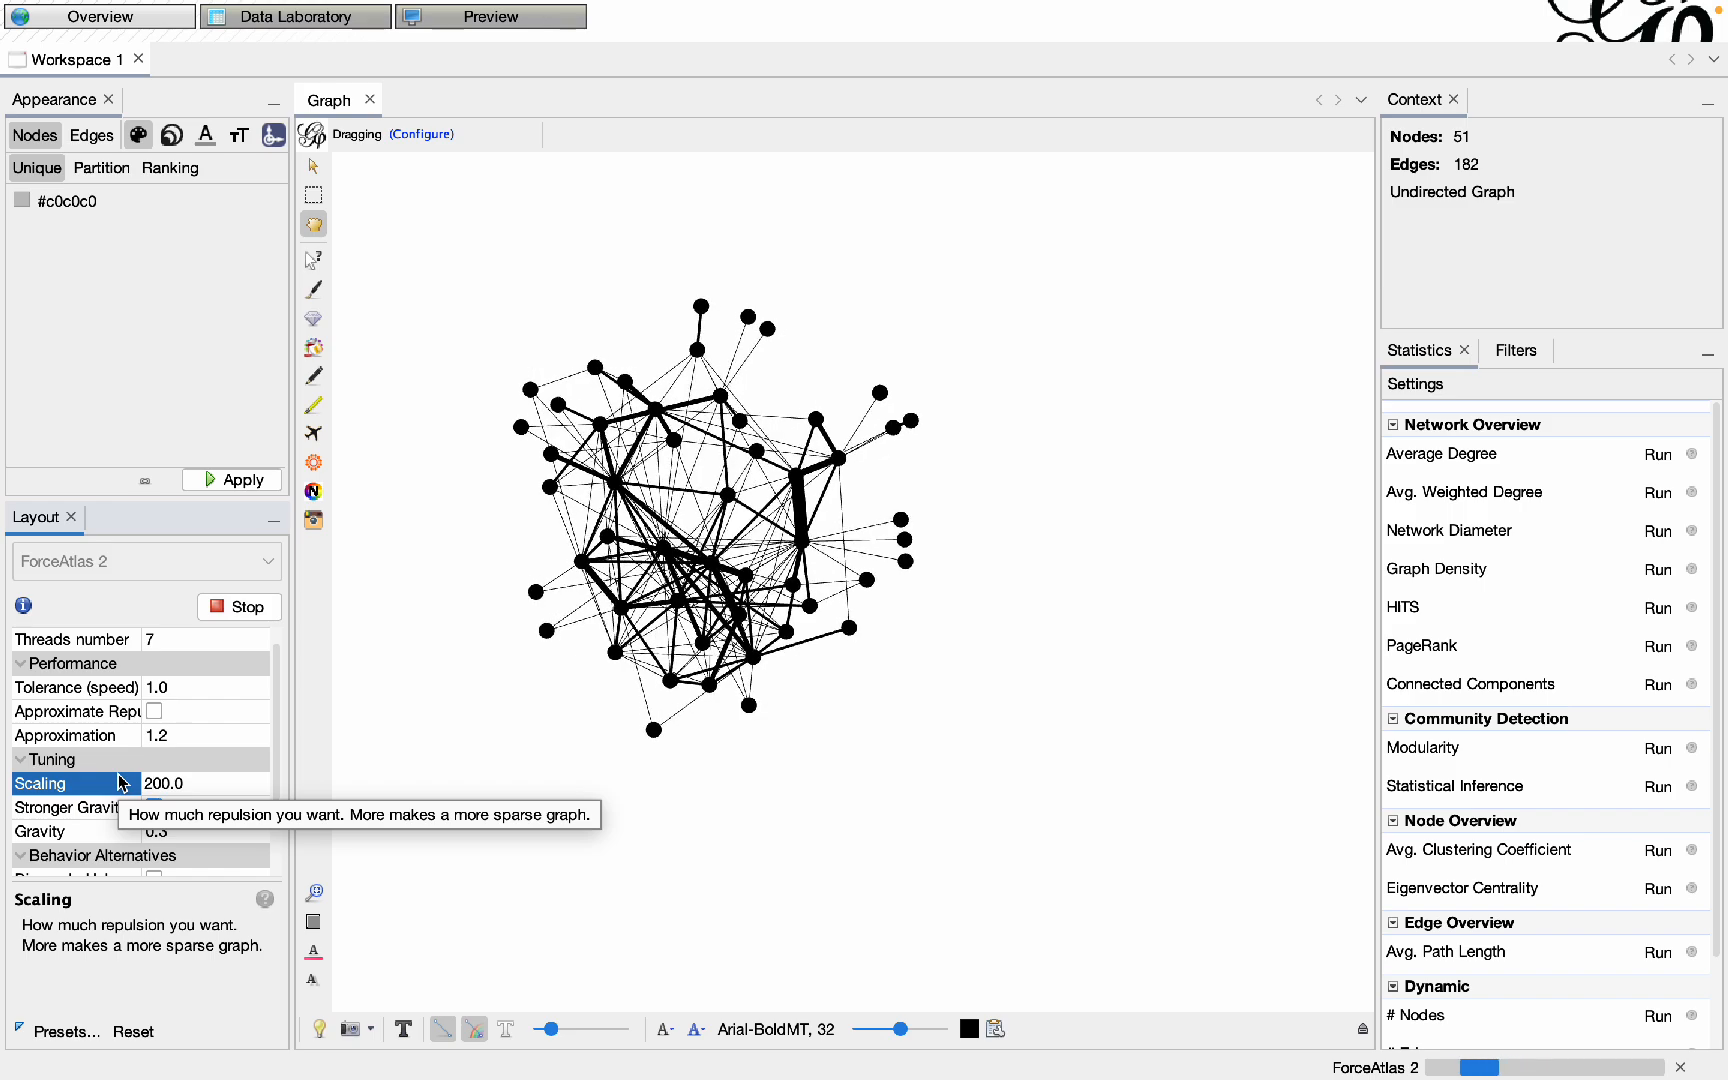
pyautogui.press('Return')
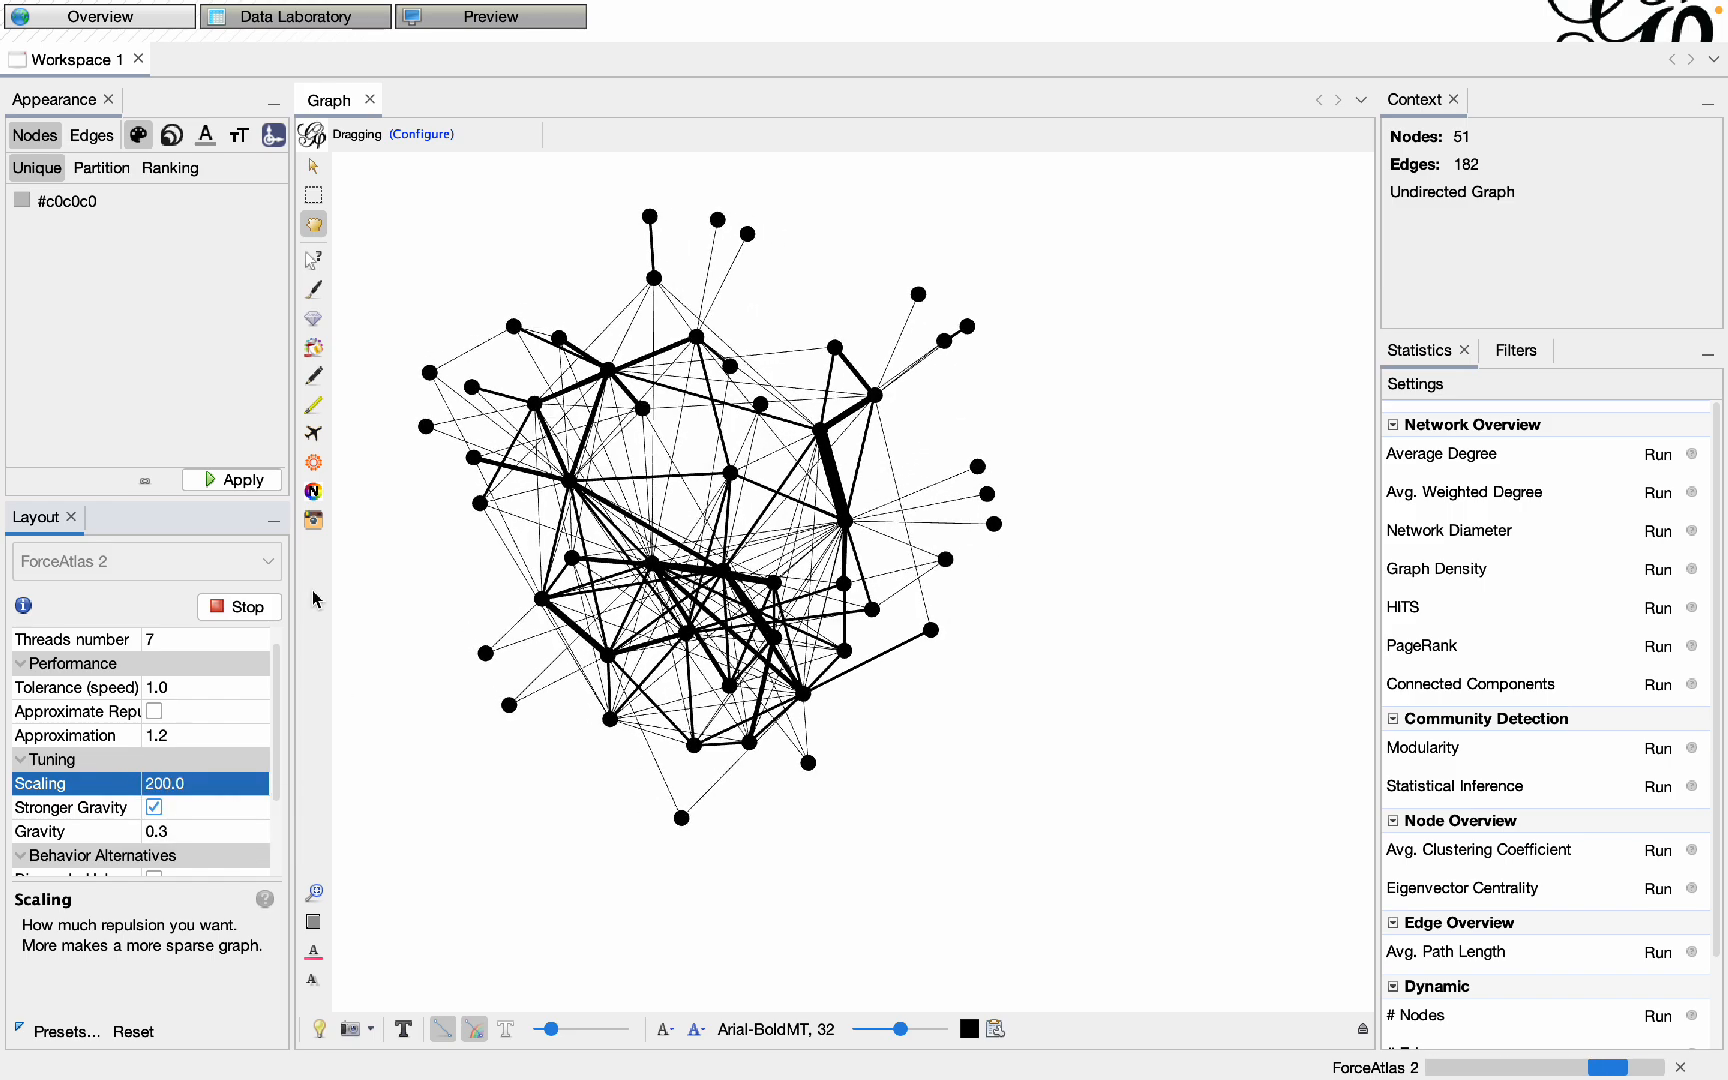
pyautogui.click(236, 606)
pyautogui.moveTo(436, 517); pyautogui.dragTo(522, 560)
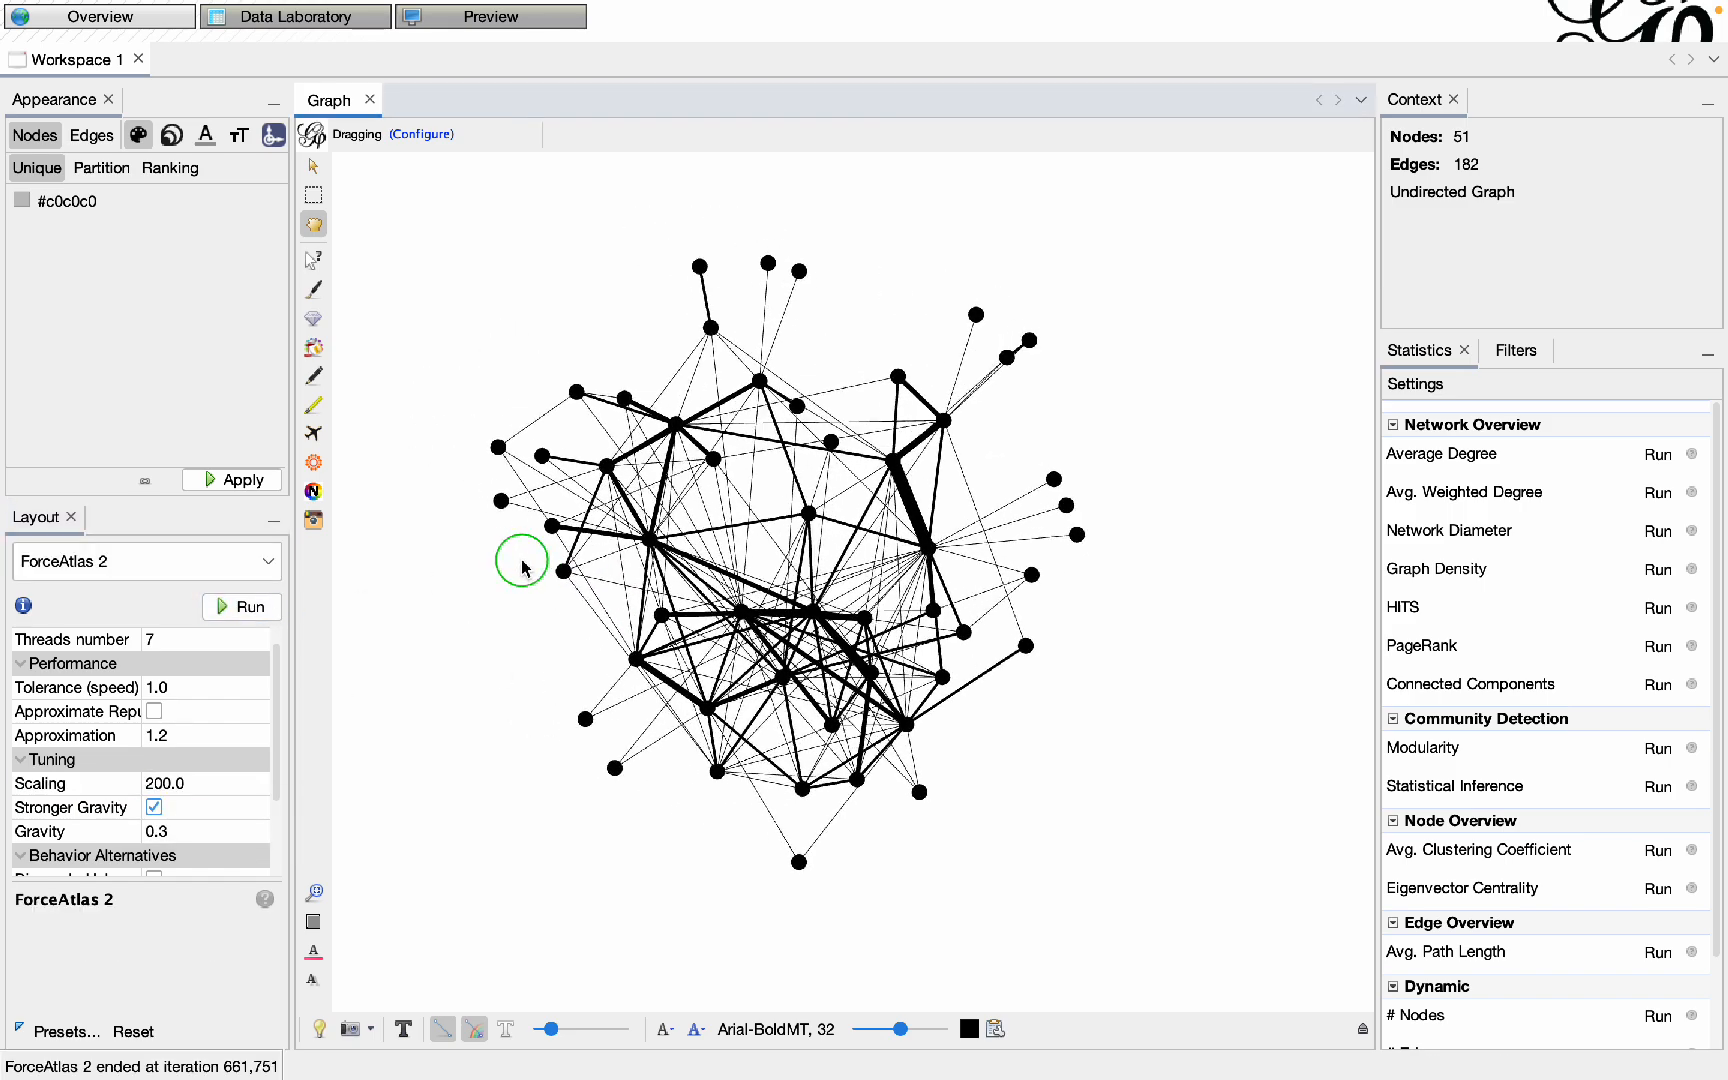
# - Size the nodes by a Degree ranking with minimum size 5 and maximum size 55
pyautogui.click(171, 135)
pyautogui.click(110, 172)
pyautogui.click(110, 202)
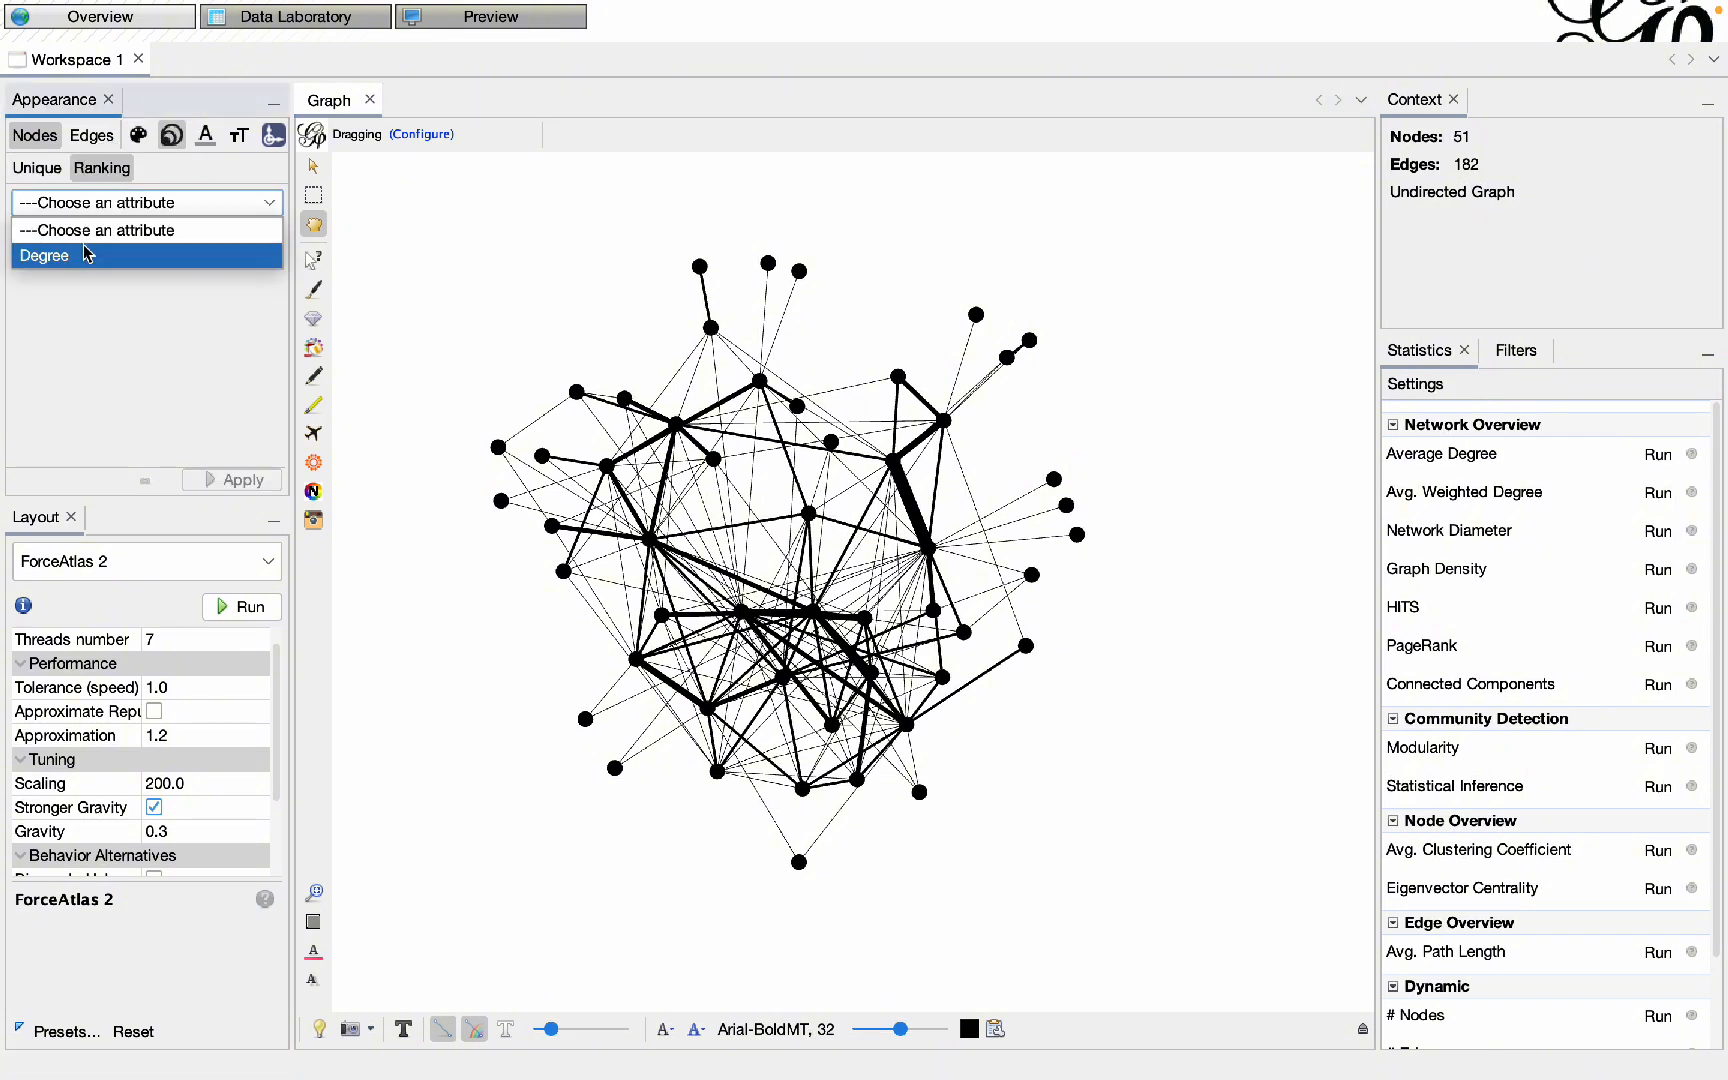
pyautogui.click(89, 255)
pyautogui.doubleClick(92, 242)
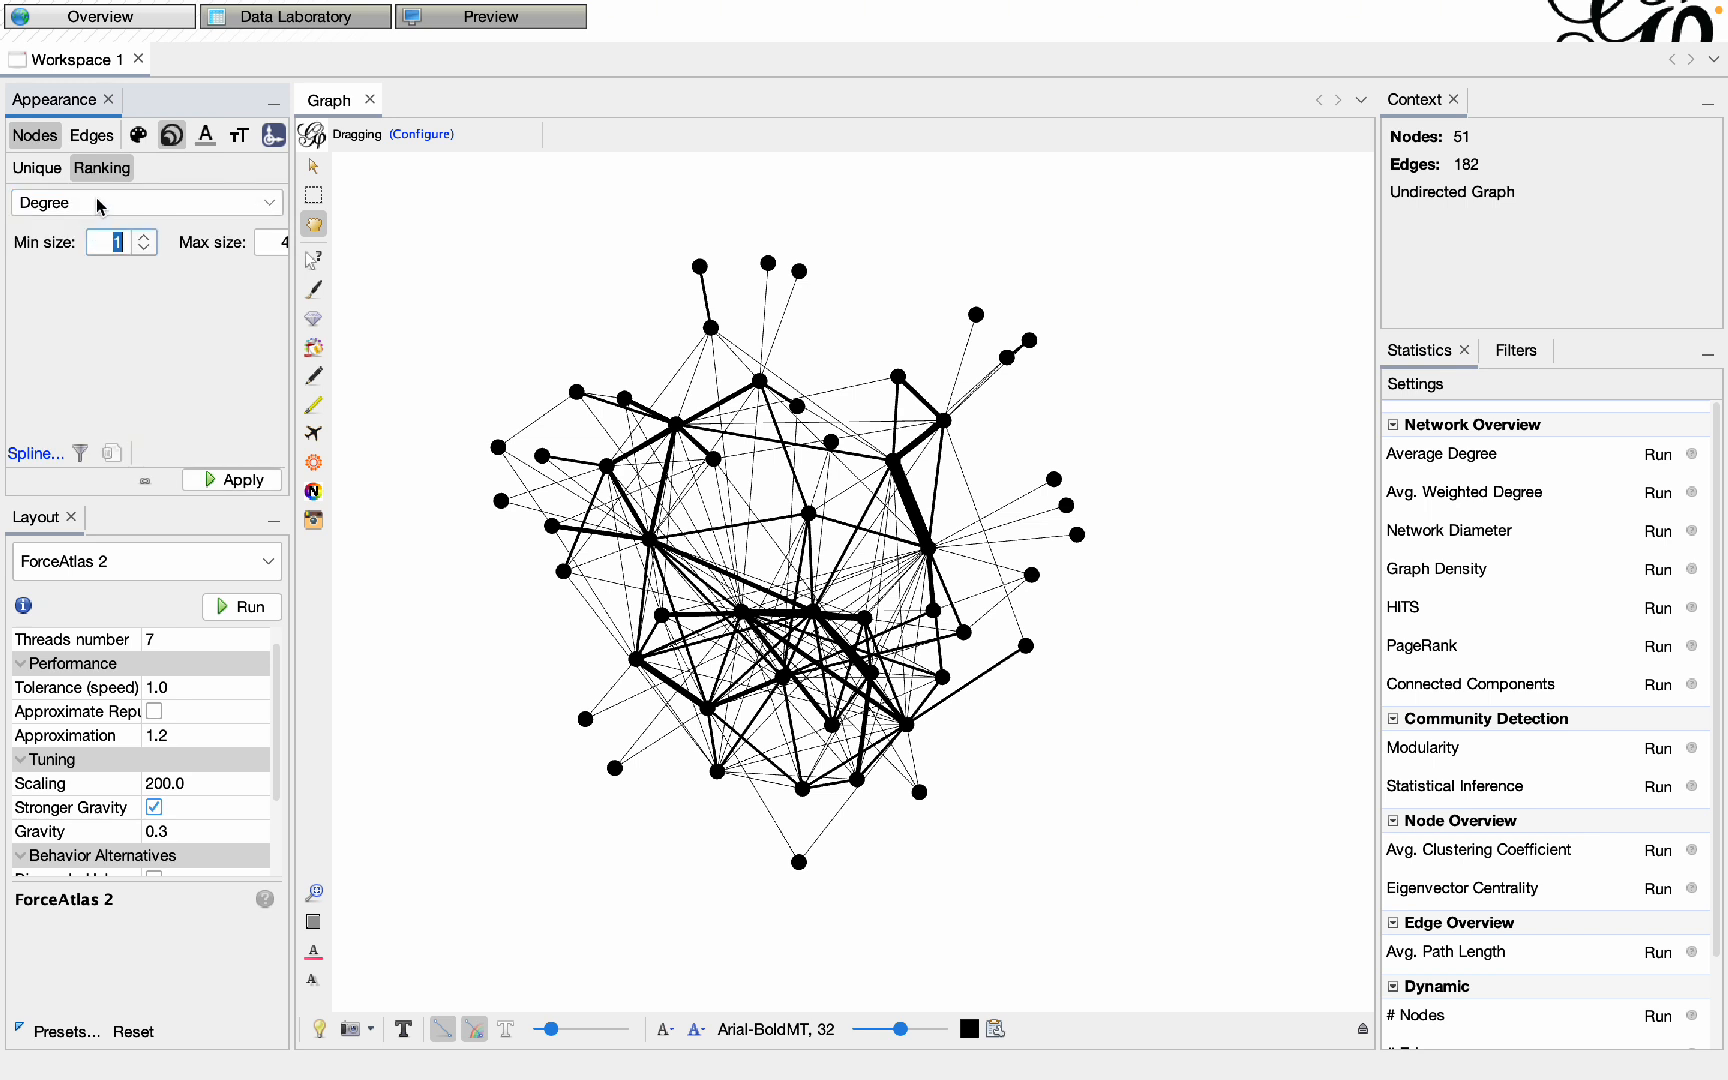
pyautogui.write('5')
pyautogui.click(259, 240)
pyautogui.write('5')
pyautogui.click(242, 481)
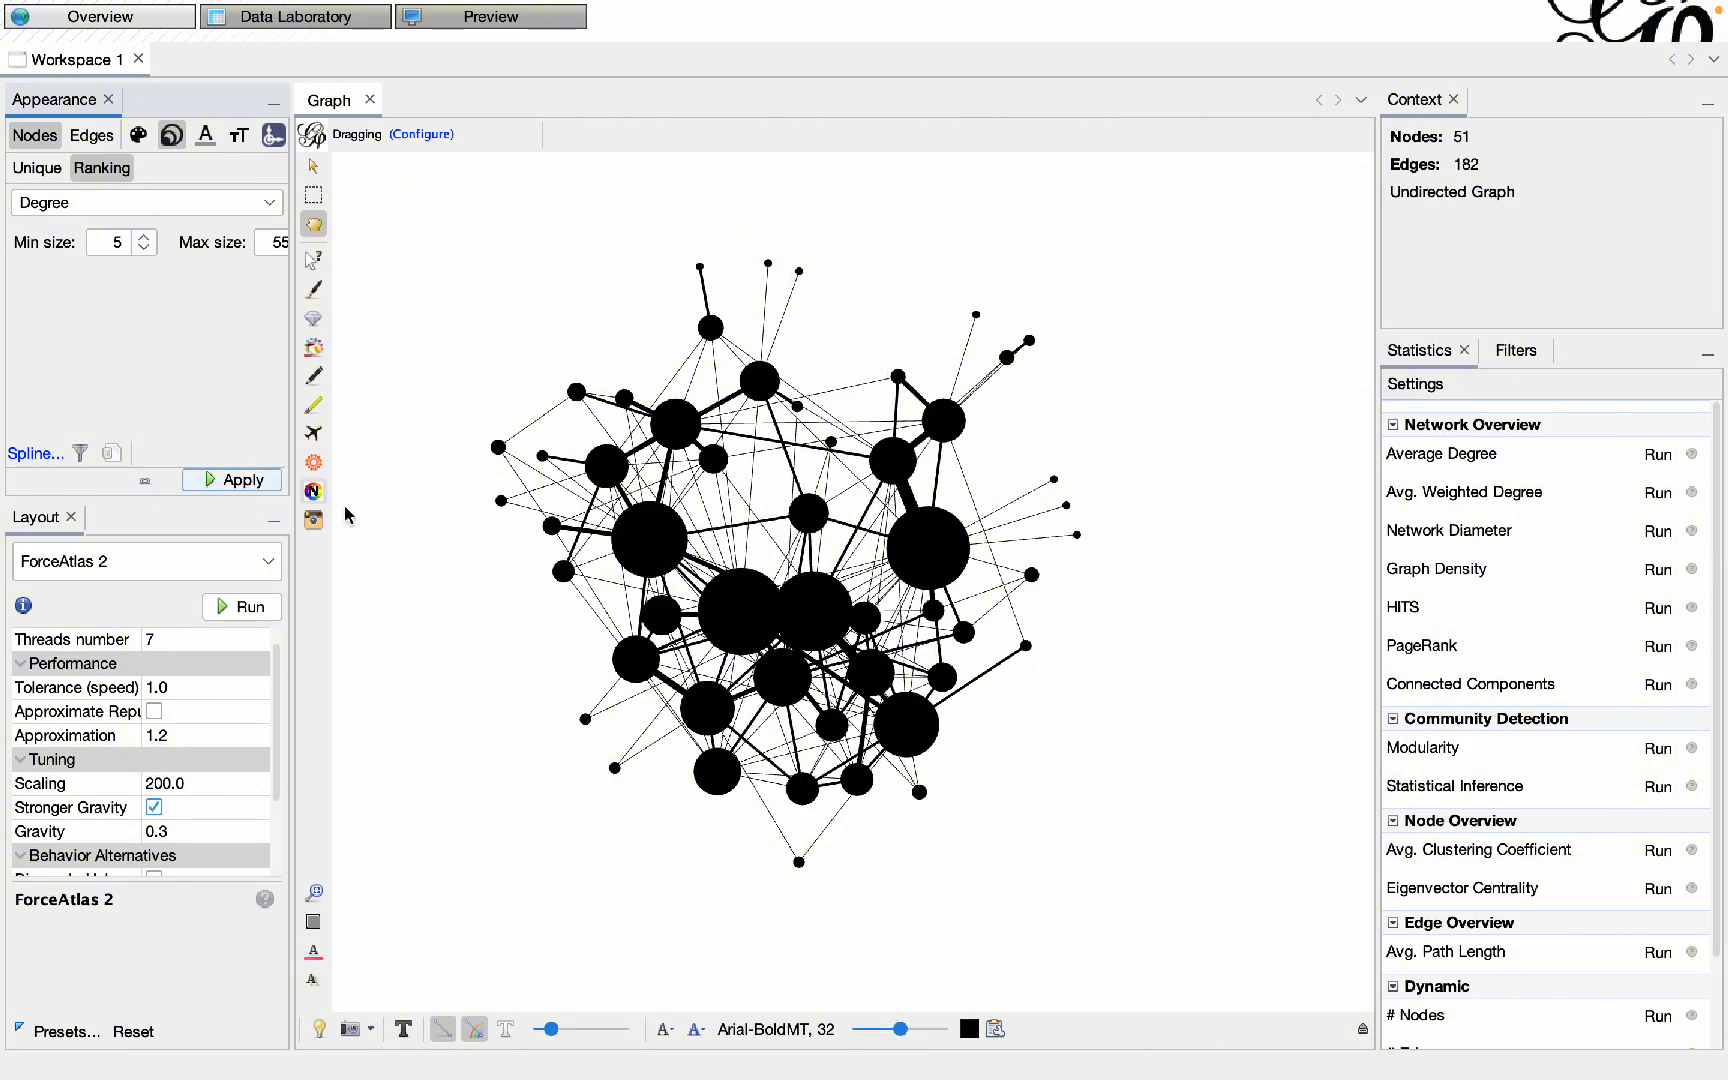
# - Set the ForceAtlas 2 scaling to 500 and run the layout briefly to separate the large nodes
pyautogui.moveTo(778, 750); pyautogui.dragTo(778, 708)
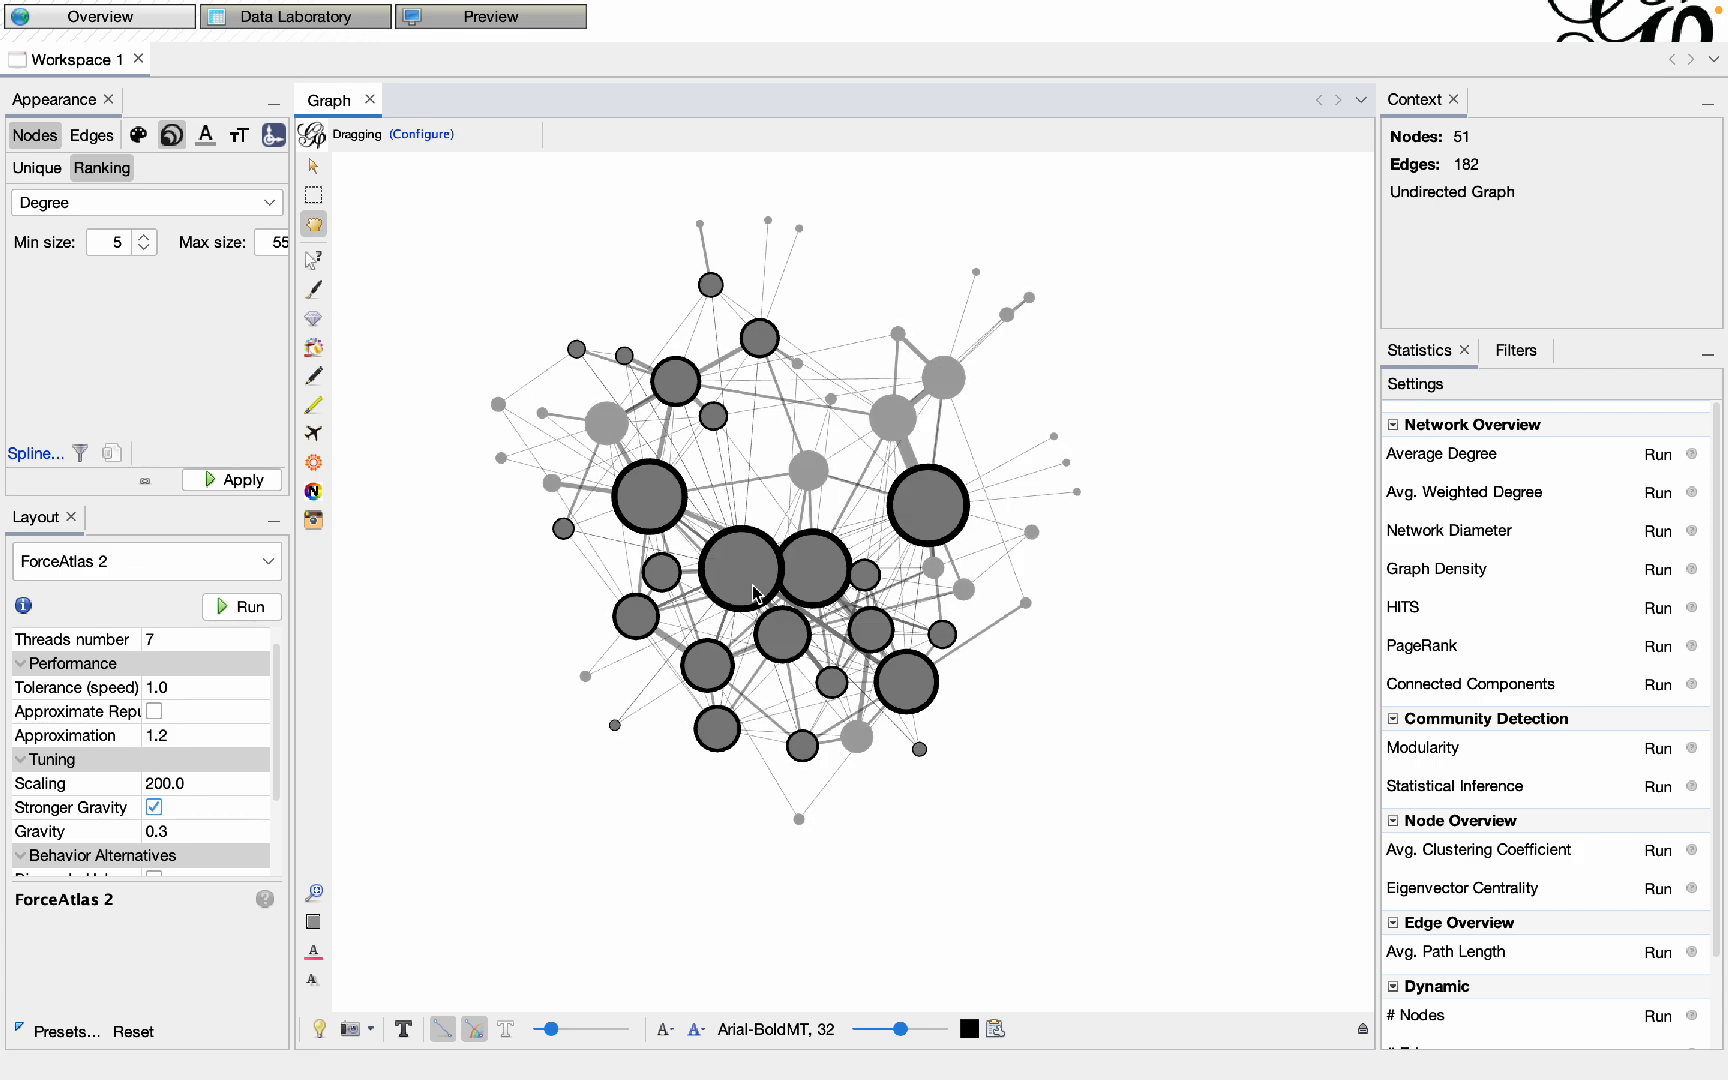
pyautogui.moveTo(754, 583); pyautogui.dragTo(743, 565)
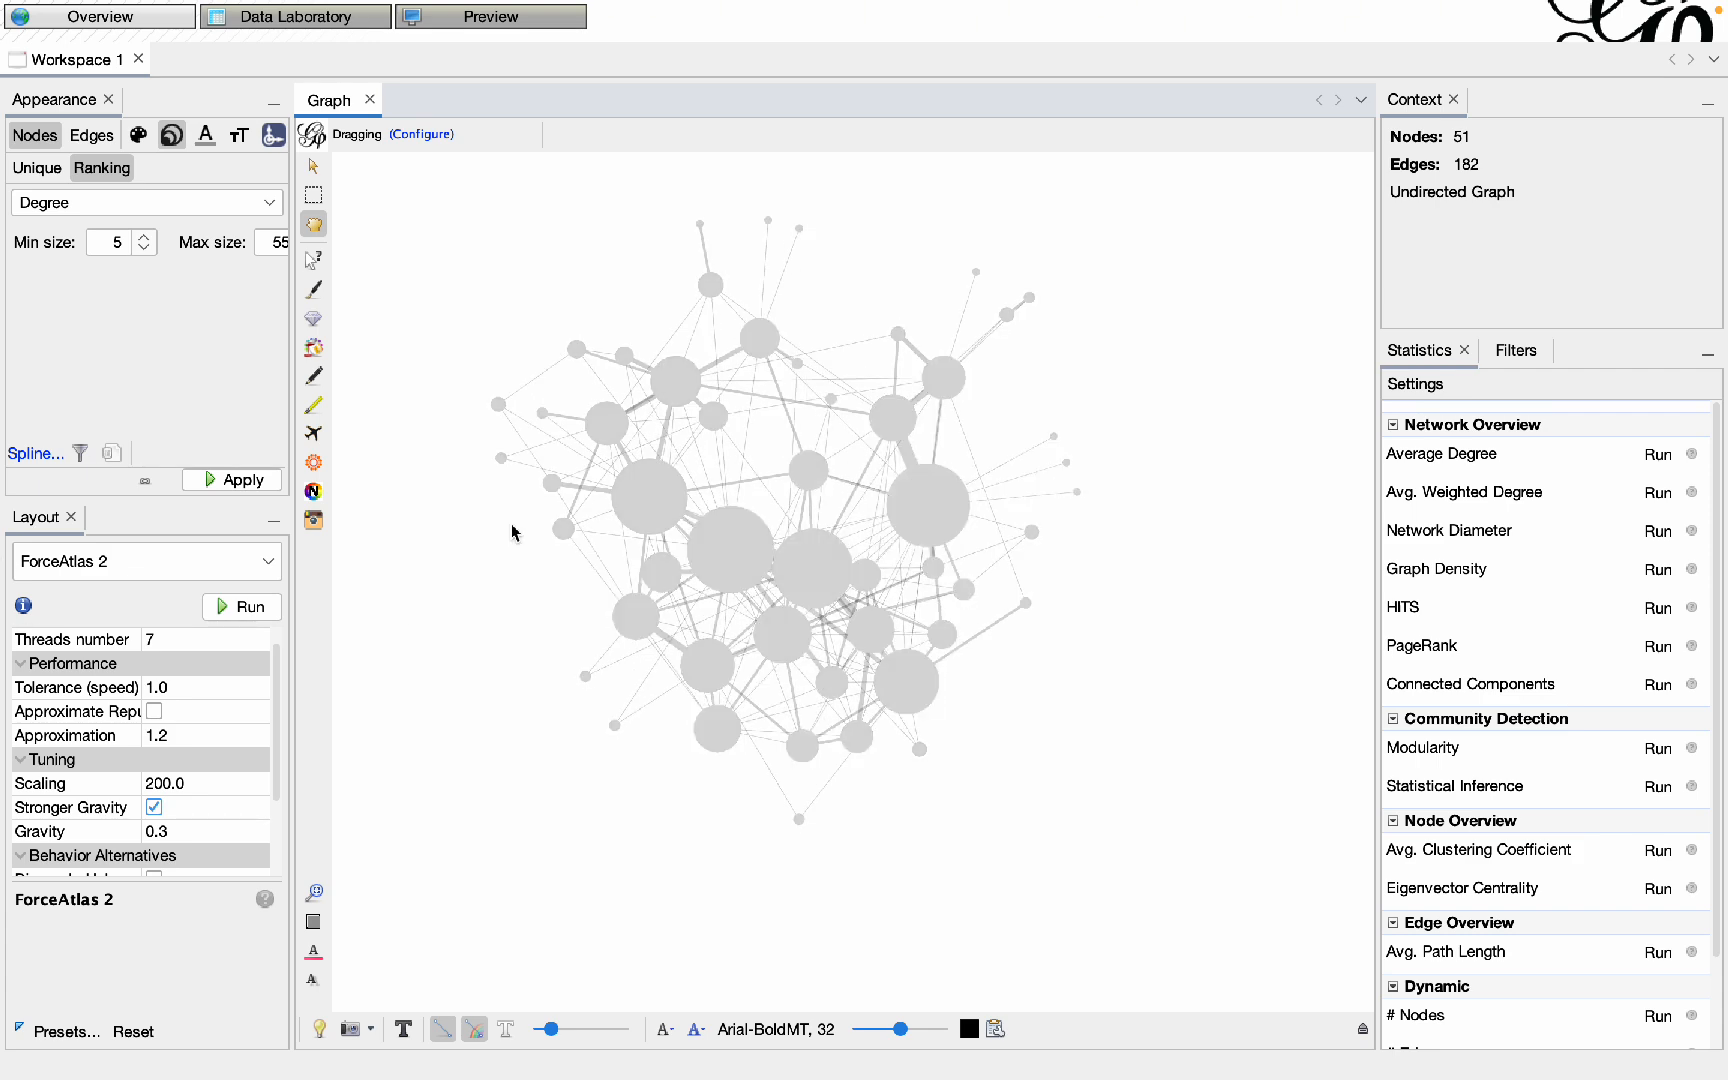
pyautogui.scroll(-1, 167, 795)
pyautogui.click(168, 781)
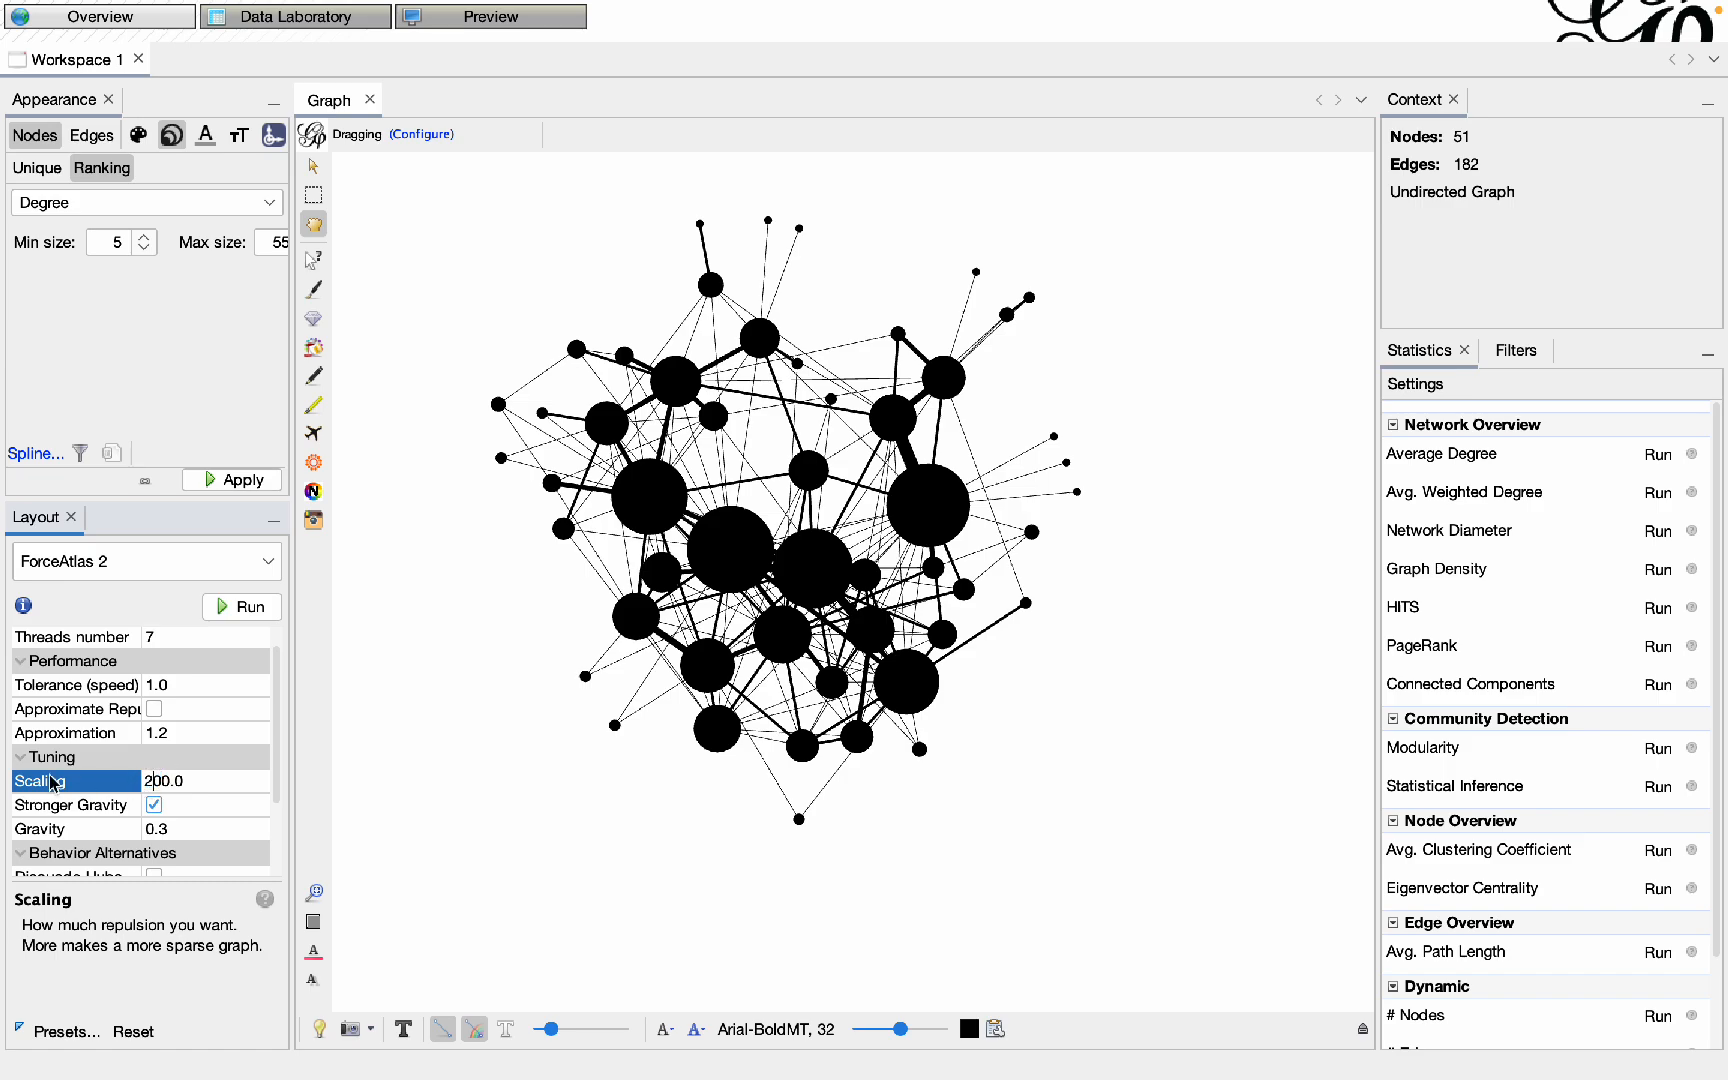
pyautogui.write('5')
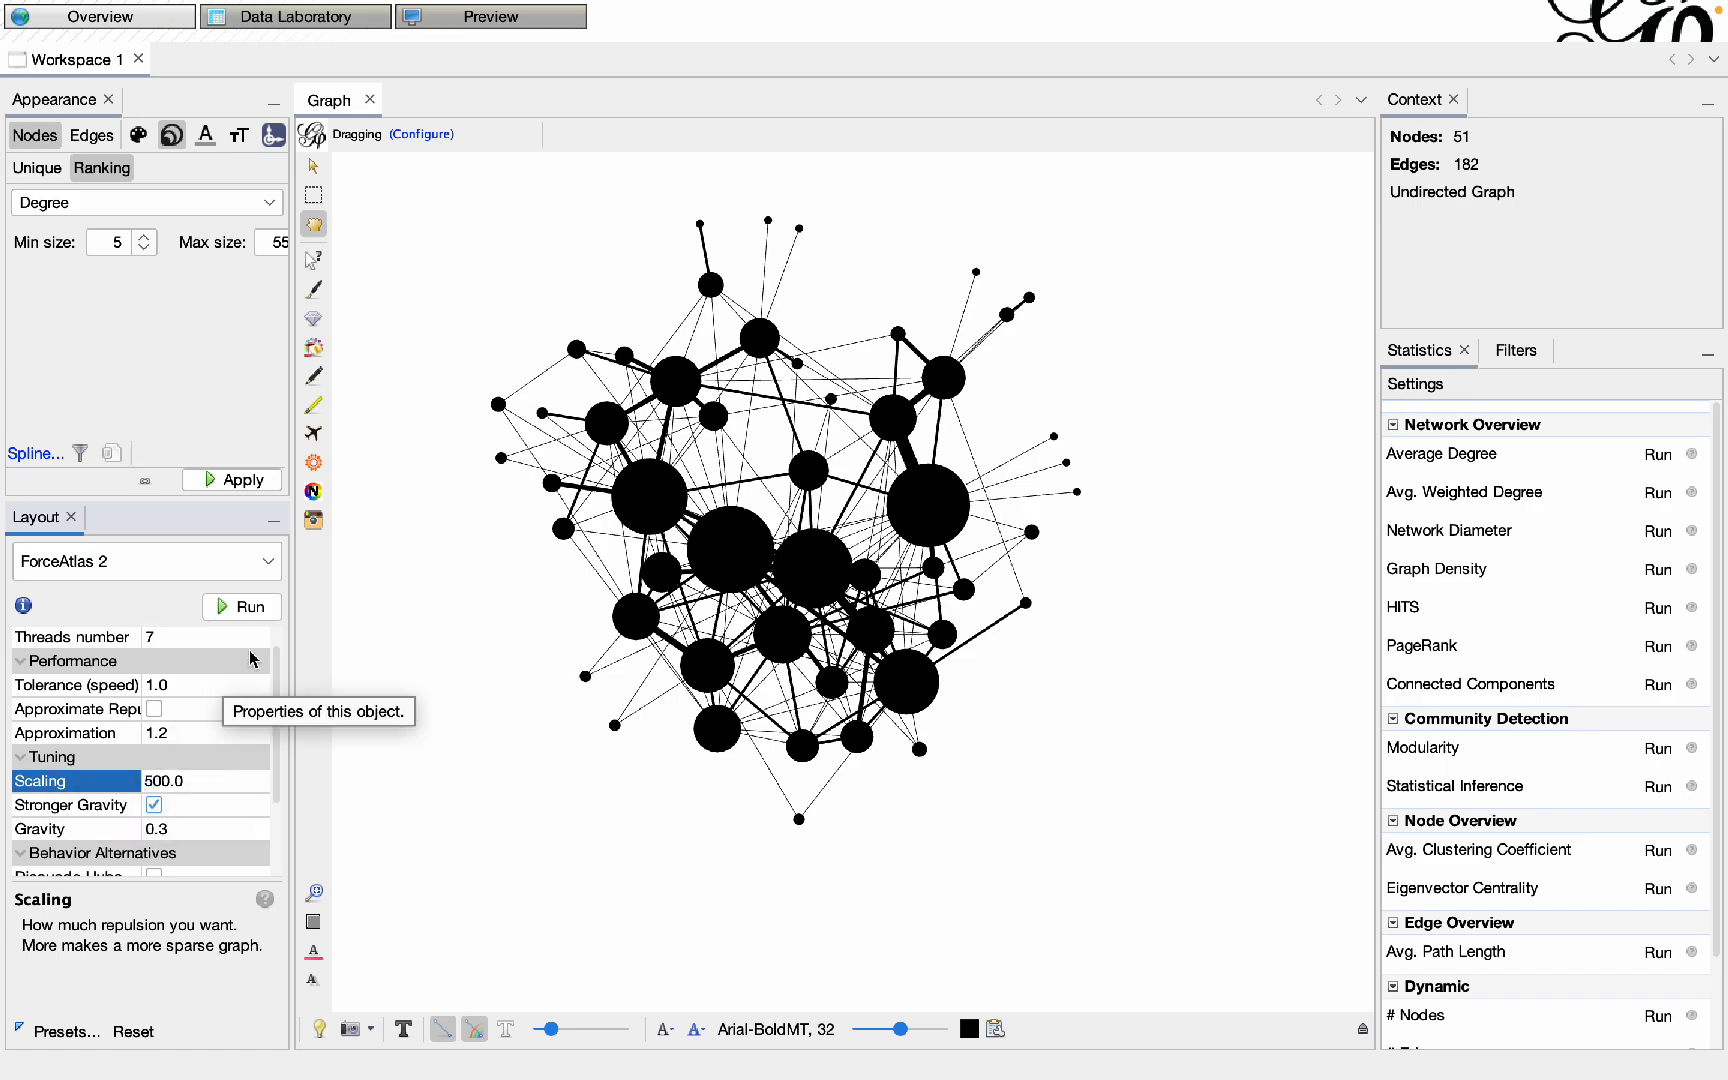
pyautogui.click(248, 607)
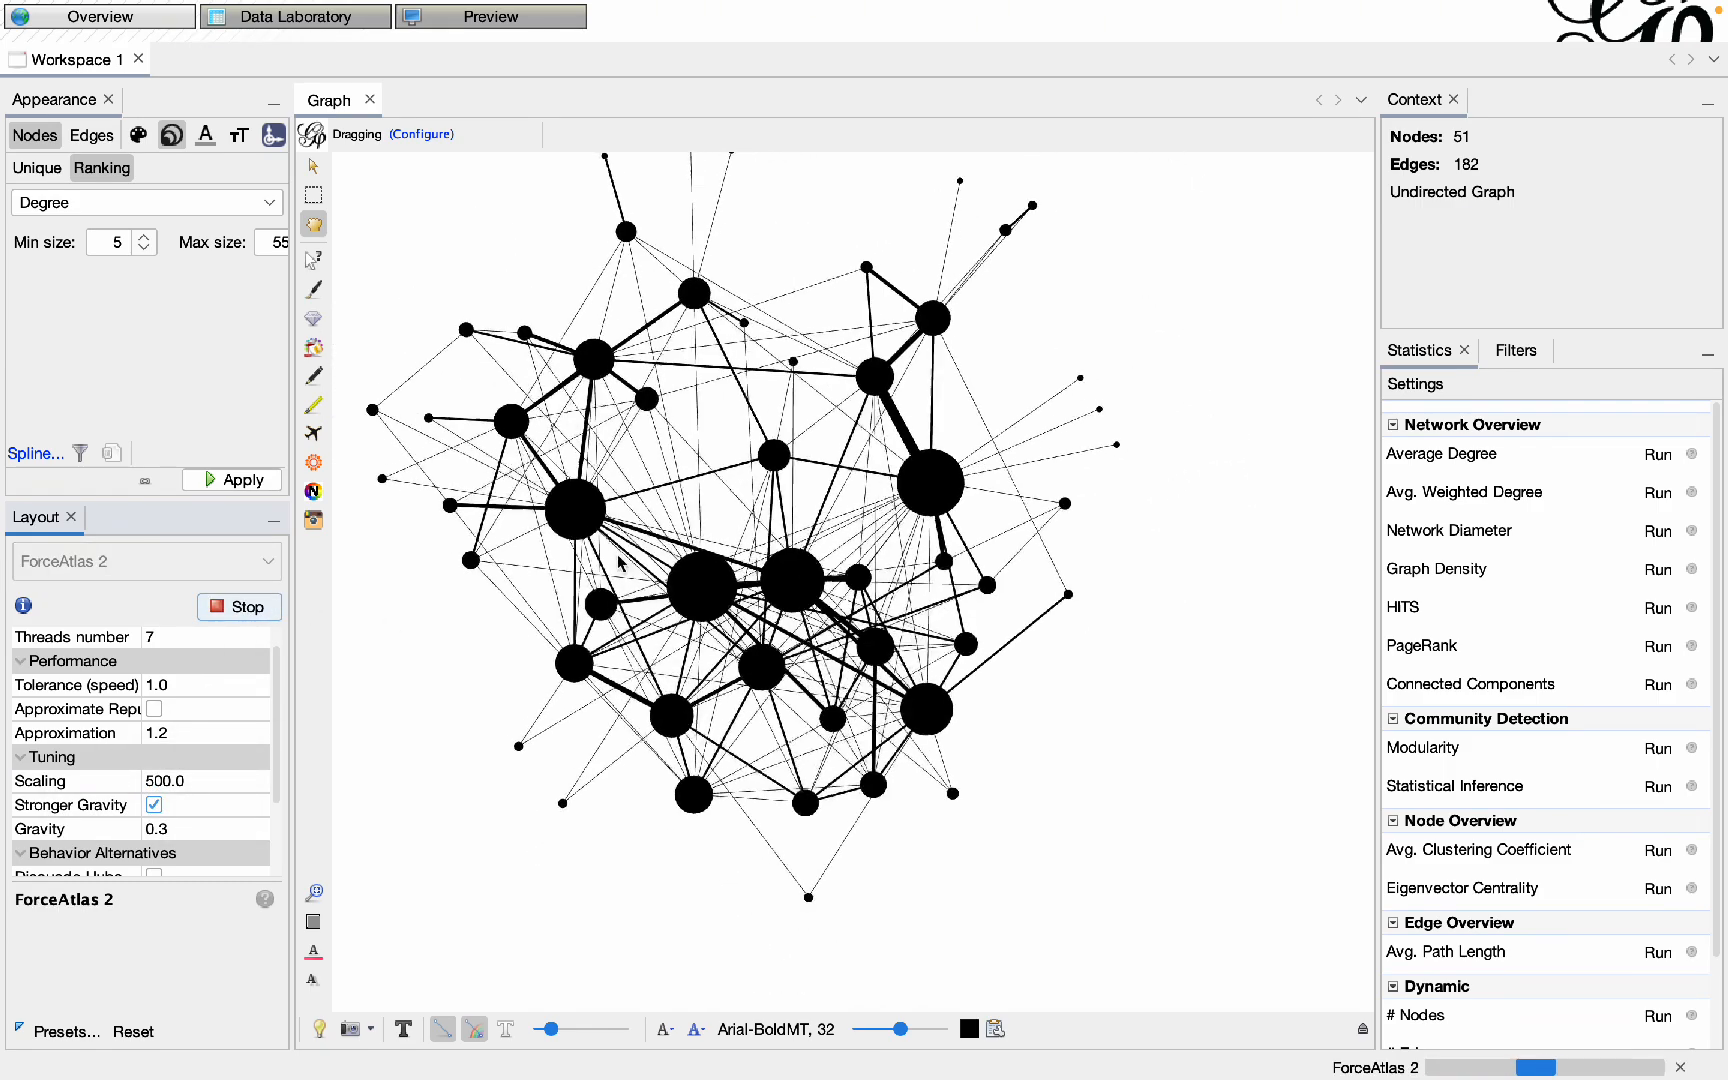
pyautogui.click(276, 606)
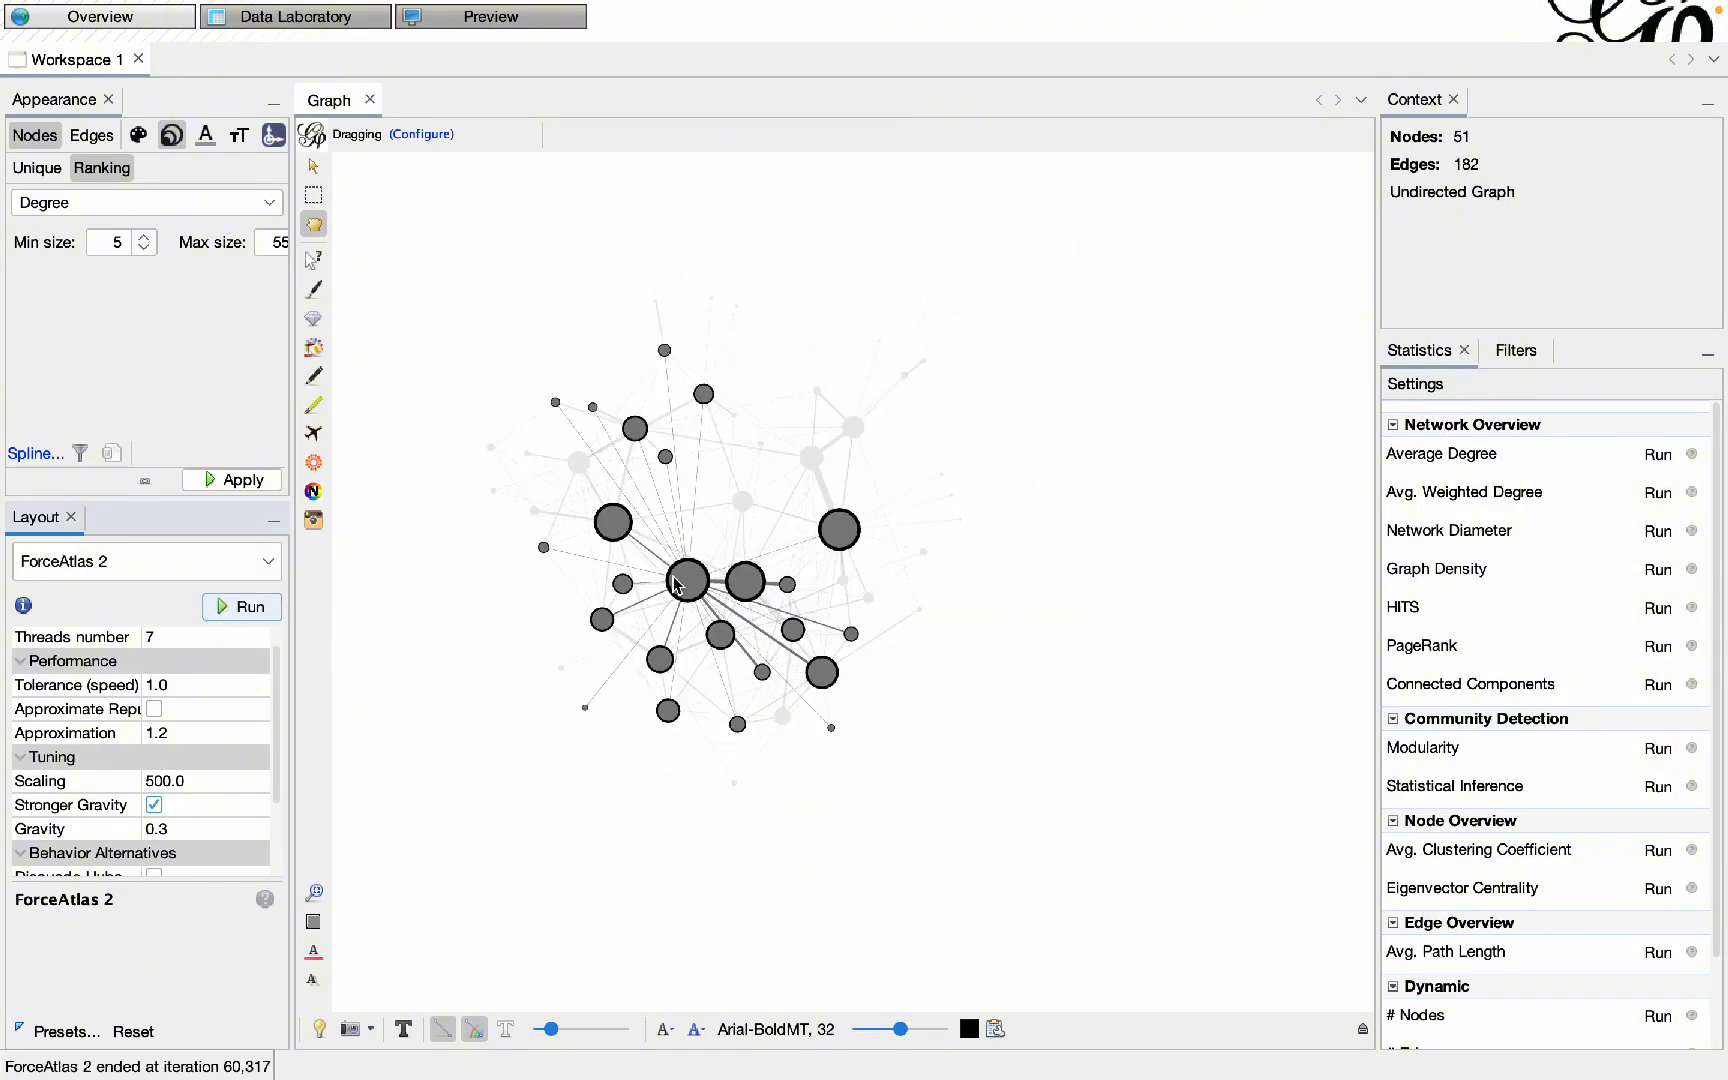
pyautogui.moveTo(705, 481); pyautogui.dragTo(706, 491)
pyautogui.moveTo(542, 451); pyautogui.dragTo(530, 430)
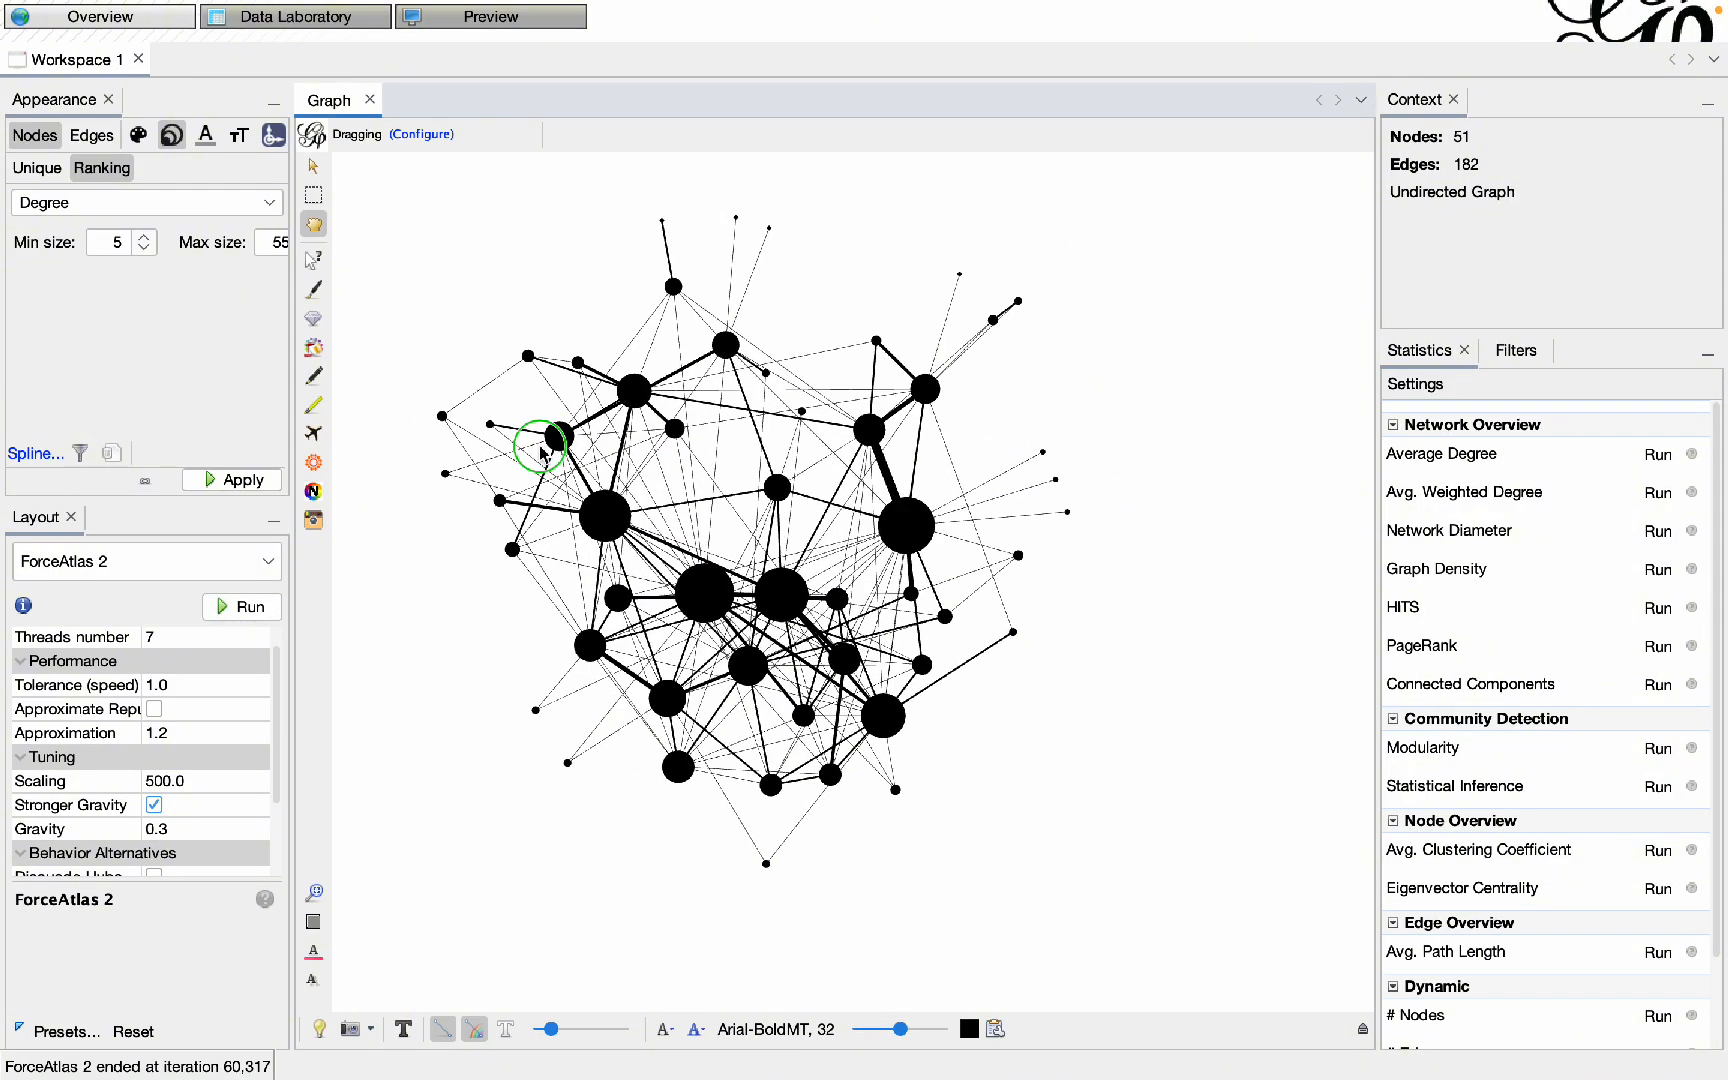
pyautogui.scroll(2, 562, 447)
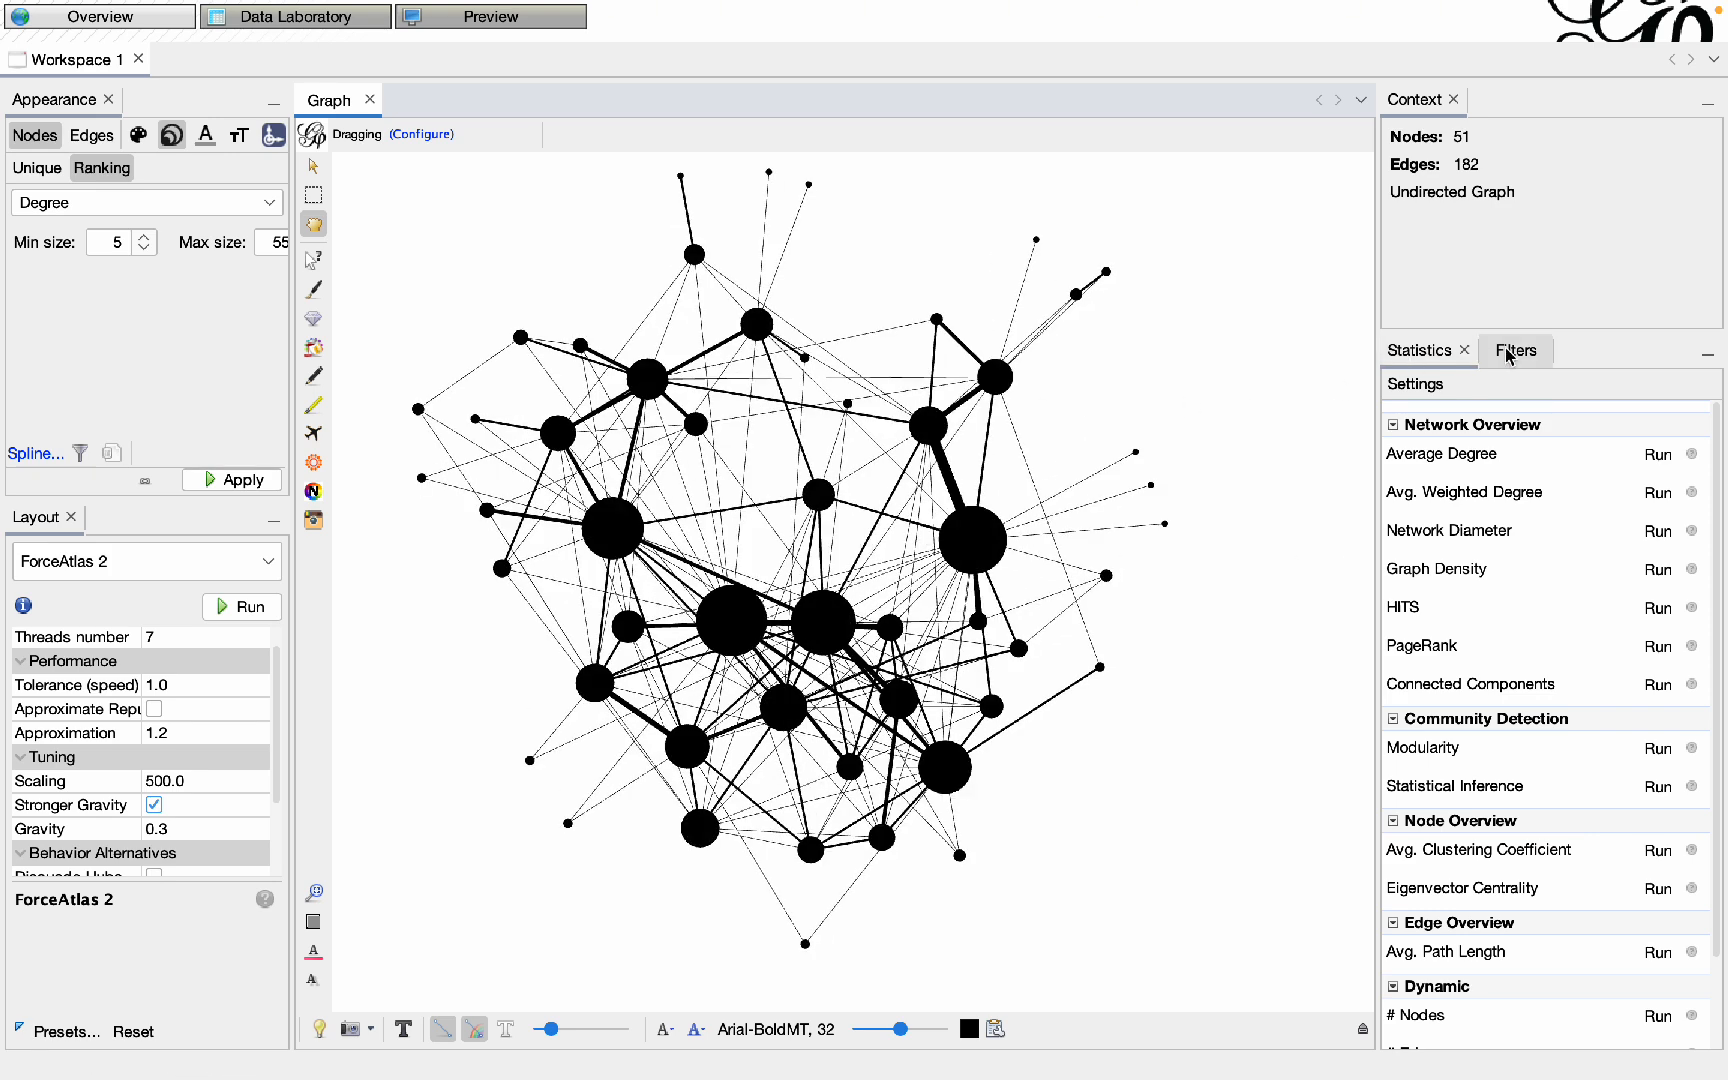
# - Run Modularity community detection with Randomize, edge weights and resolution 1.0, then review and close its report
pyautogui.click(1444, 352)
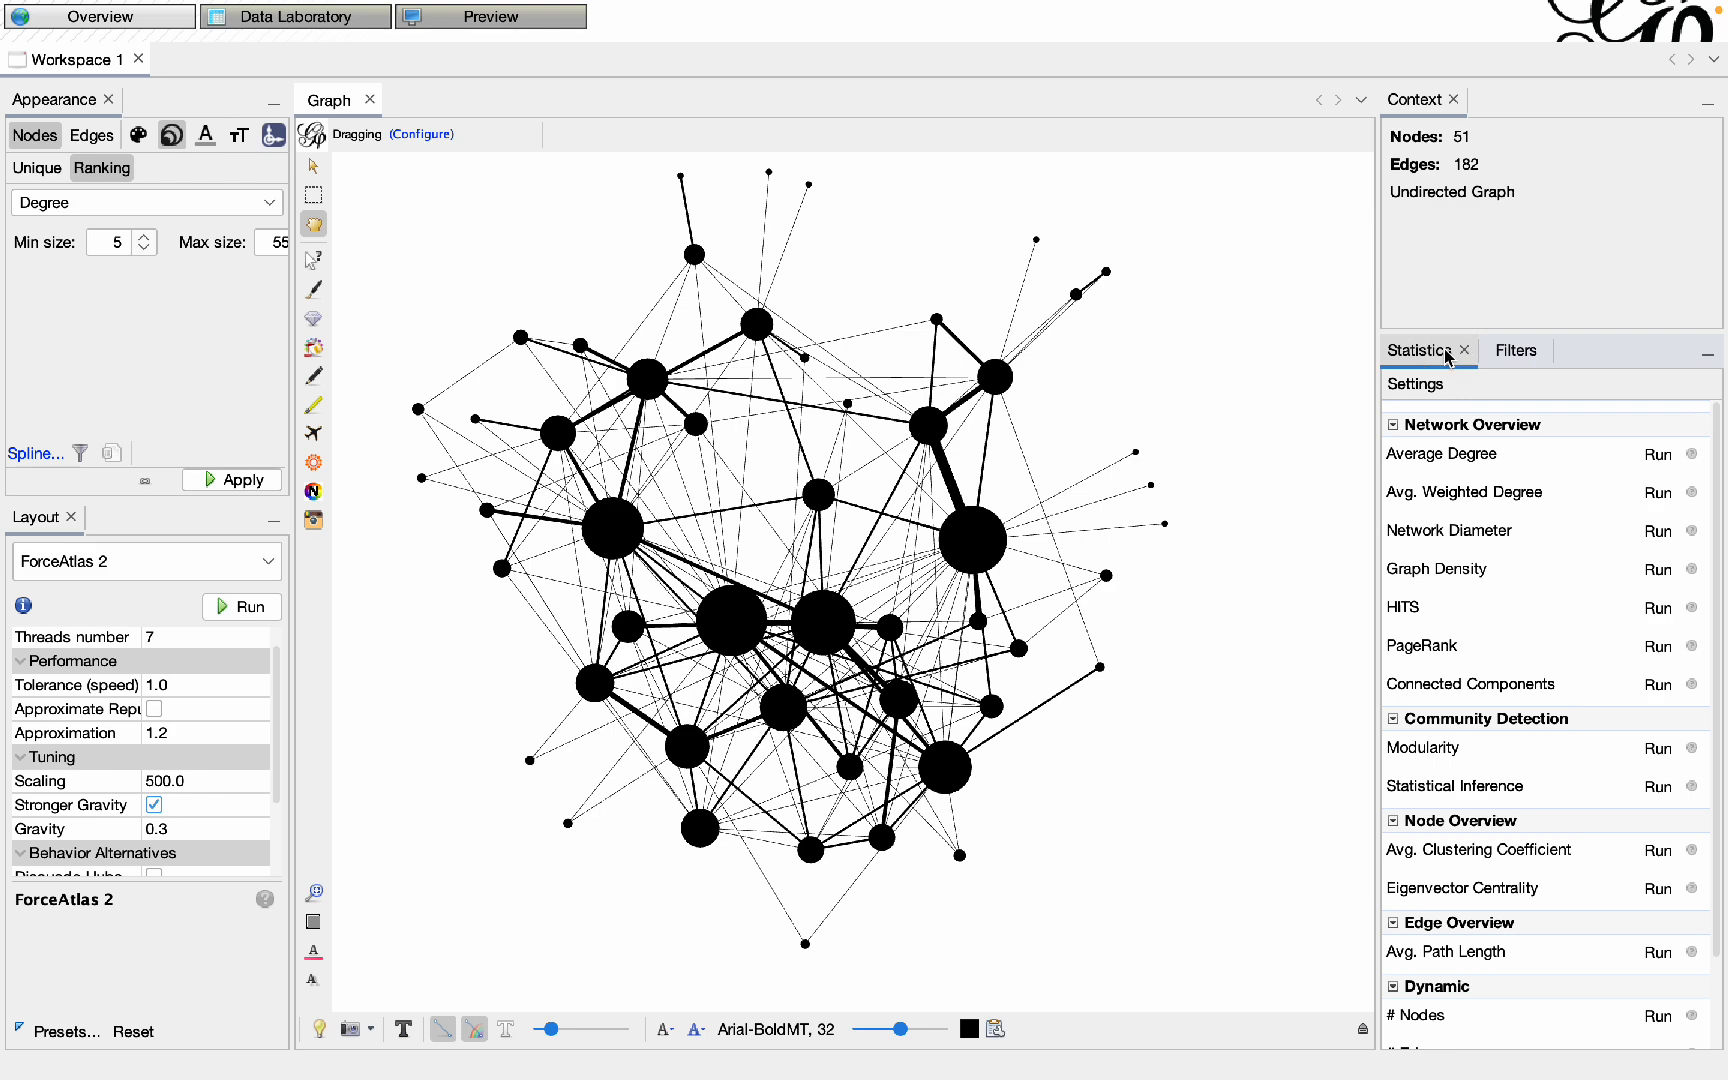
pyautogui.click(1500, 350)
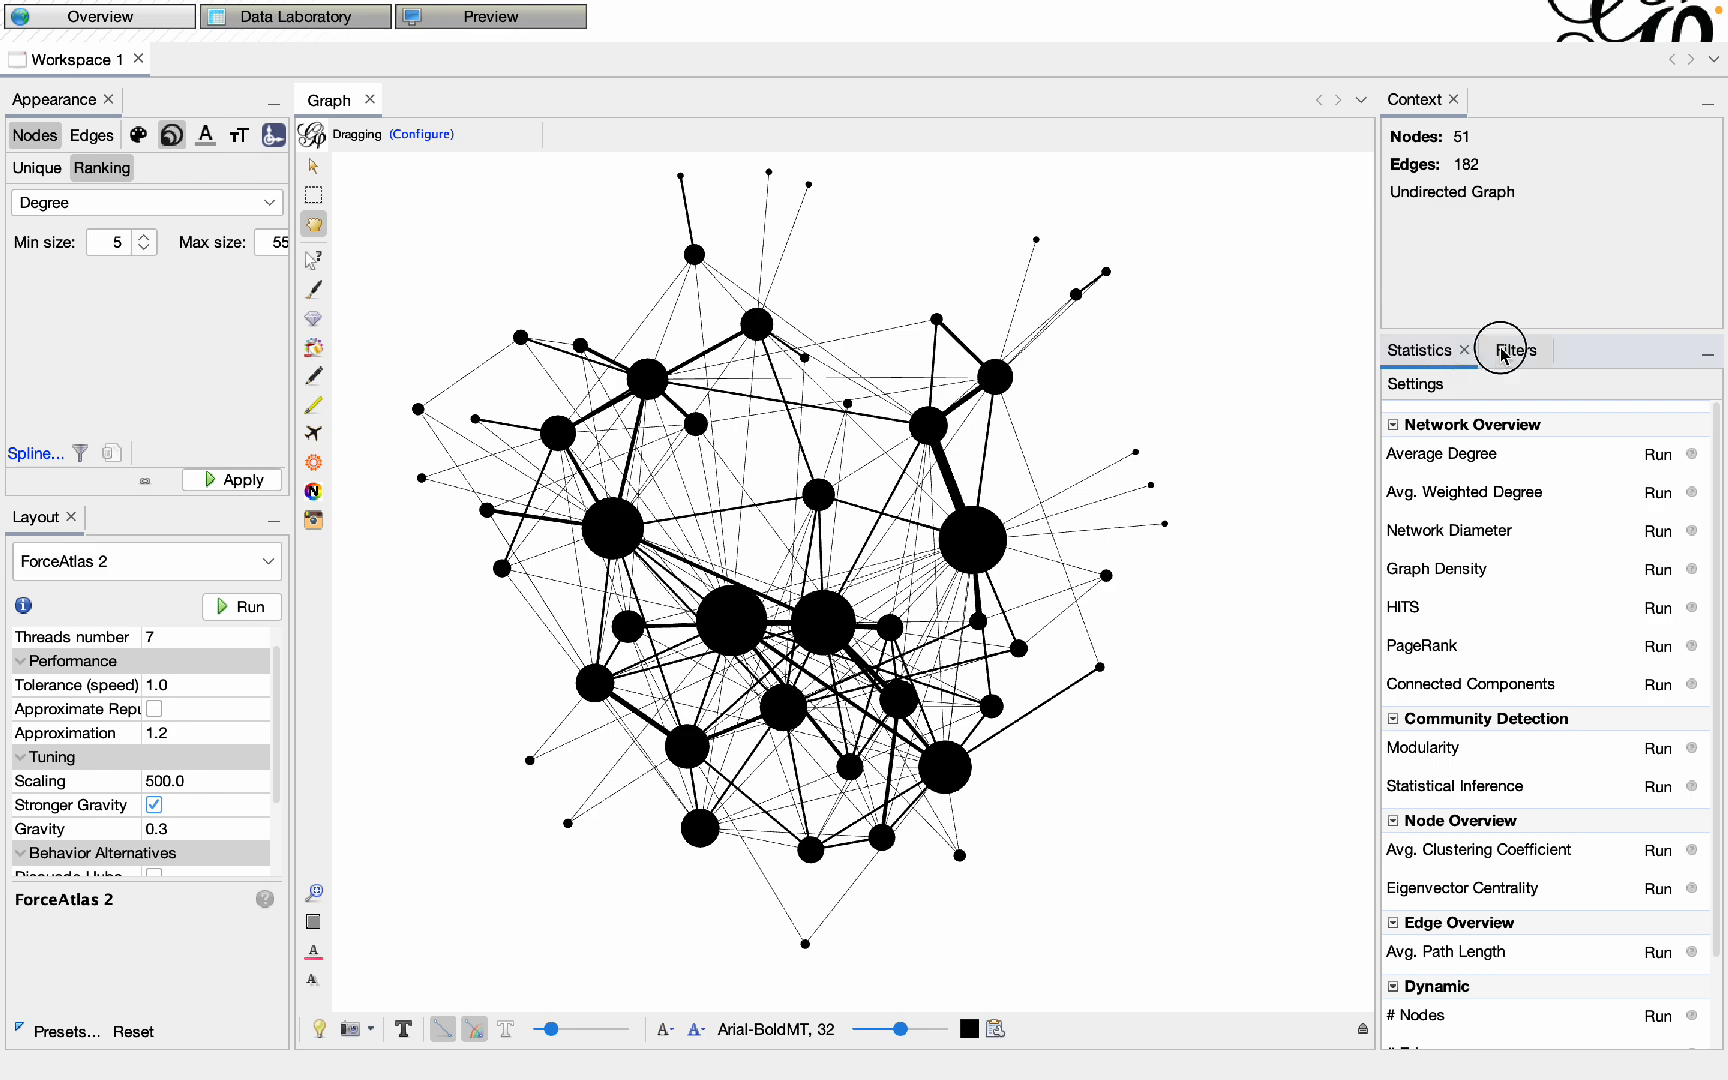
pyautogui.click(1429, 352)
pyautogui.click(1656, 748)
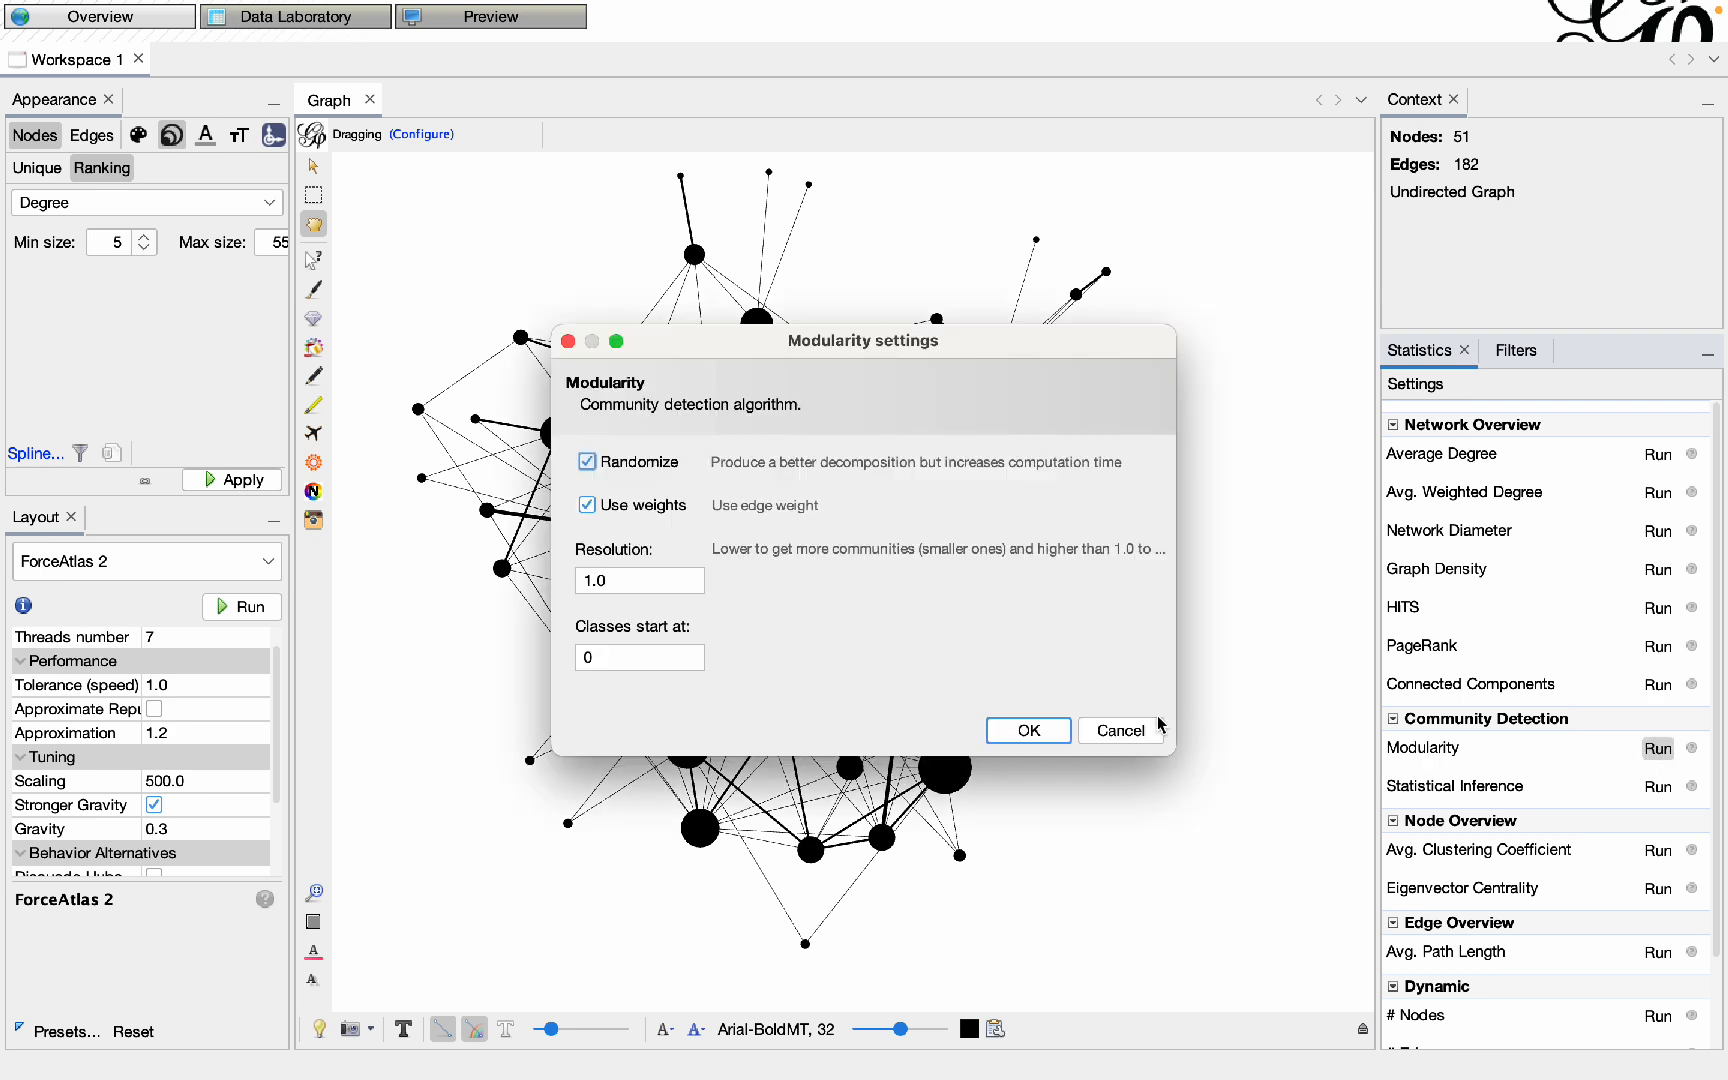
pyautogui.click(1027, 731)
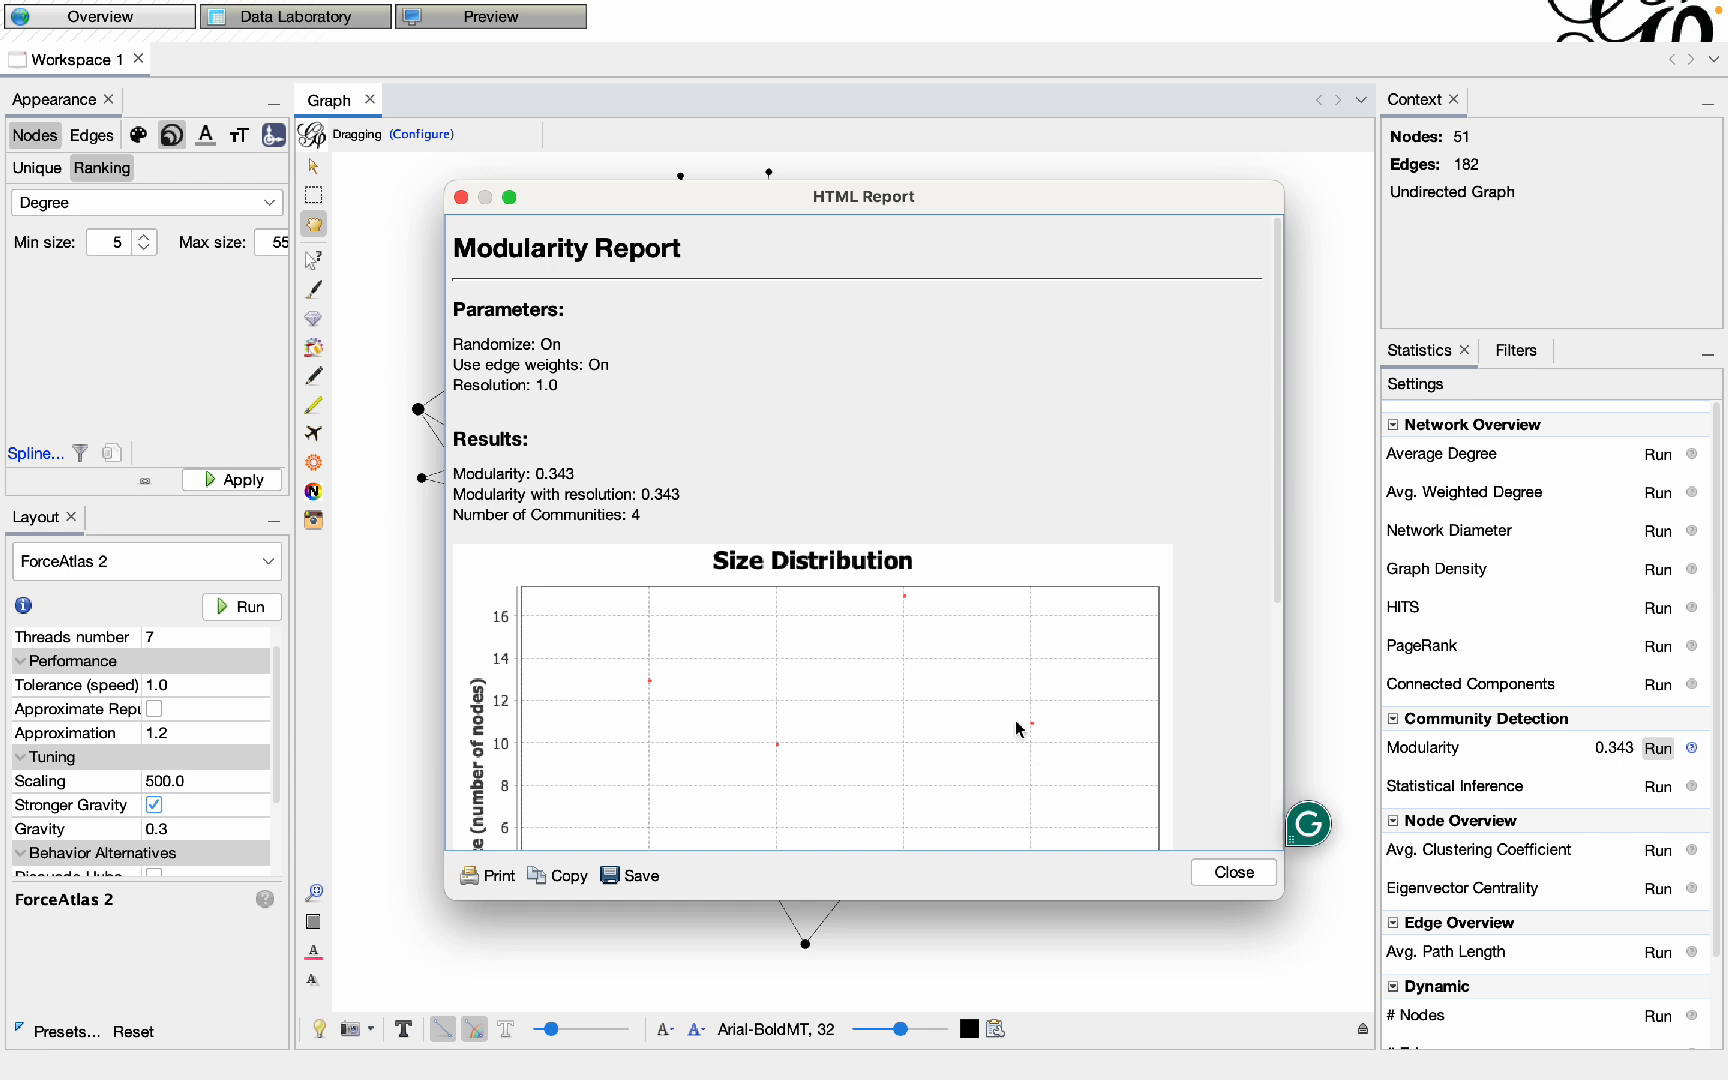
pyautogui.scroll(-2, 990, 695)
pyautogui.moveTo(636, 488); pyautogui.dragTo(450, 487)
pyautogui.click(1208, 870)
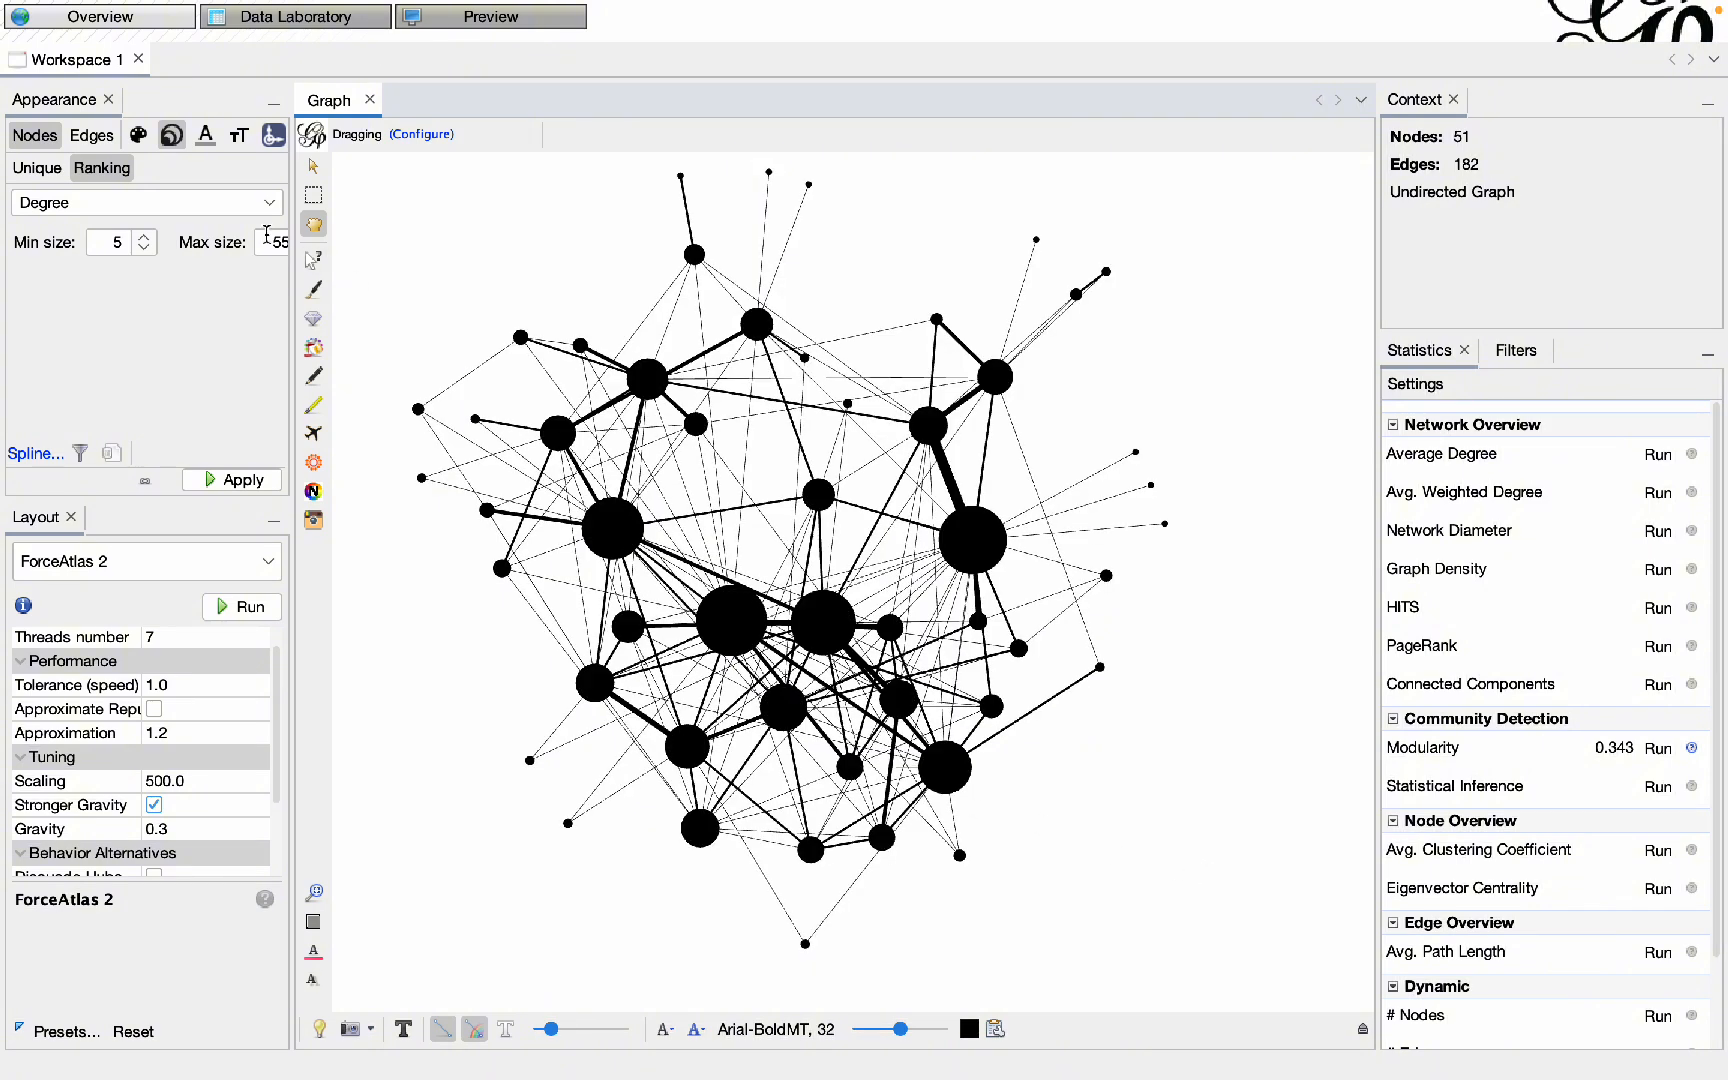
# - Colour the nodes by the Modularity Class partition and switch the graph background to black
pyautogui.click(27, 109)
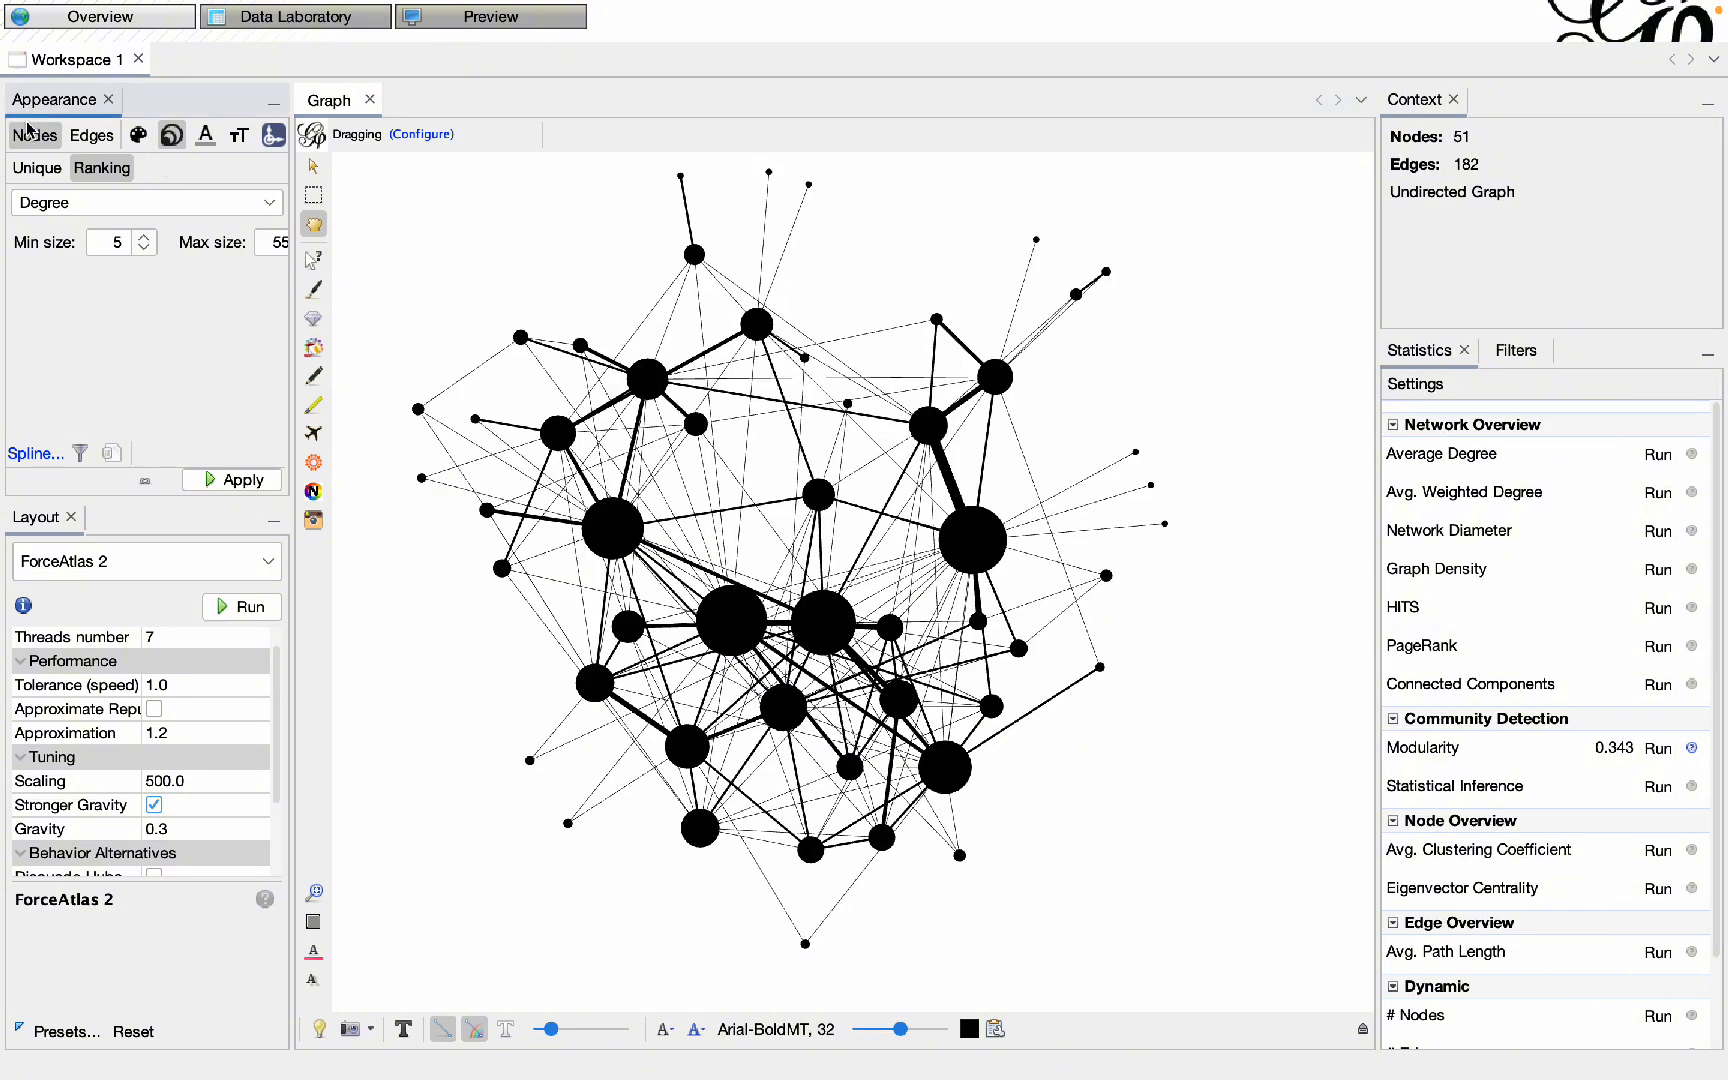
pyautogui.click(138, 135)
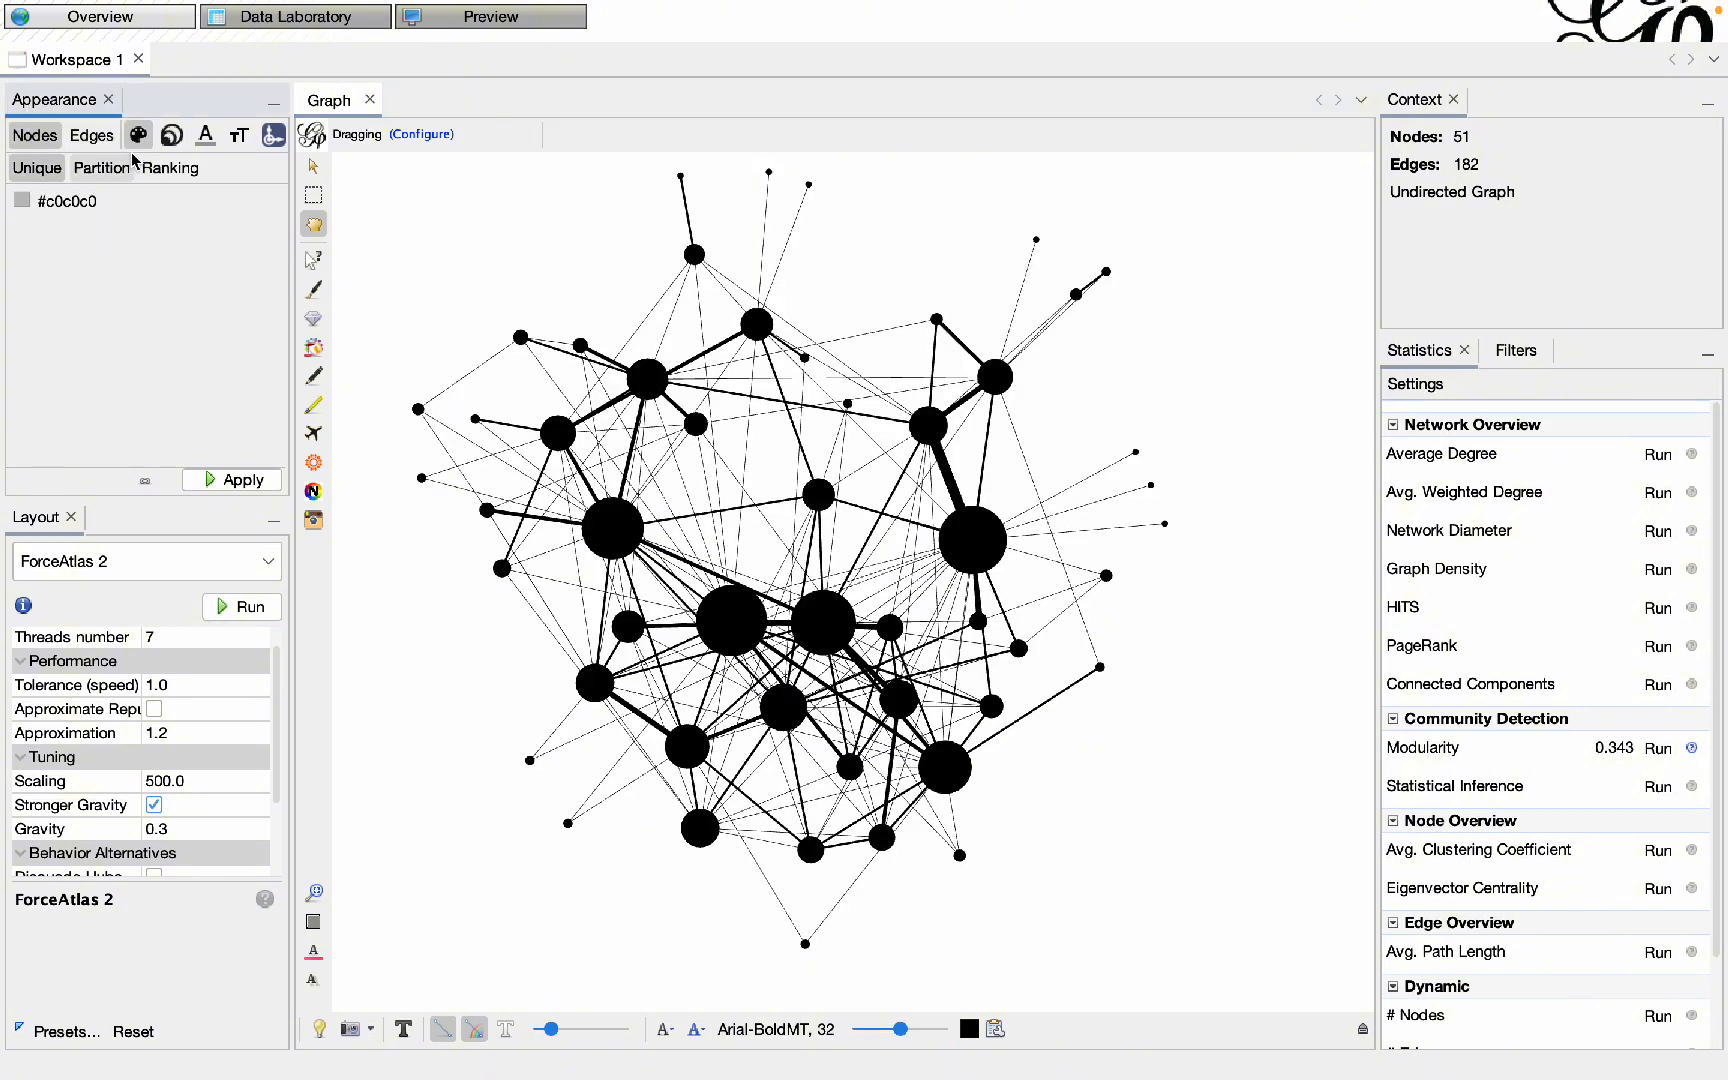
pyautogui.click(124, 171)
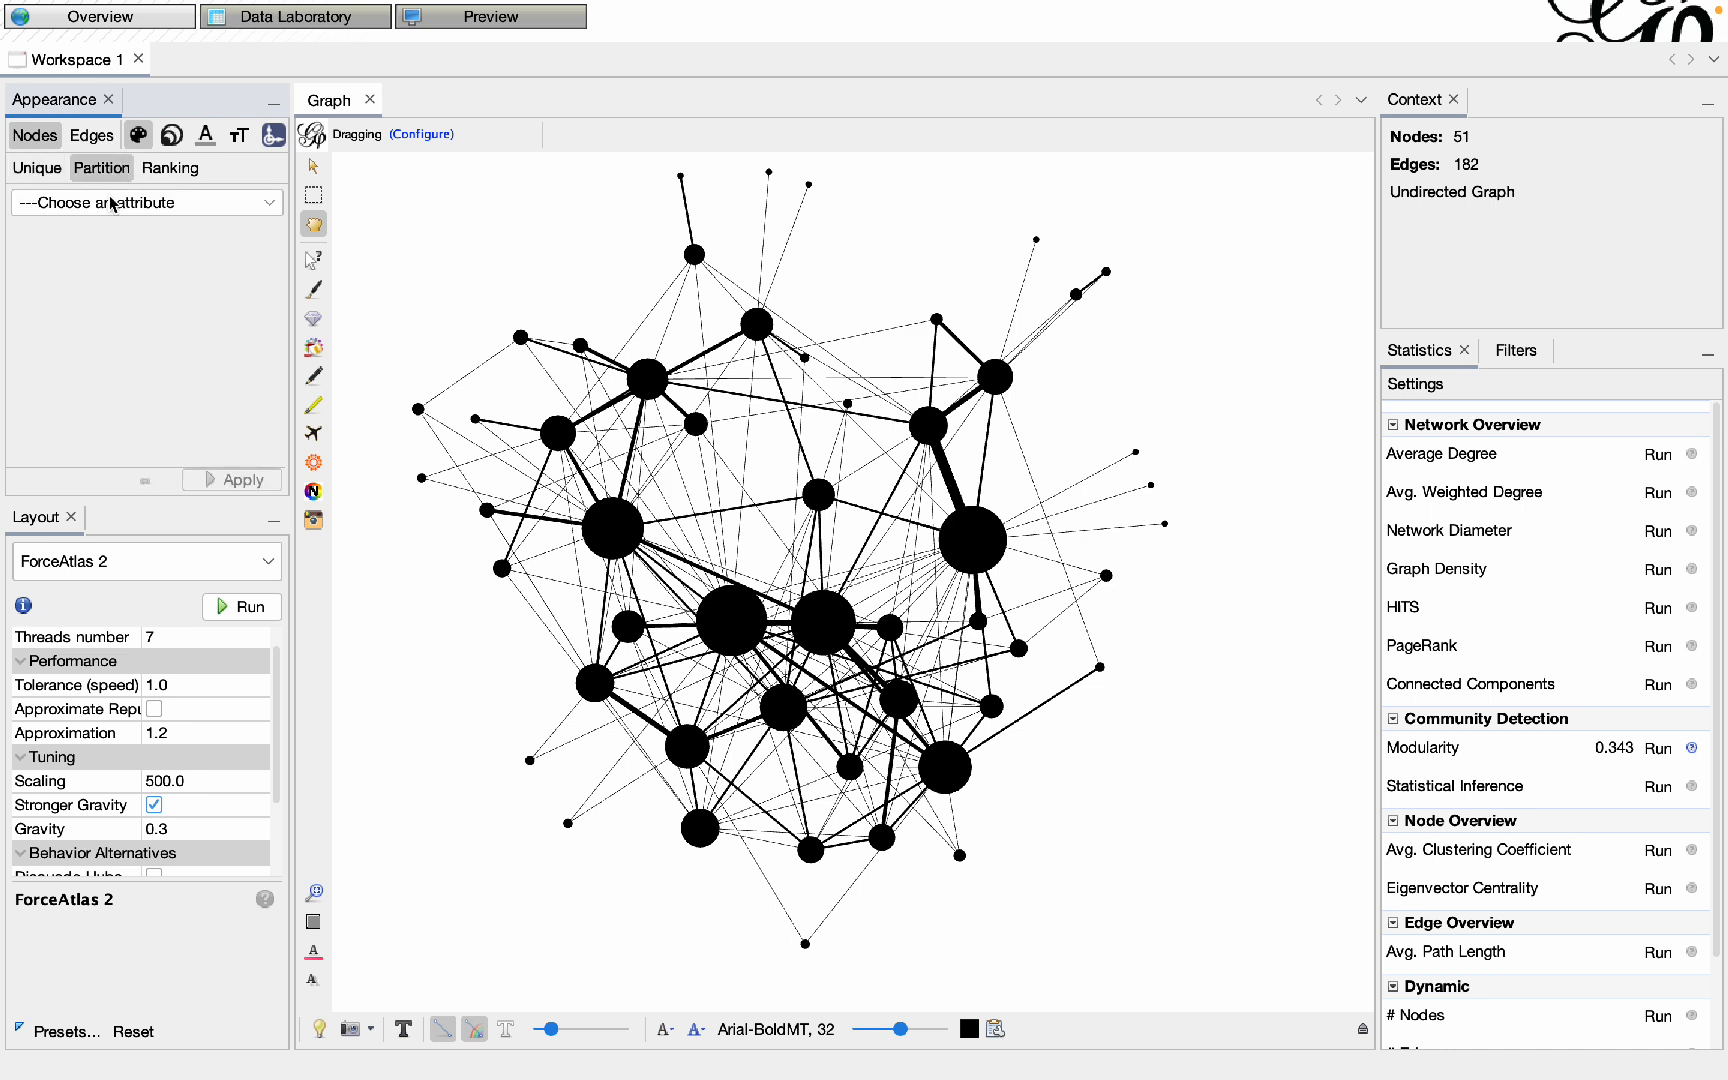
pyautogui.click(112, 204)
pyautogui.click(115, 252)
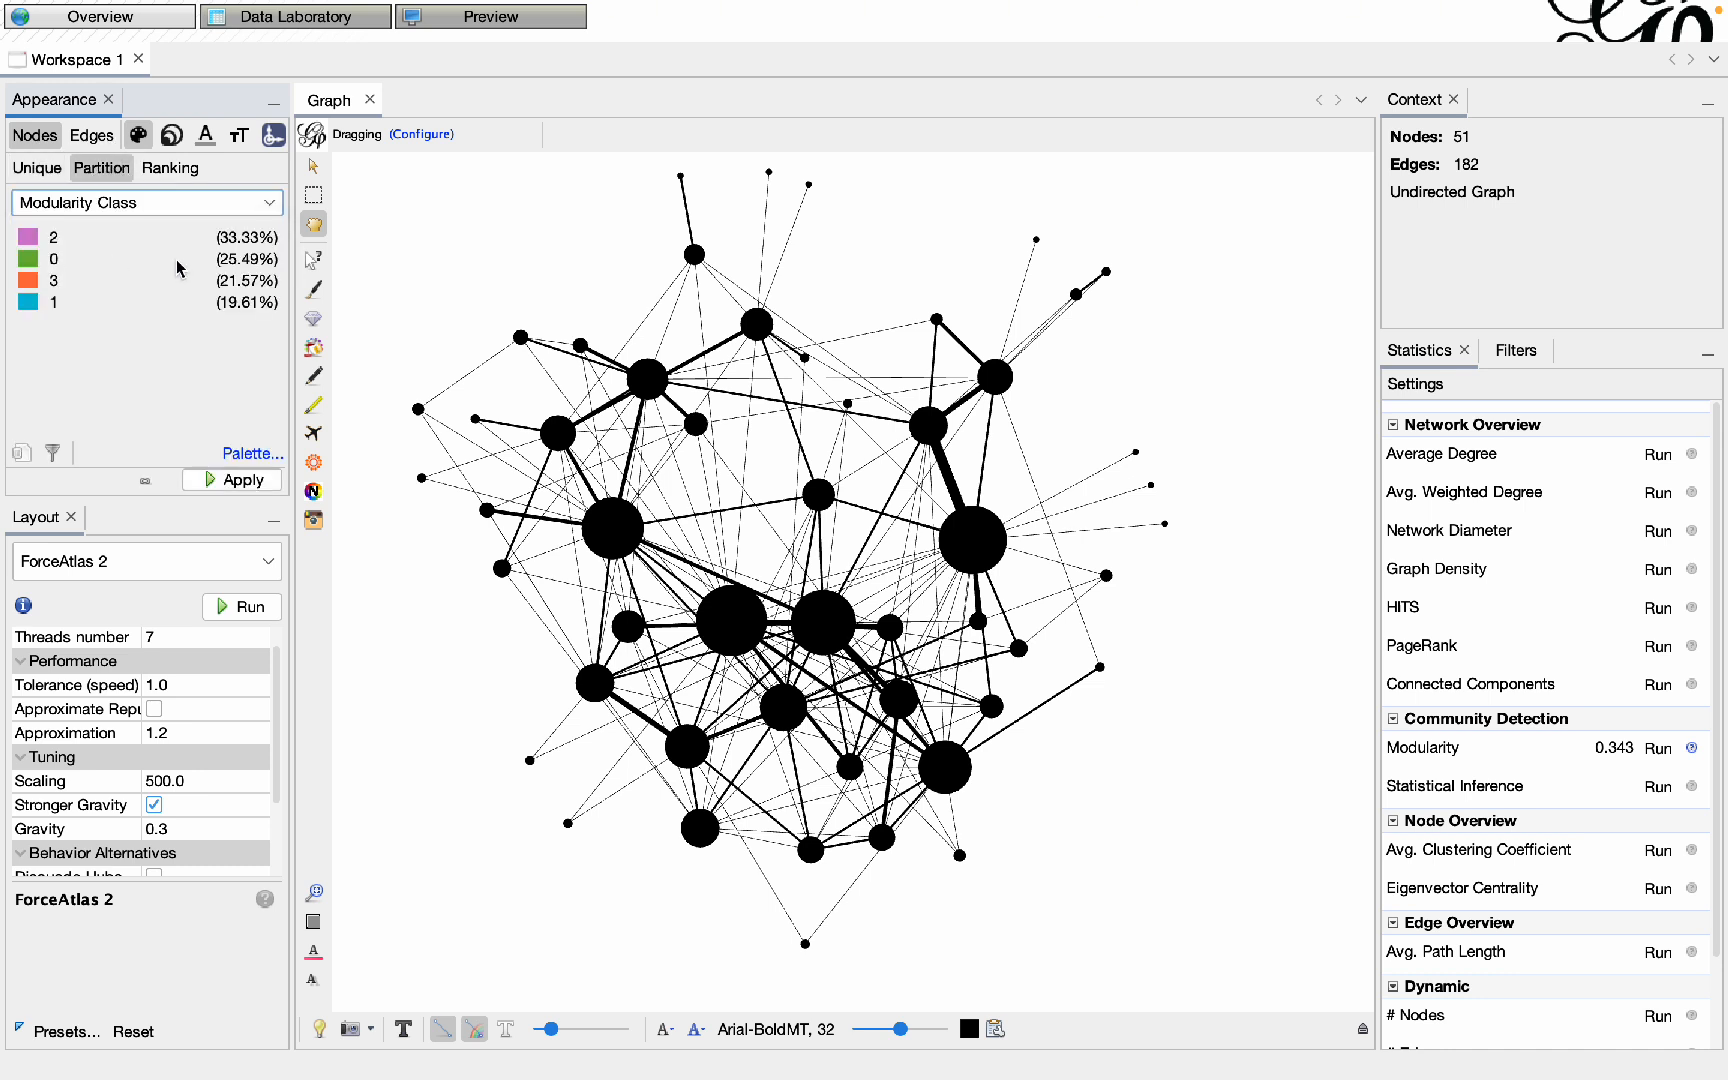
pyautogui.click(243, 482)
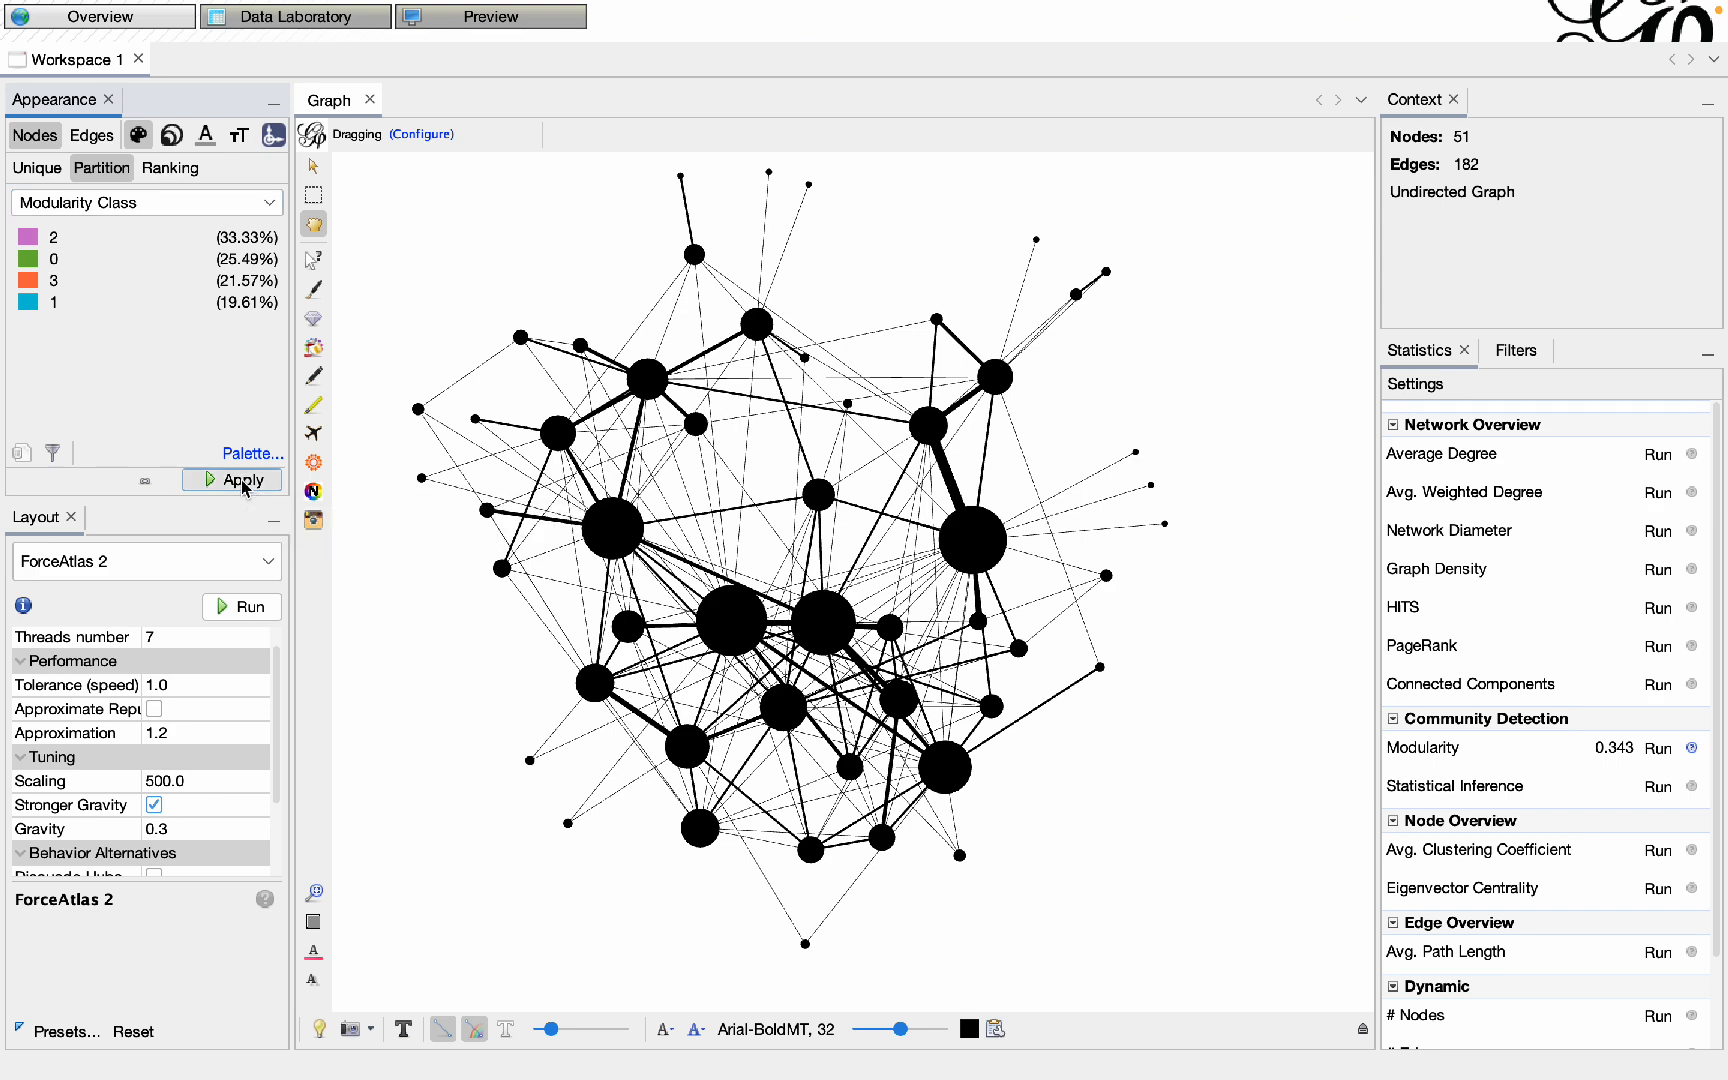
pyautogui.click(708, 570)
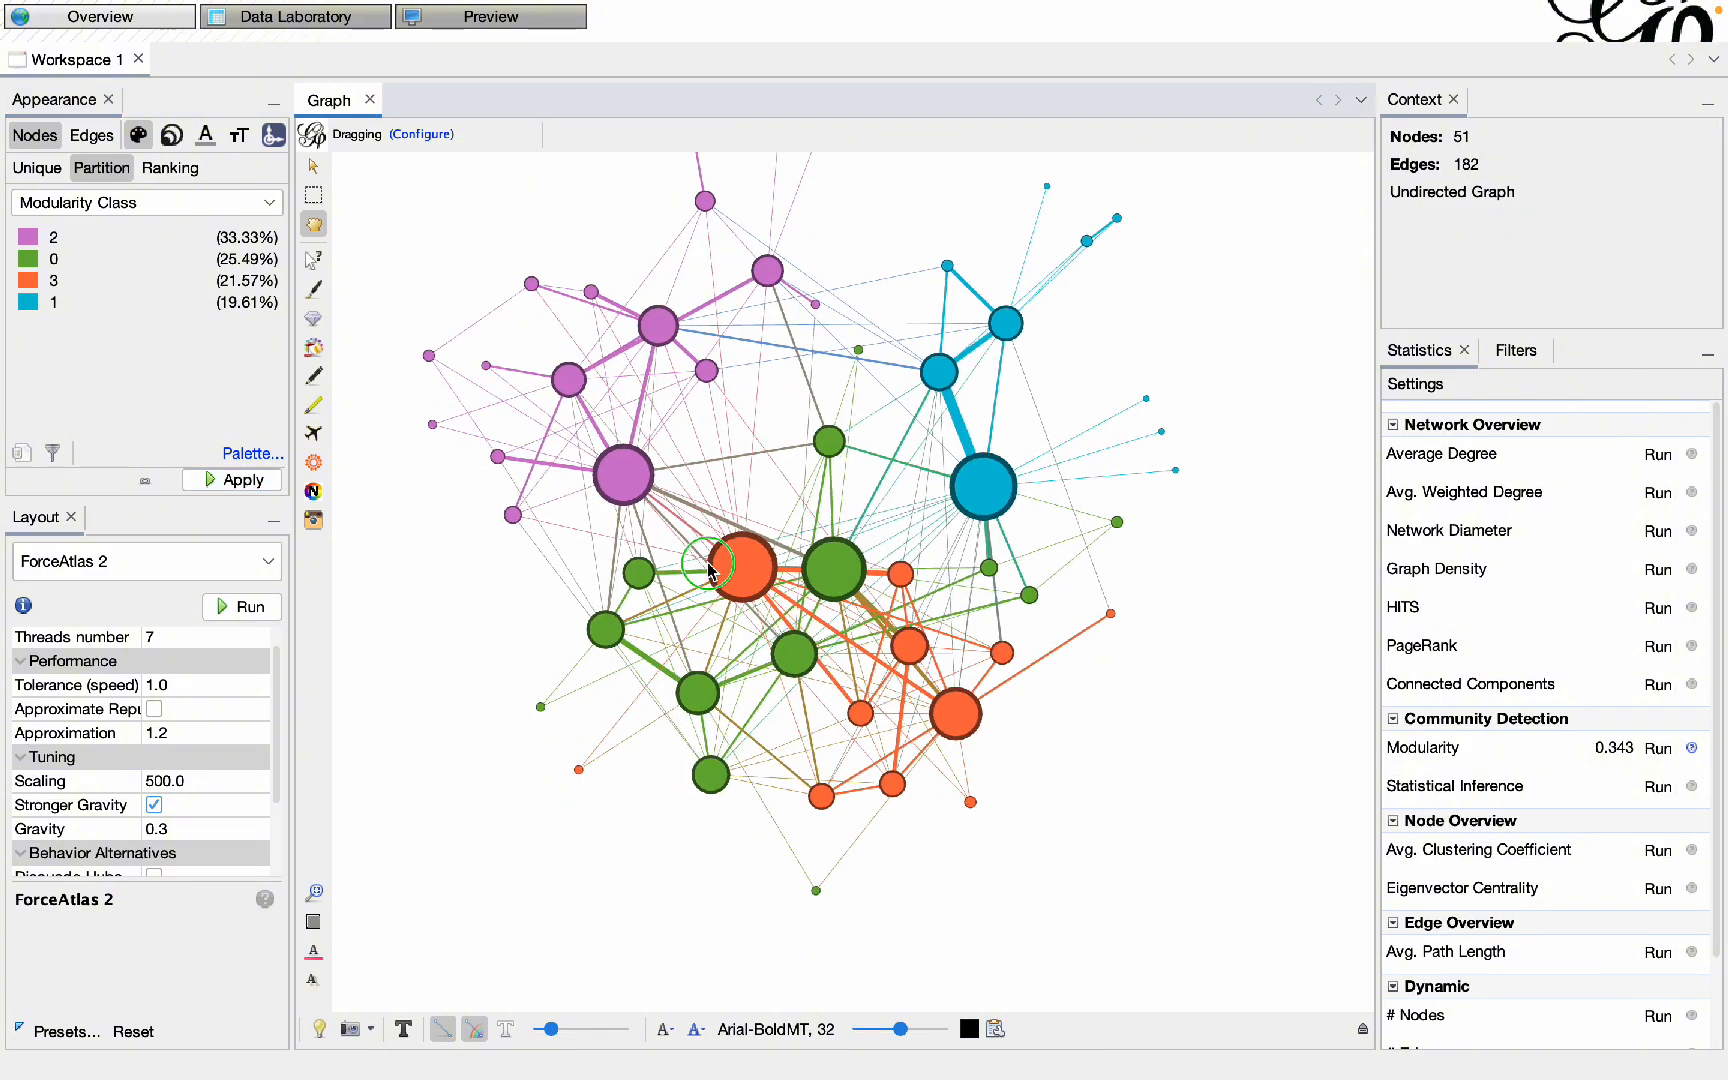
pyautogui.click(318, 1030)
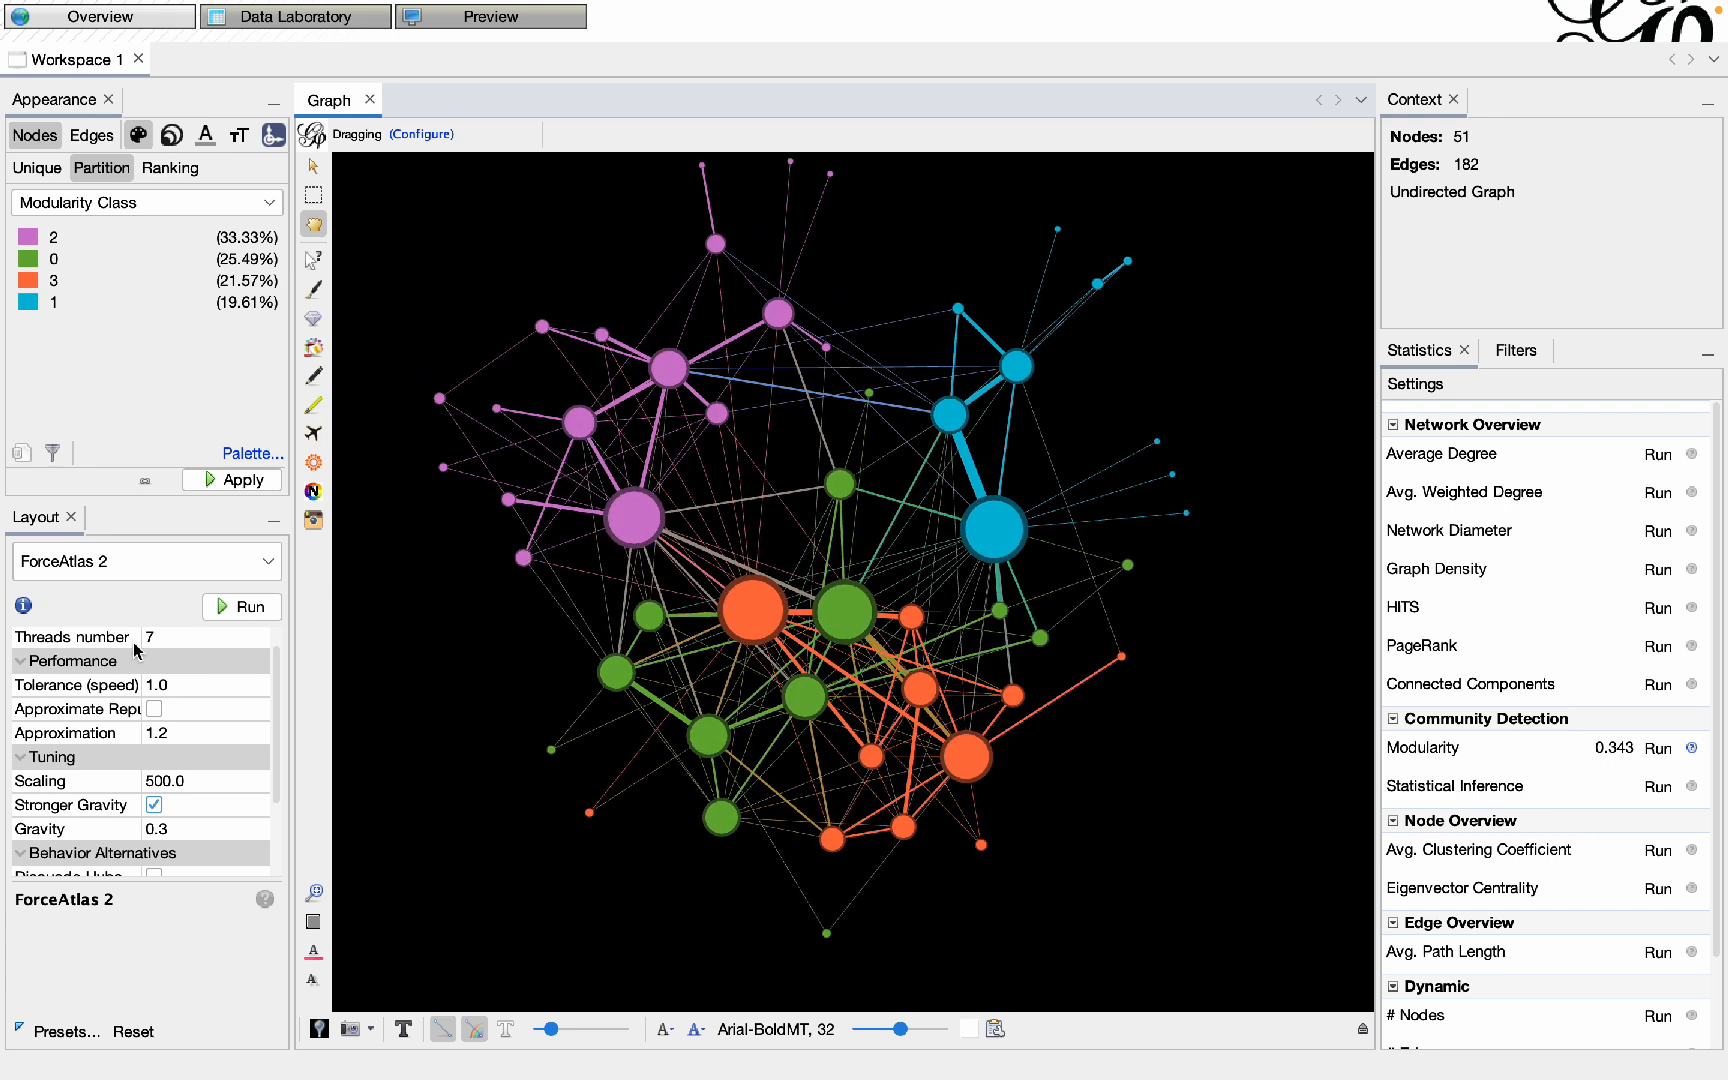
# - Set the ForceAtlas 2 gravity to 0.5 and run the layout briefly to pull the nodes together
pyautogui.scroll(-2, 868, 668)
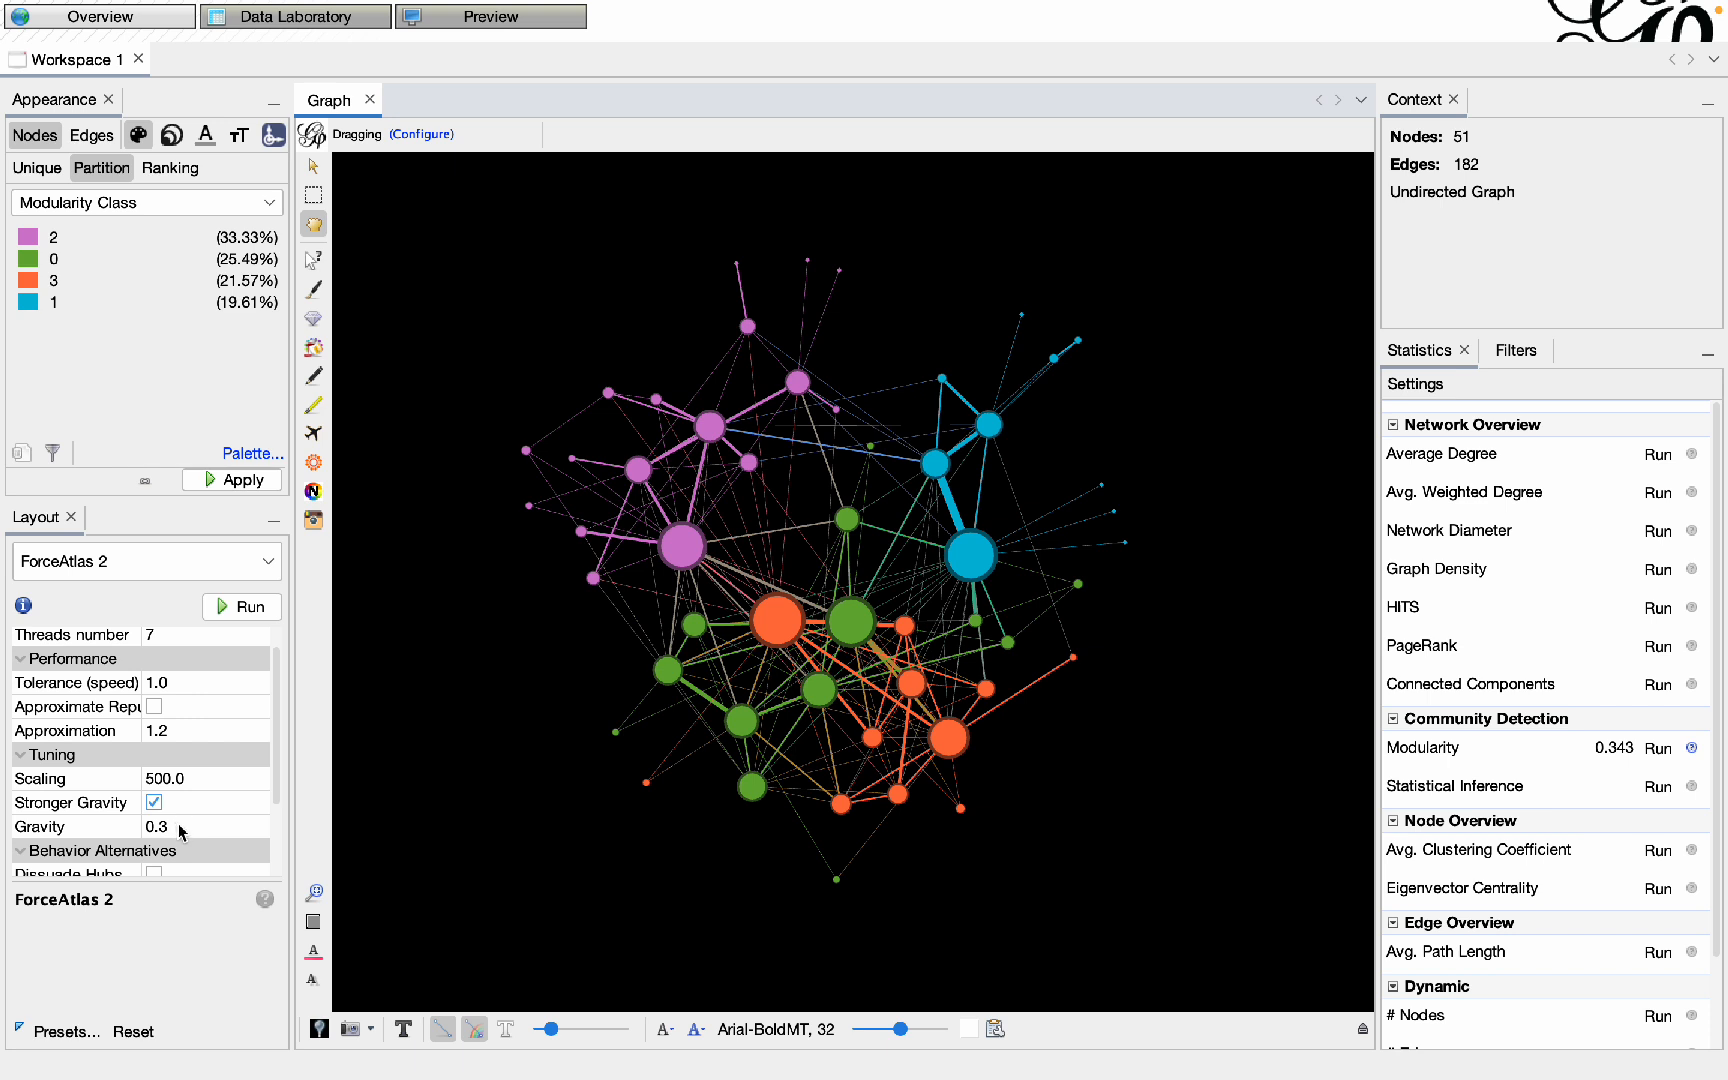
pyautogui.scroll(-3, 182, 828)
pyautogui.click(182, 790)
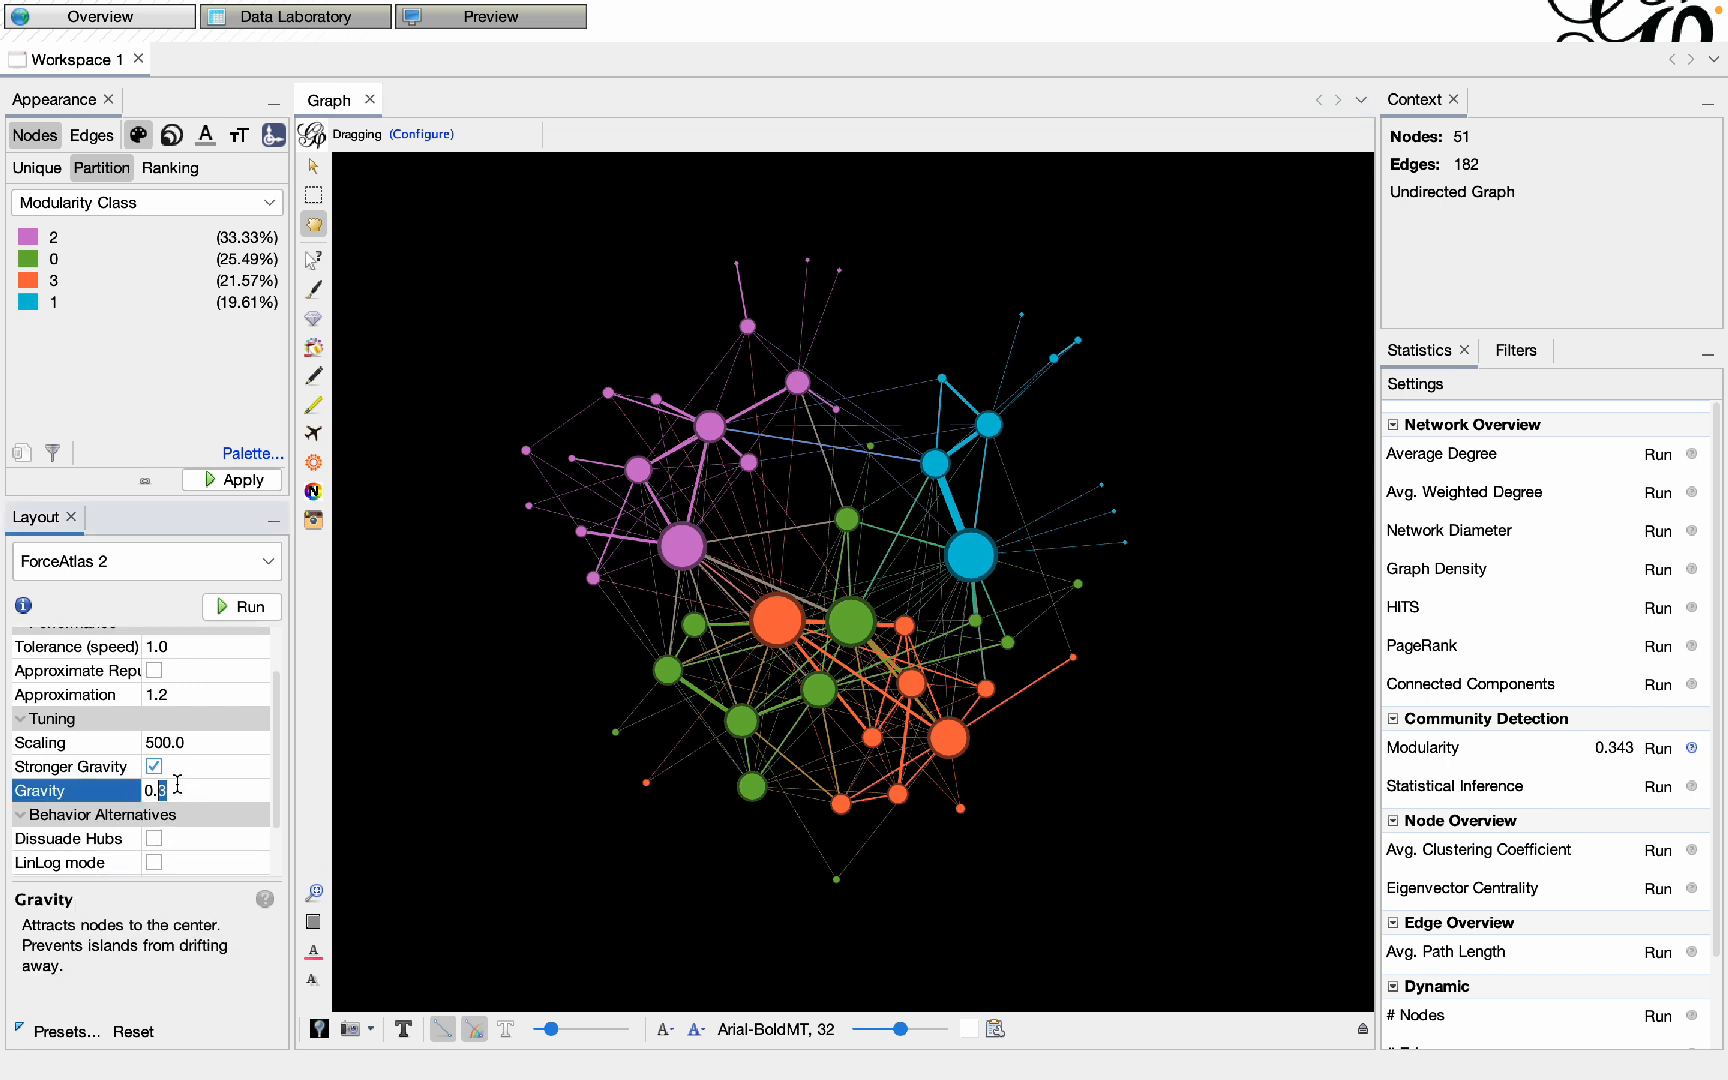
pyautogui.write('5')
pyautogui.click(241, 606)
pyautogui.click(241, 606)
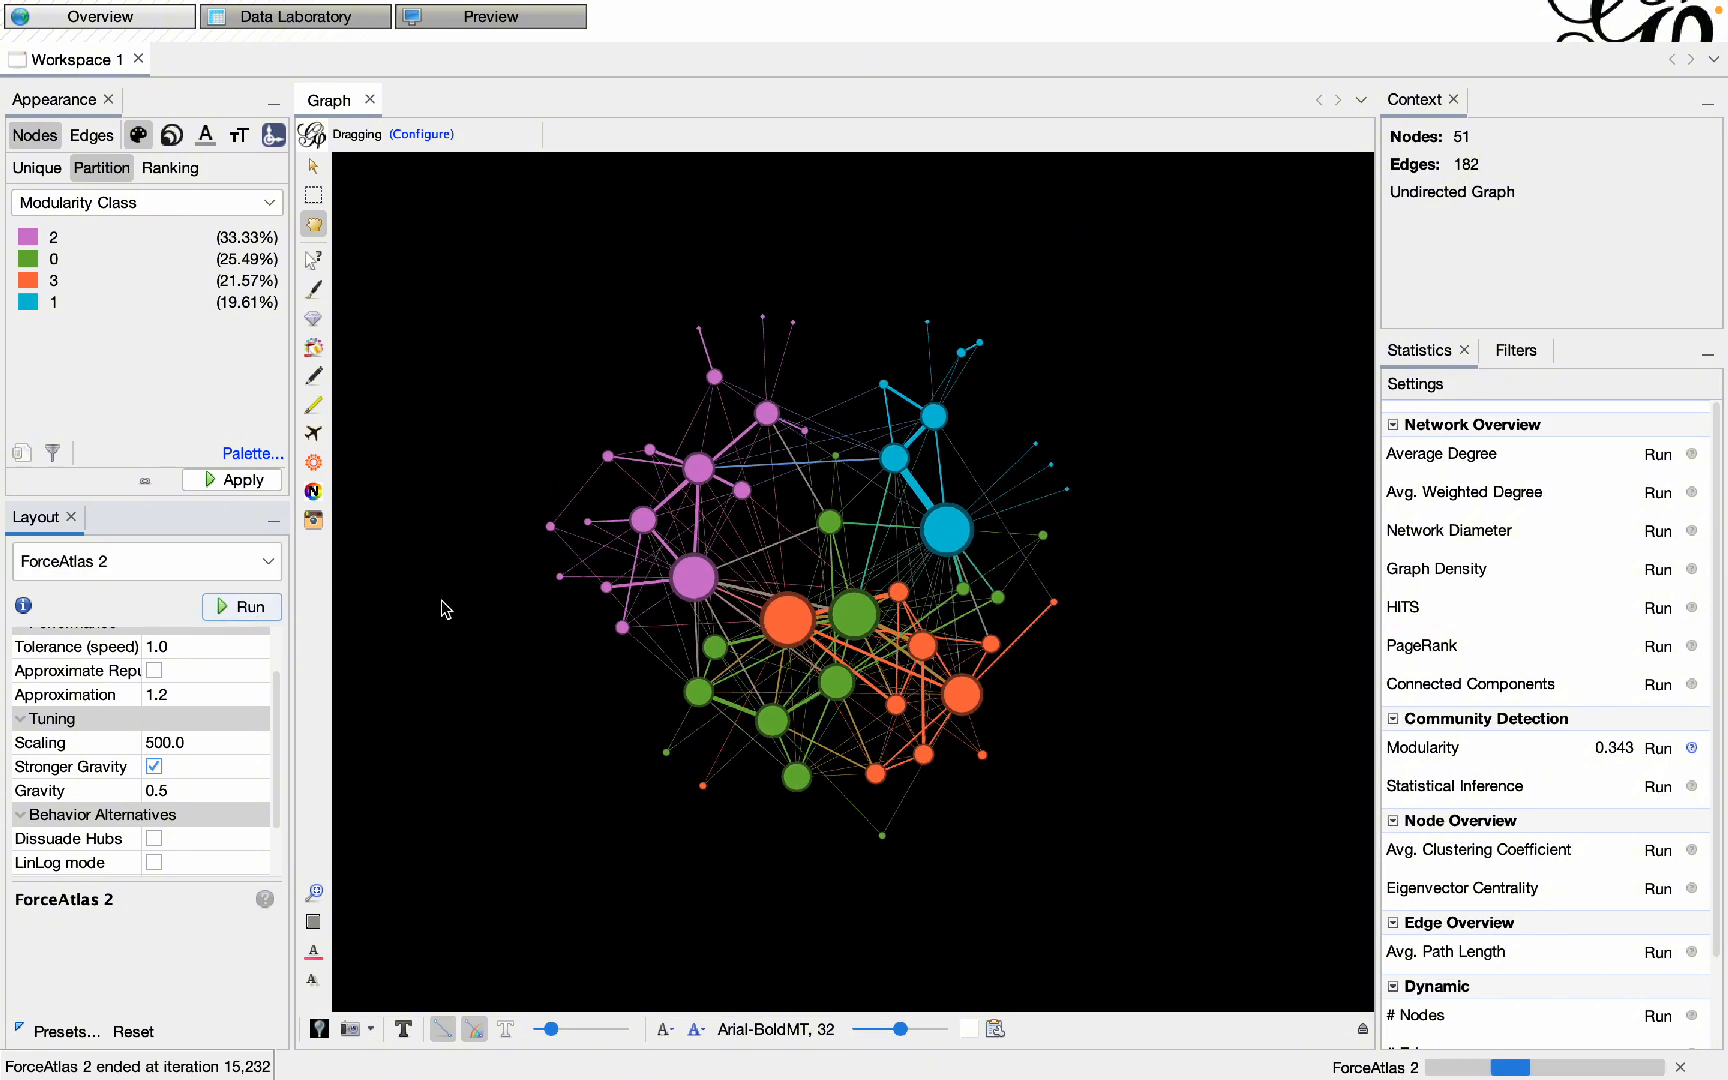
# - Set the ForceAtlas 2 scaling to 700 and gravity to 0.7, and start the layout
pyautogui.scroll(-3, 853, 596)
pyautogui.click(141, 743)
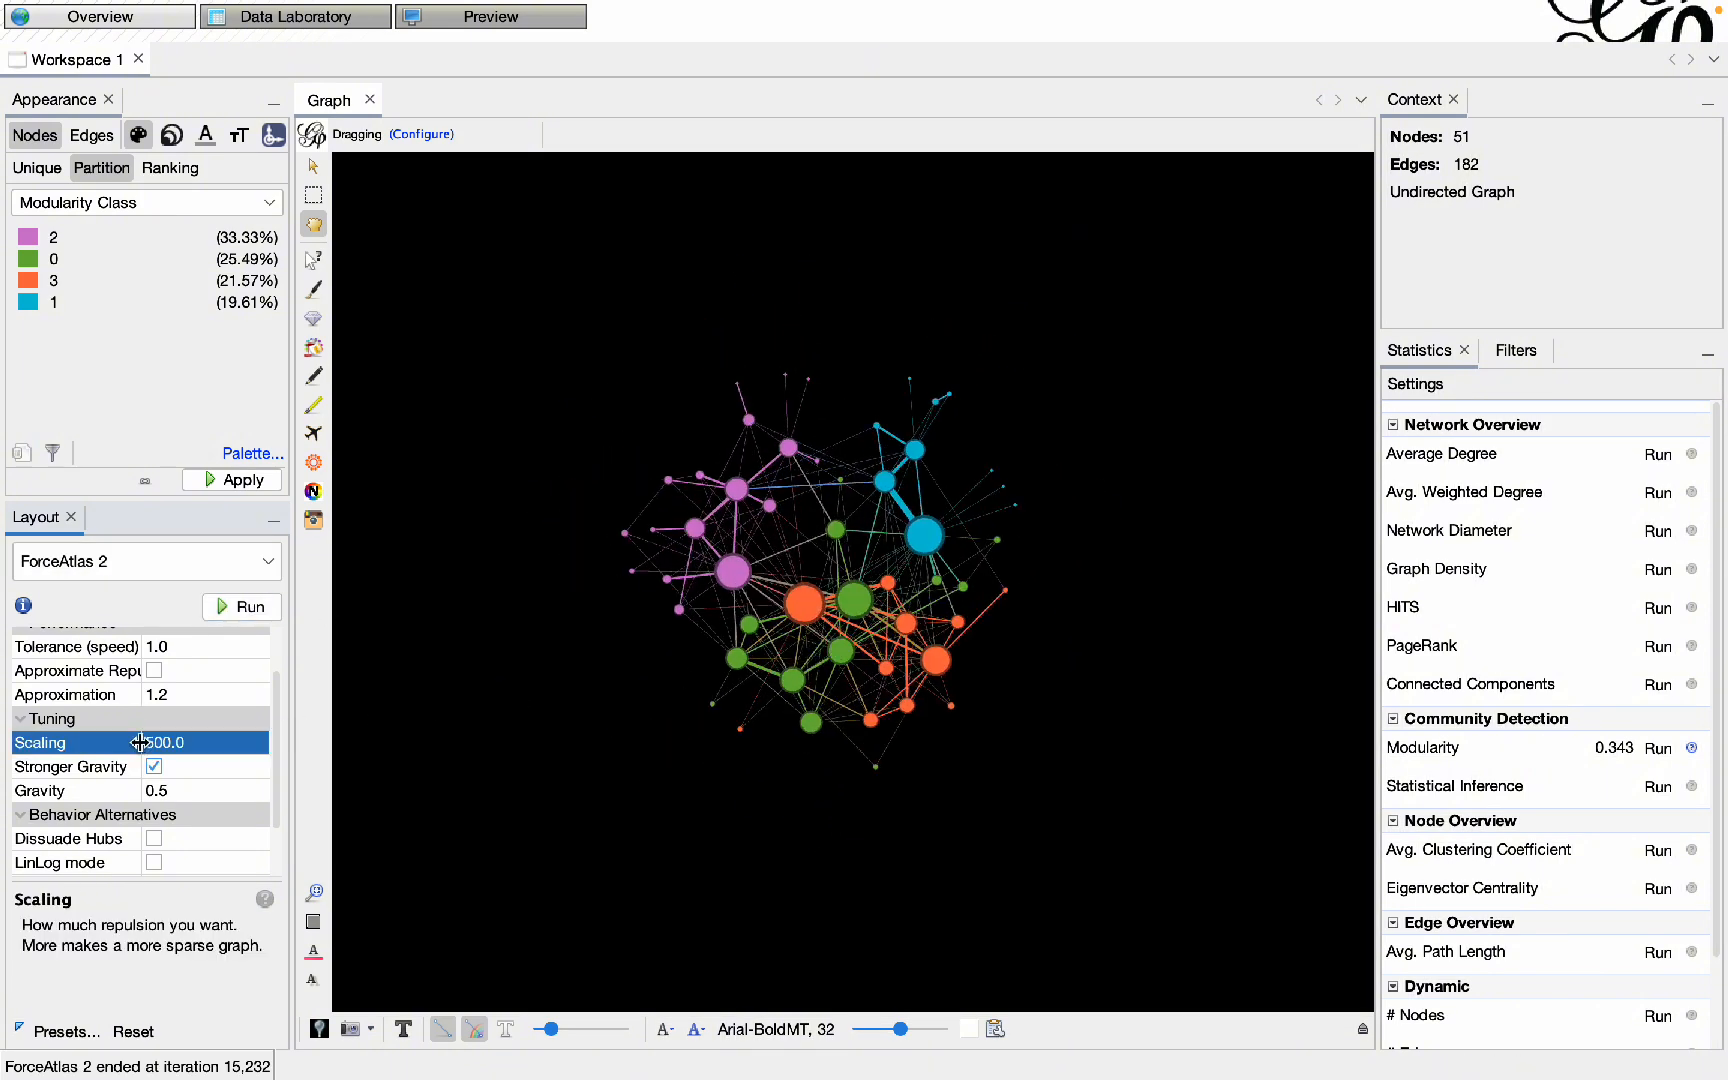
pyautogui.click(148, 745)
pyautogui.press('Right')
pyautogui.hotkey('shift', 'Left')
pyautogui.moveTo(156, 742); pyautogui.dragTo(147, 748)
pyautogui.write('7')
pyautogui.click(180, 789)
pyautogui.click(199, 790)
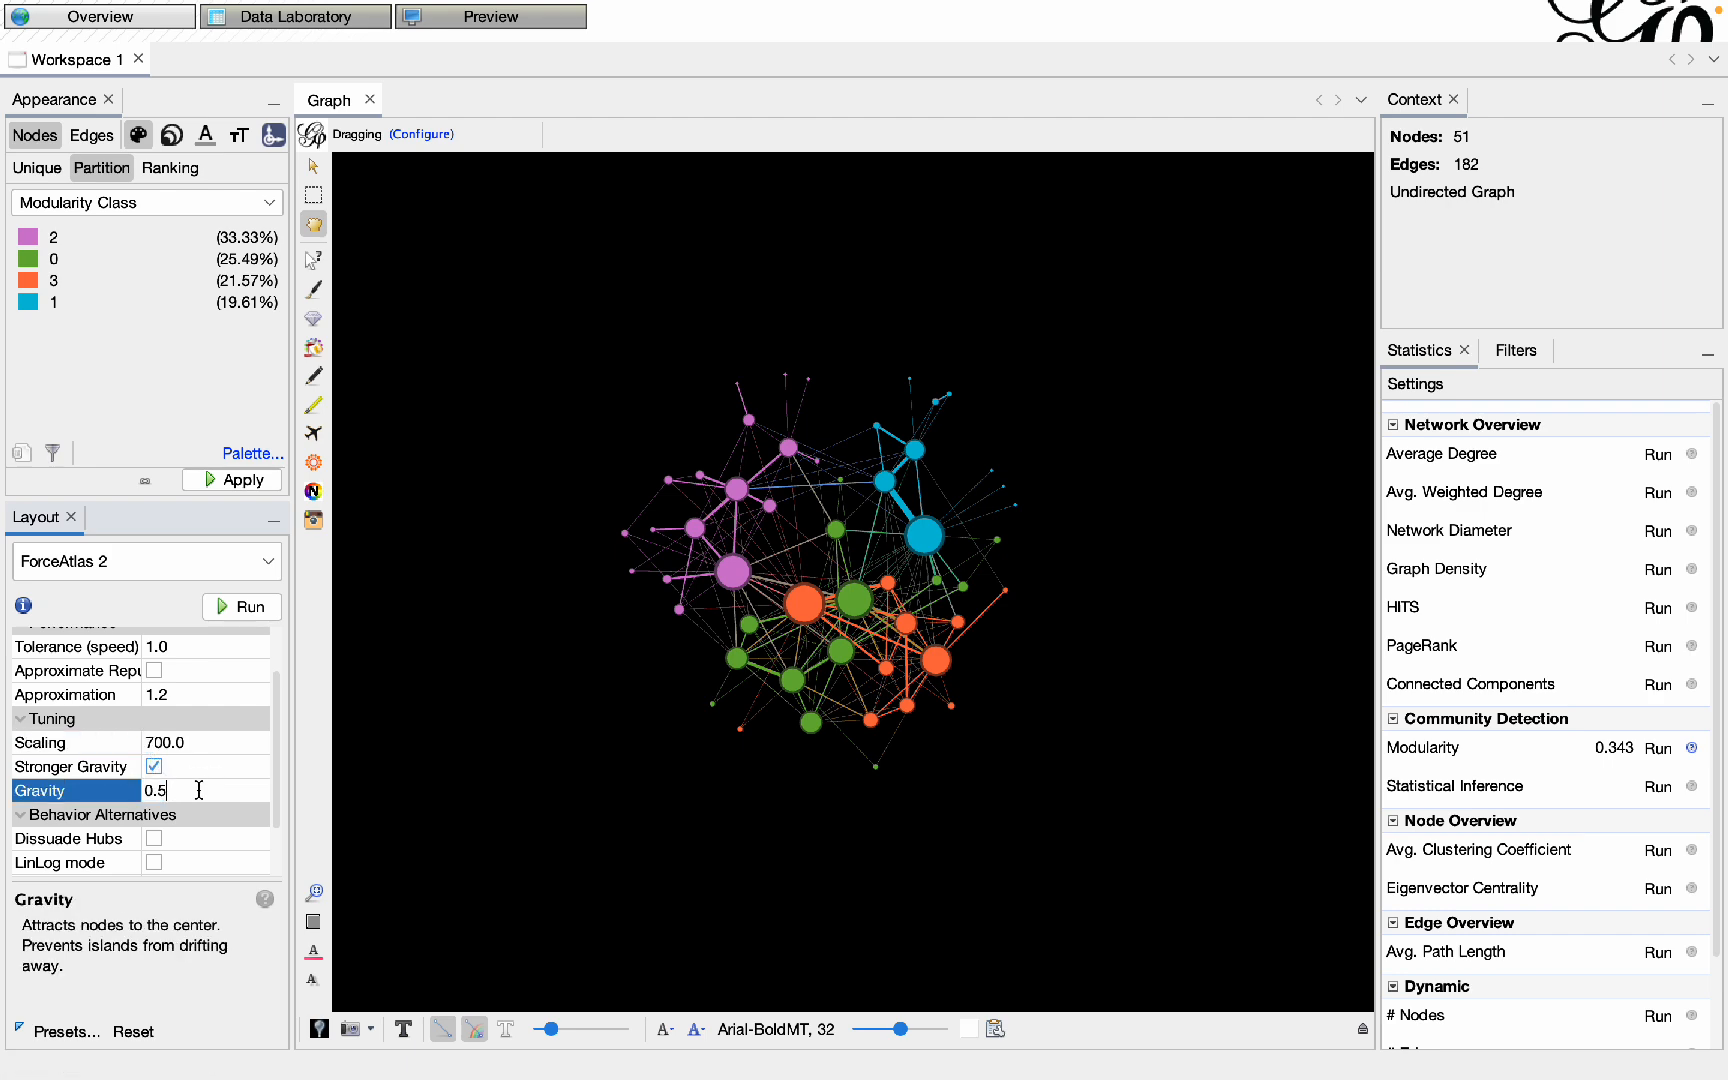
pyautogui.write('7')
pyautogui.click(240, 606)
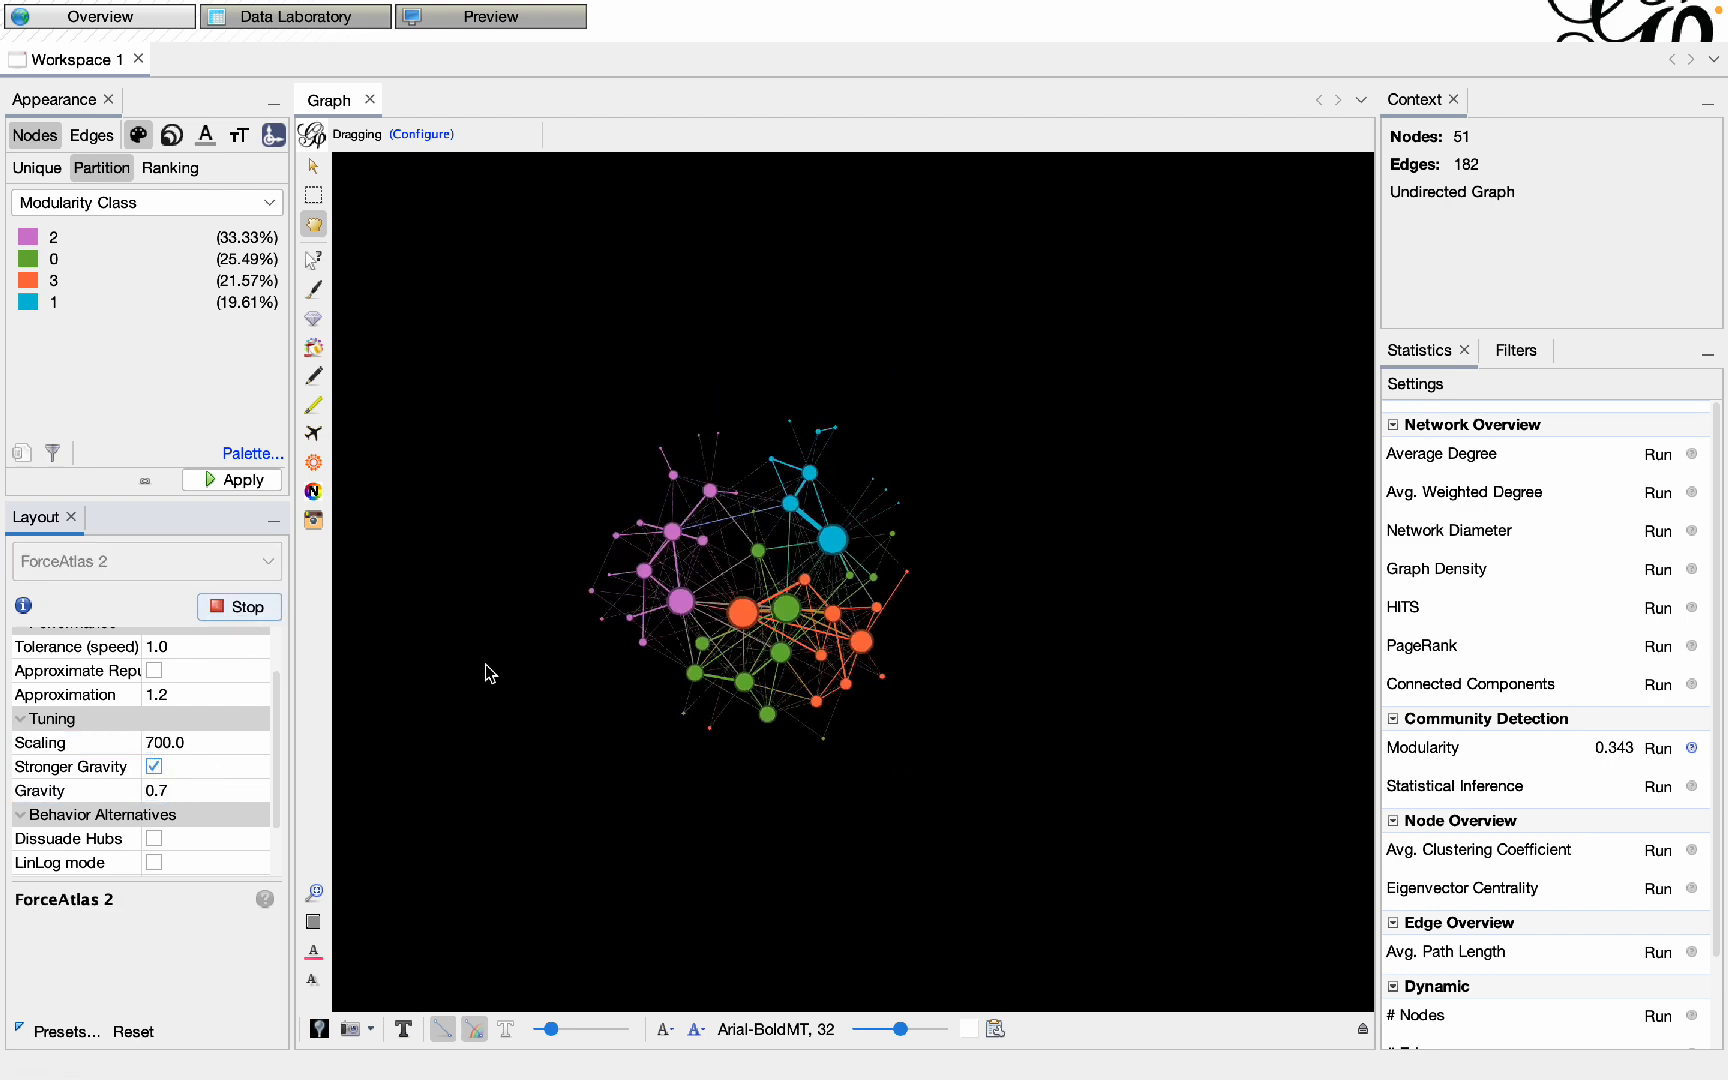
# - Enable Dissuade Hubs for the running ForceAtlas 2 layout and stop it once the nodes have rearranged
pyautogui.click(154, 838)
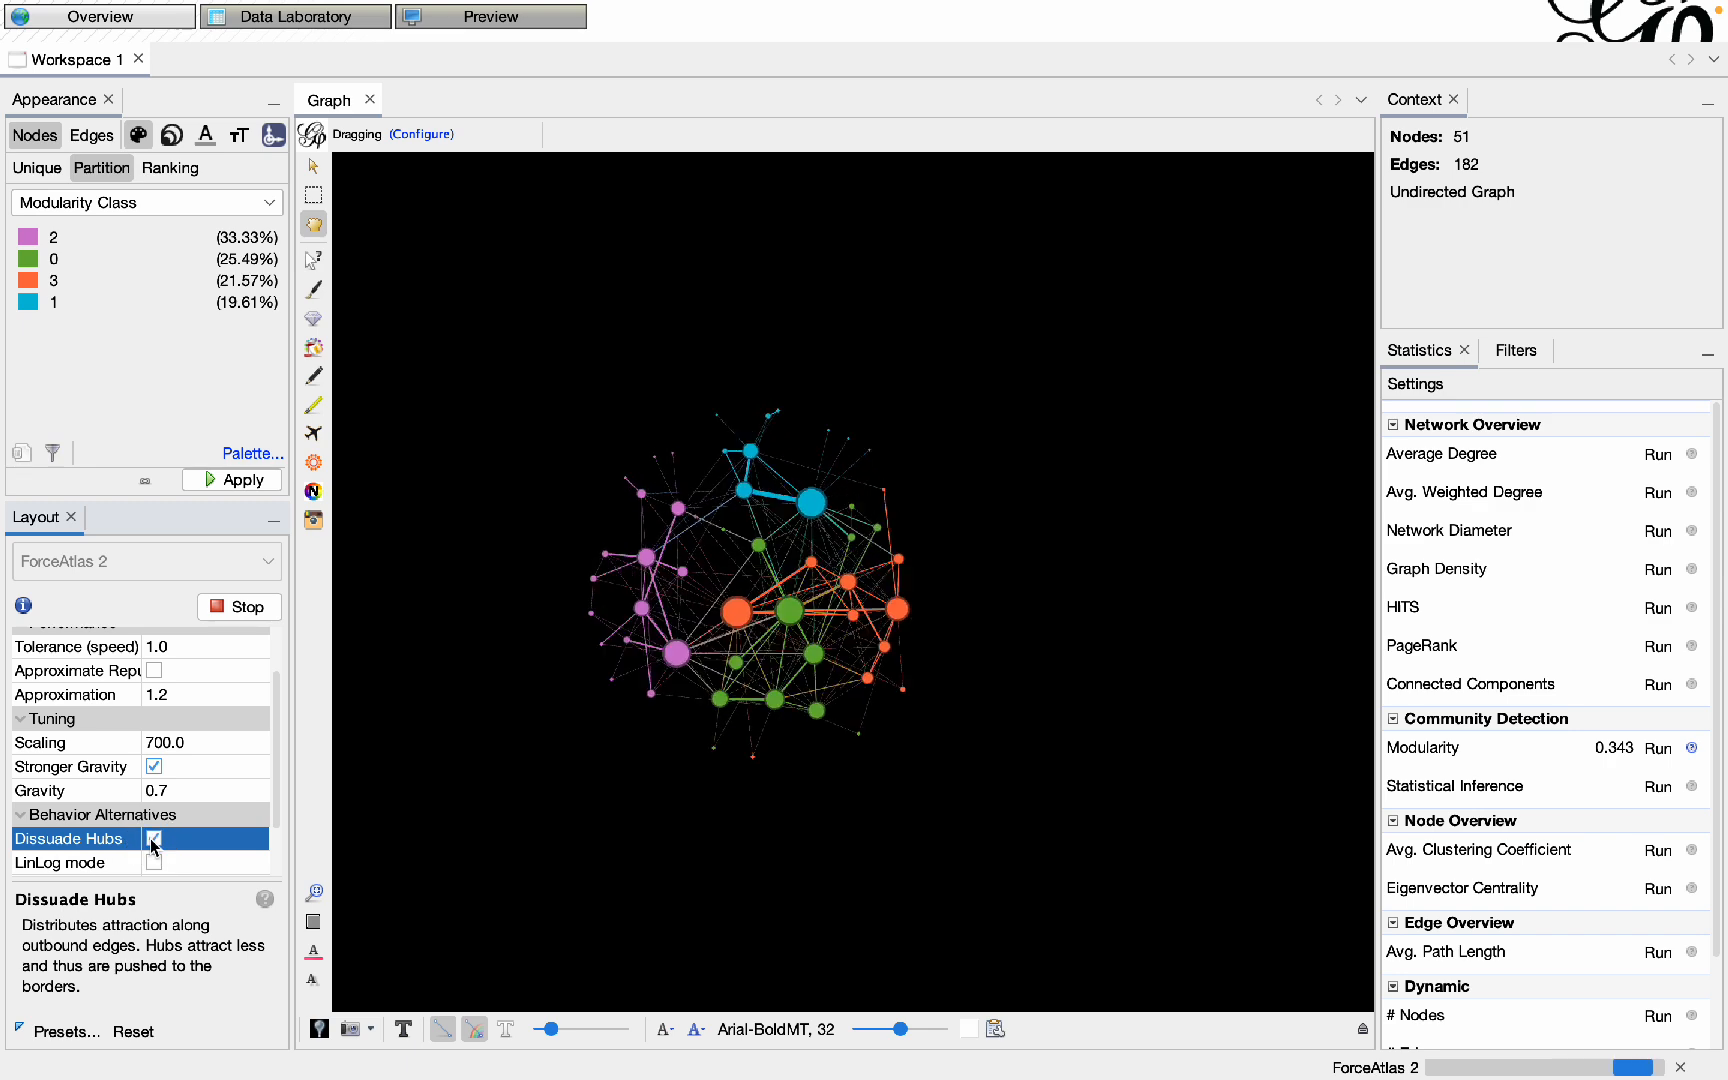
pyautogui.click(240, 606)
pyautogui.scroll(-3, 160, 770)
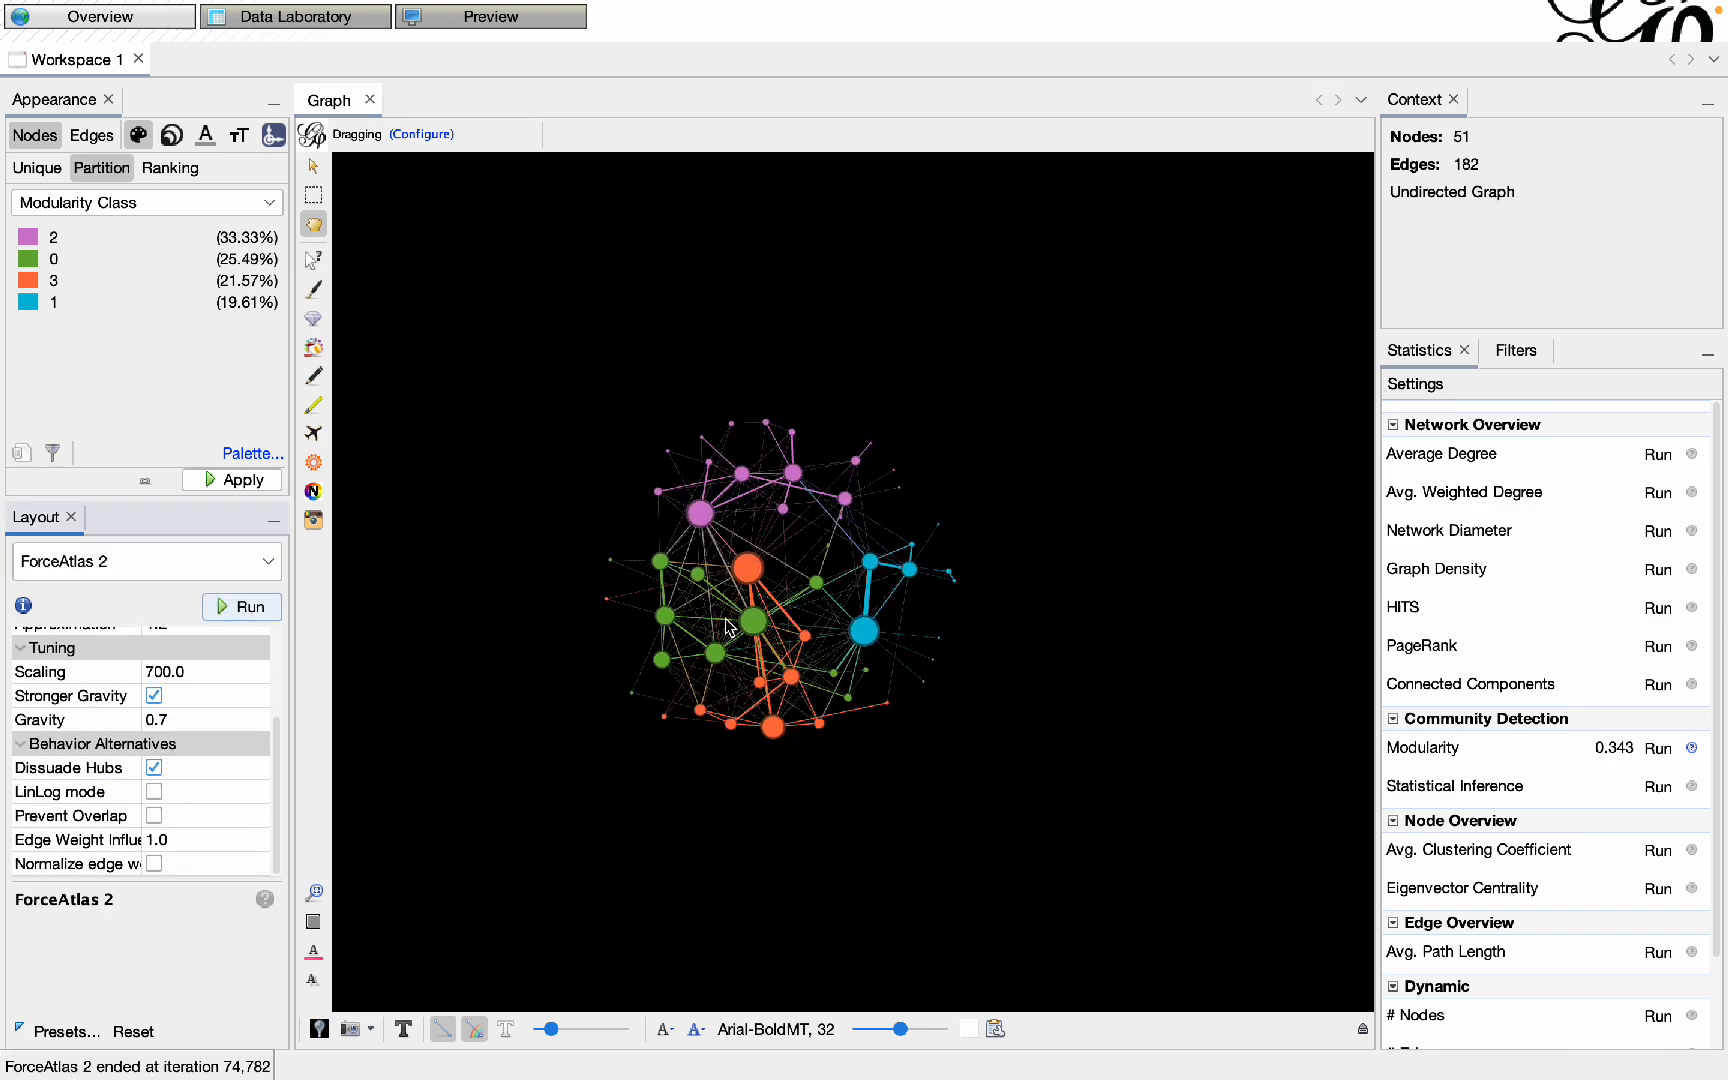
pyautogui.scroll(3, 732, 628)
pyautogui.moveTo(695, 649); pyautogui.dragTo(770, 660)
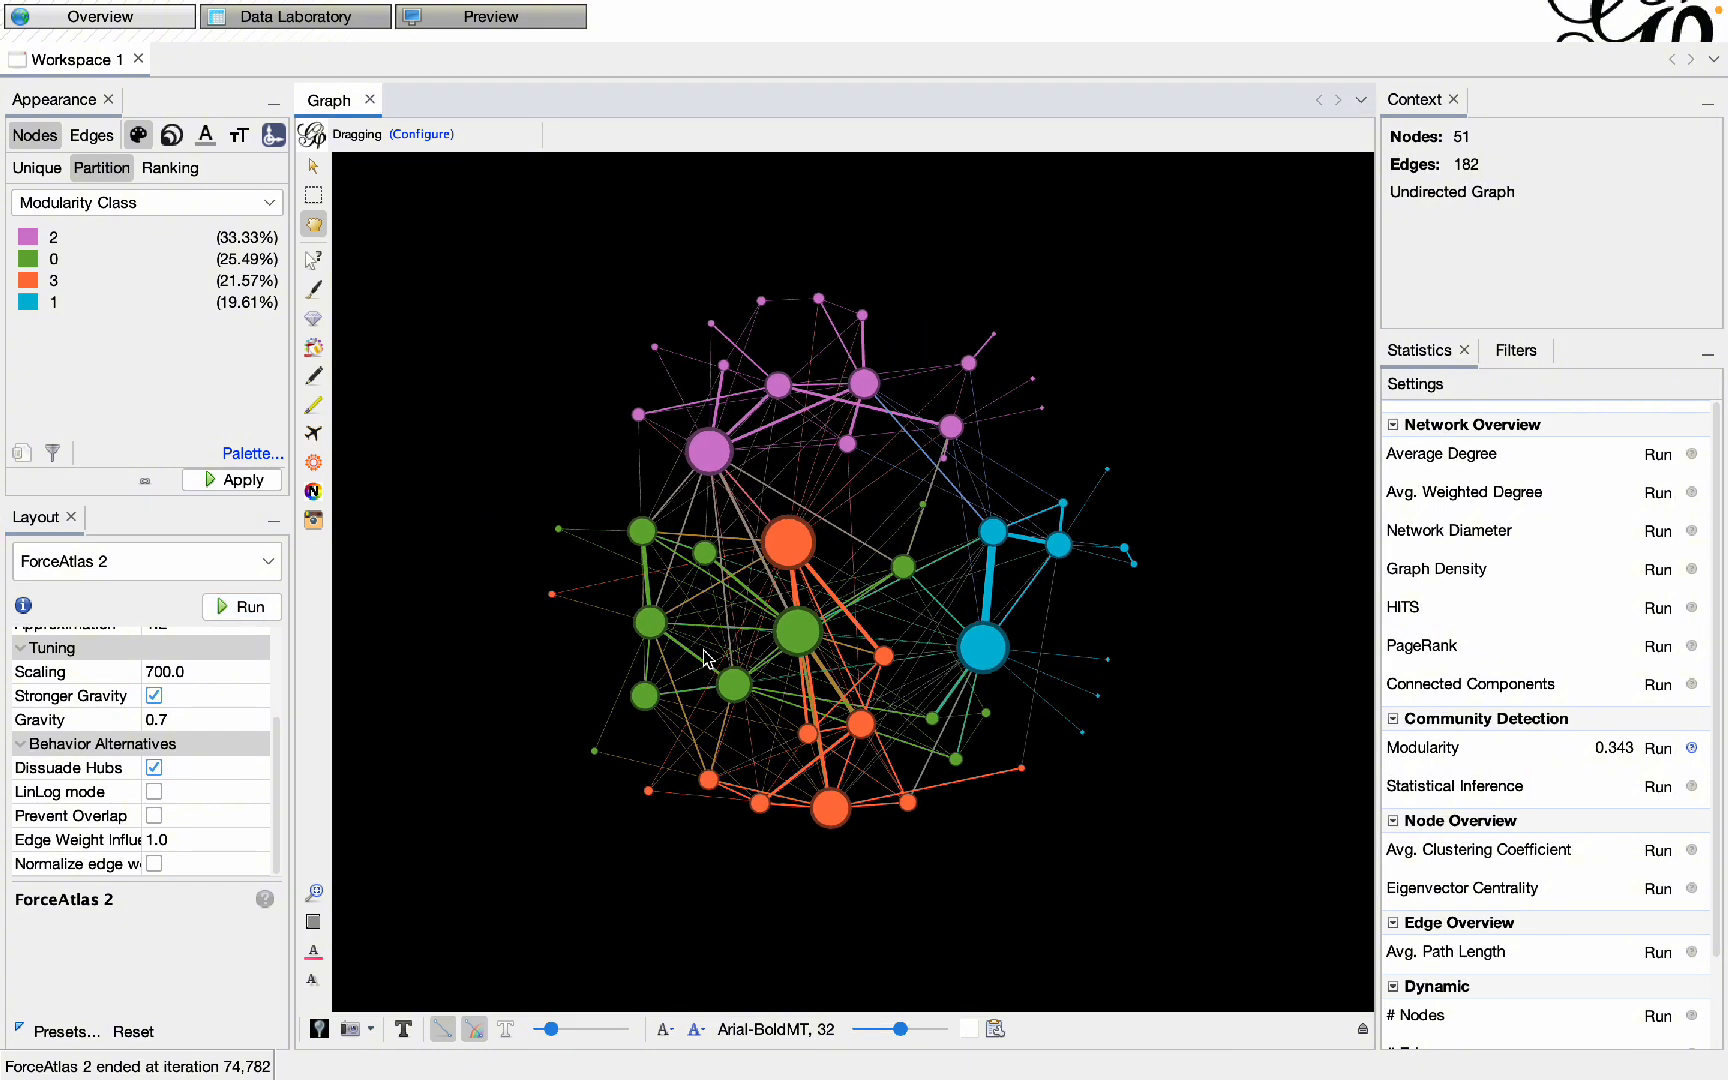
# - Show the node labels in the graph through the expanded label settings
pyautogui.click(1362, 1030)
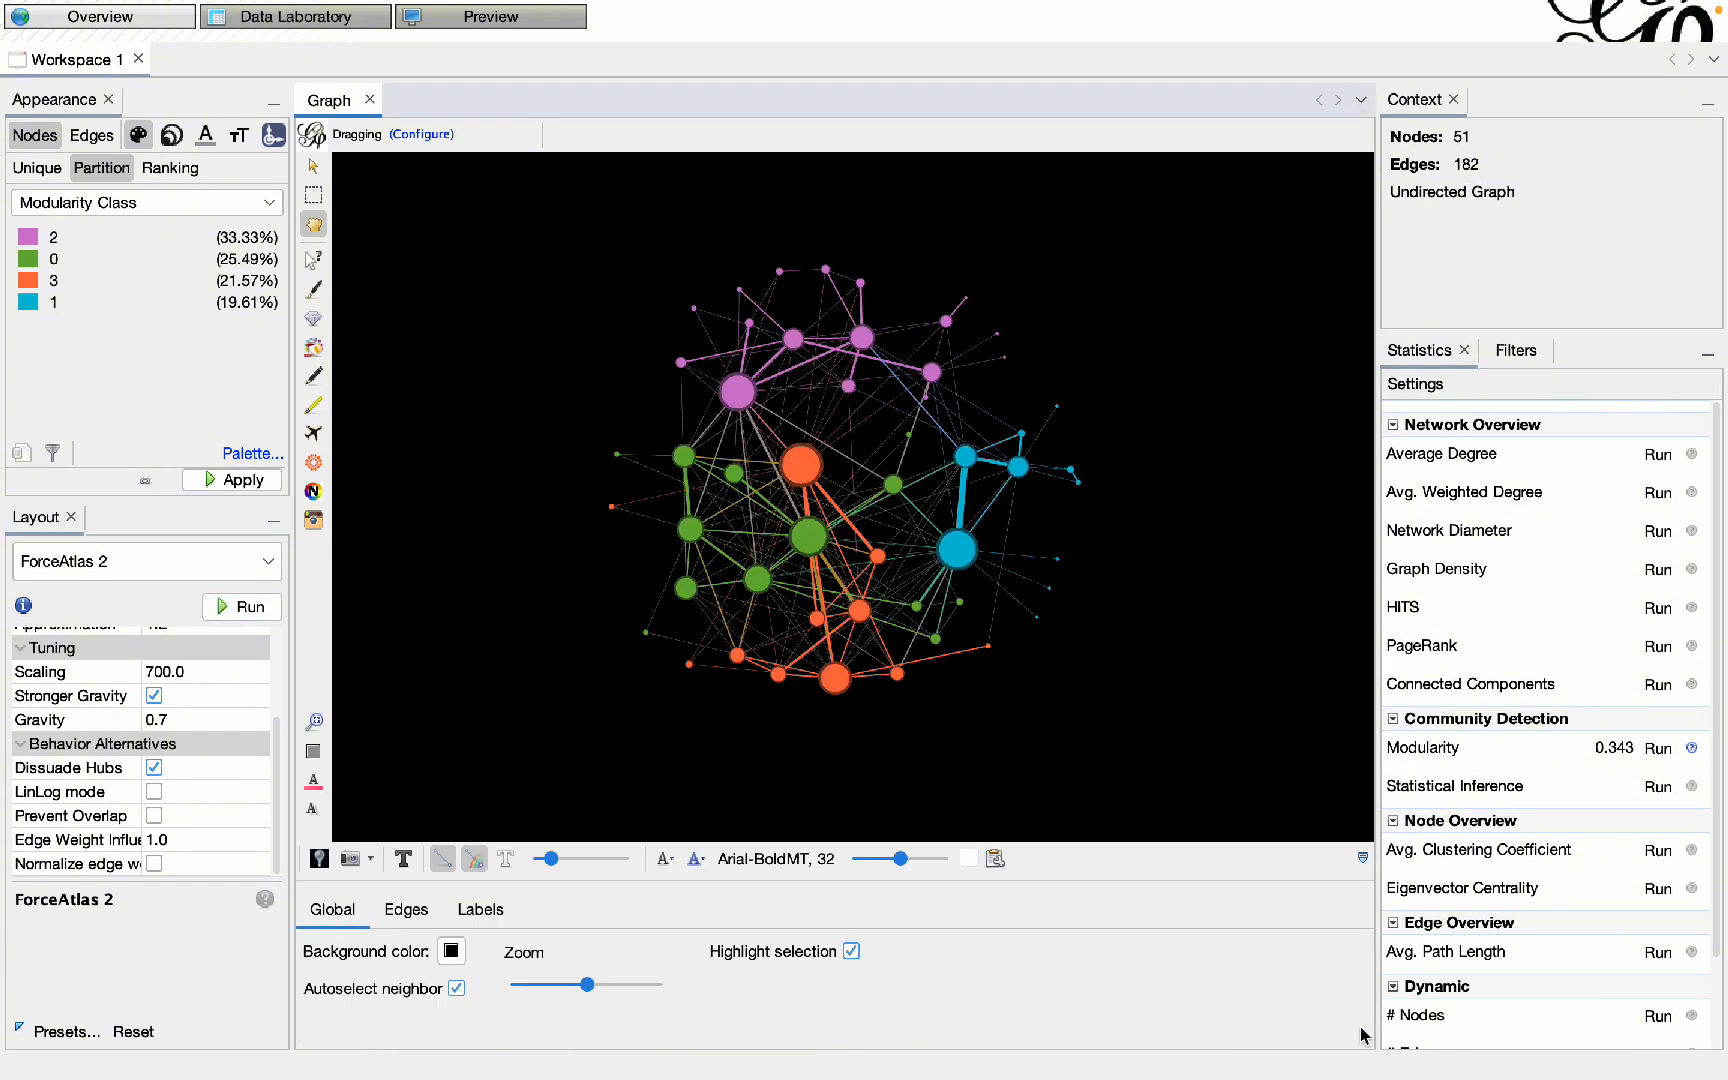
pyautogui.click(481, 909)
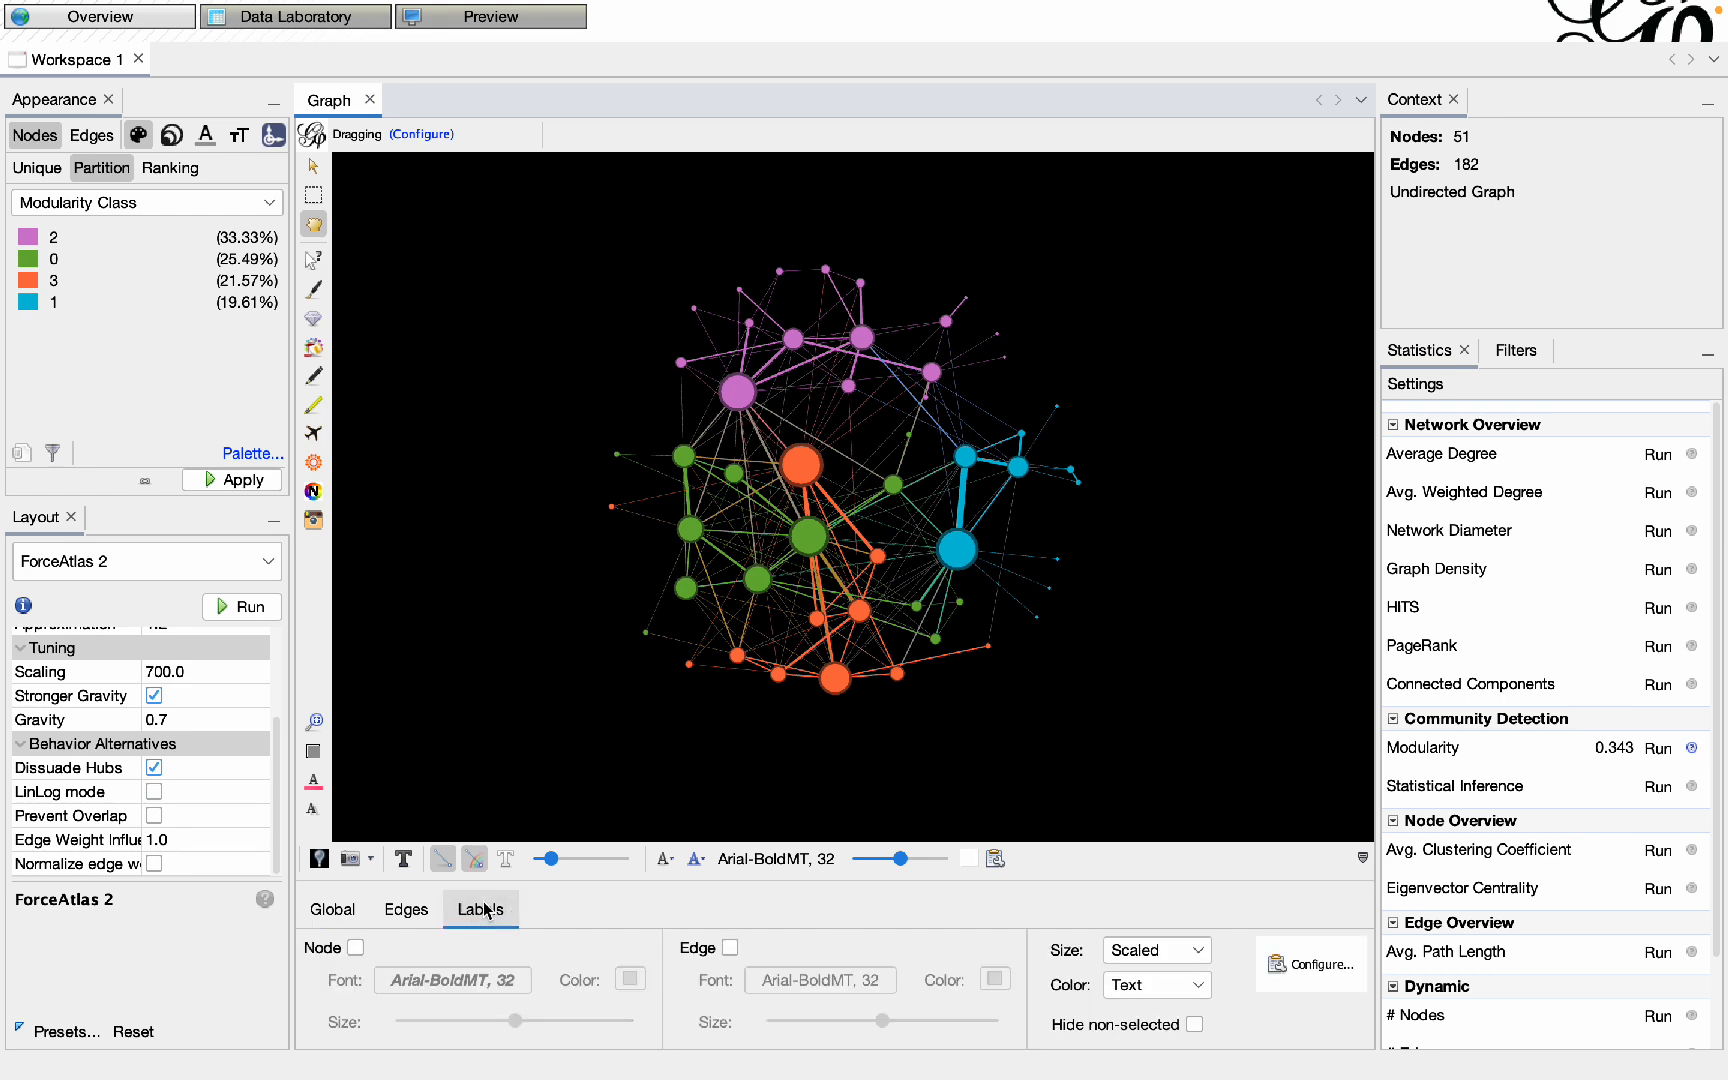
pyautogui.click(355, 947)
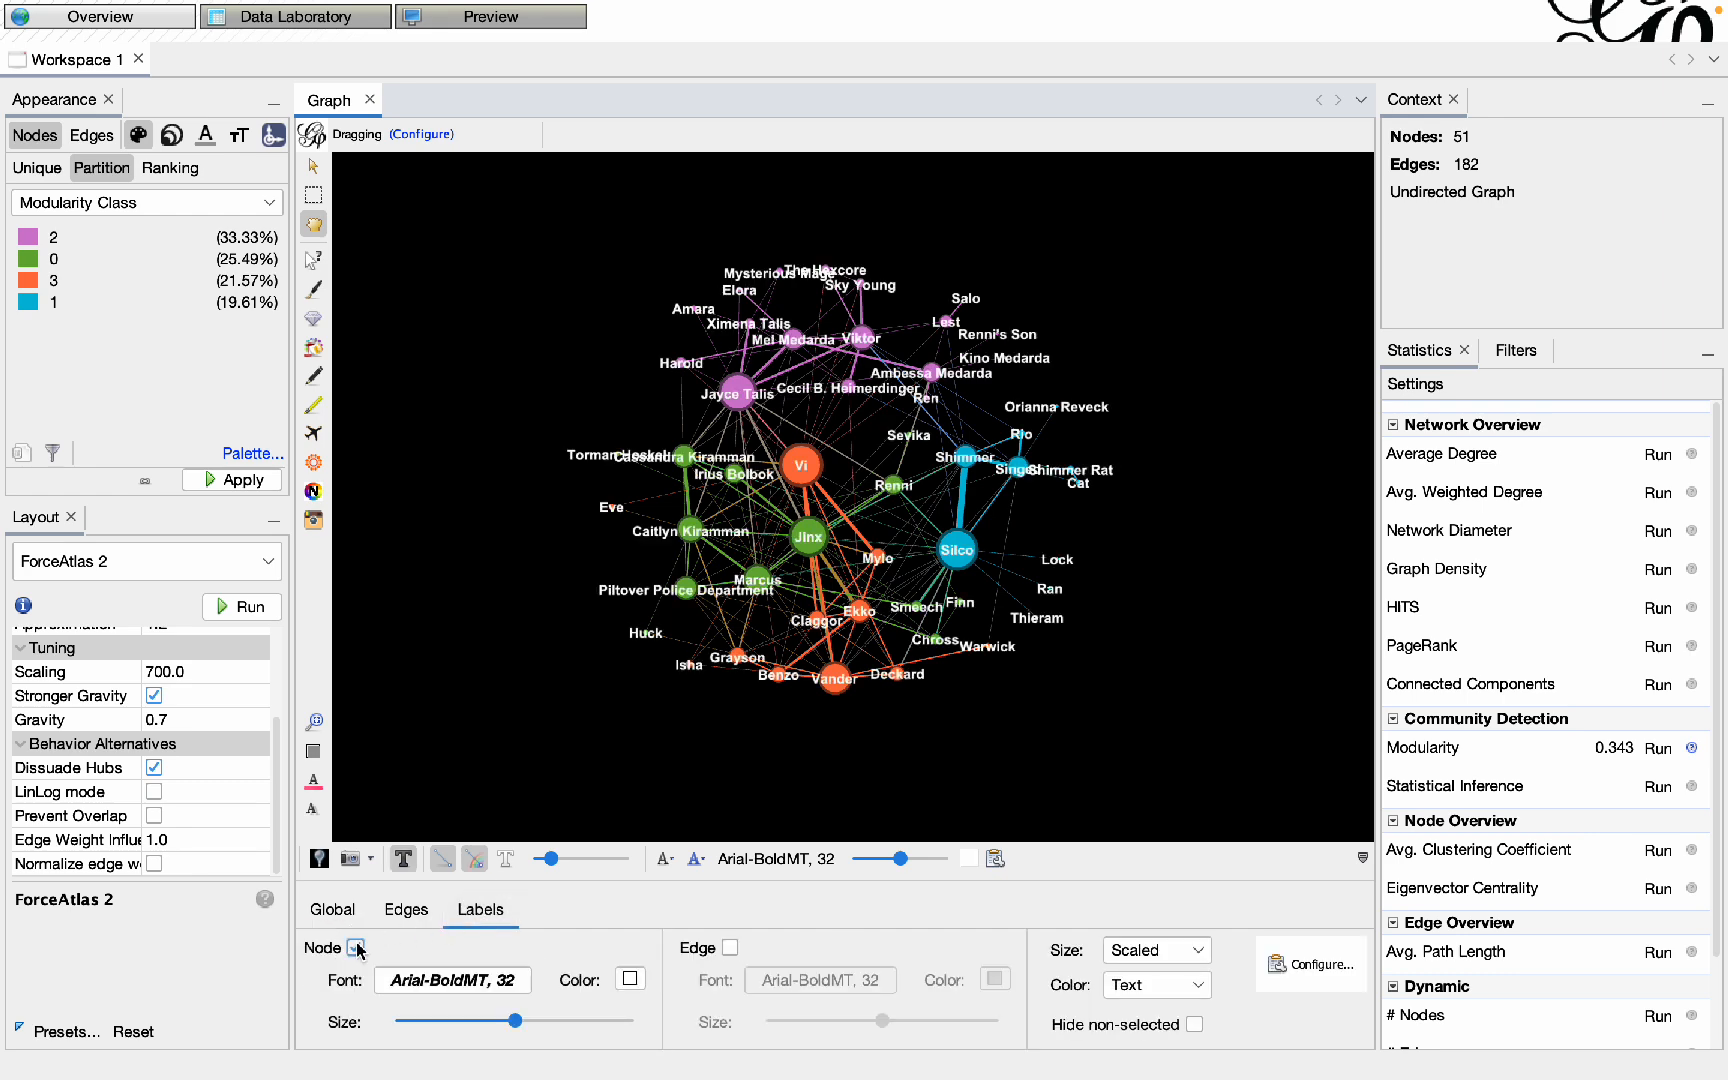
pyautogui.scroll(2, 785, 527)
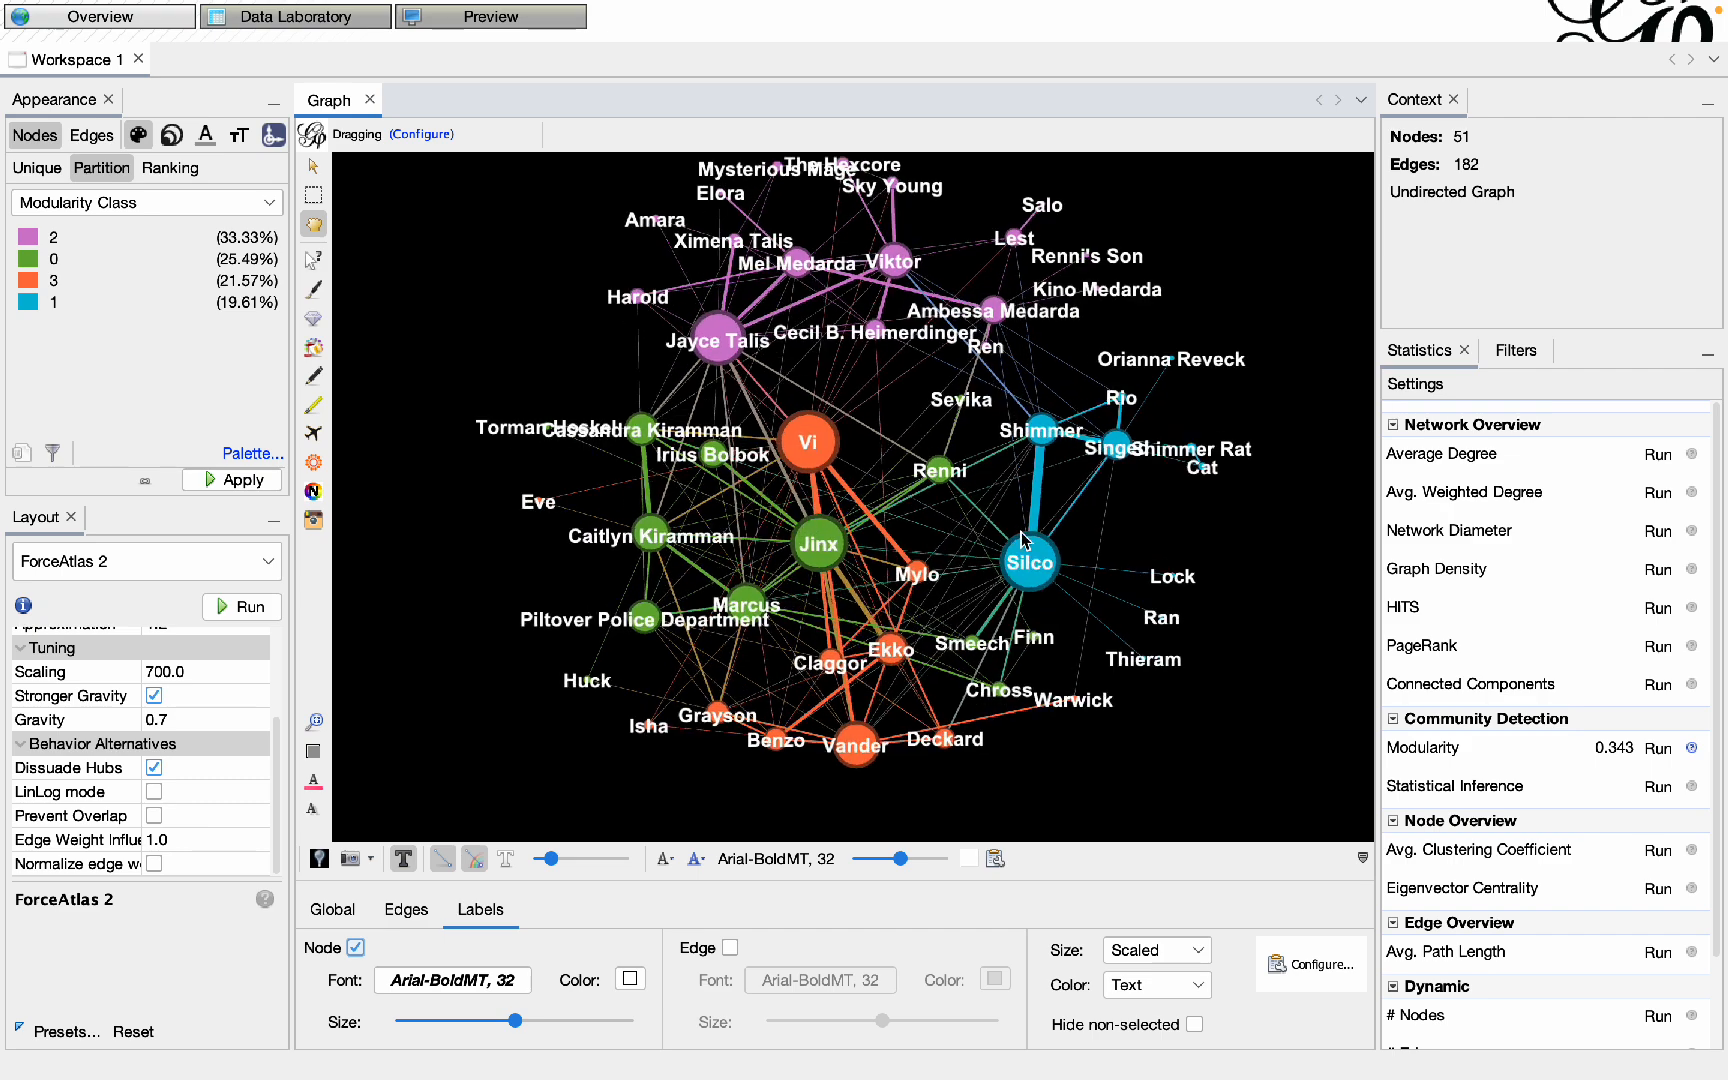
pyautogui.scroll(3, 900, 524)
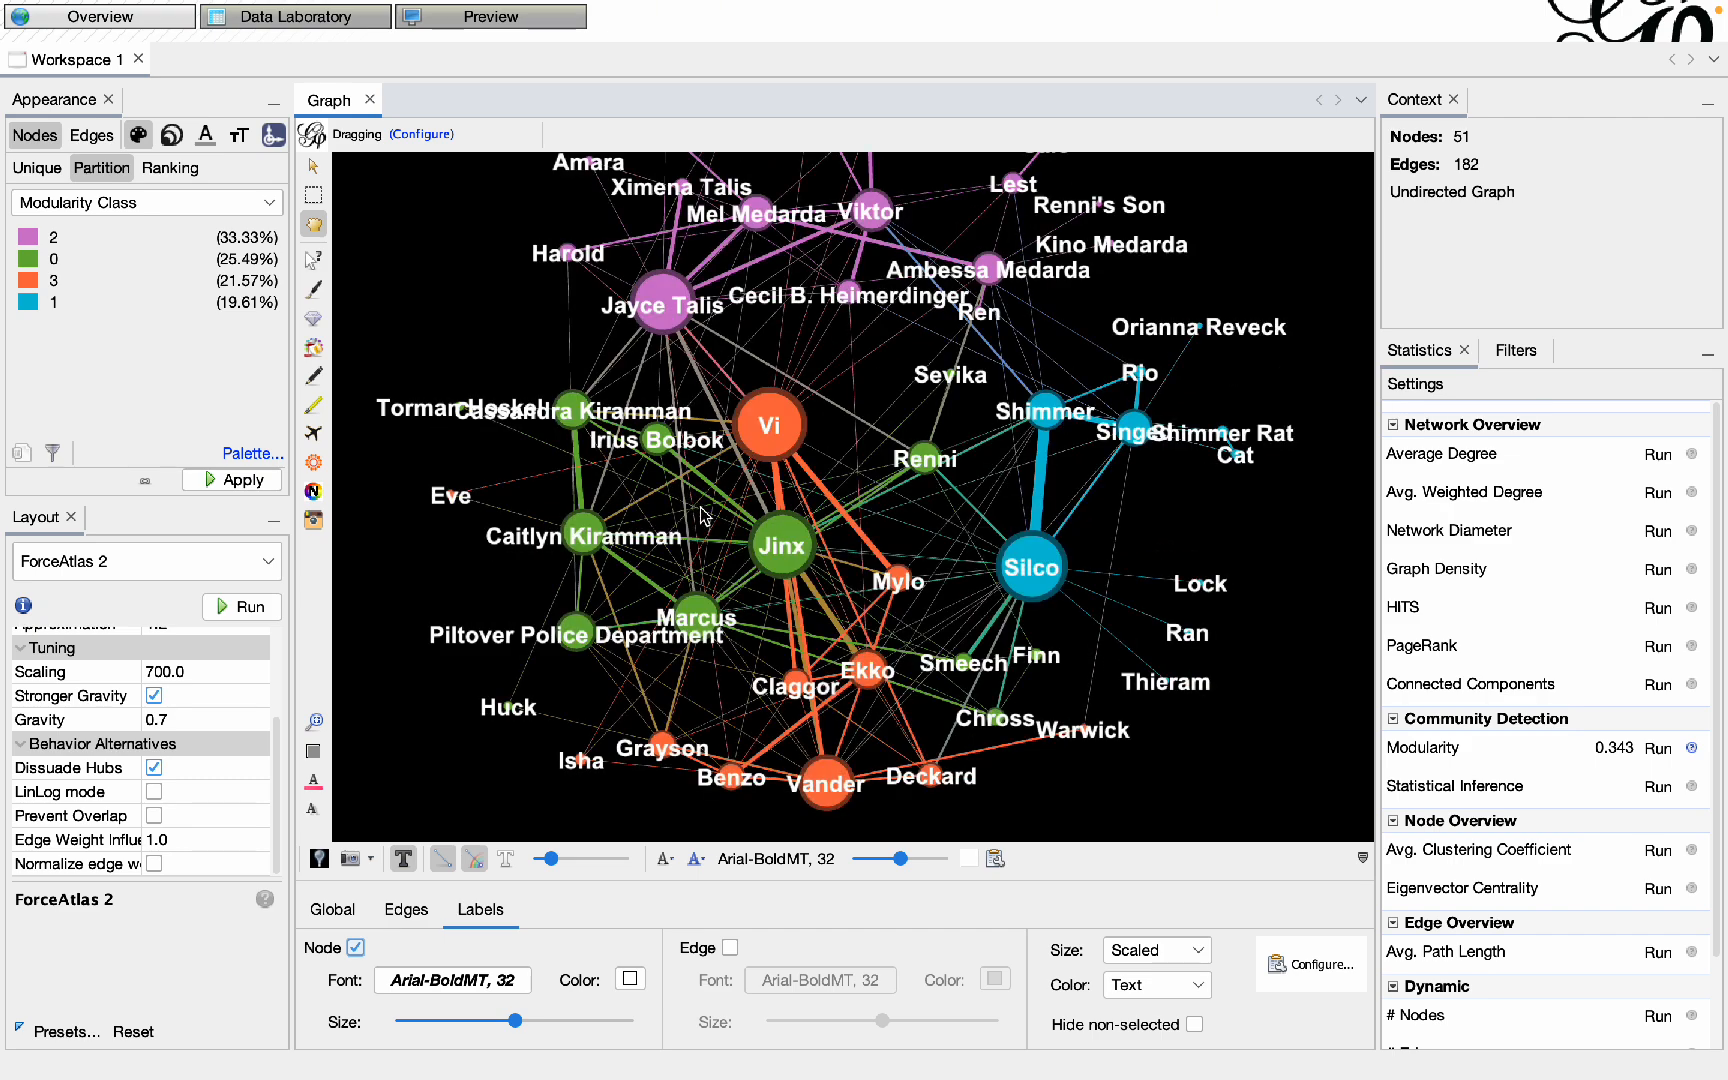
# - Scale the labels by Node size, shrink the node labels until they overlap less, and collapse the graph settings
pyautogui.click(1116, 953)
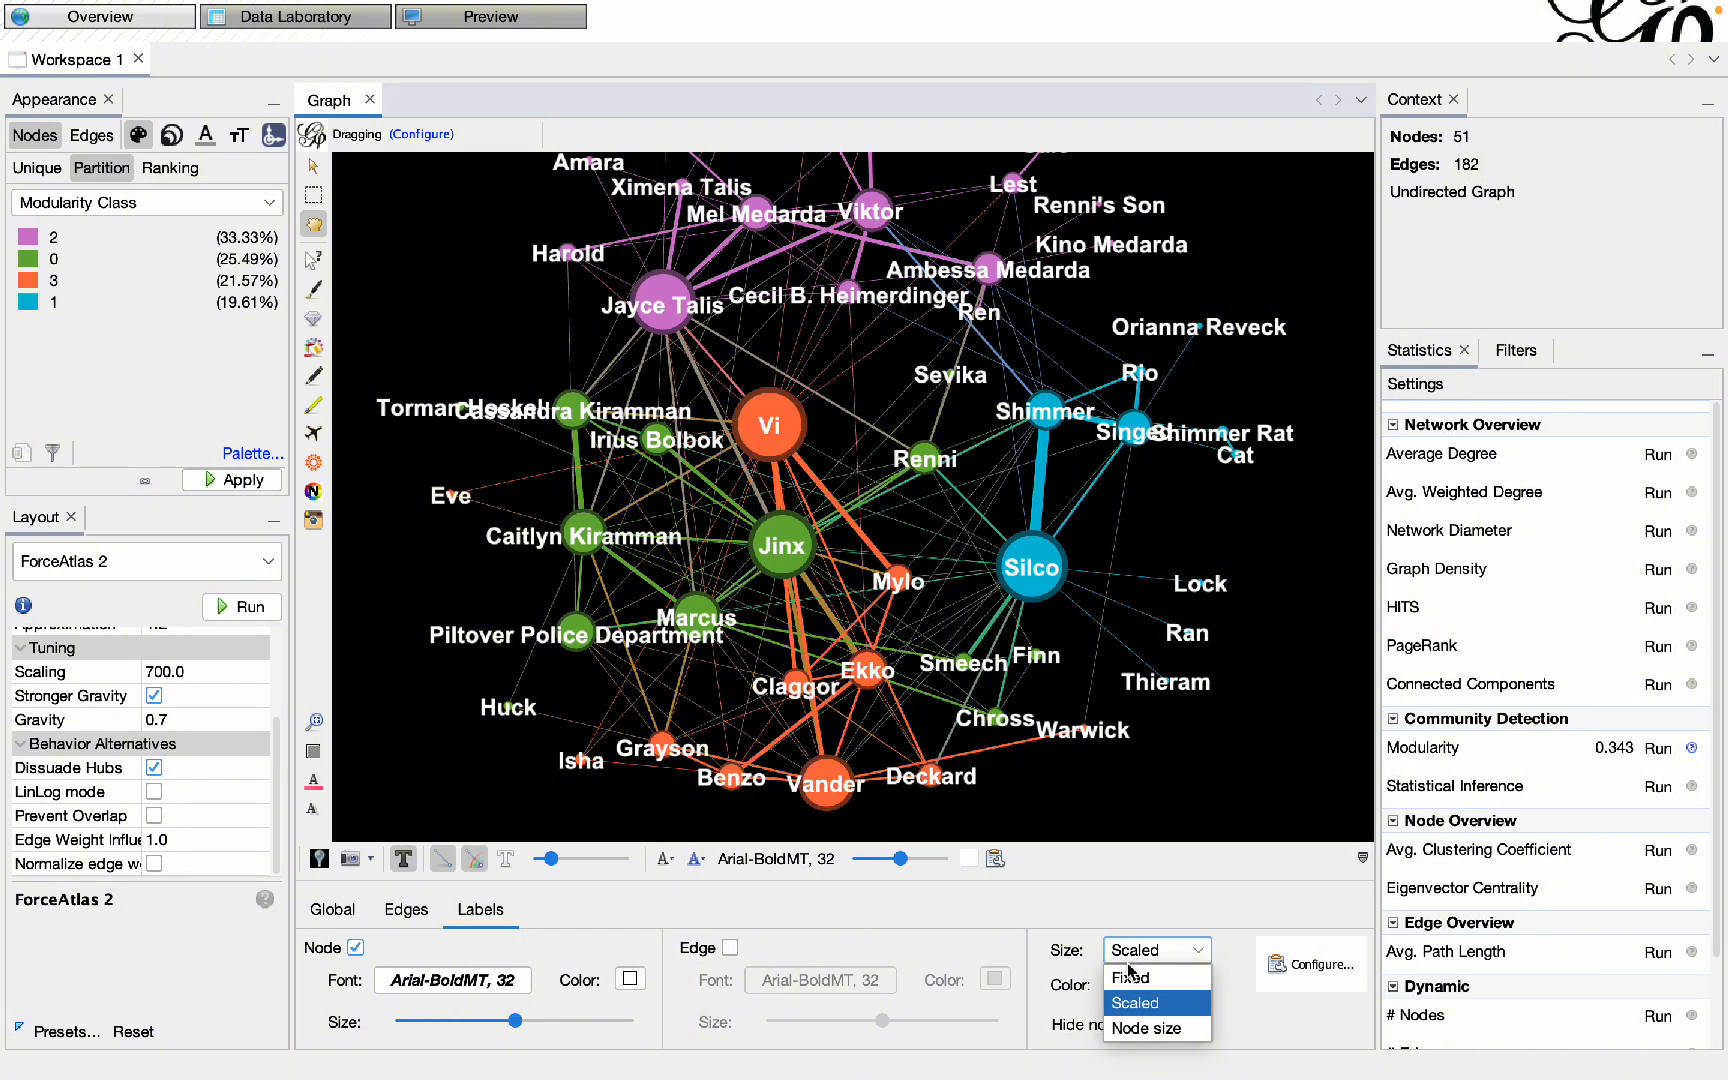
pyautogui.click(1148, 1026)
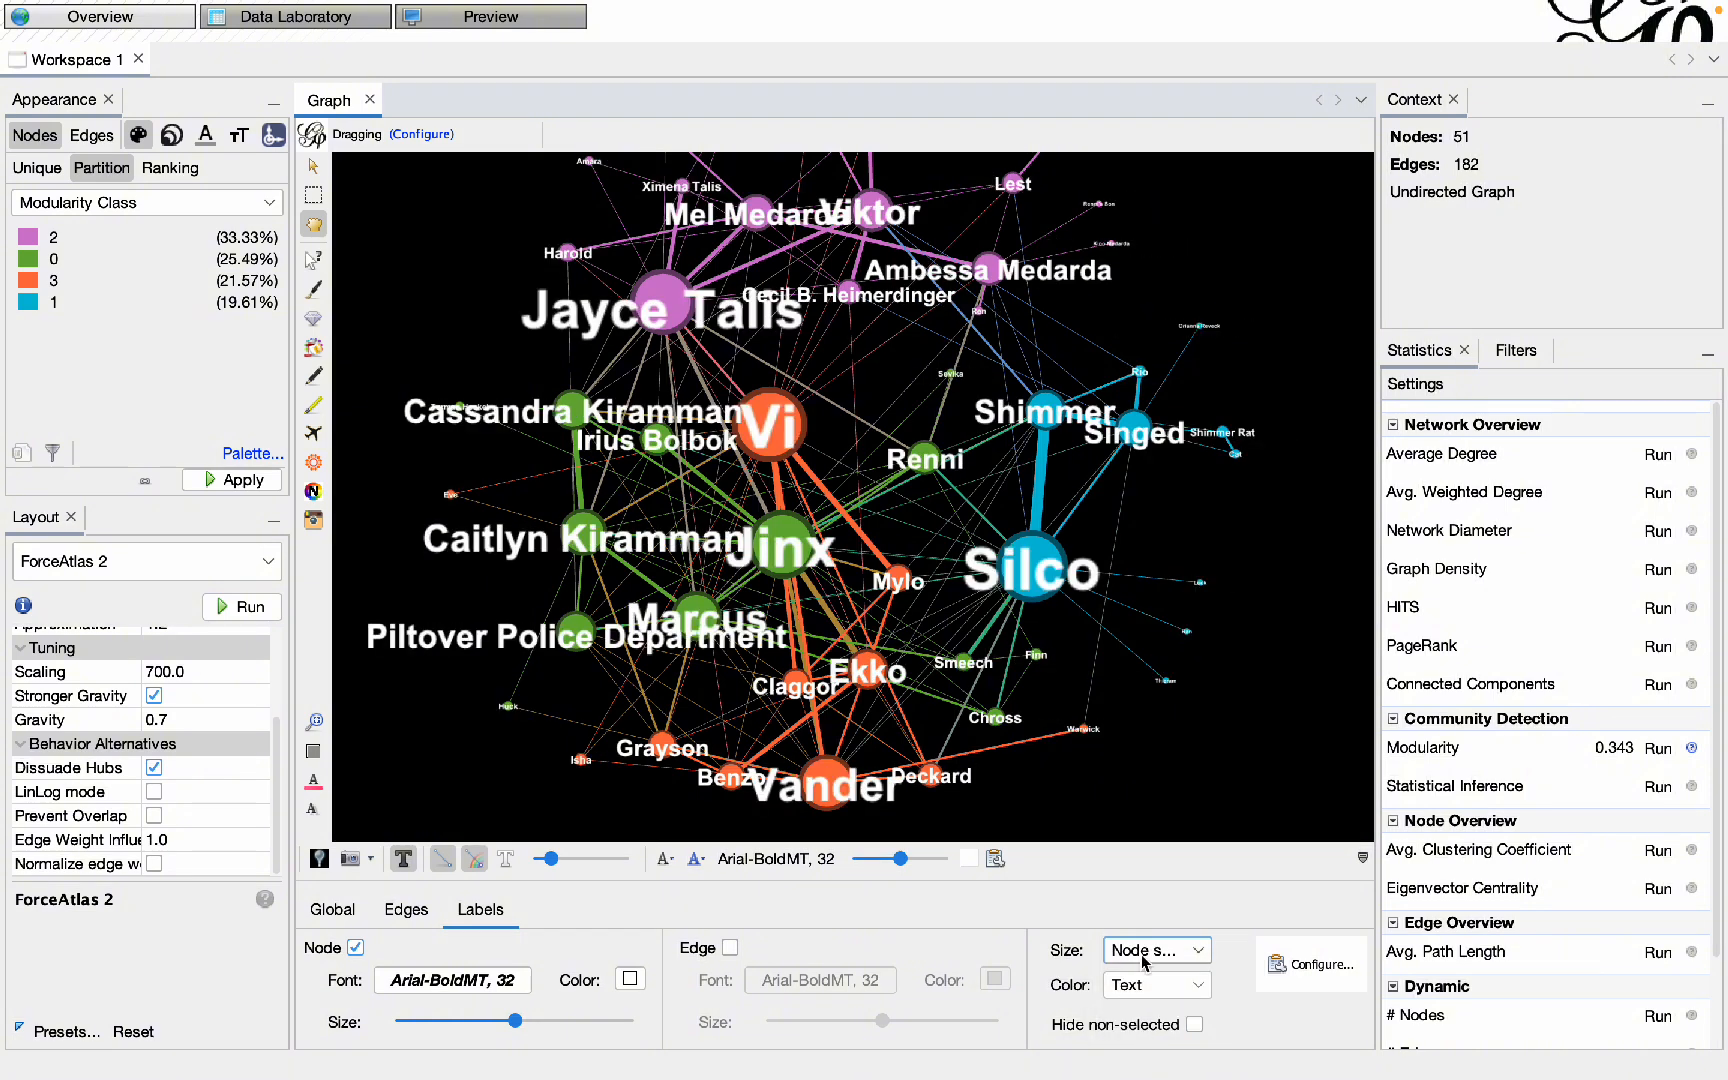
pyautogui.moveTo(515, 1021); pyautogui.dragTo(464, 1028)
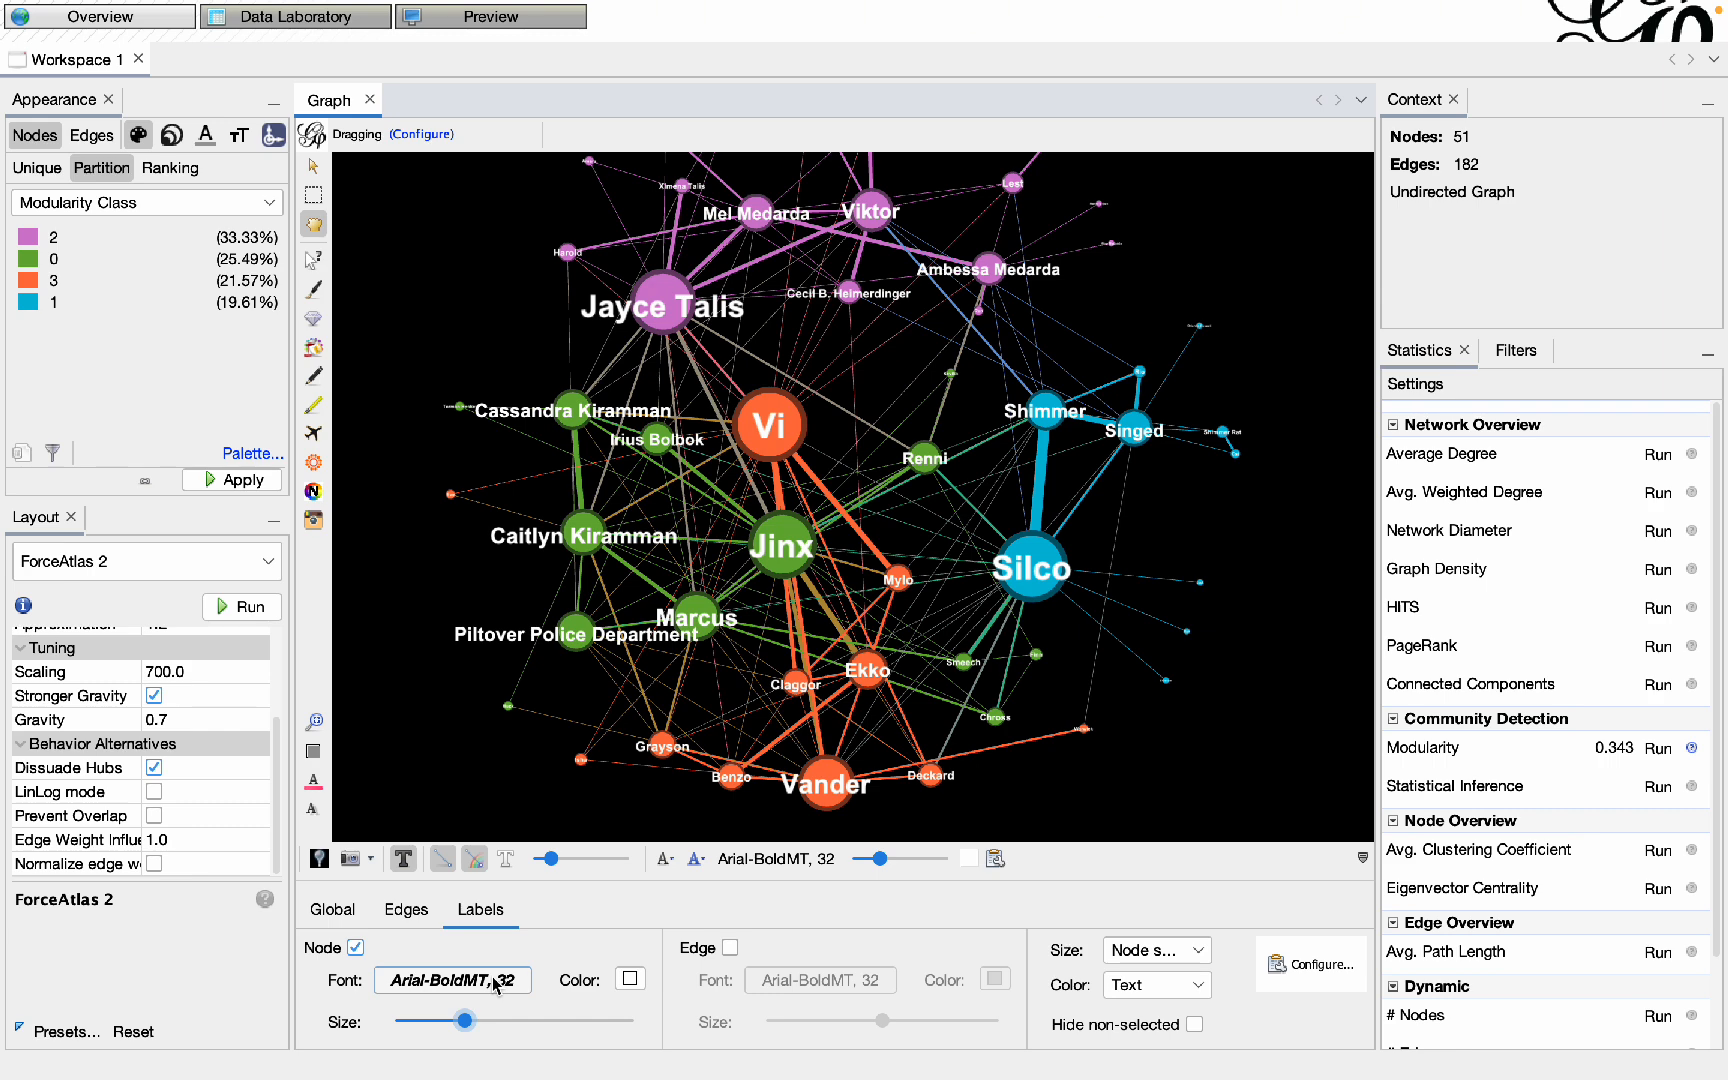
pyautogui.moveTo(466, 1021); pyautogui.dragTo(455, 1030)
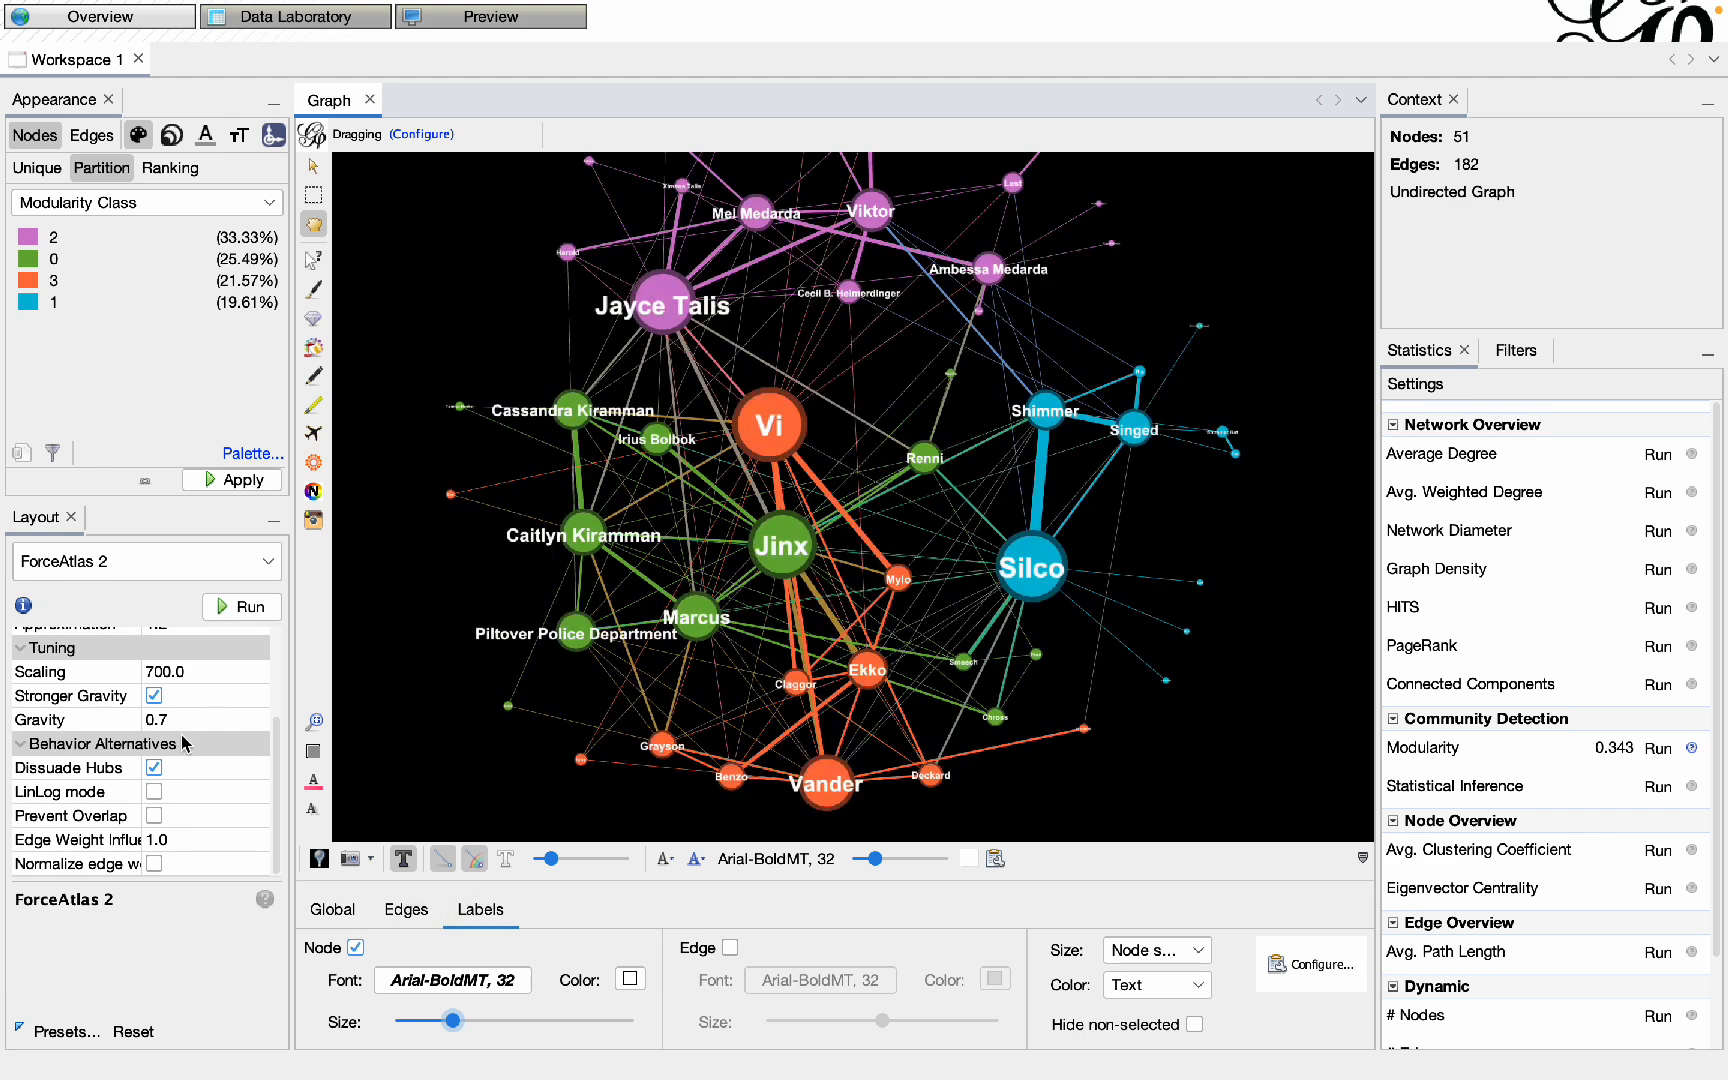
pyautogui.scroll(-3, 1088, 694)
pyautogui.scroll(3, 1076, 656)
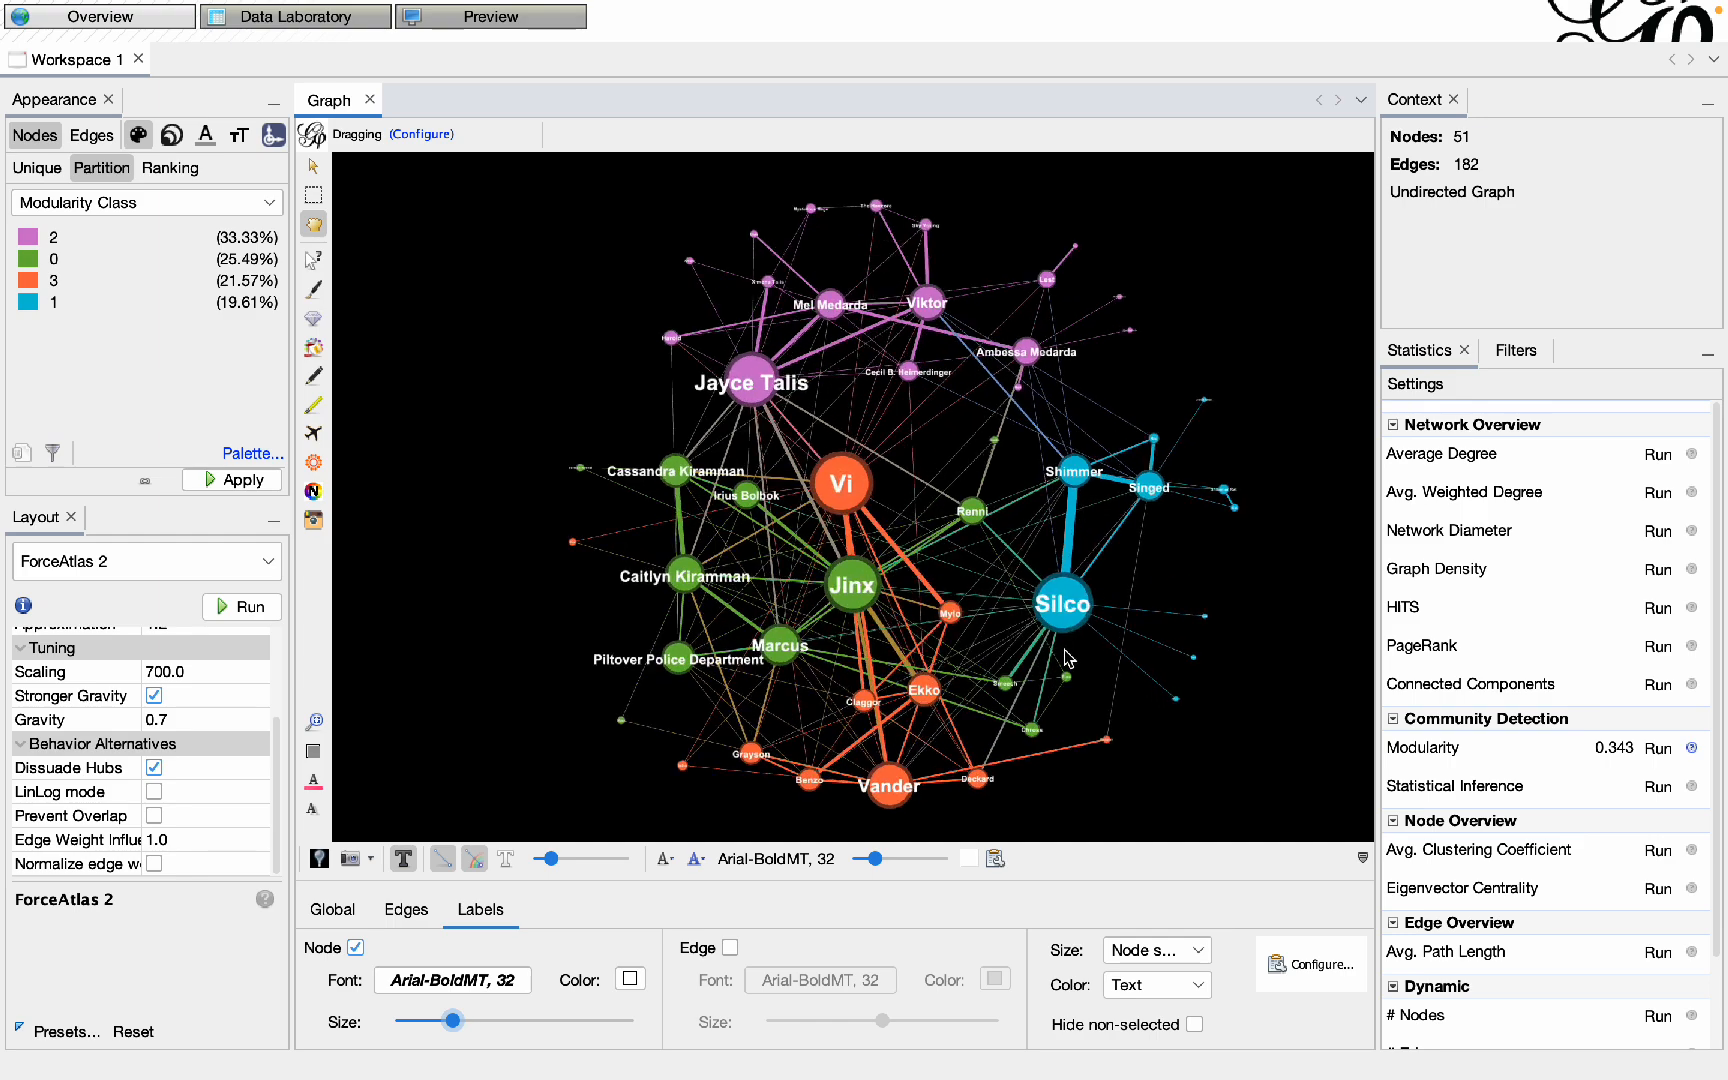
pyautogui.click(1362, 857)
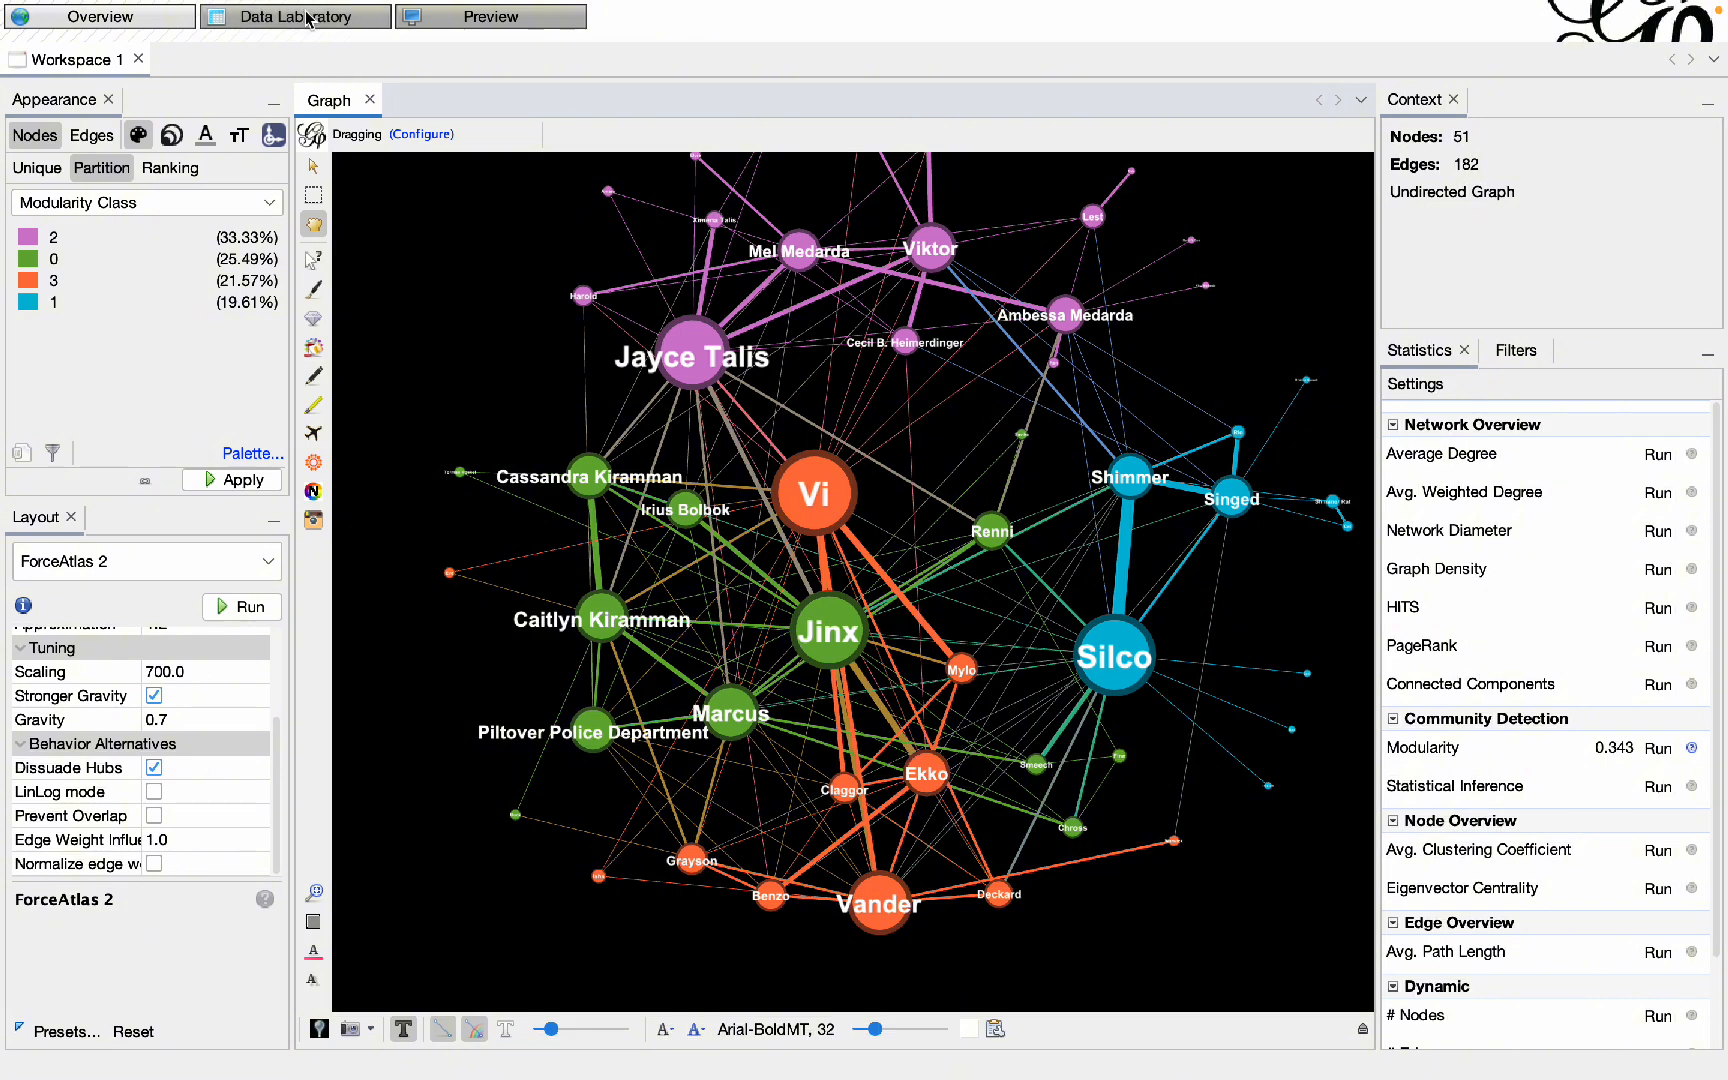
pyautogui.click(309, 21)
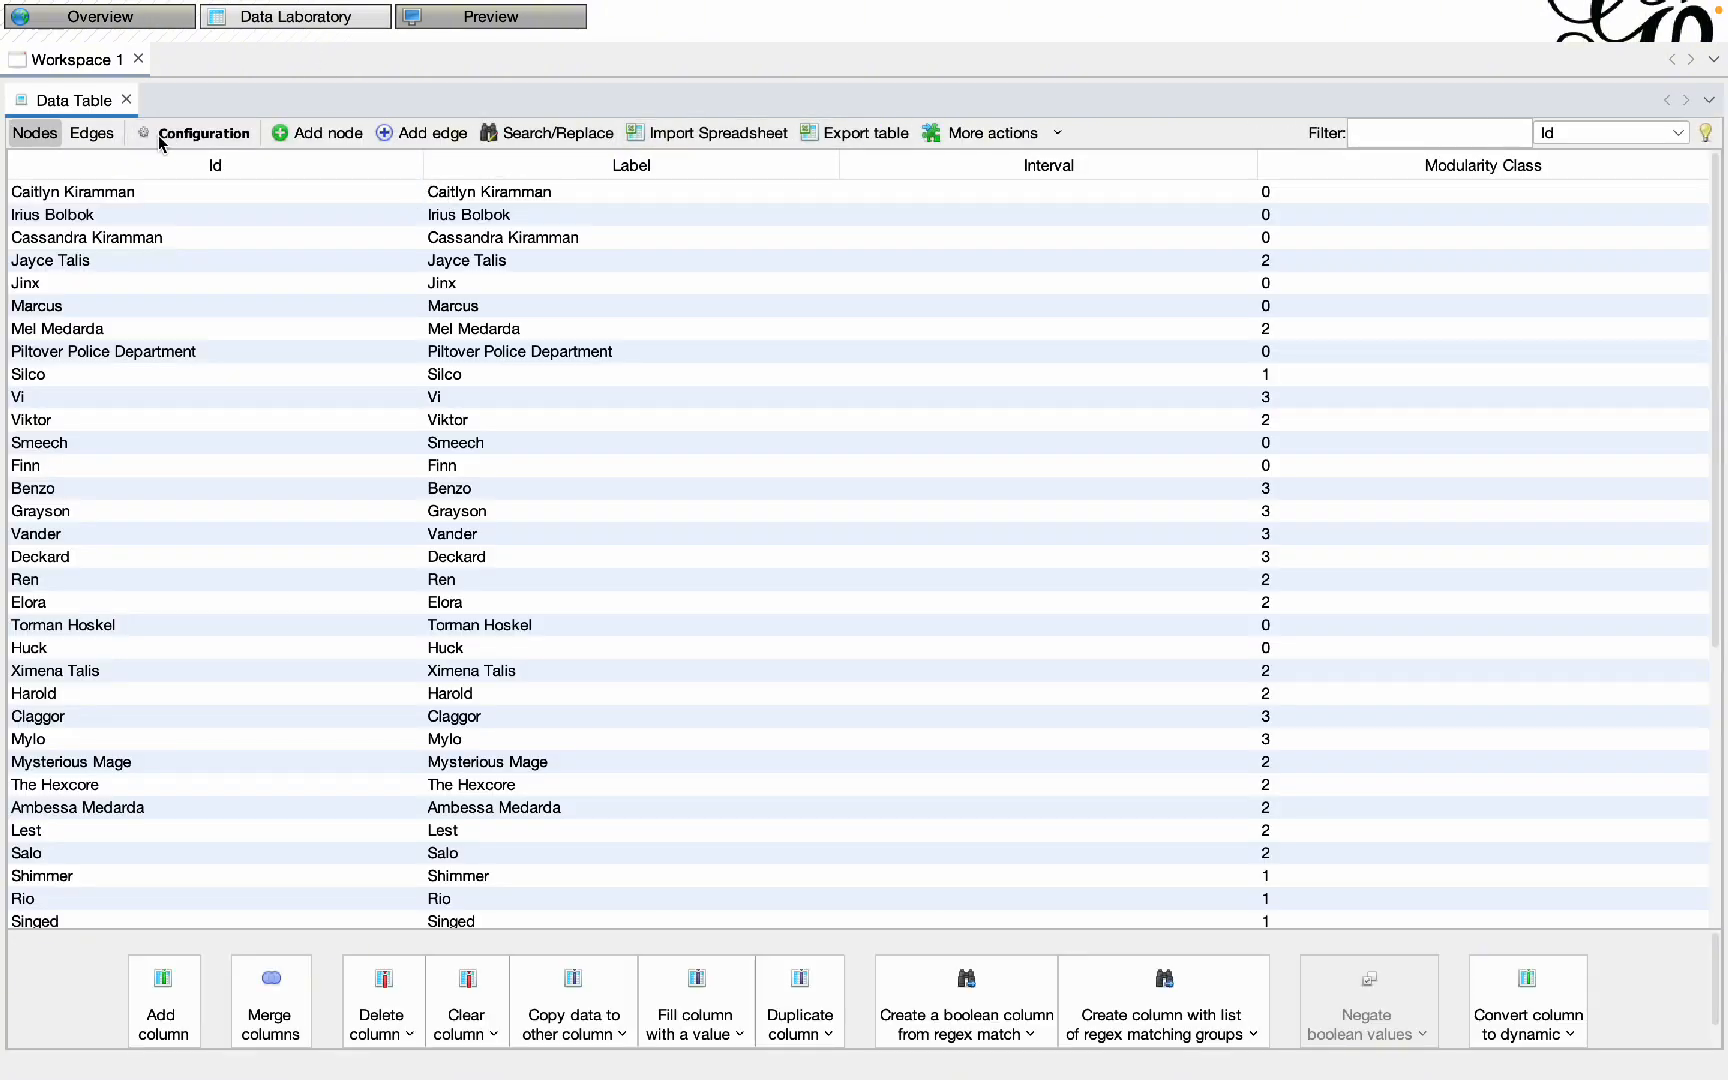
pyautogui.click(886, 132)
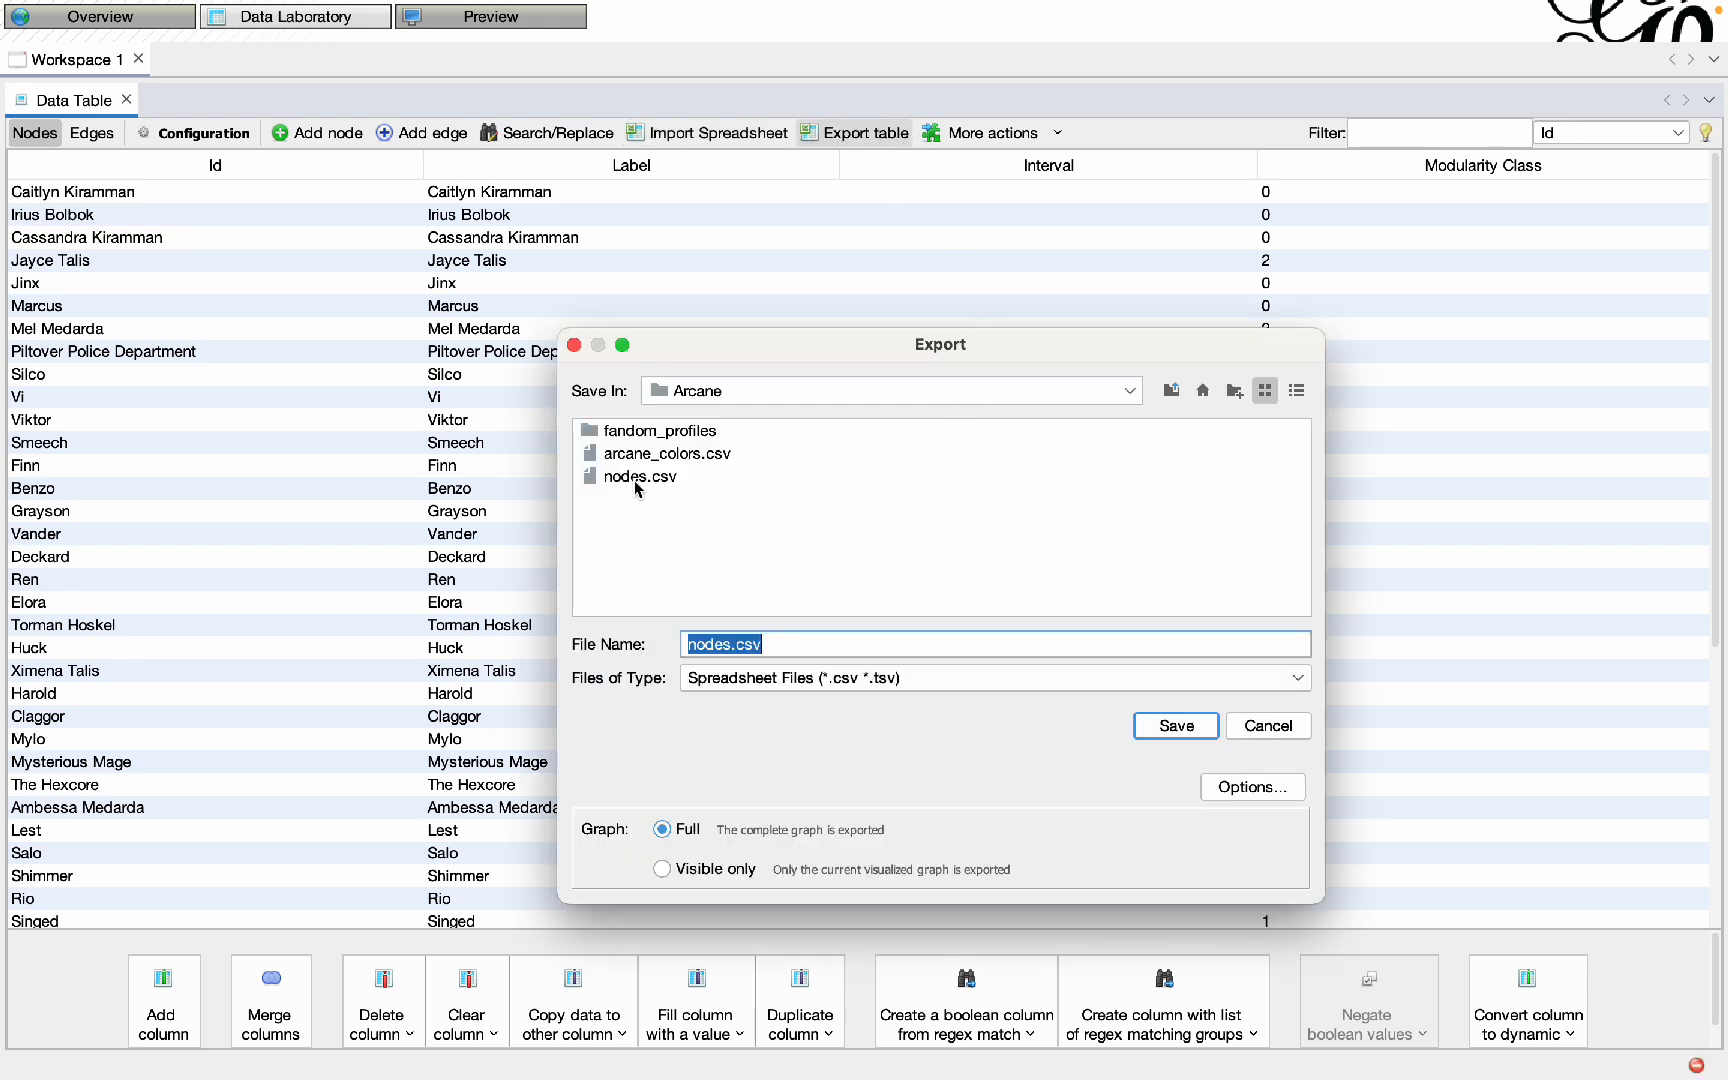
pyautogui.click(727, 641)
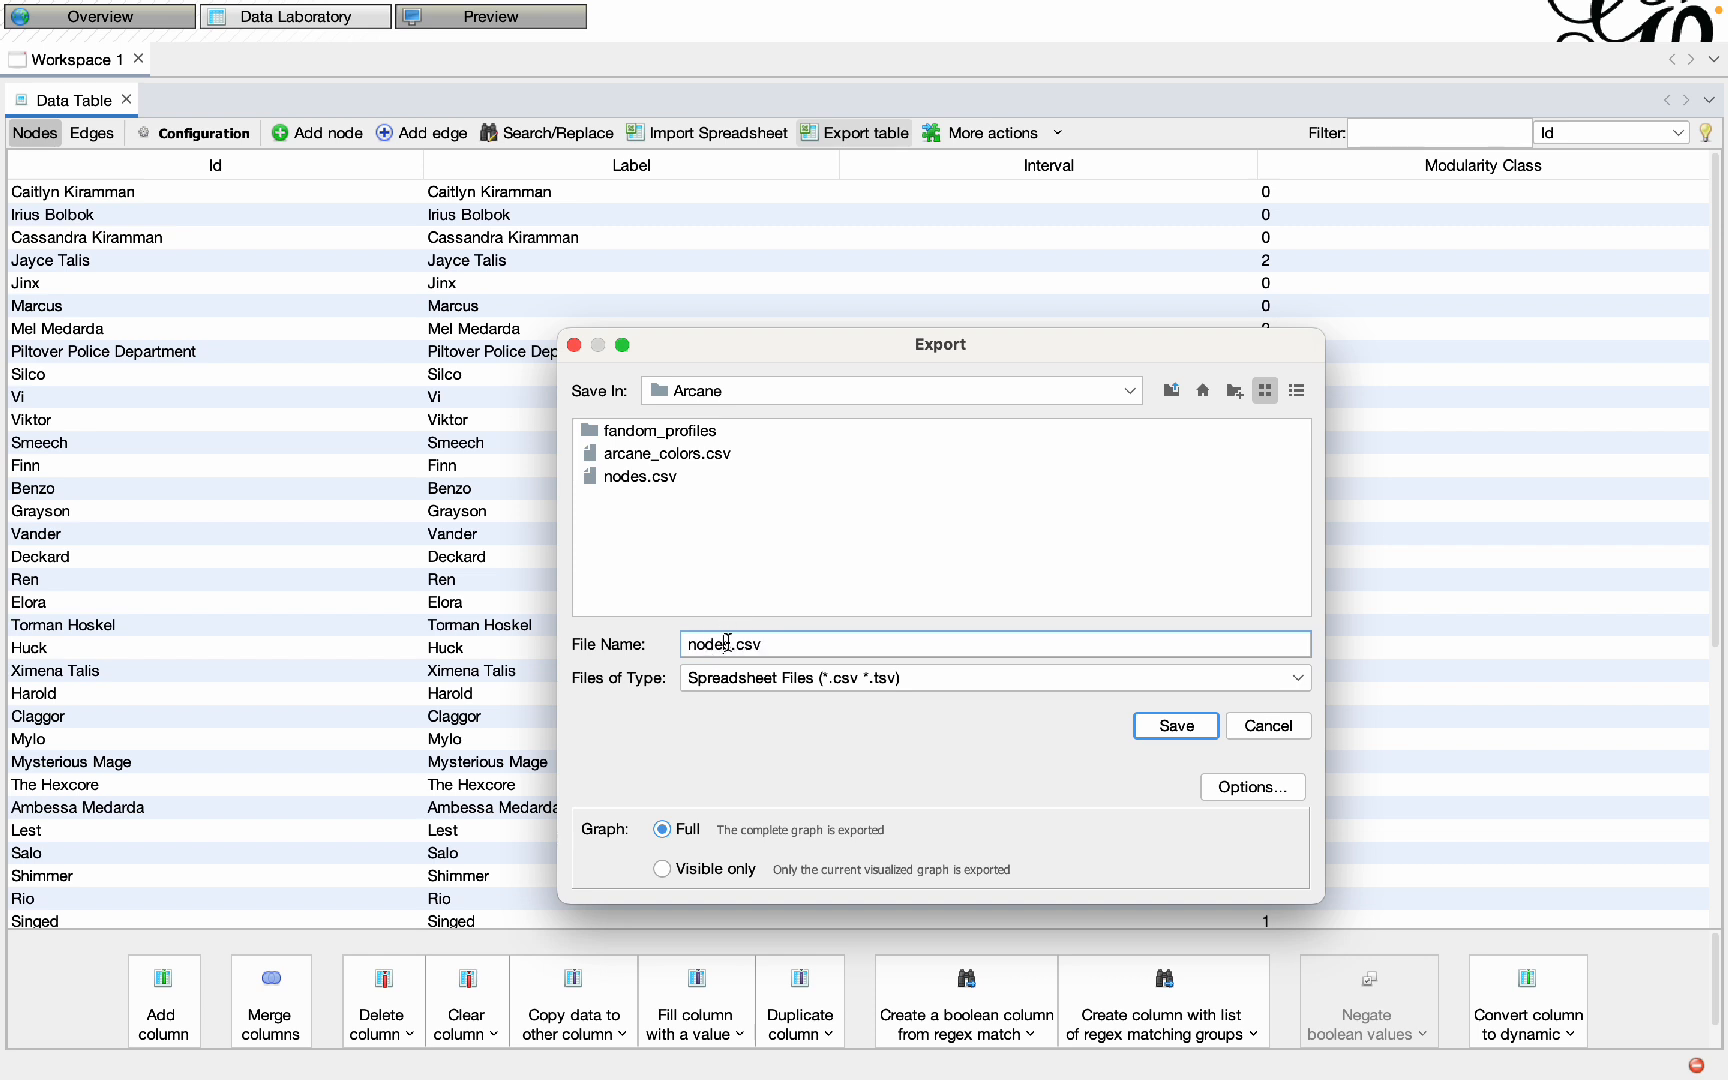
pyautogui.click(1266, 733)
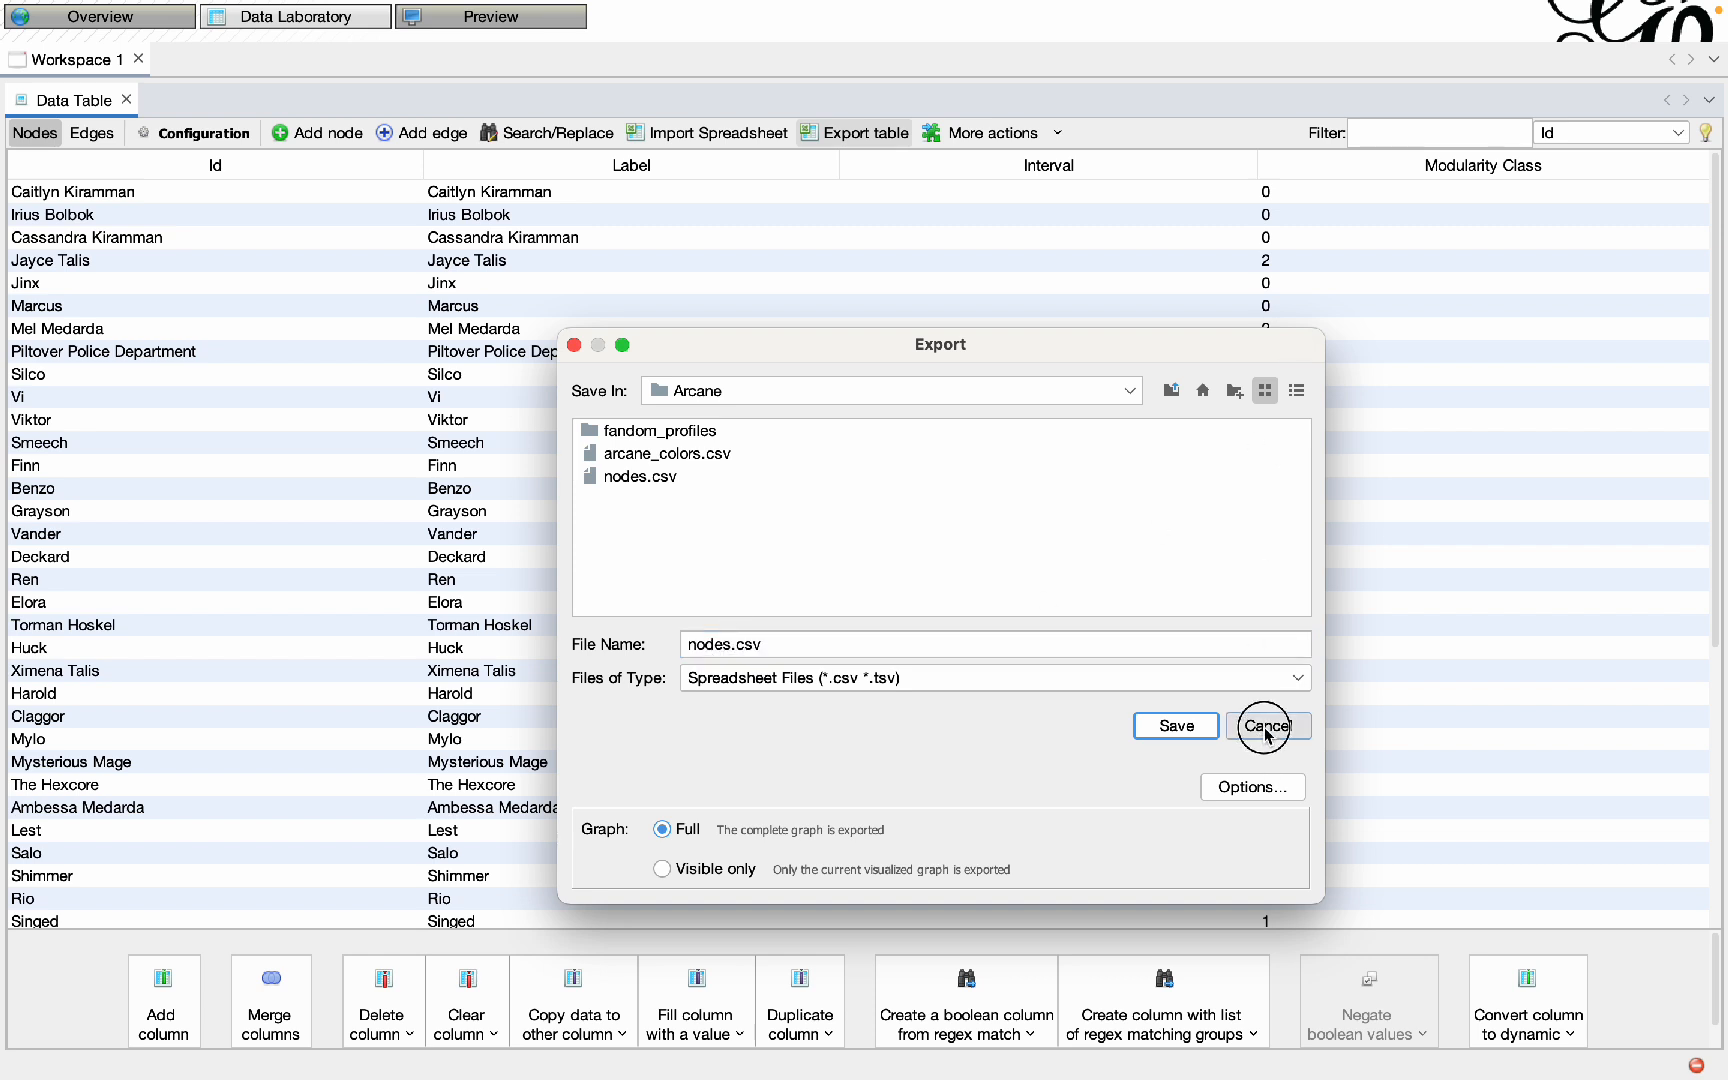
pyautogui.click(110, 17)
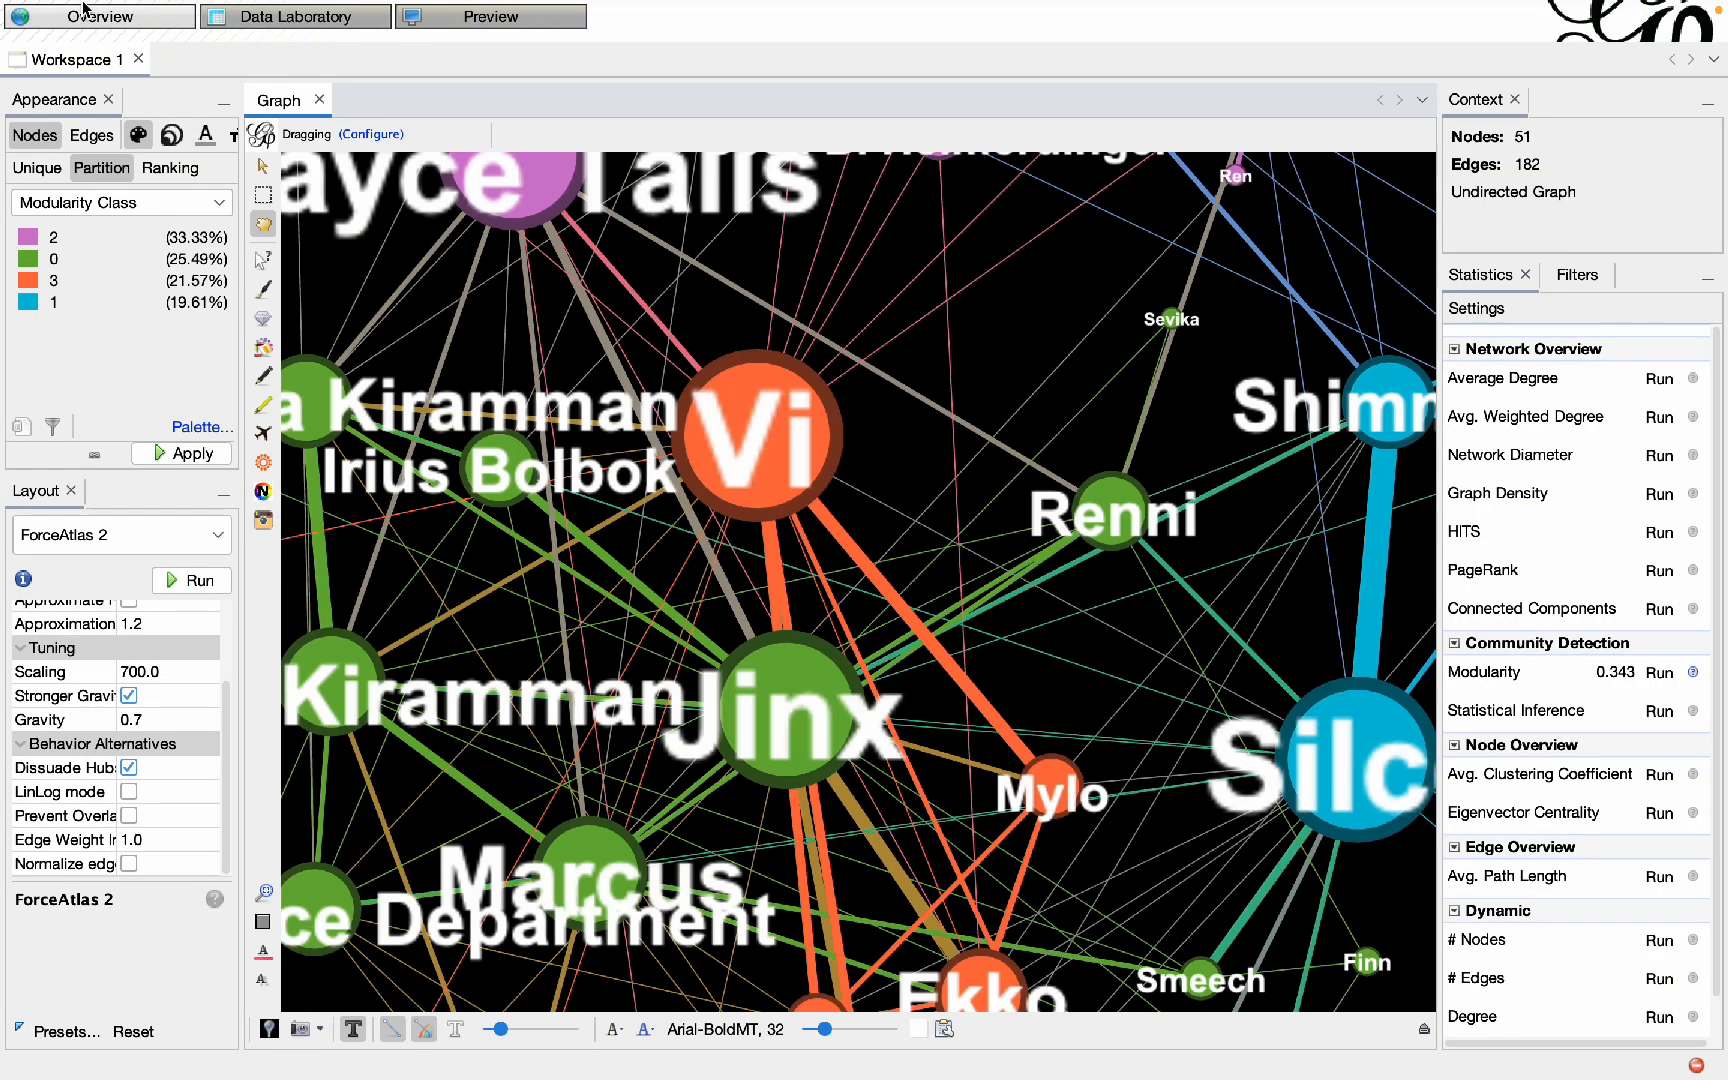
# - Load arcane_colors.csv into the spreadsheet import as a comma-separated nodes table and check its Id and color preview
pyautogui.click(147, 14)
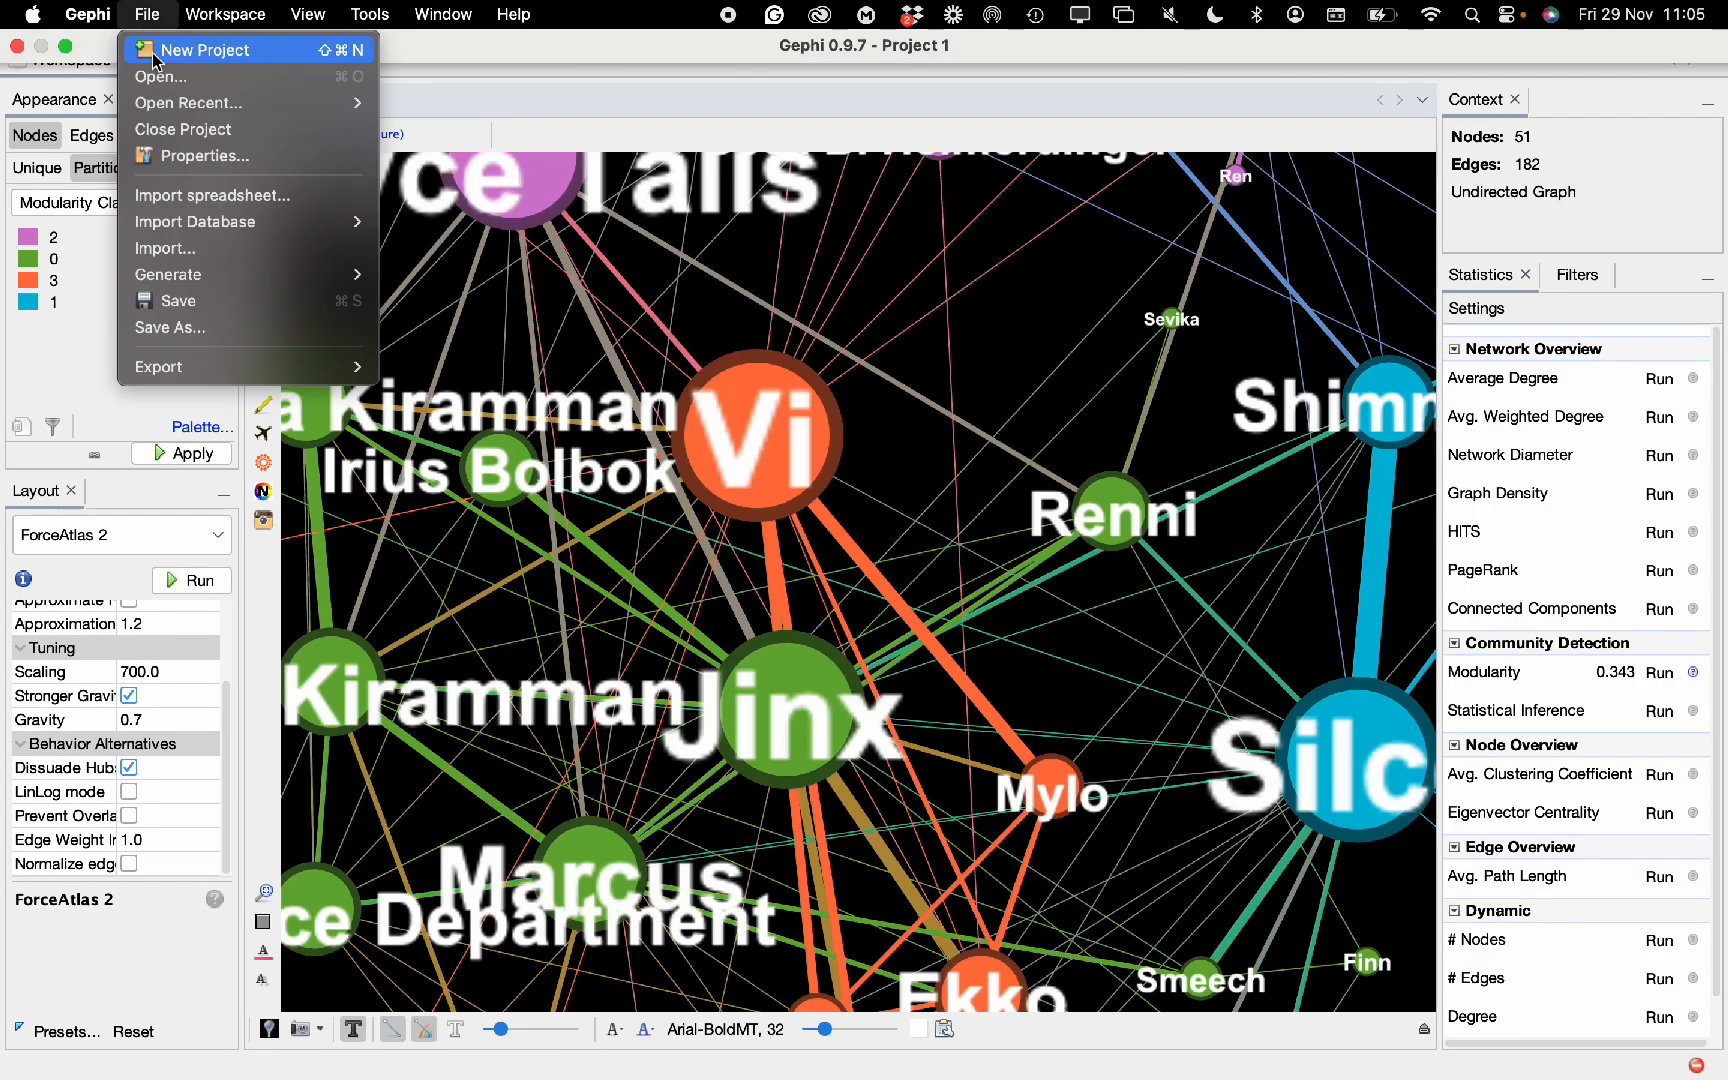
pyautogui.click(235, 195)
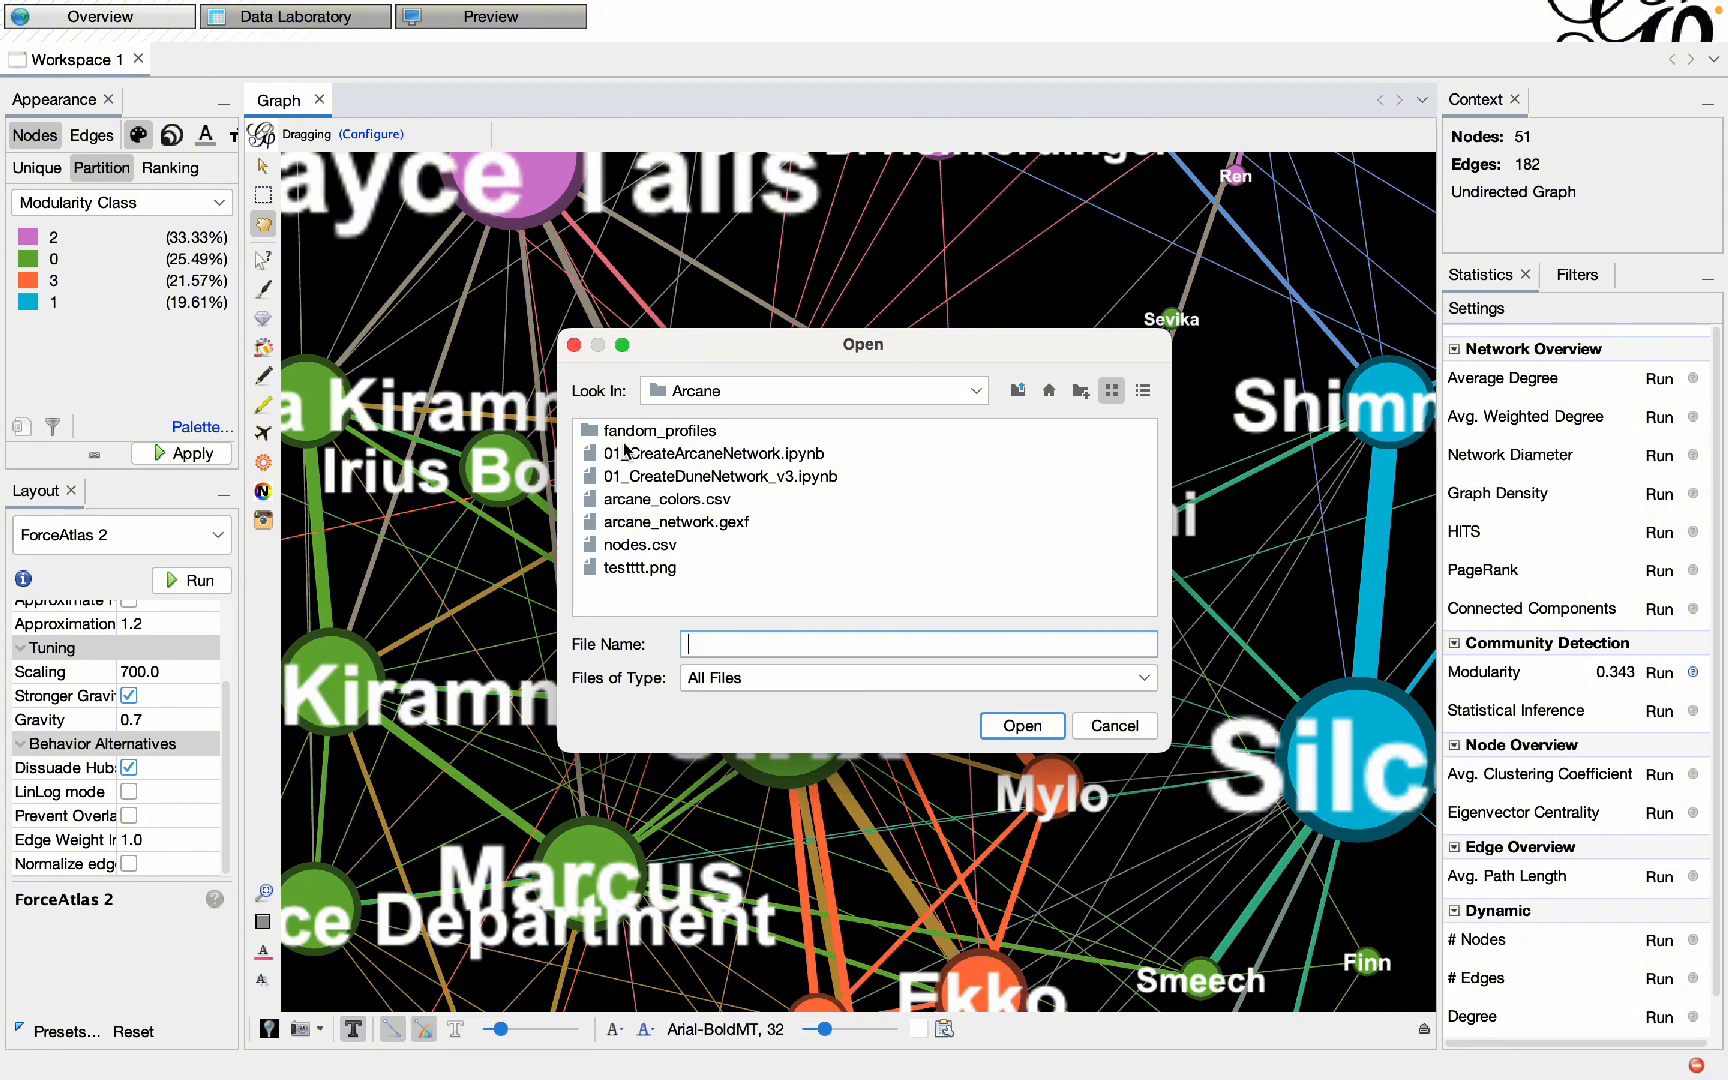
pyautogui.click(637, 498)
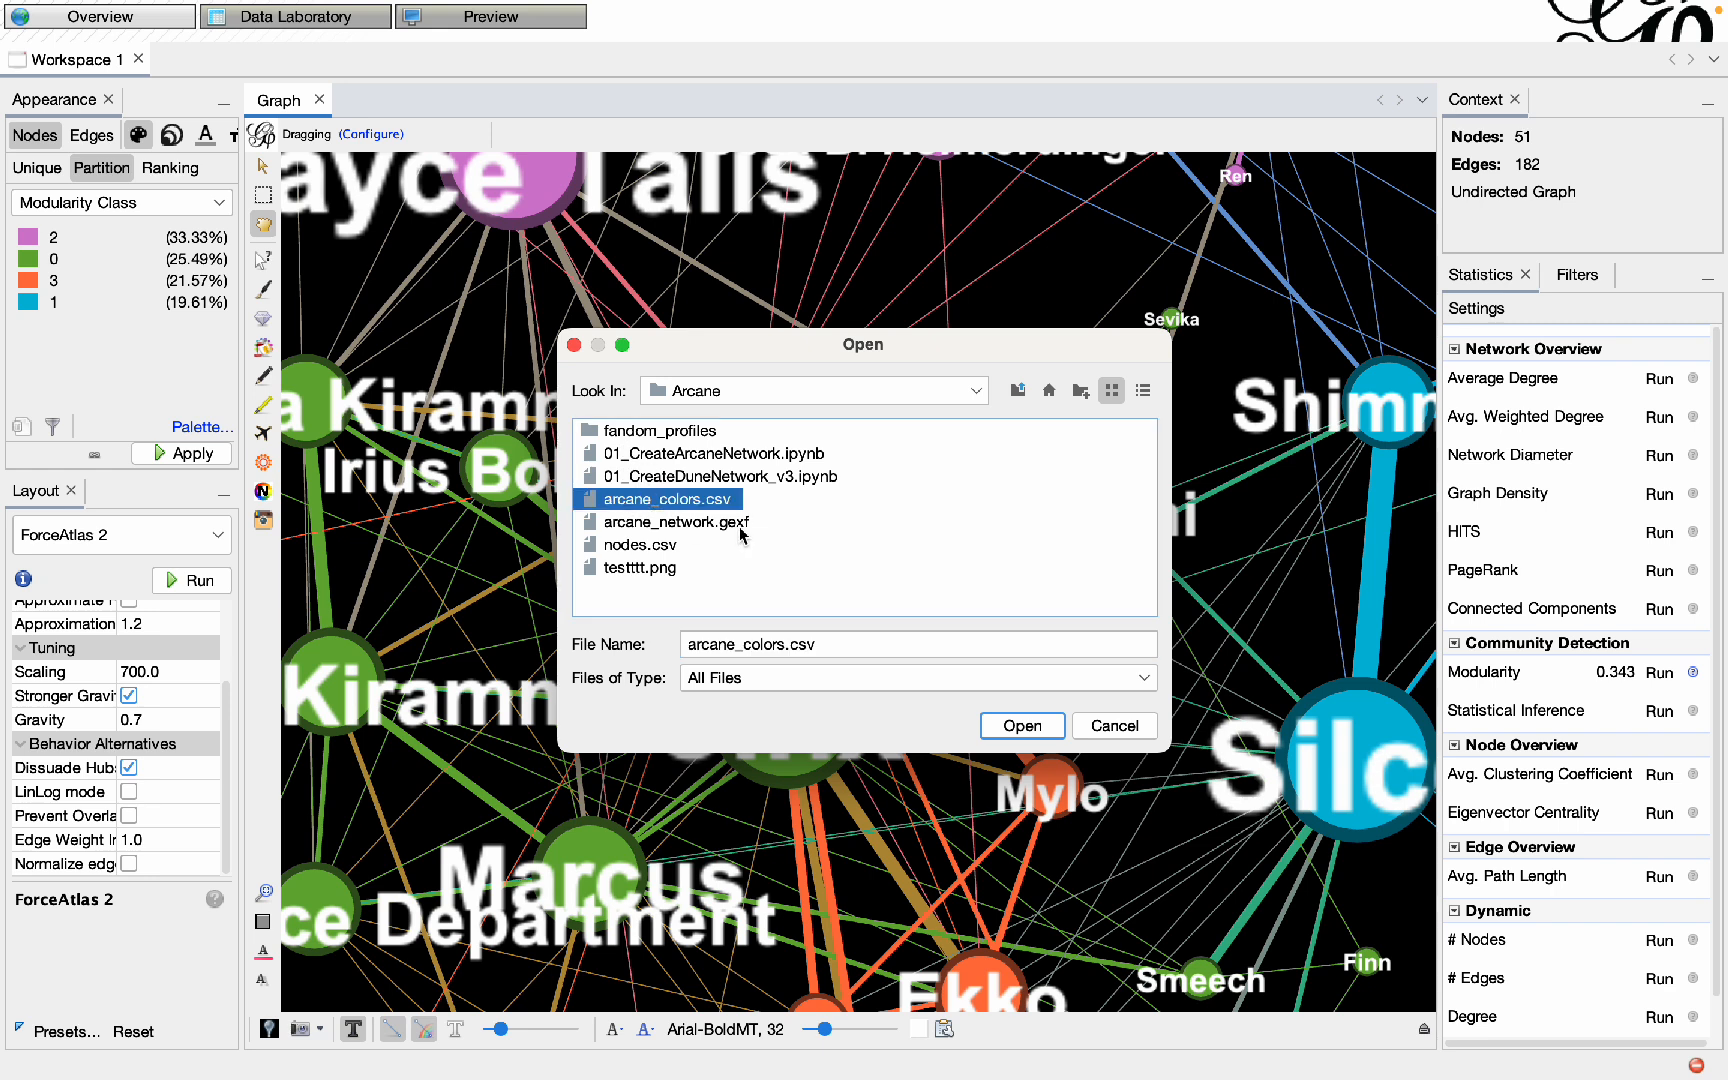
pyautogui.press('Return')
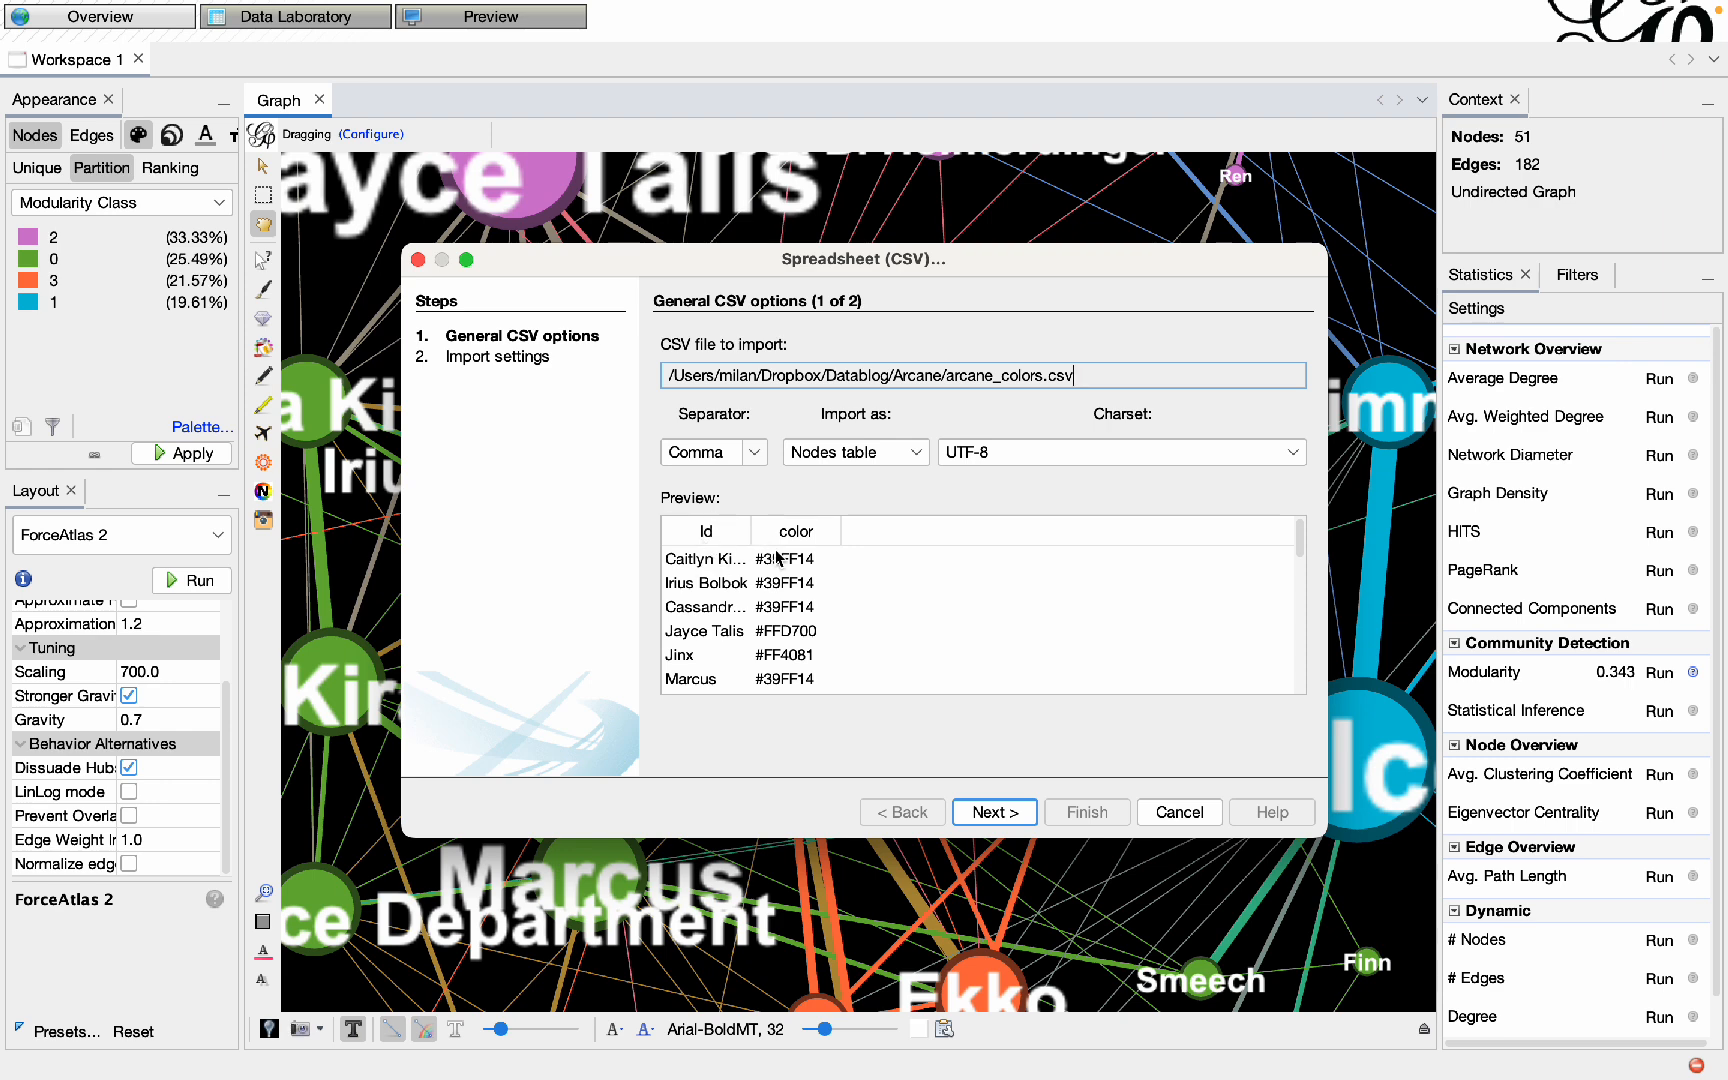
pyautogui.click(703, 561)
pyautogui.scroll(-2, 705, 600)
pyautogui.scroll(2, 953, 684)
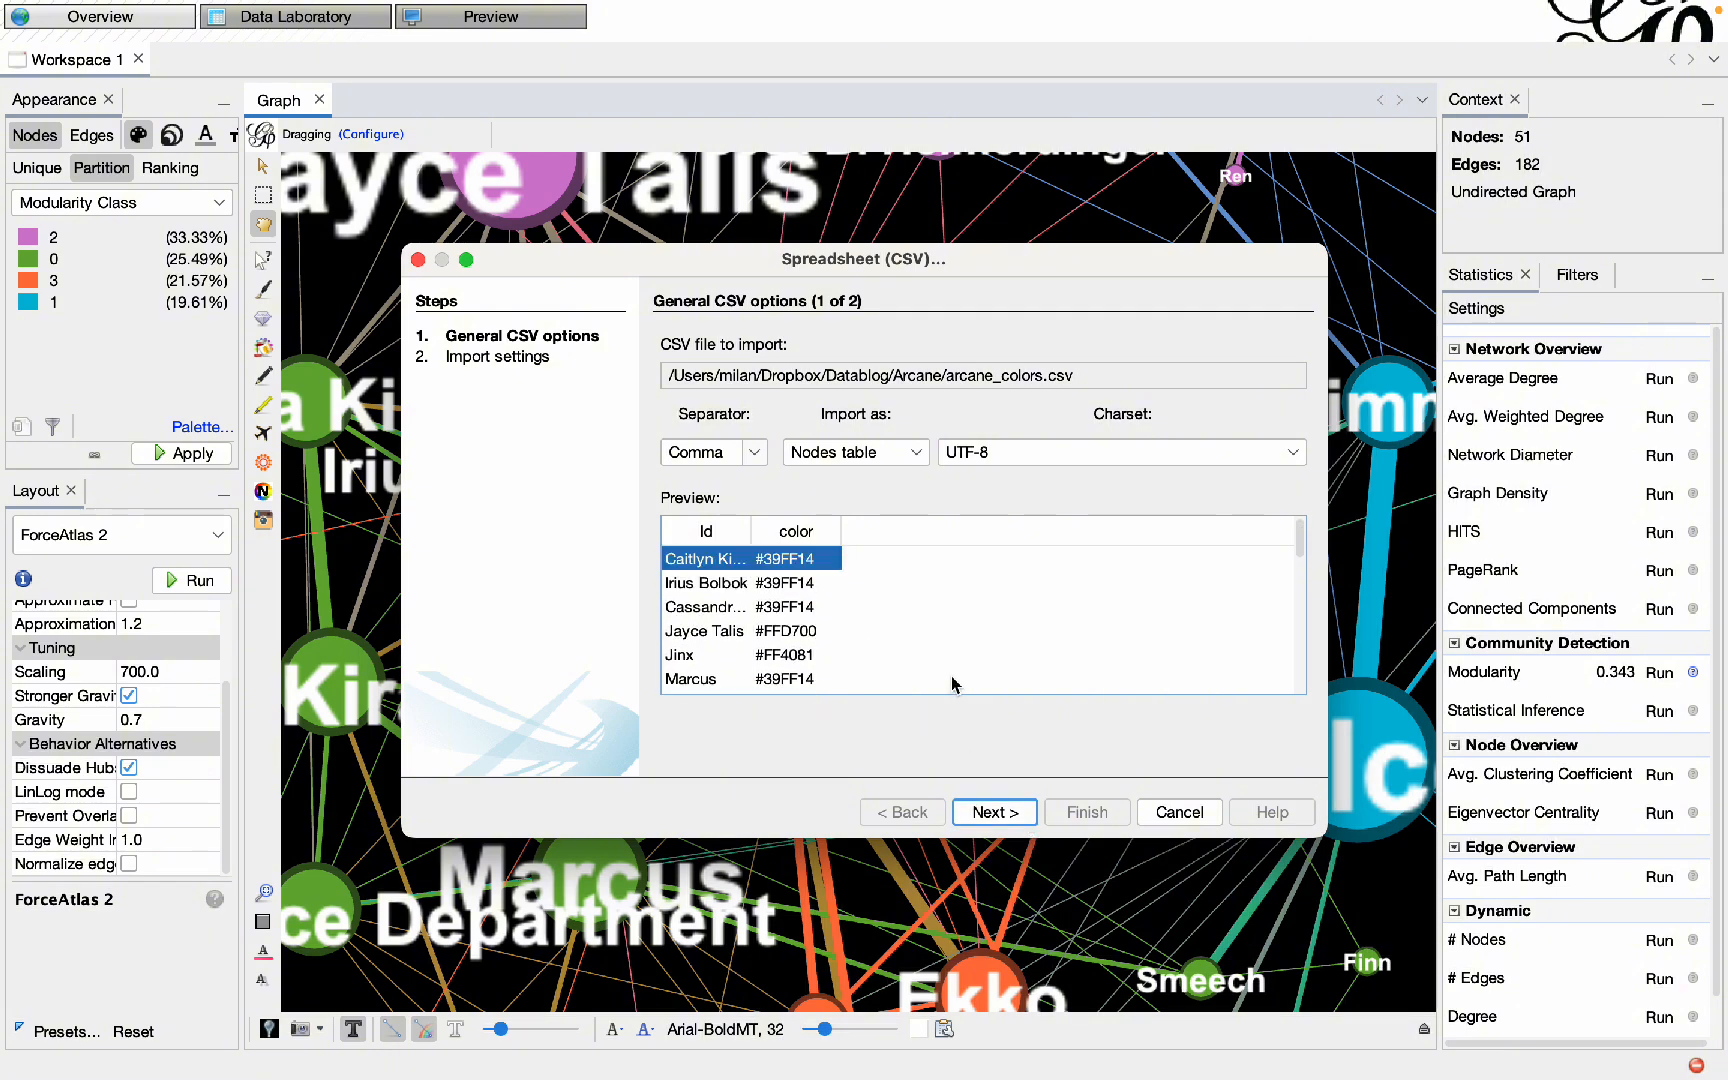
# - Complete the colour import with the Id and color columns included, appending the data to the existing workspace
pyautogui.click(1015, 812)
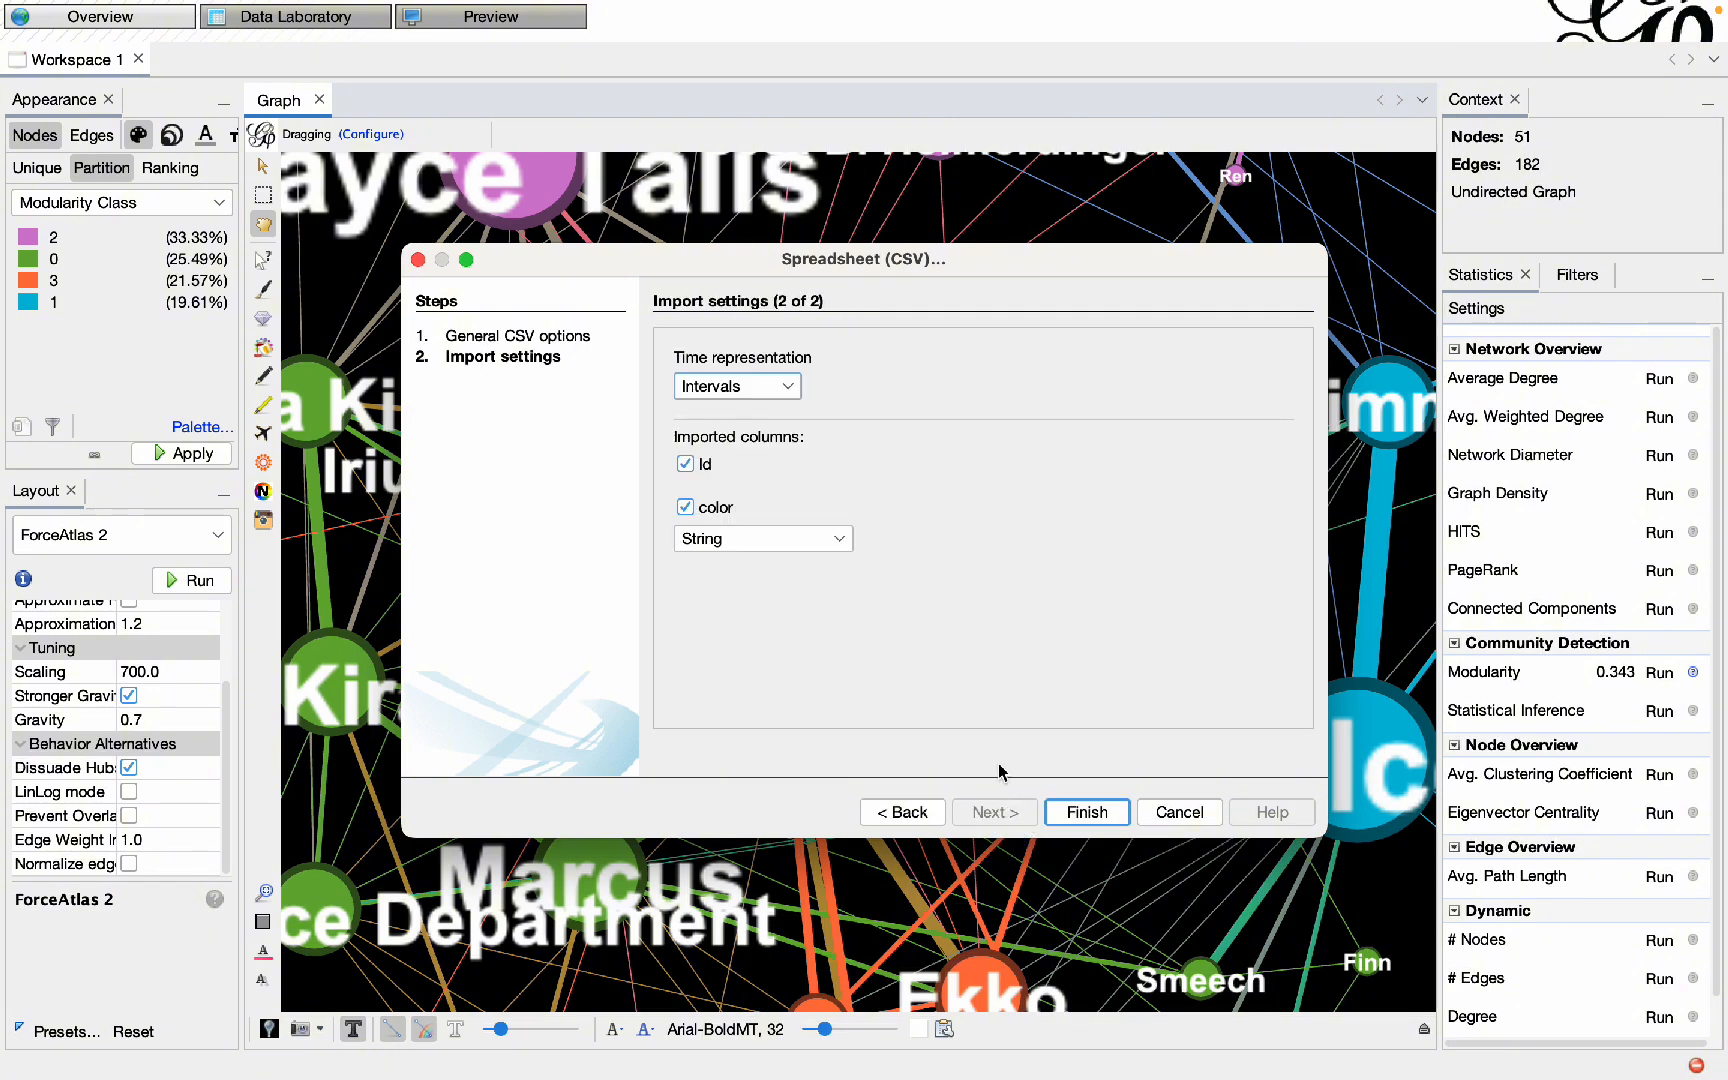
pyautogui.click(1092, 810)
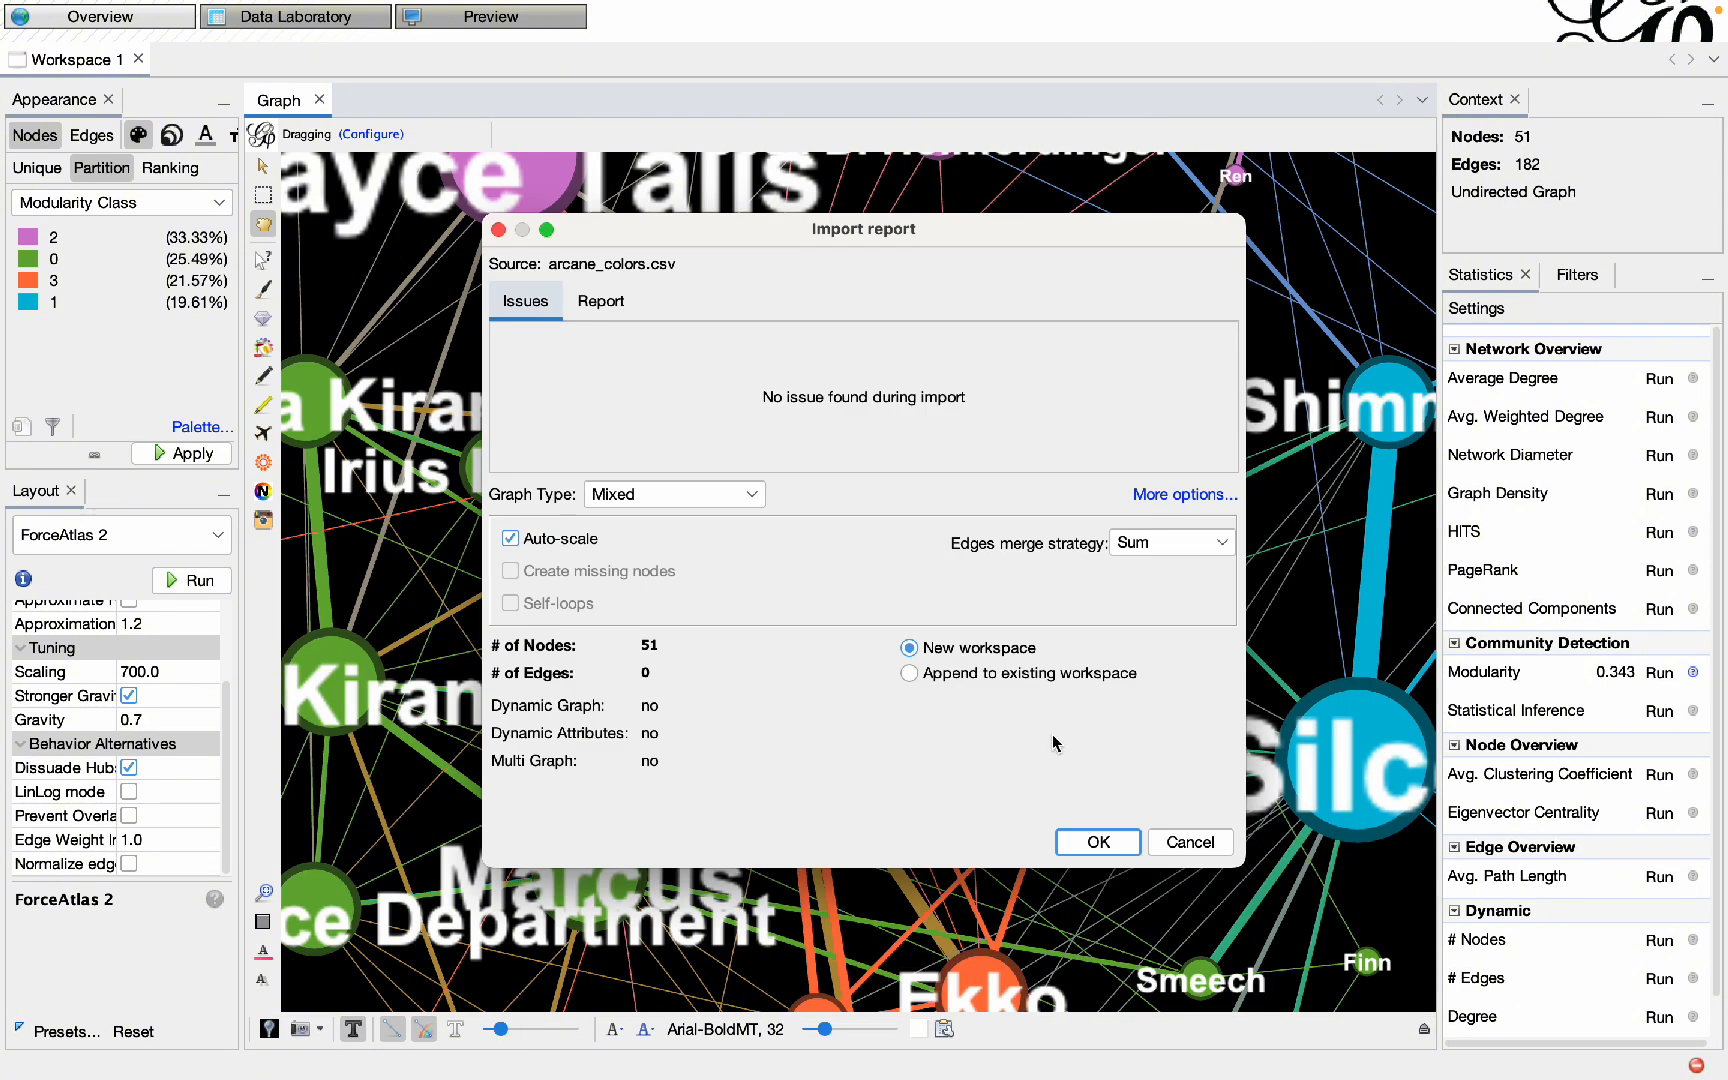
pyautogui.click(995, 670)
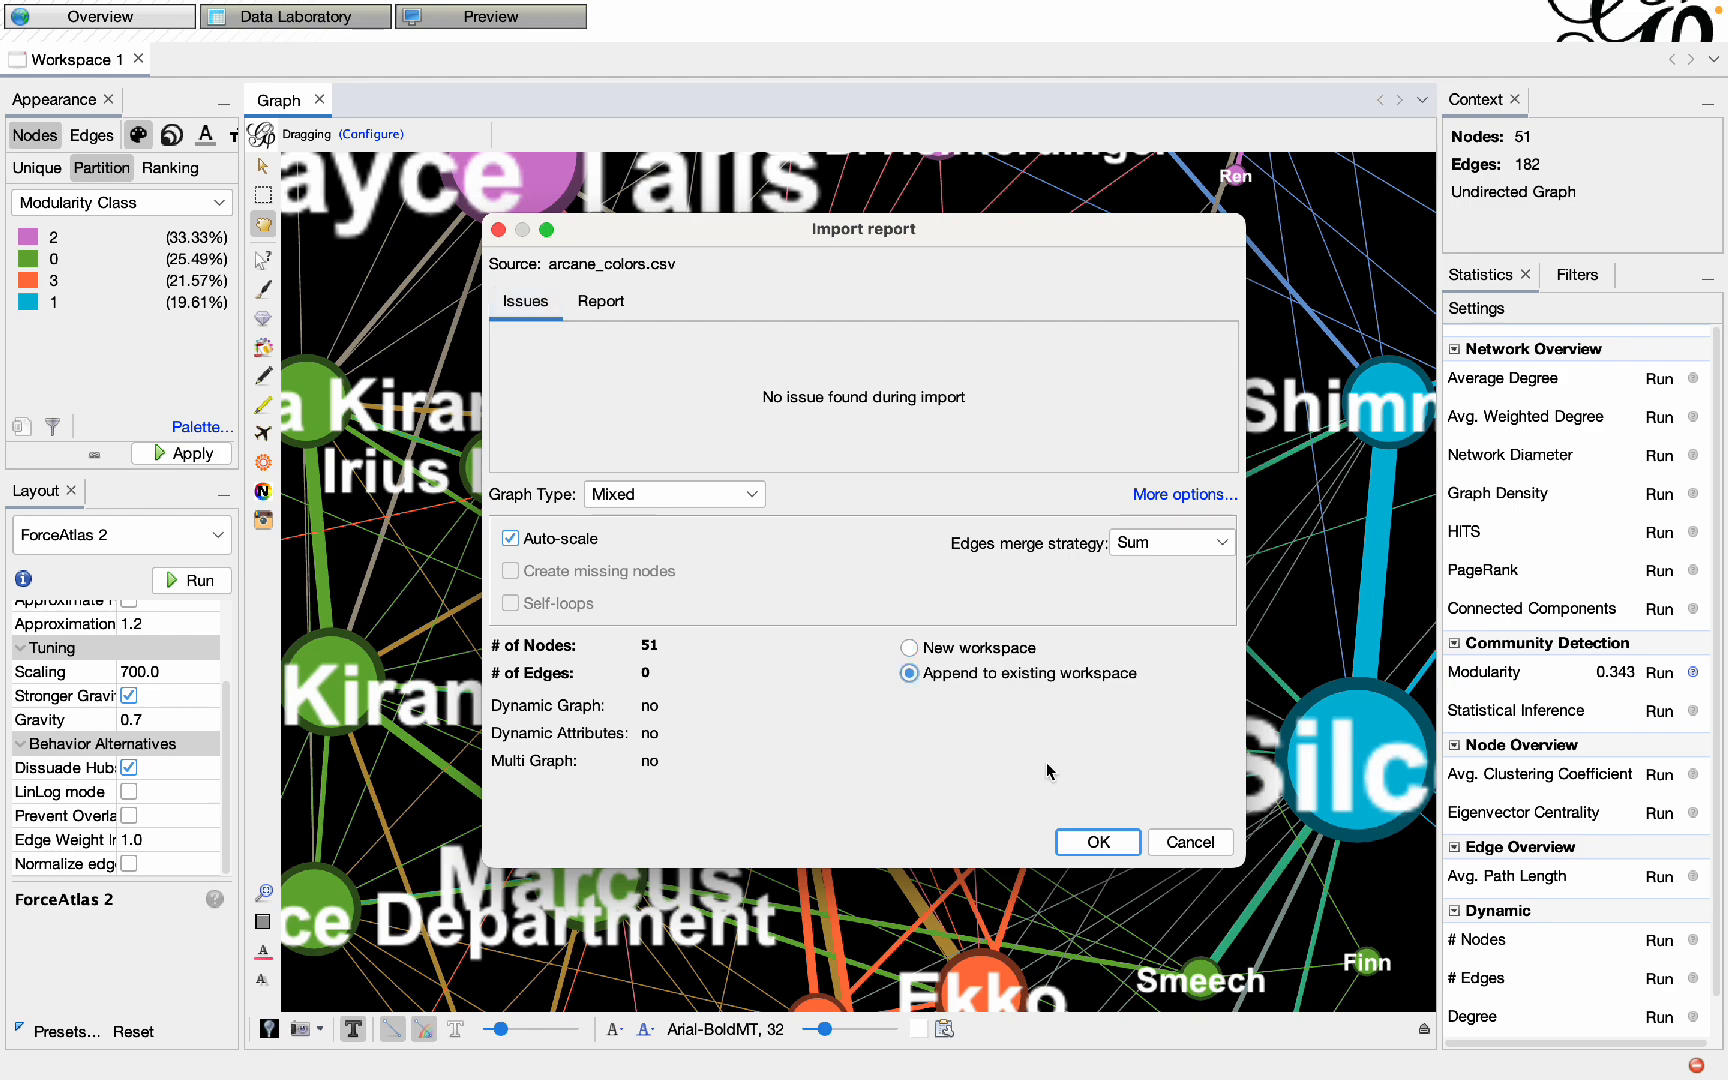
pyautogui.click(1097, 842)
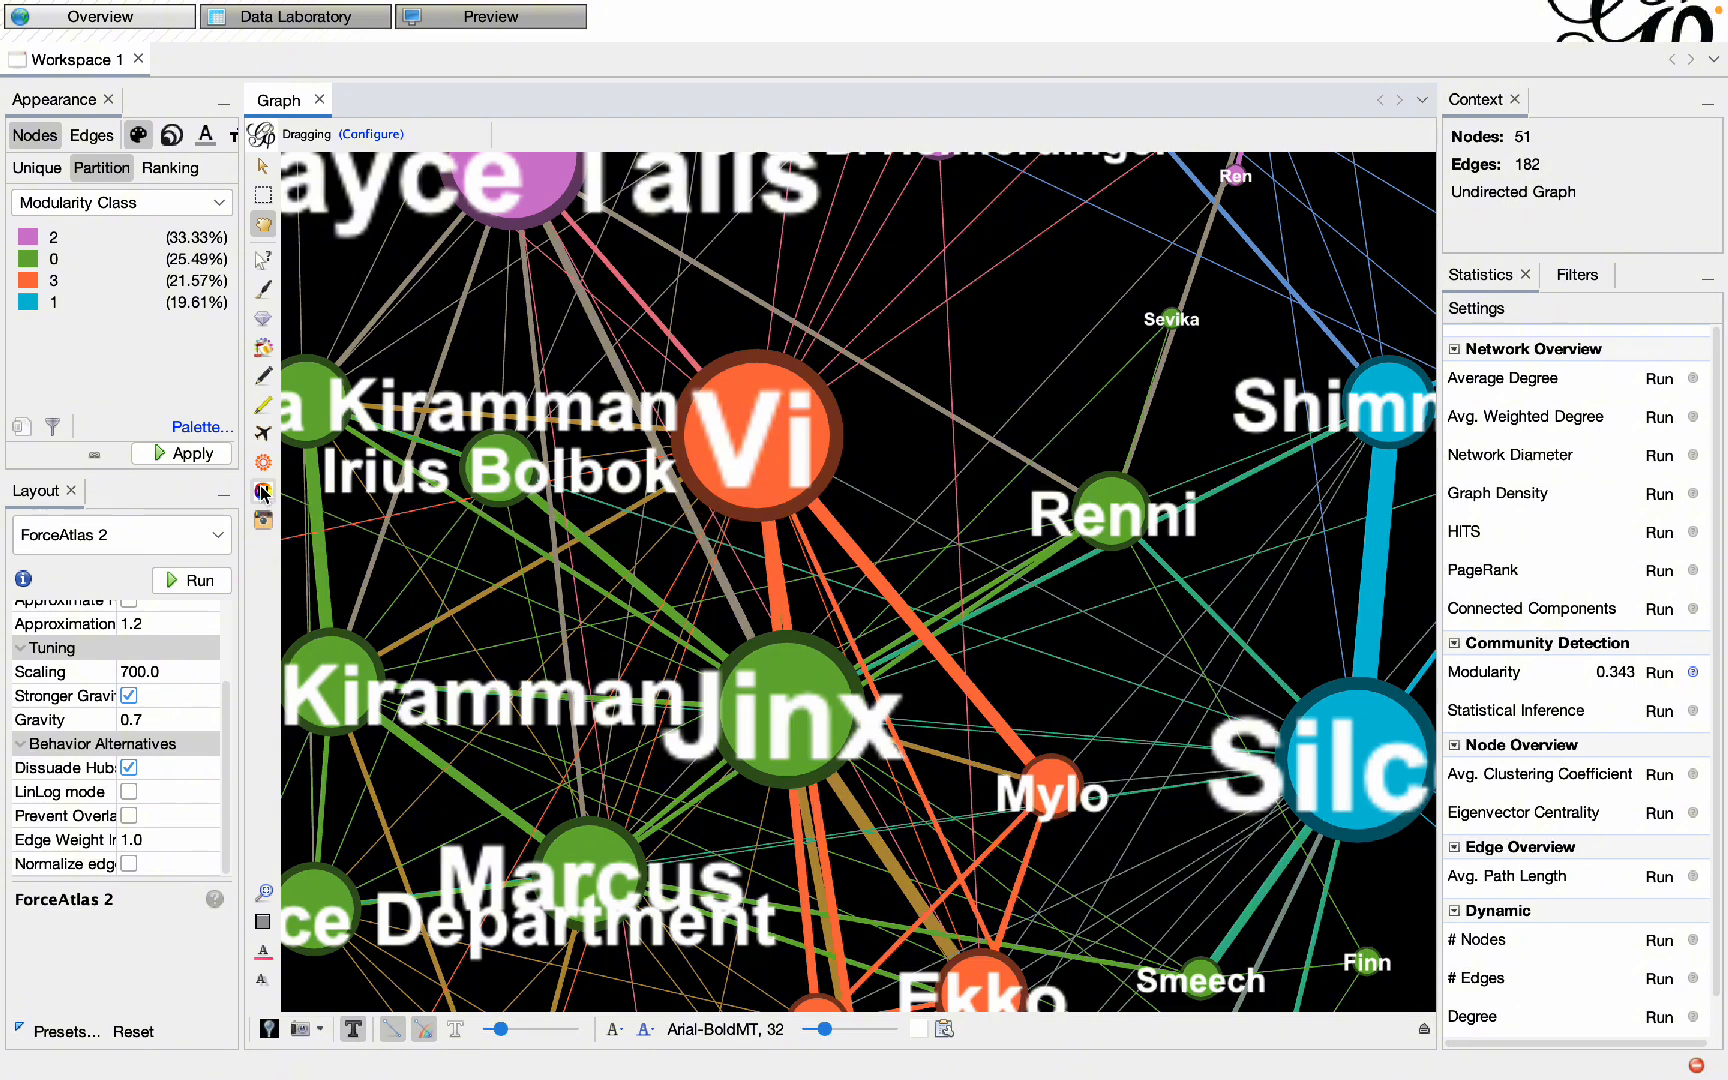
# - Recolour the graph's nodes from the hex values in their imported color attribute
pyautogui.click(263, 491)
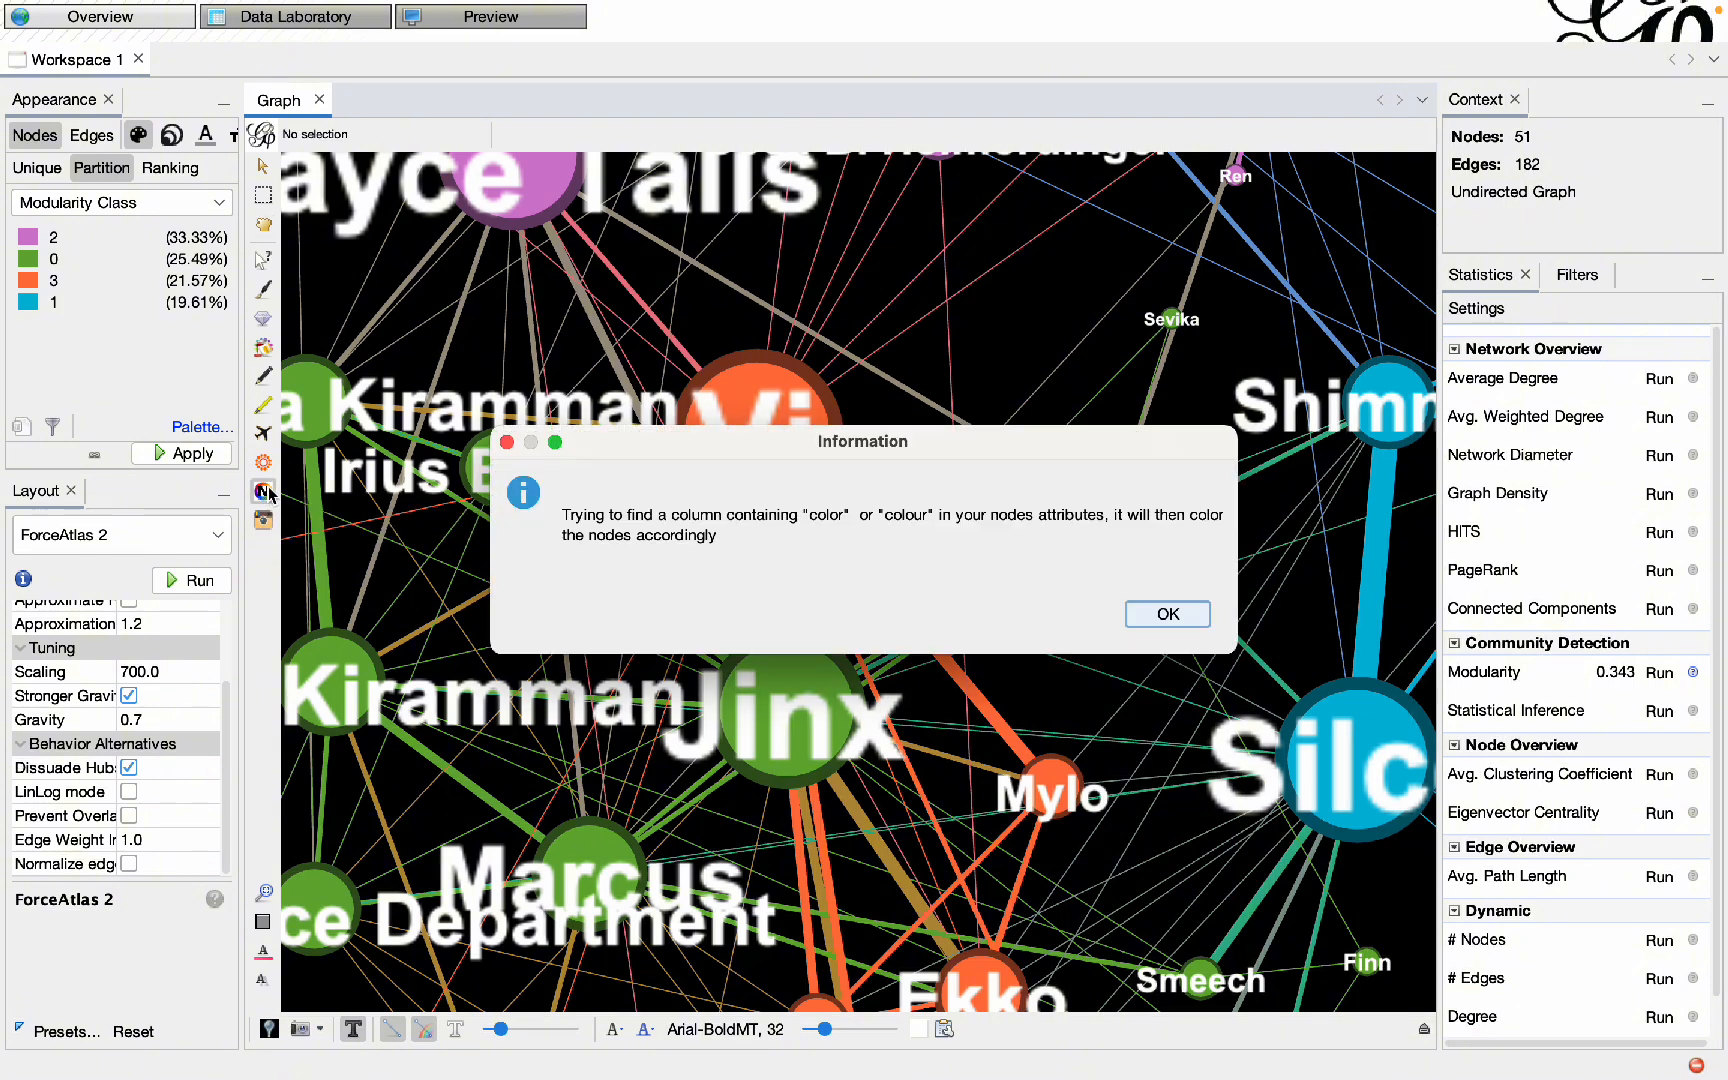
pyautogui.click(1148, 612)
pyautogui.scroll(-5, 815, 657)
pyautogui.scroll(2, 741, 692)
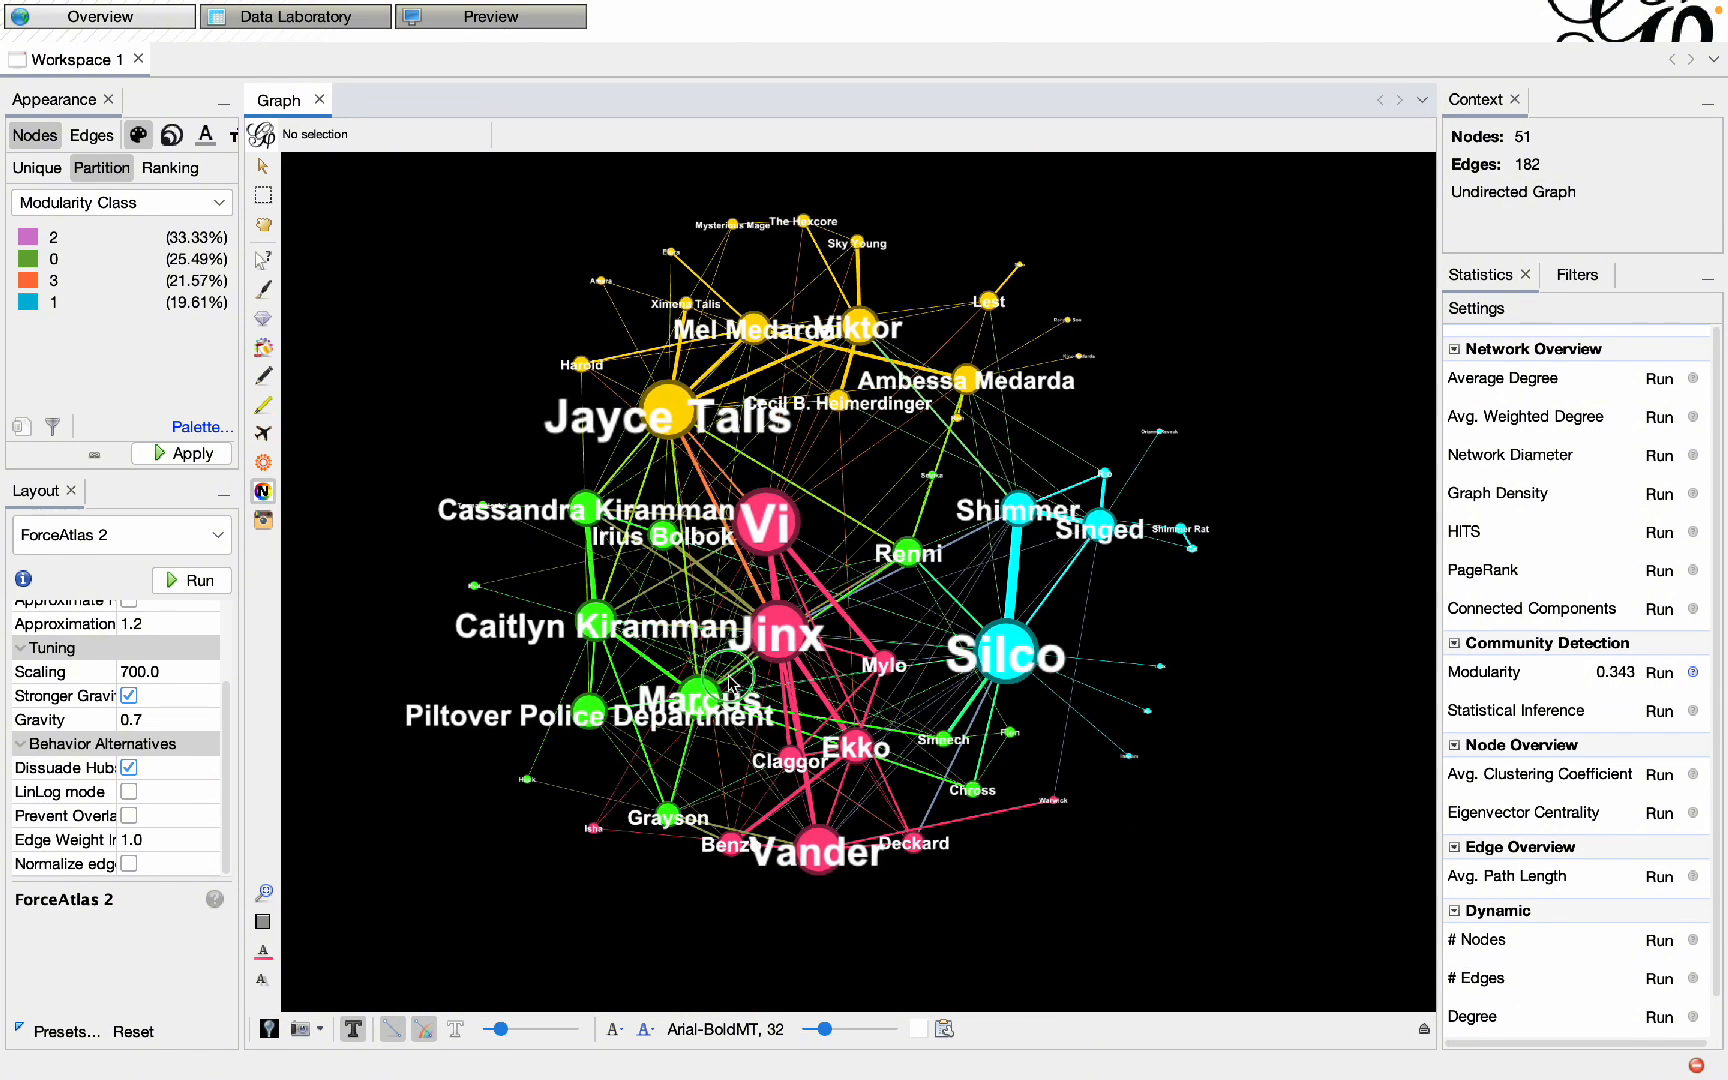
pyautogui.scroll(2, 786, 652)
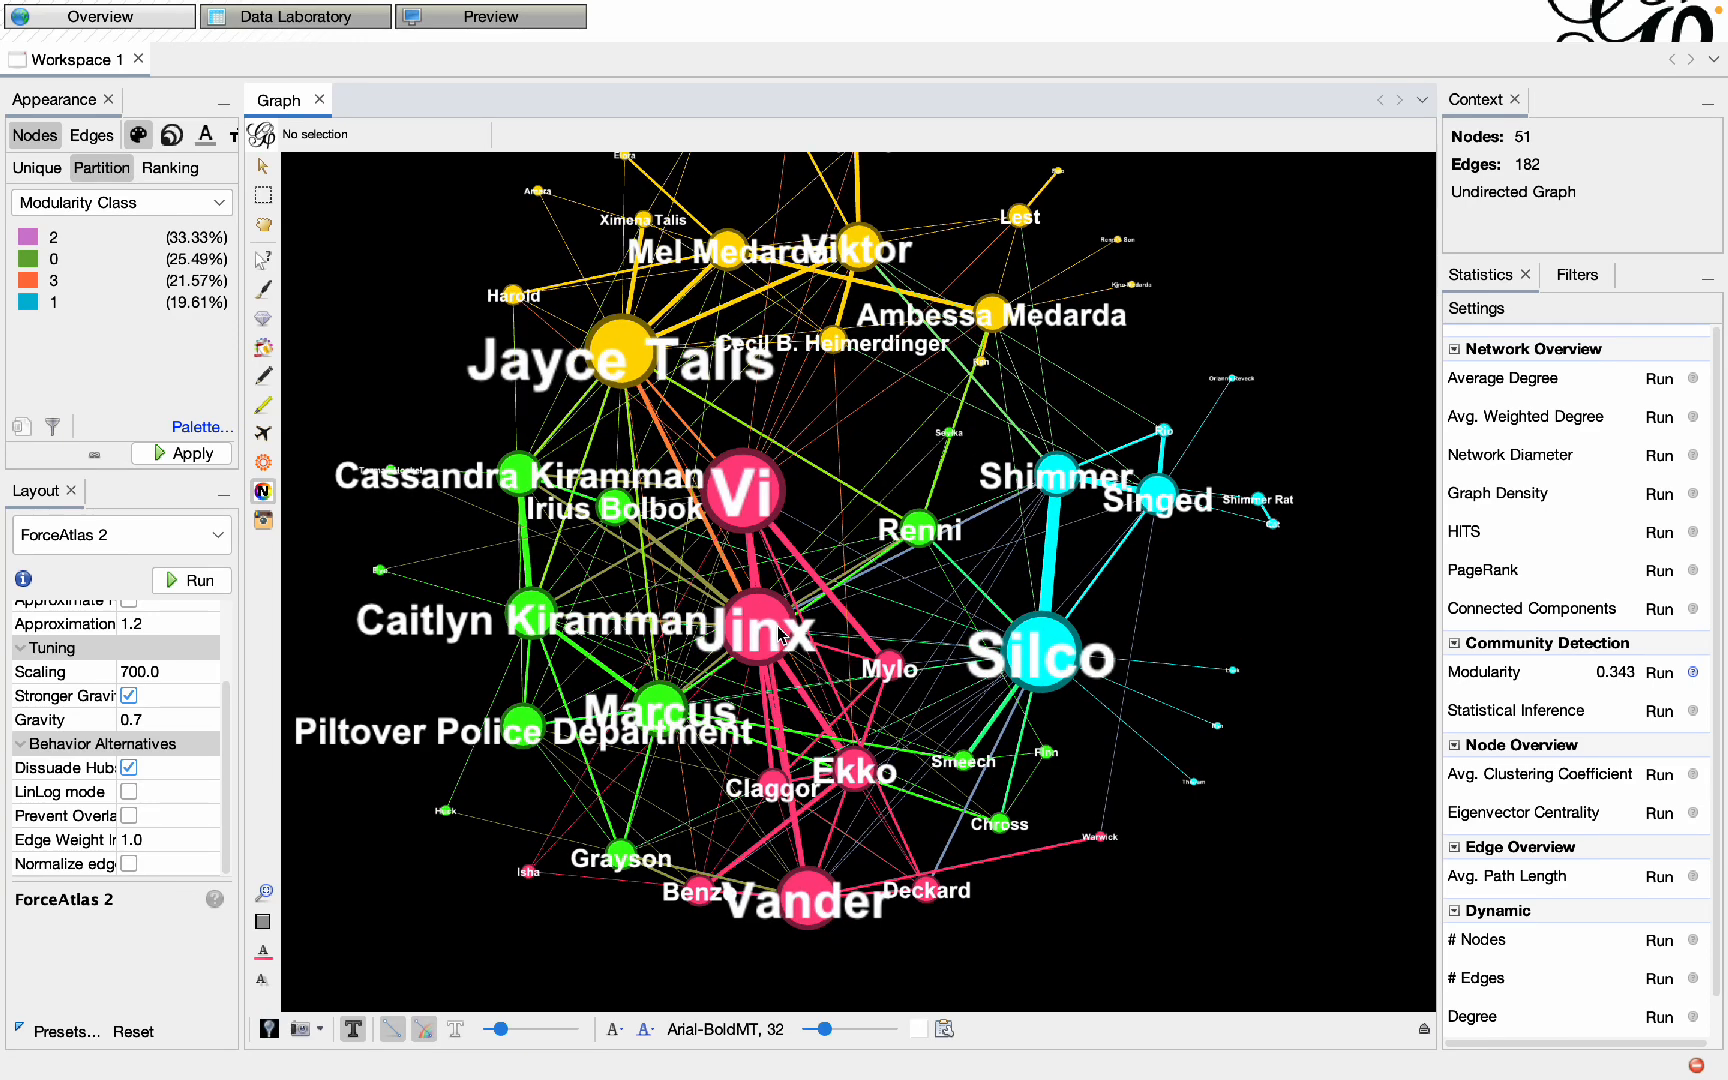
pyautogui.scroll(1, 779, 634)
# - Examine the imported color column in the Data Laboratory nodes table and return to the graph overview
pyautogui.click(288, 10)
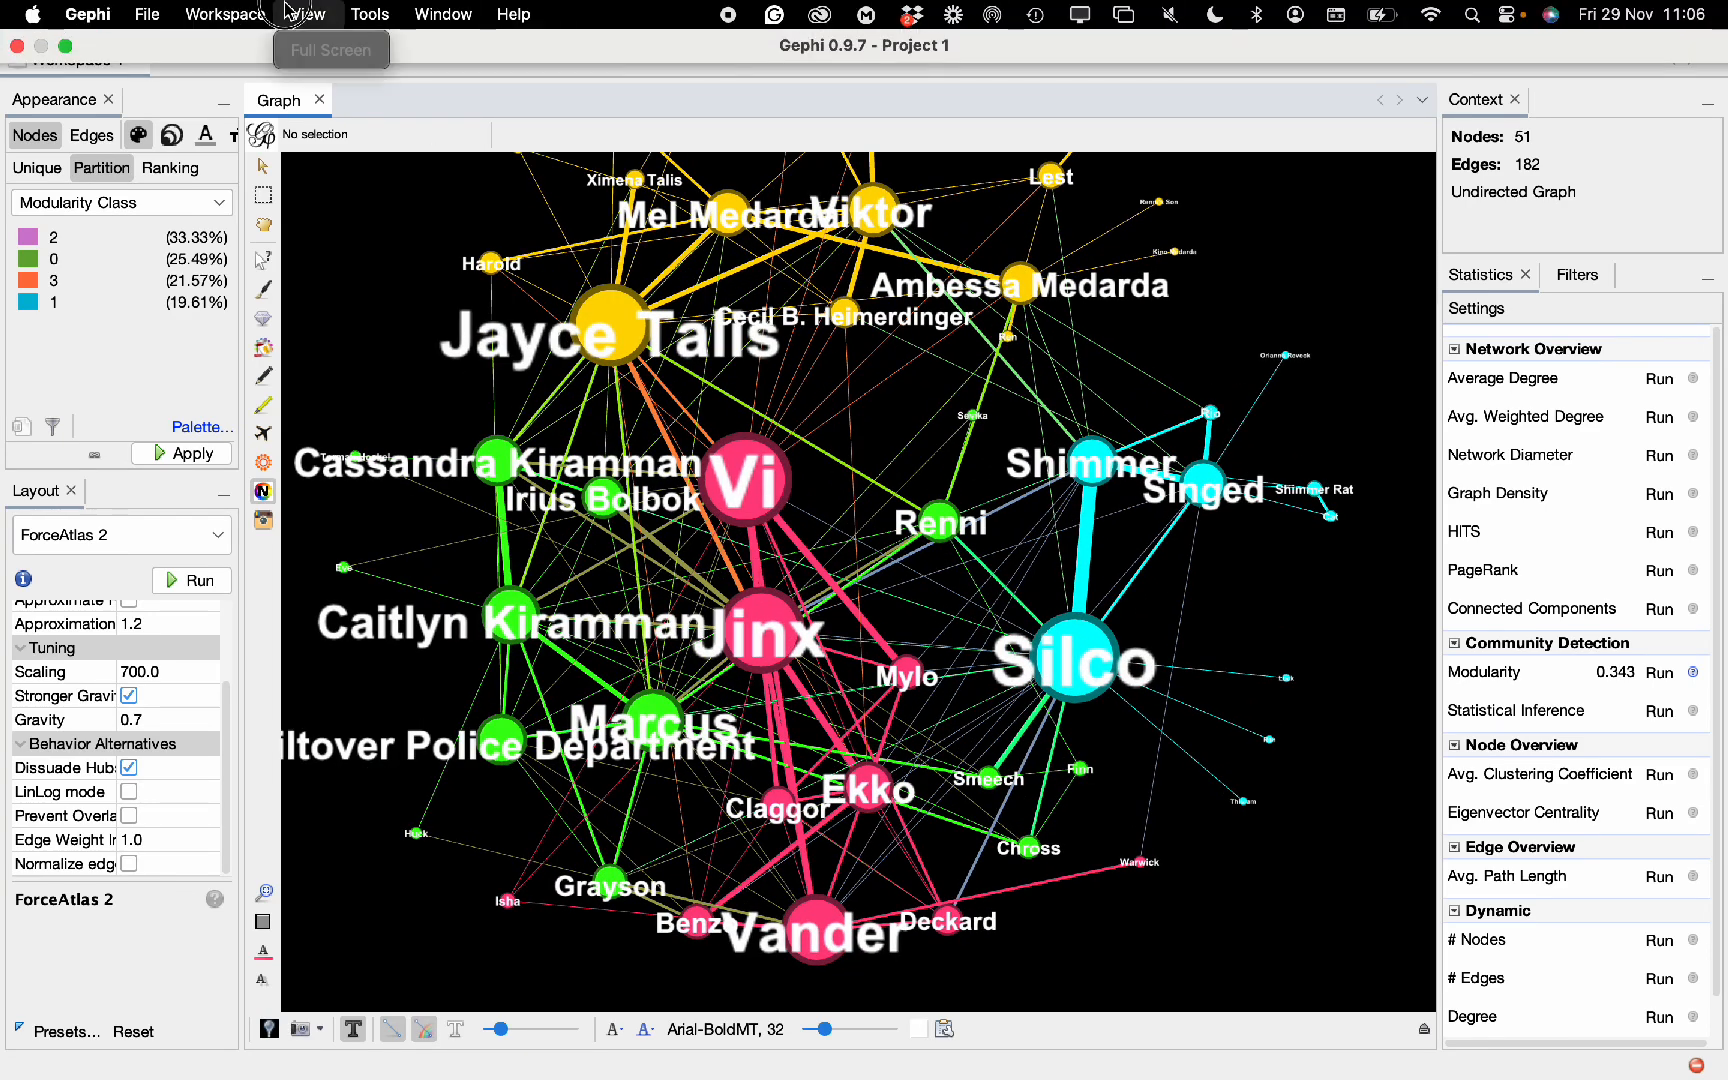
pyautogui.click(143, 185)
pyautogui.click(269, 30)
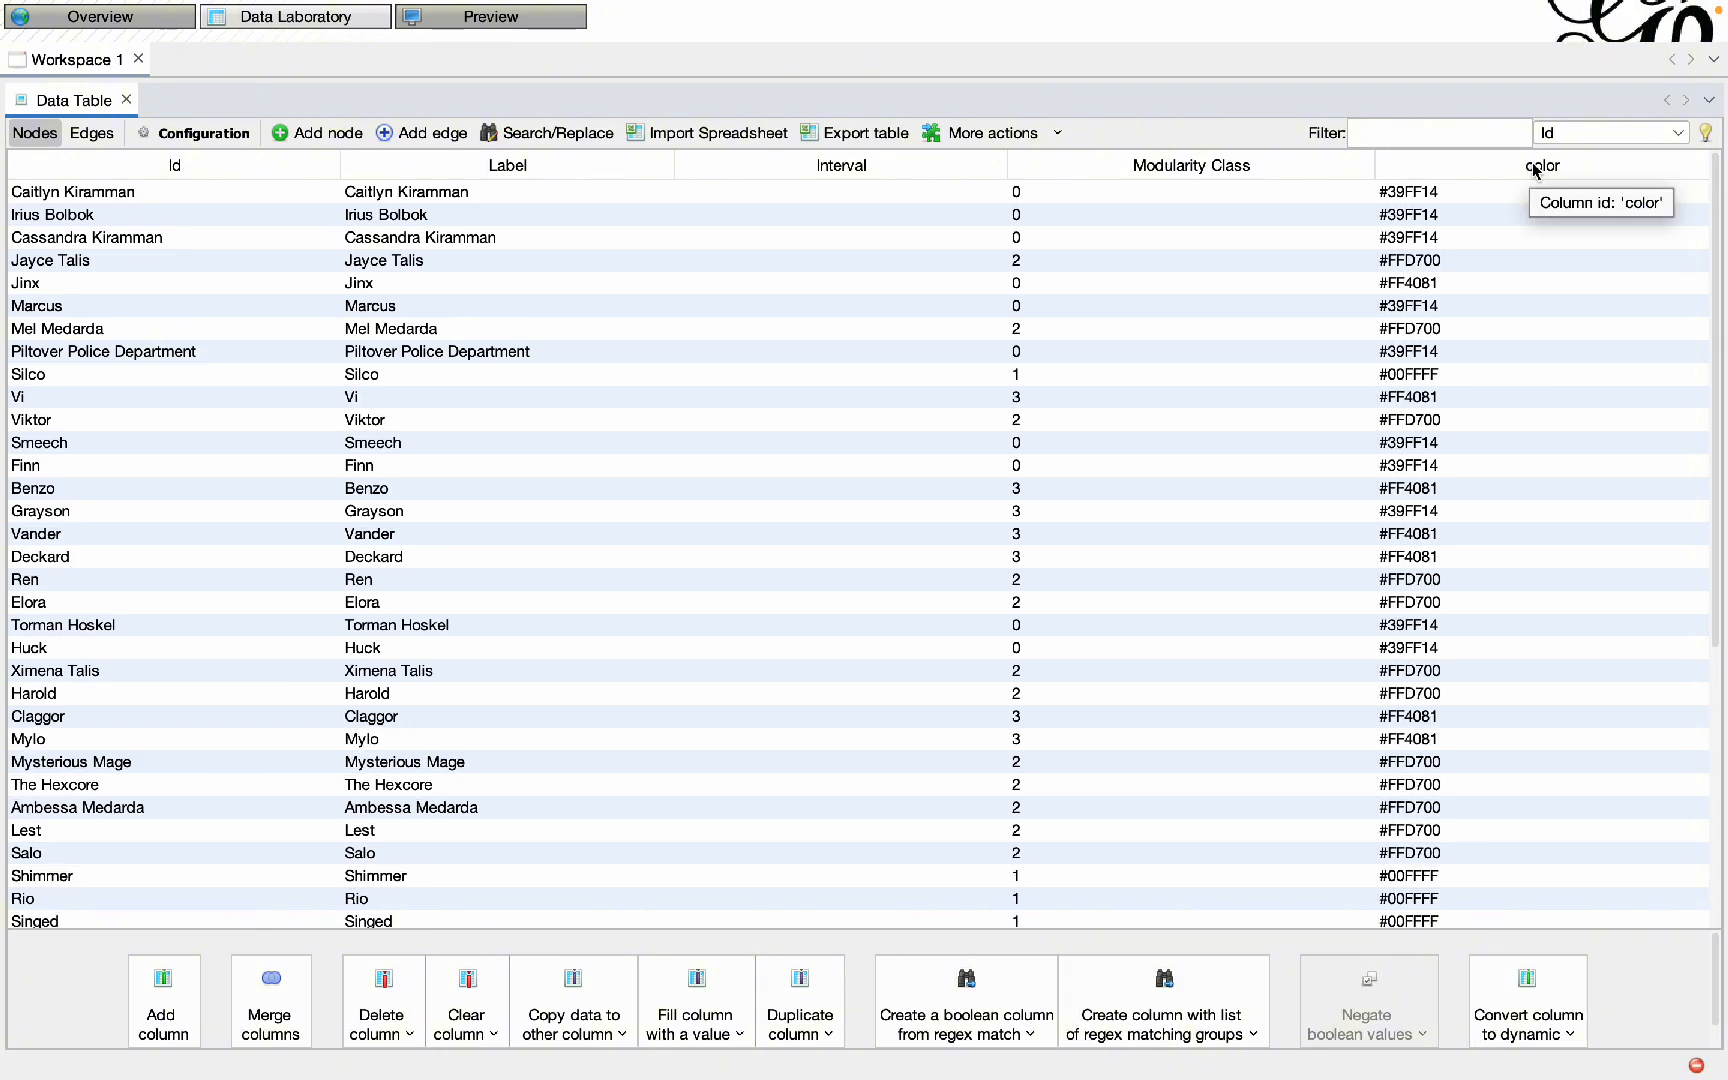
pyautogui.click(46, 17)
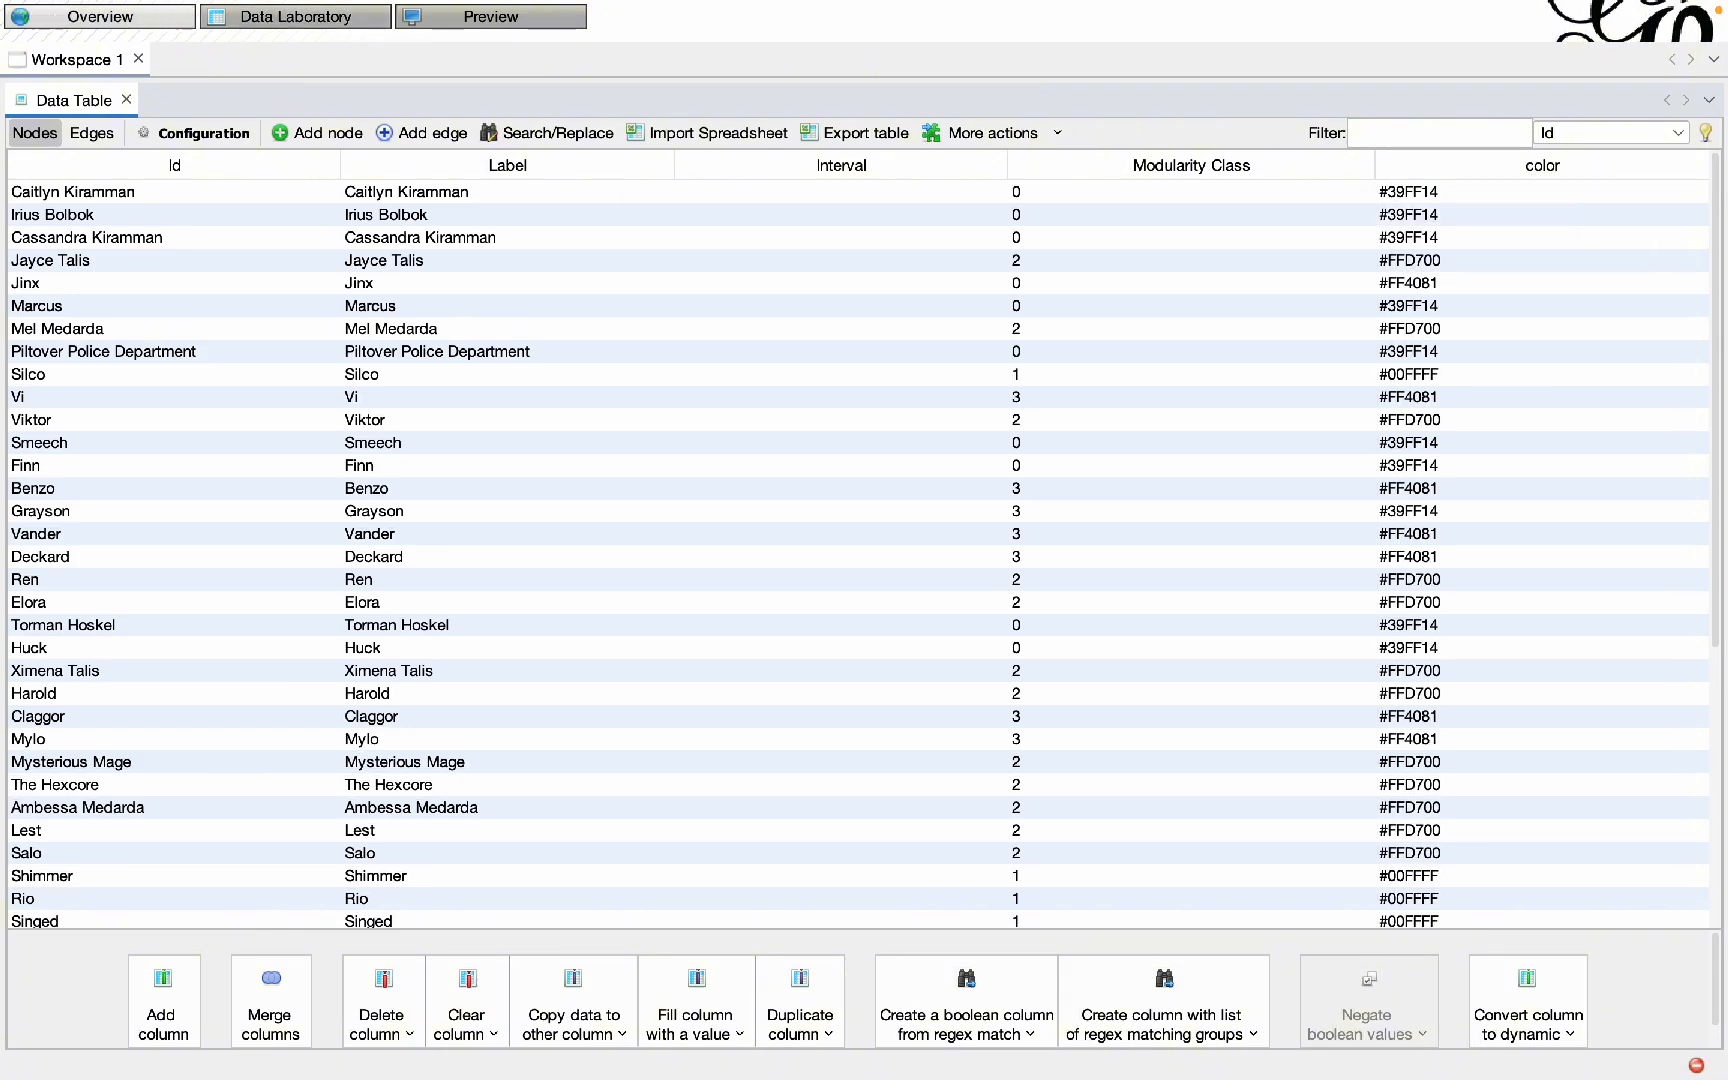
# - Run the Label Adjust layout at speed 1.0 with node size included to separate the overlapping labels
pyautogui.moveTo(636, 618)
pyautogui.mouseDown()
pyautogui.moveTo(668, 597)
pyautogui.moveTo(654, 600)
pyautogui.mouseUp()
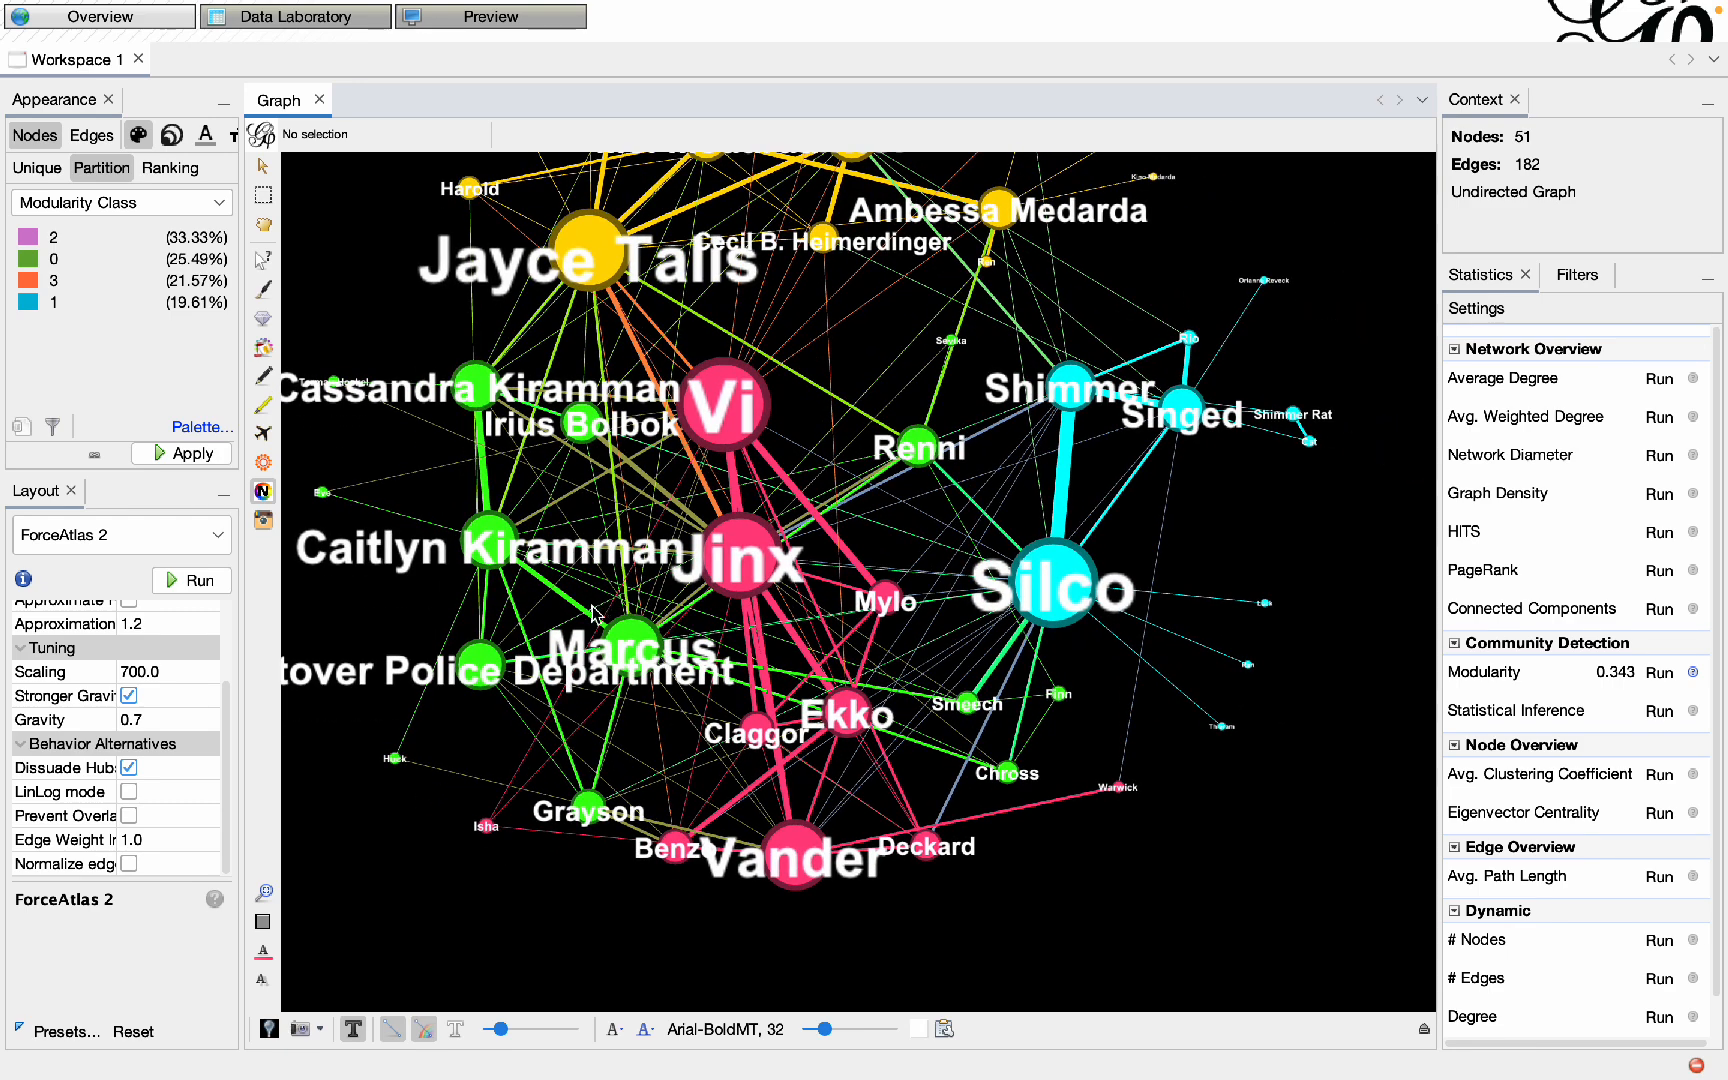
pyautogui.moveTo(570, 640); pyautogui.dragTo(614, 607)
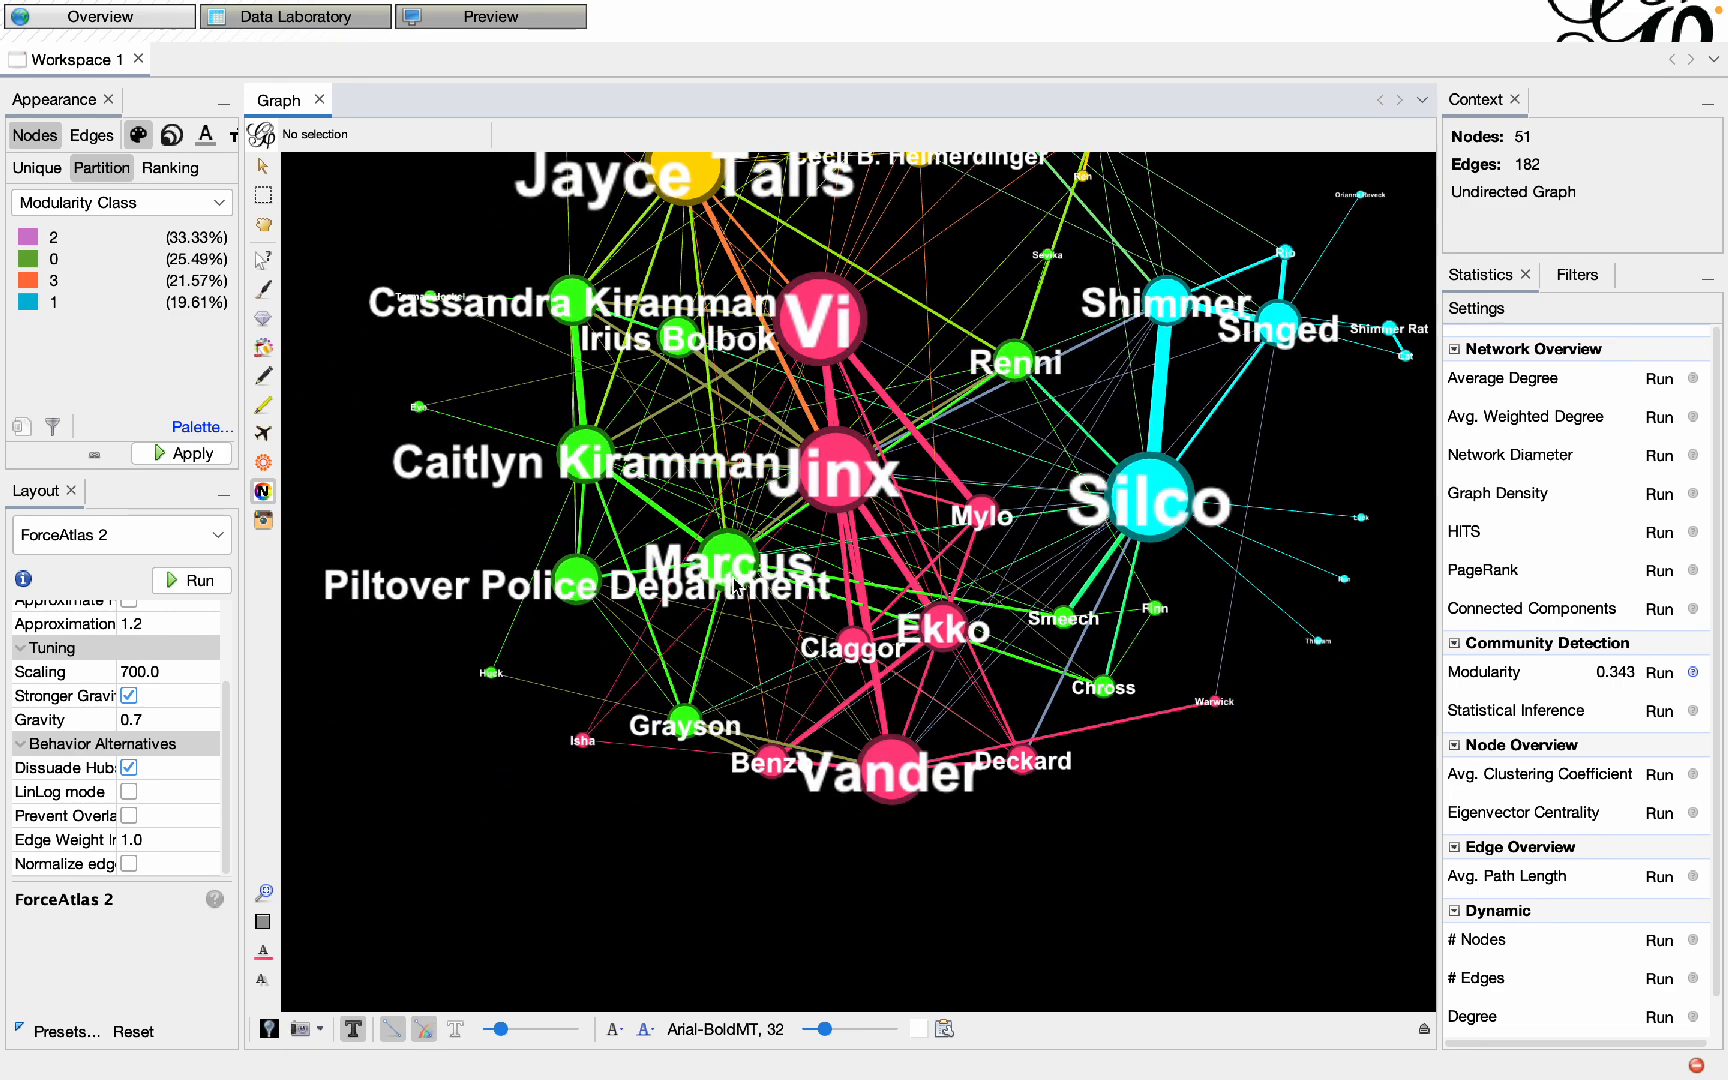
pyautogui.click(215, 535)
pyautogui.click(120, 770)
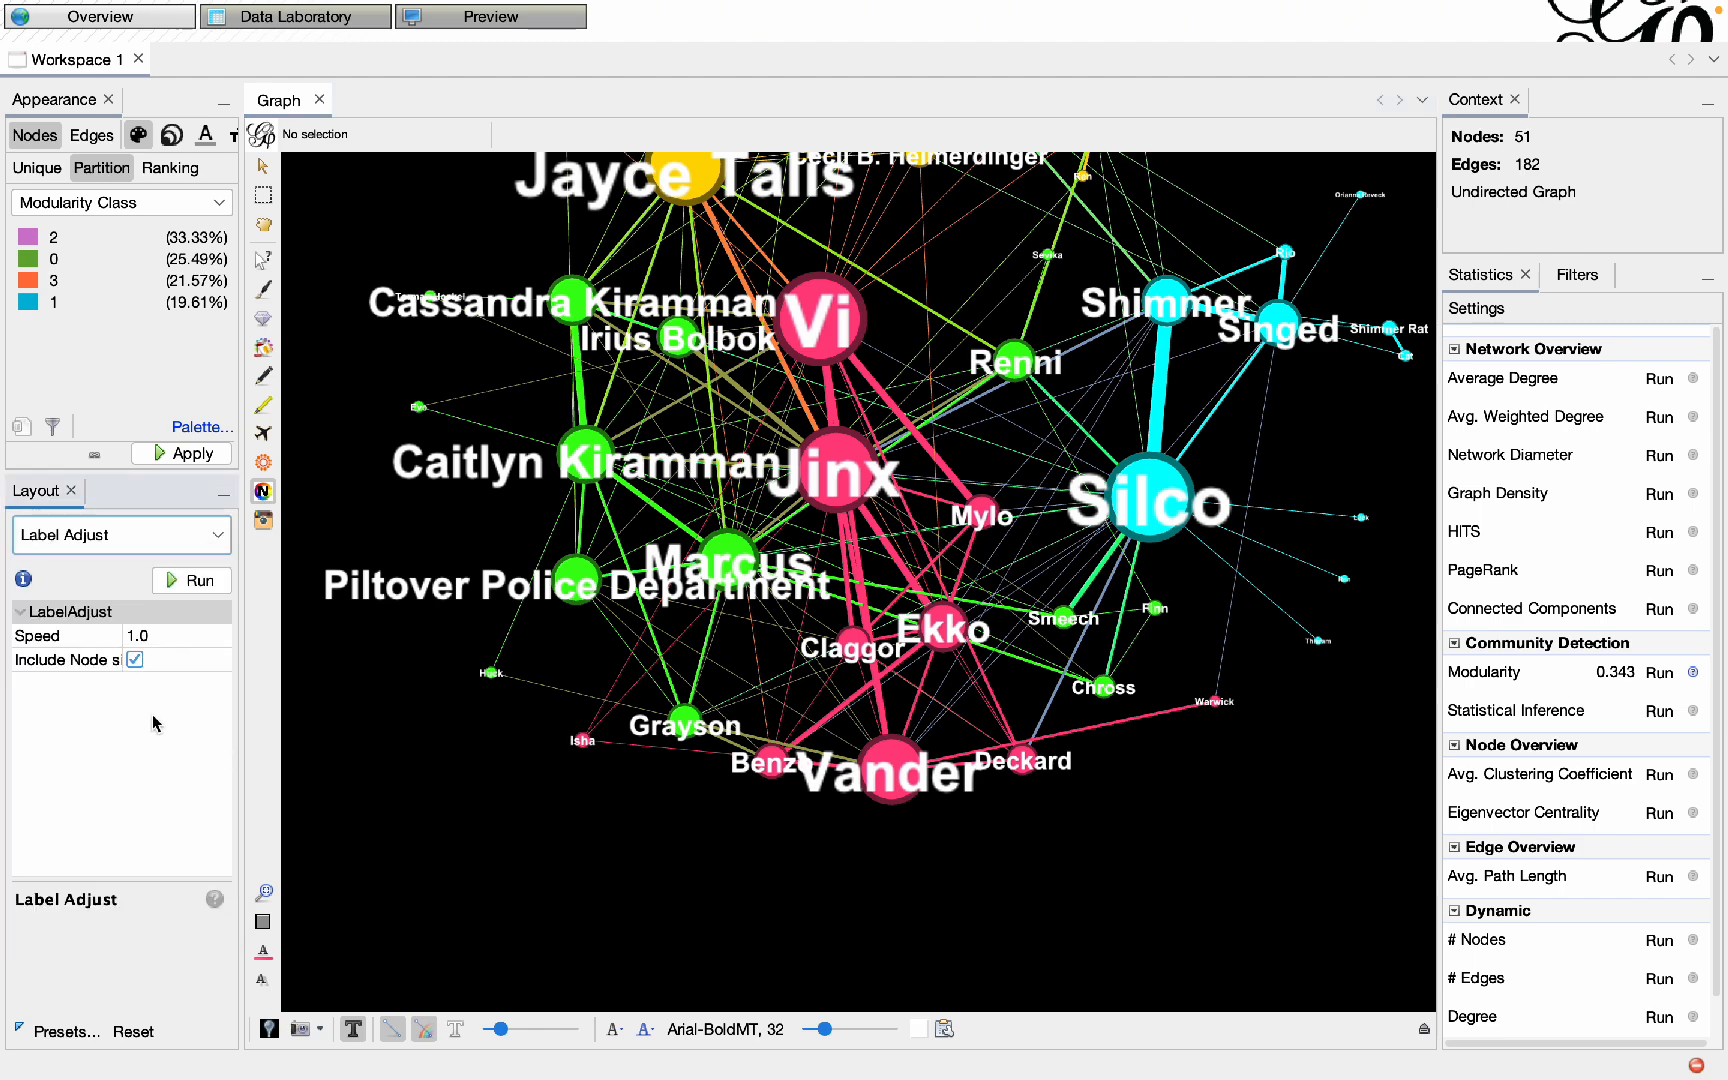
pyautogui.click(196, 581)
pyautogui.scroll(-3, 604, 544)
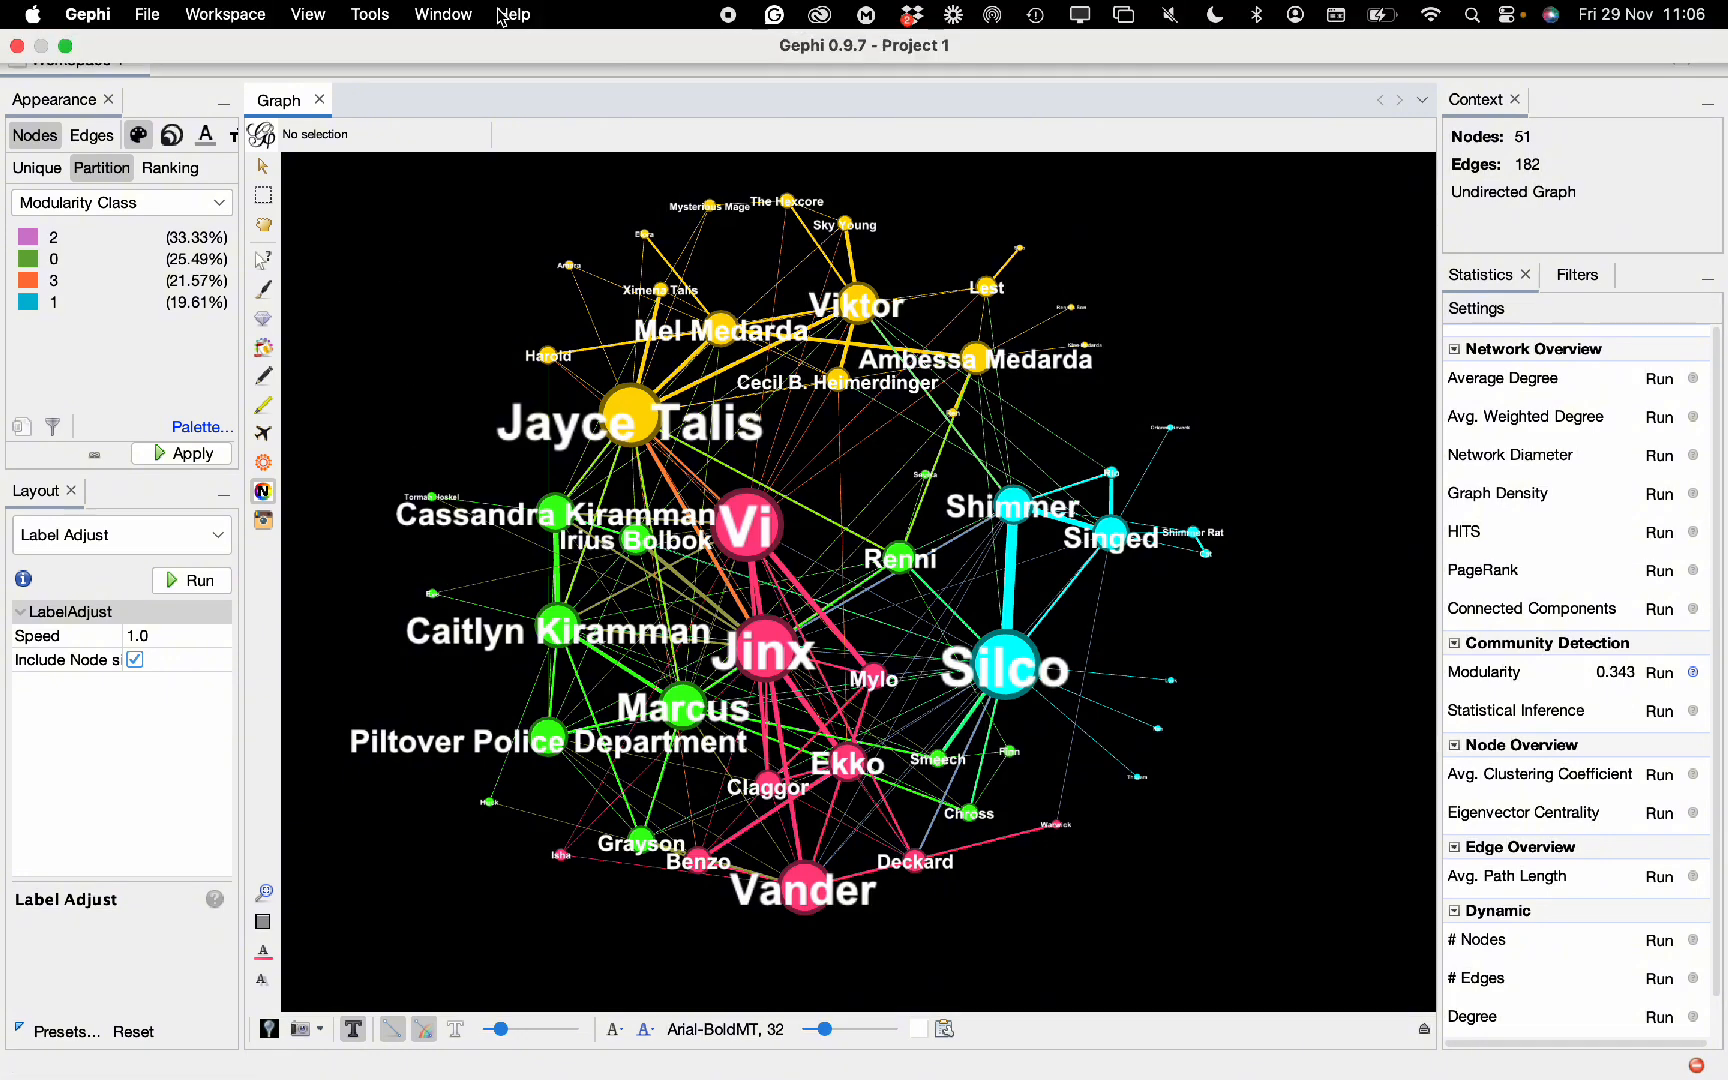
# - Go to the Preview workspace, narrow the settings area and render the network with the Default preset
pyautogui.click(478, 16)
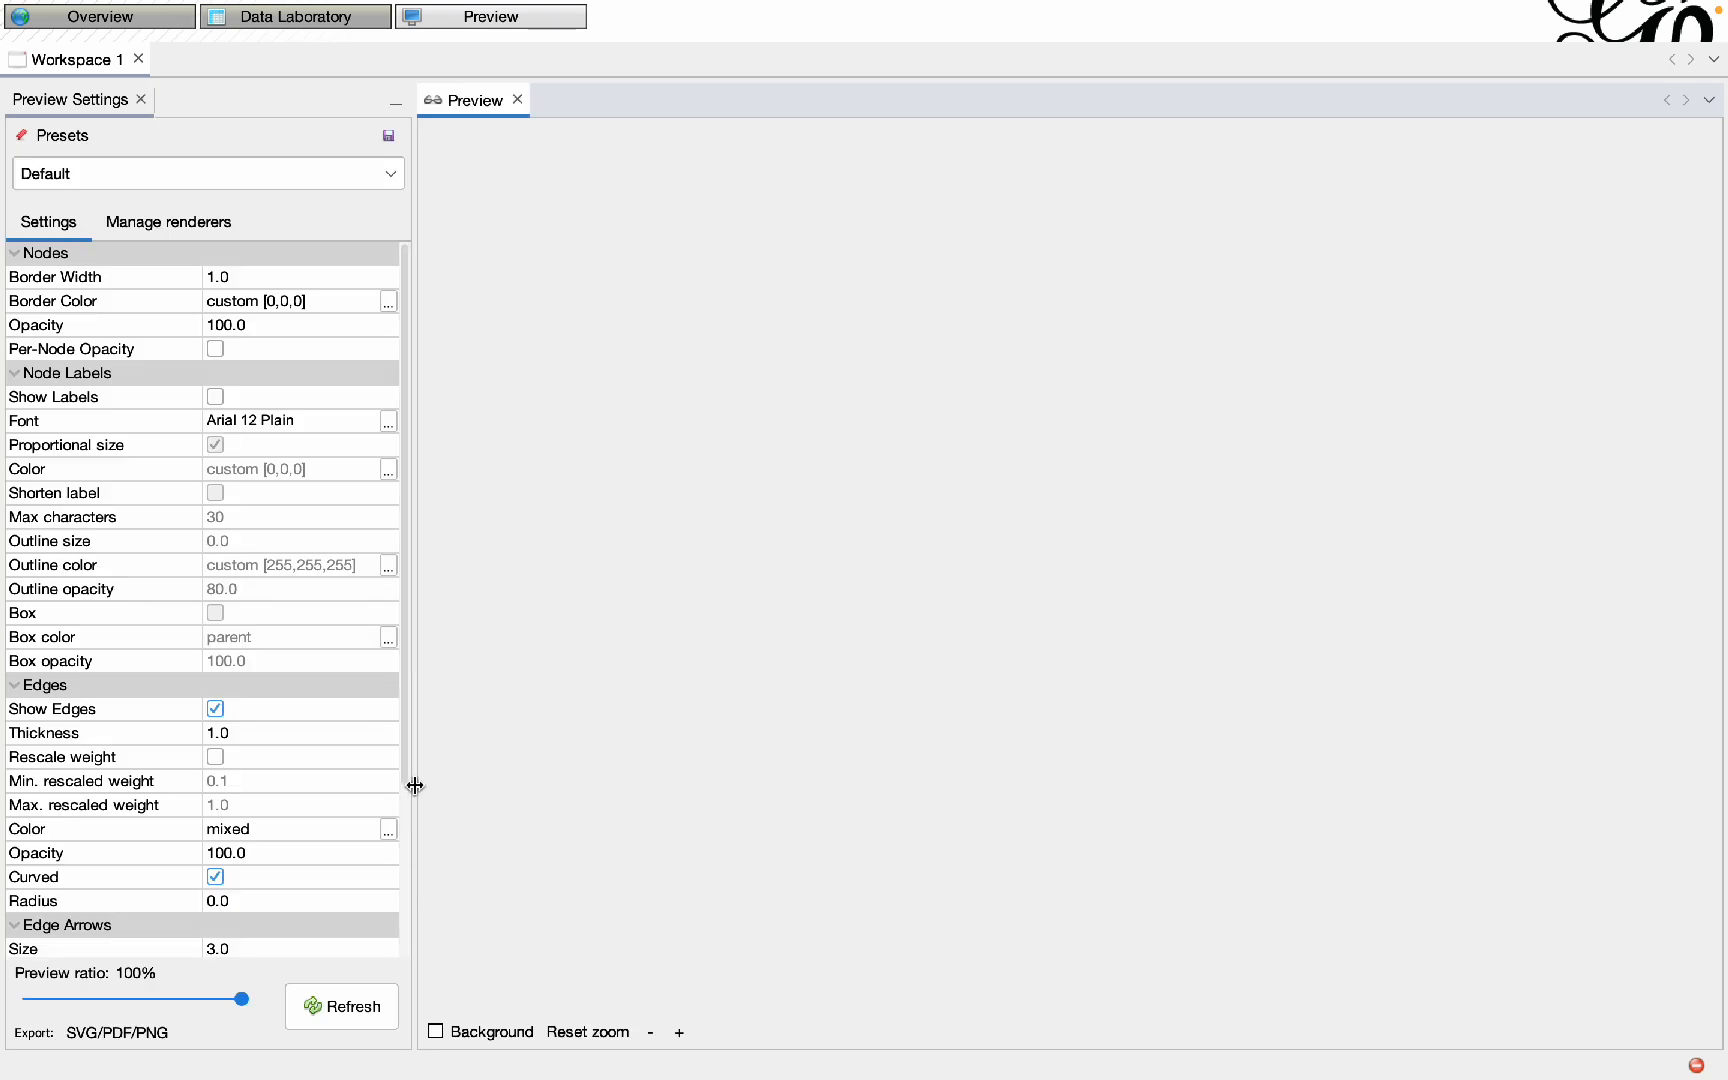
pyautogui.moveTo(413, 783); pyautogui.dragTo(335, 800)
pyautogui.click(297, 1008)
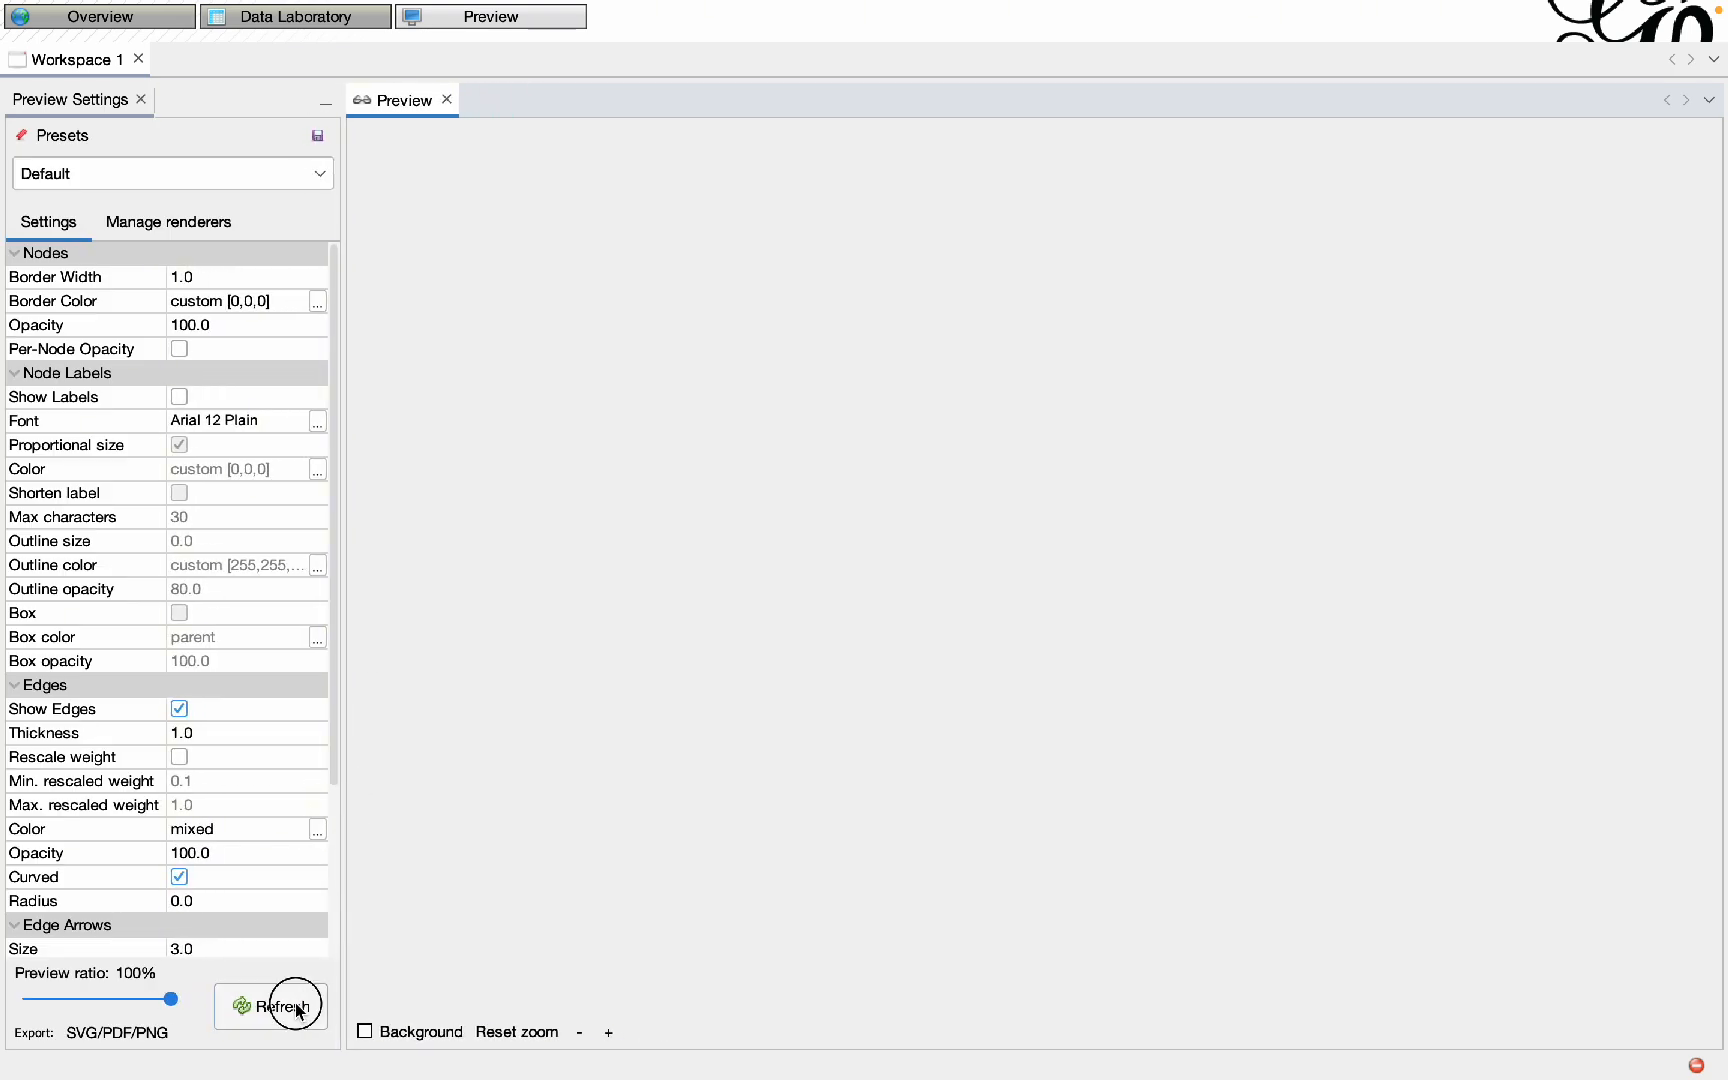
pyautogui.moveTo(632, 735); pyautogui.dragTo(571, 725)
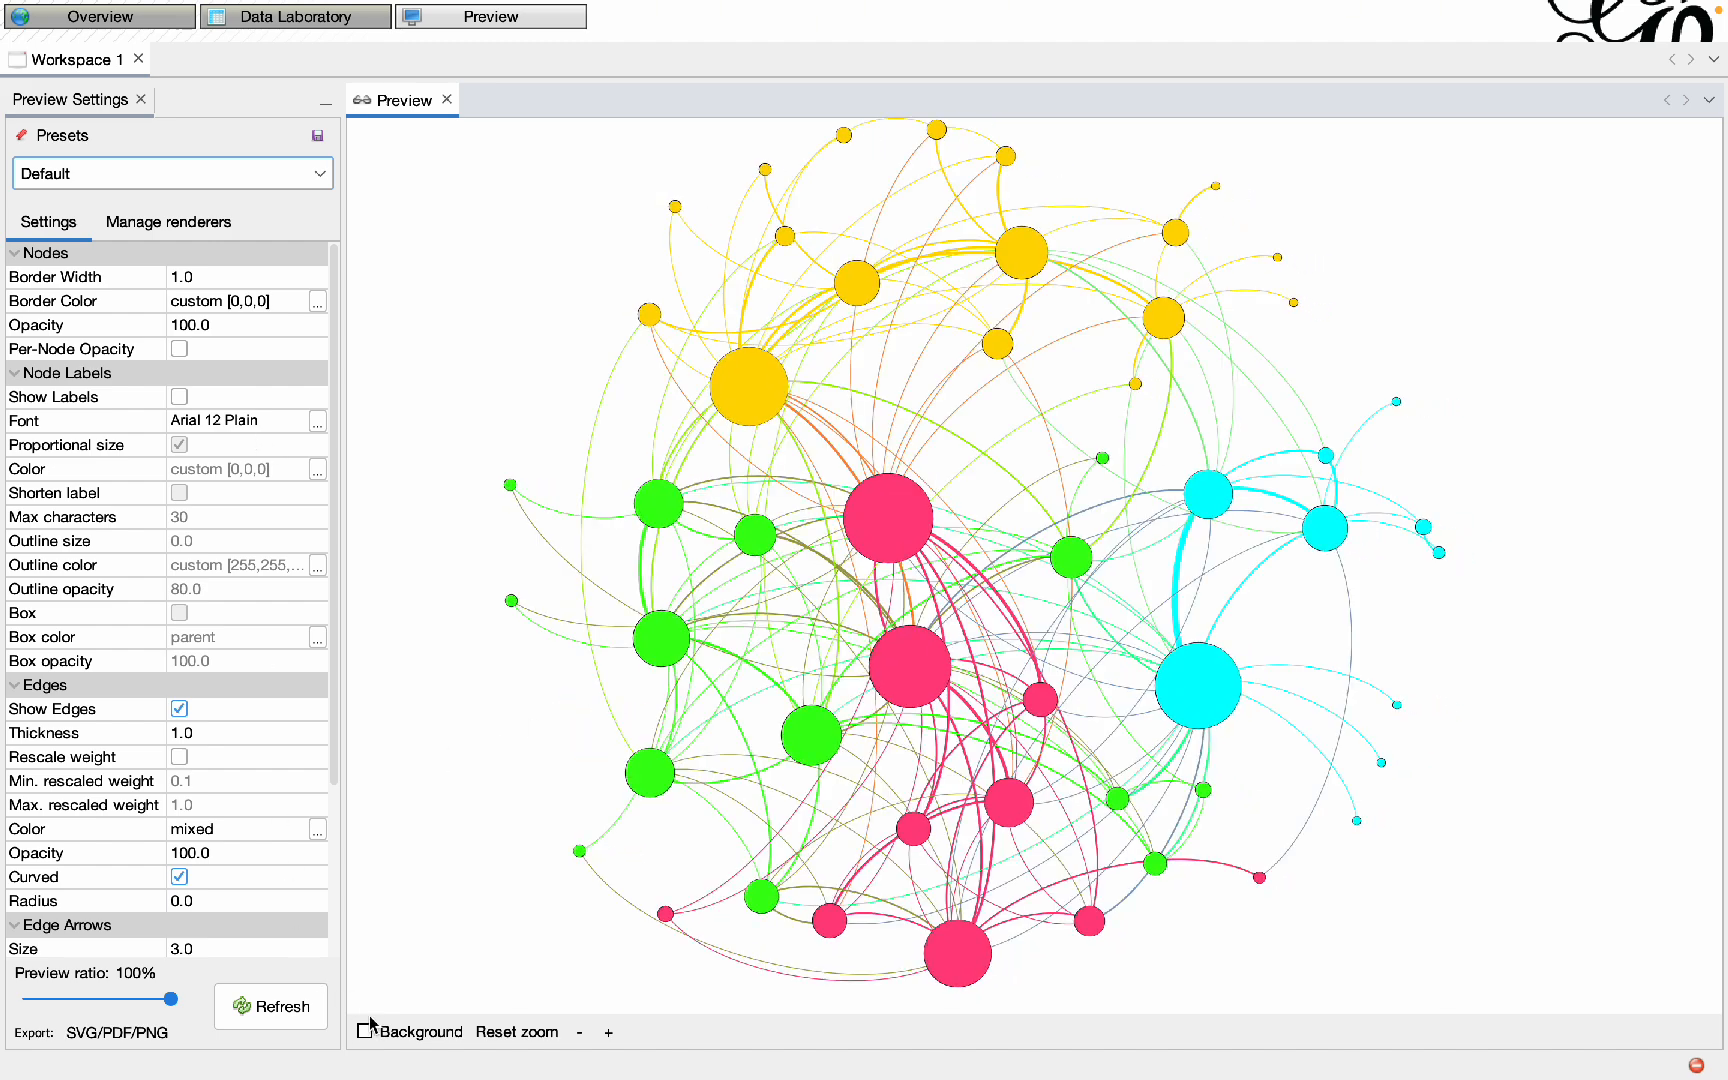
# - Set the preview background to near-black 0D0D0D
pyautogui.click(397, 1030)
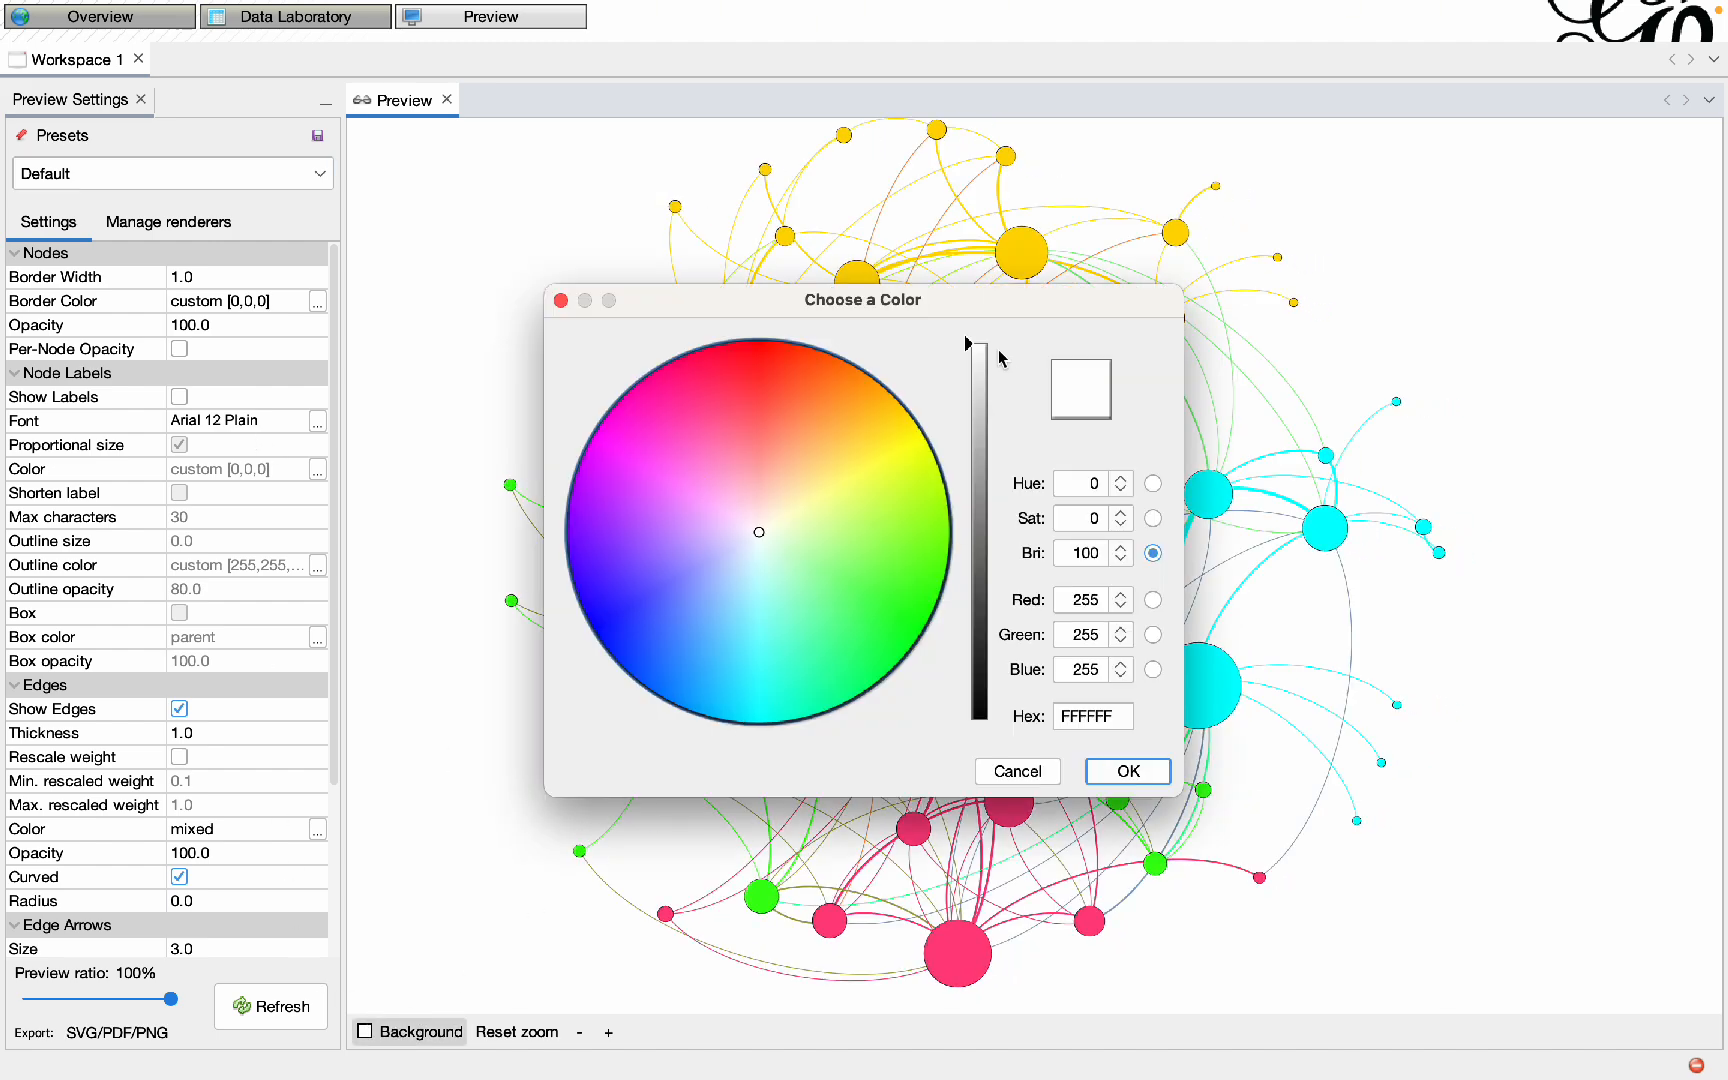
pyautogui.moveTo(976, 347); pyautogui.dragTo(997, 708)
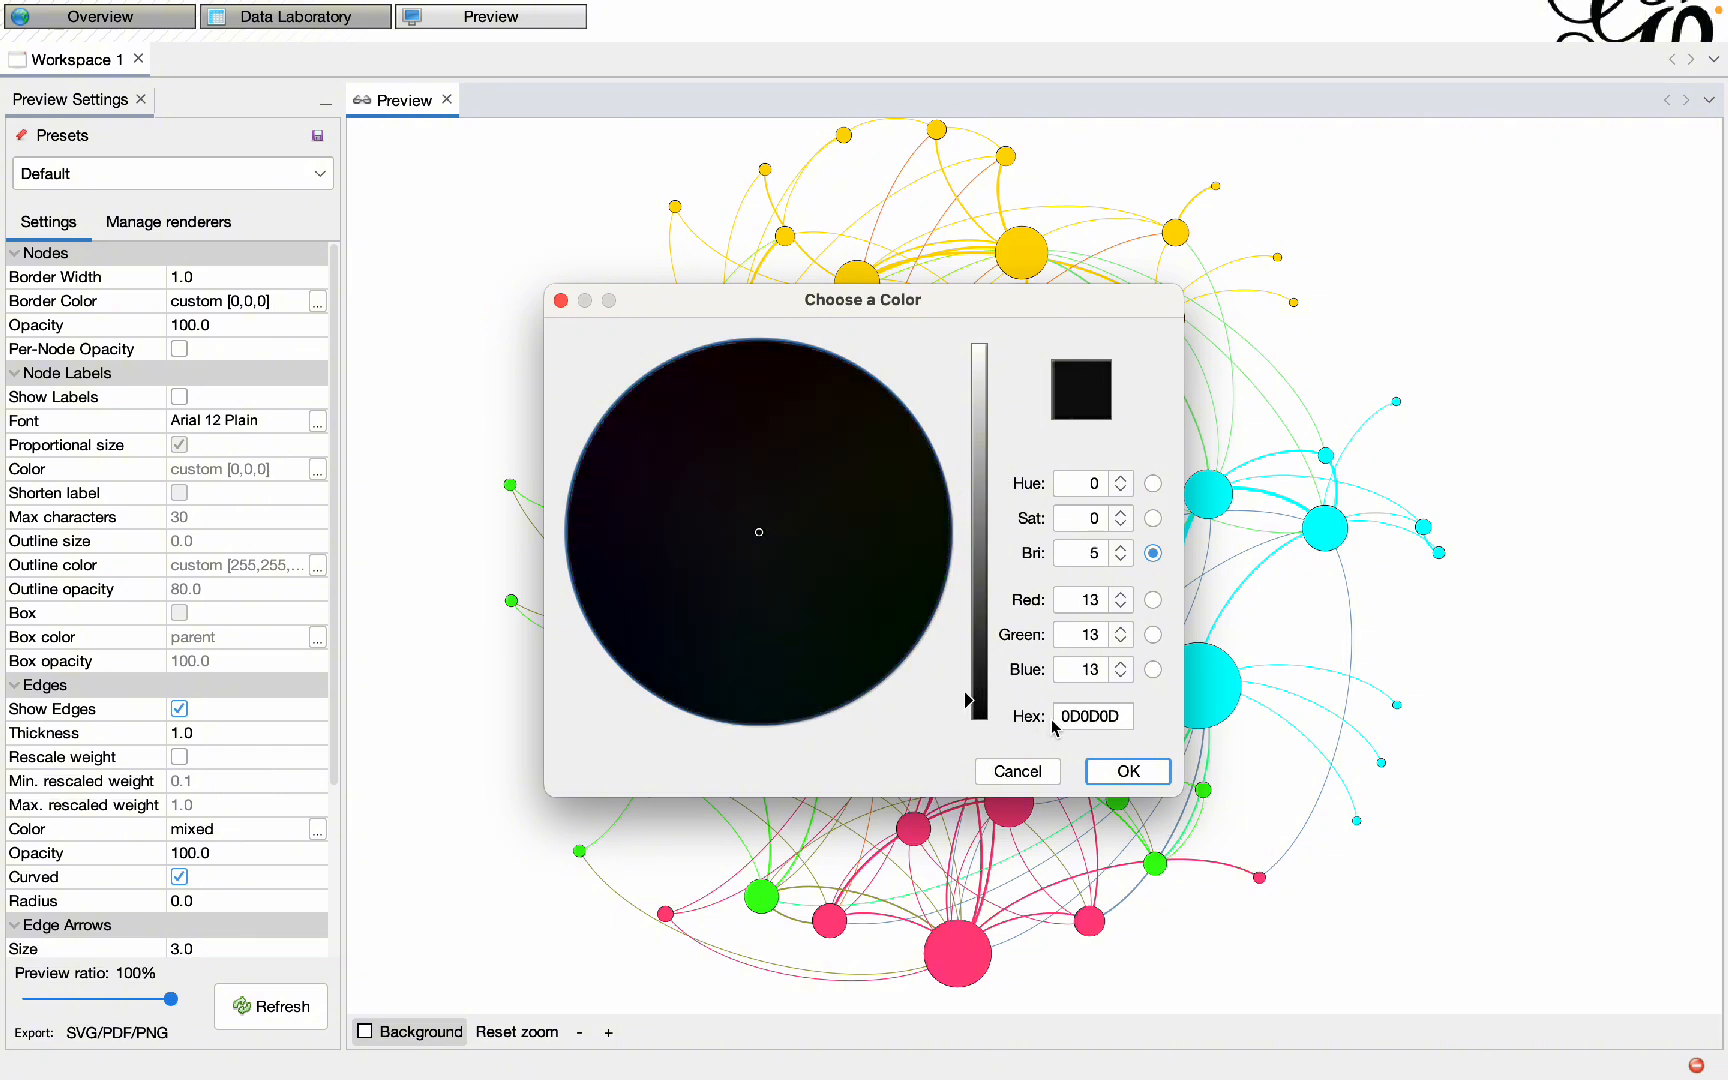
pyautogui.click(1112, 768)
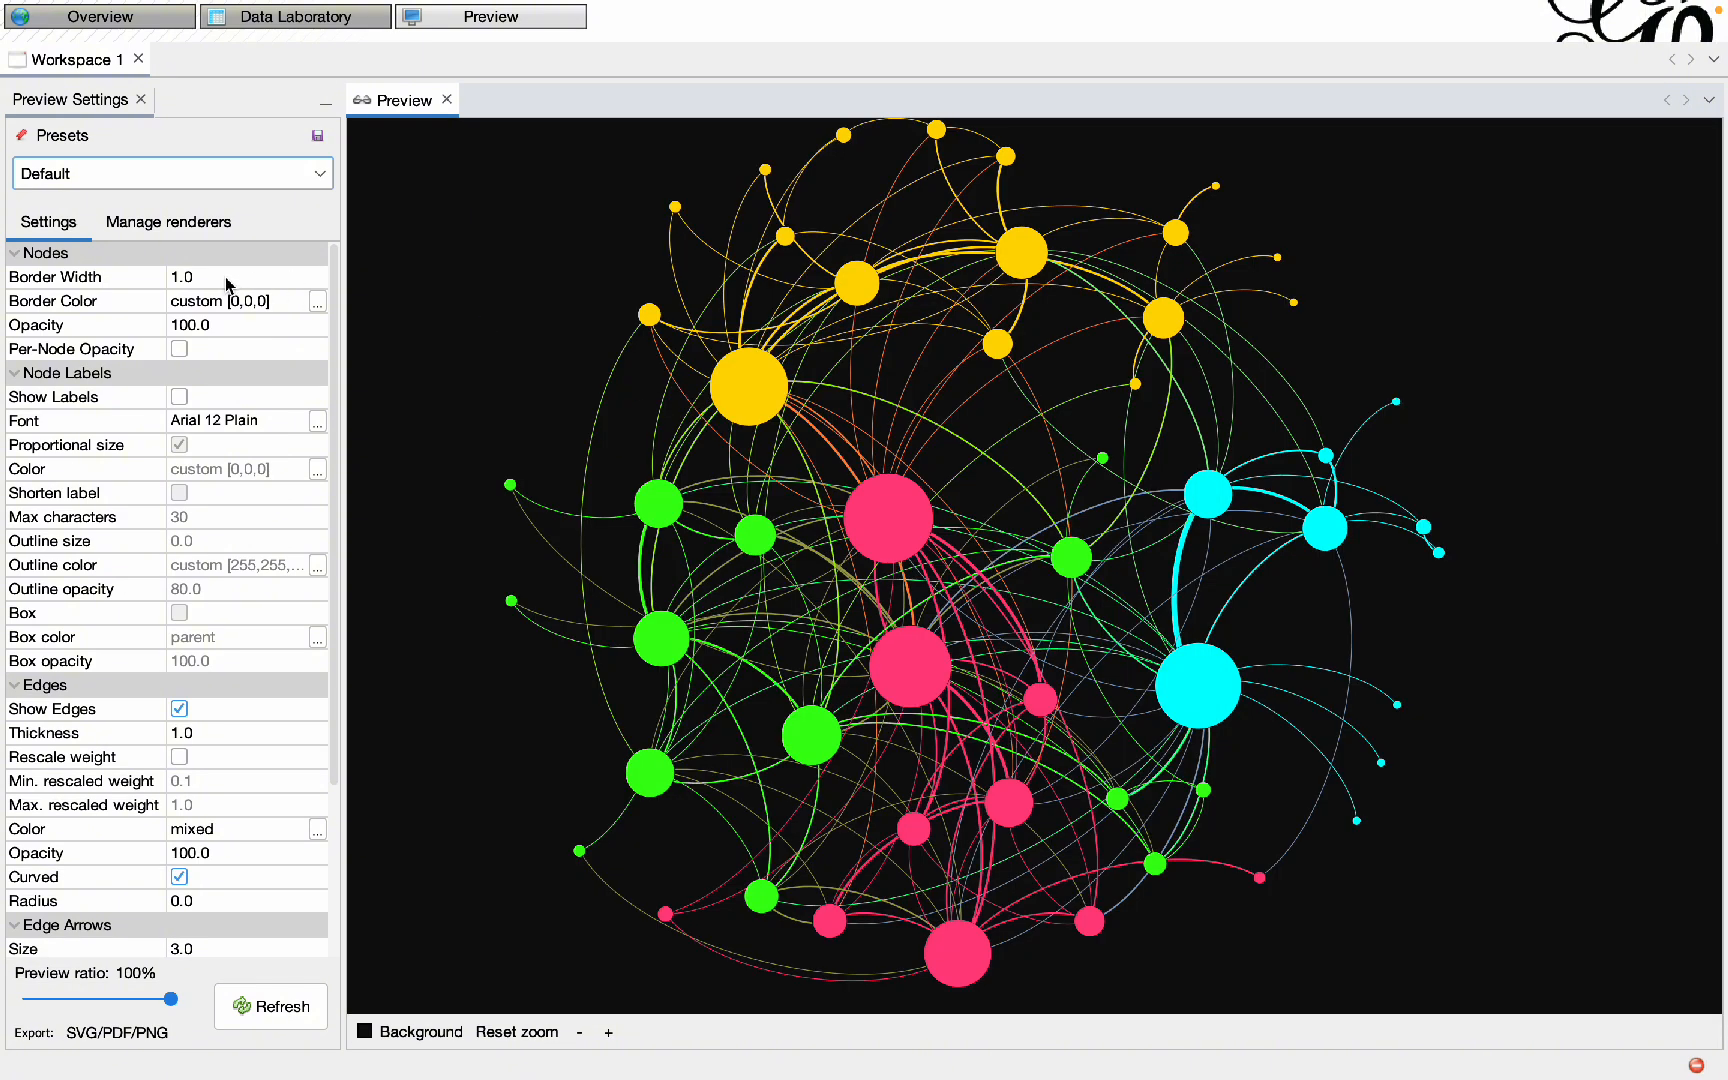
# - Set the preview nodes' border width to 0 and their opacity to 96, and refresh the rendering
pyautogui.click(222, 279)
pyautogui.write('0')
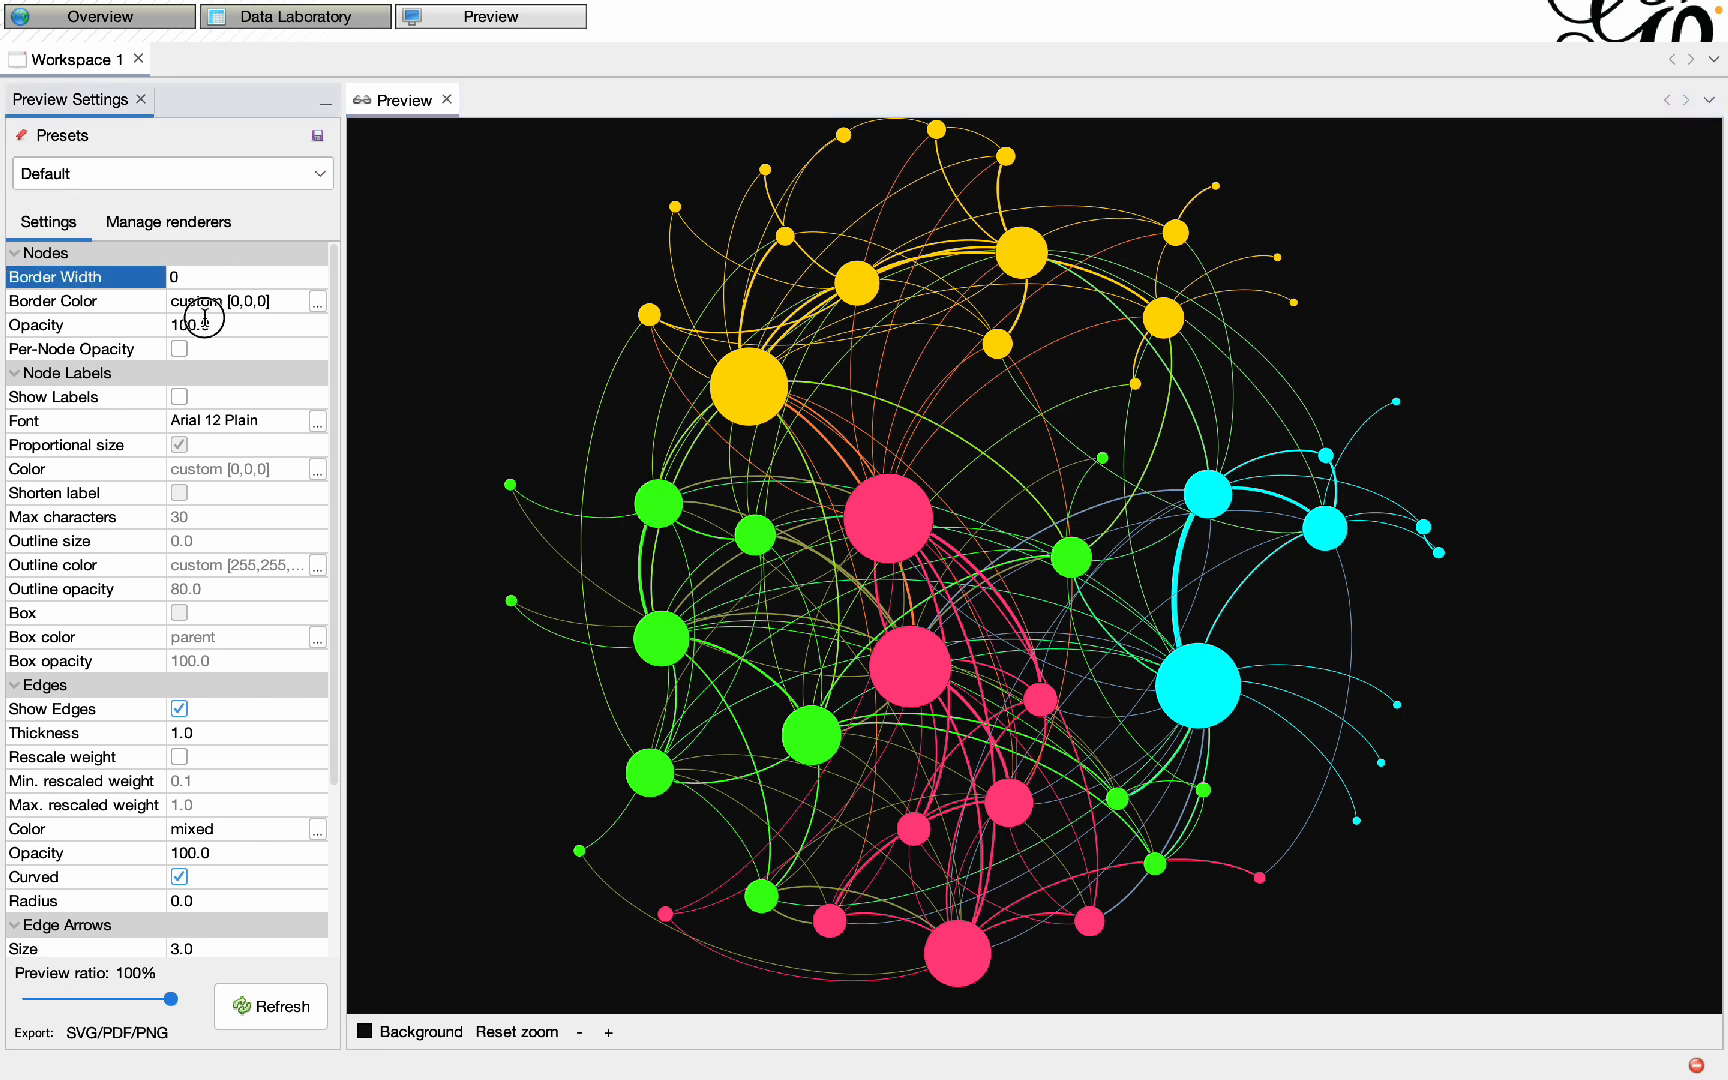
pyautogui.press('Return')
pyautogui.click(210, 325)
pyautogui.write('85')
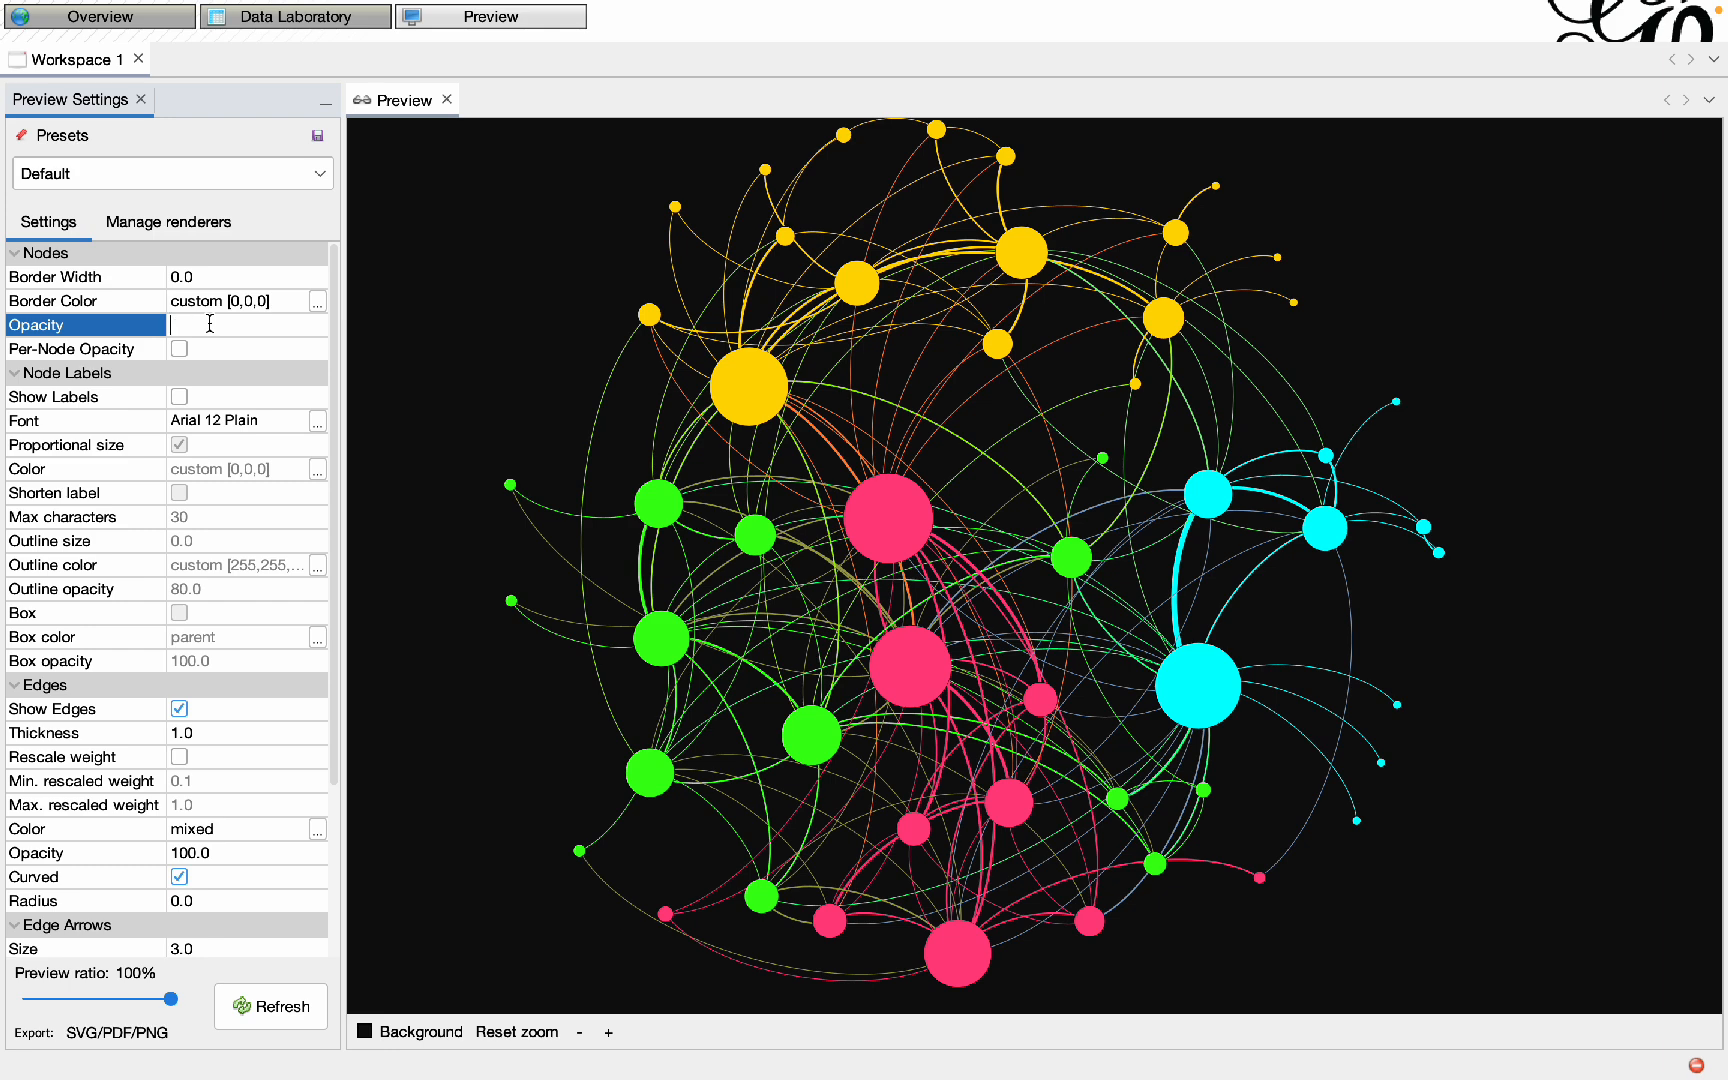
pyautogui.write('96')
pyautogui.click(268, 1010)
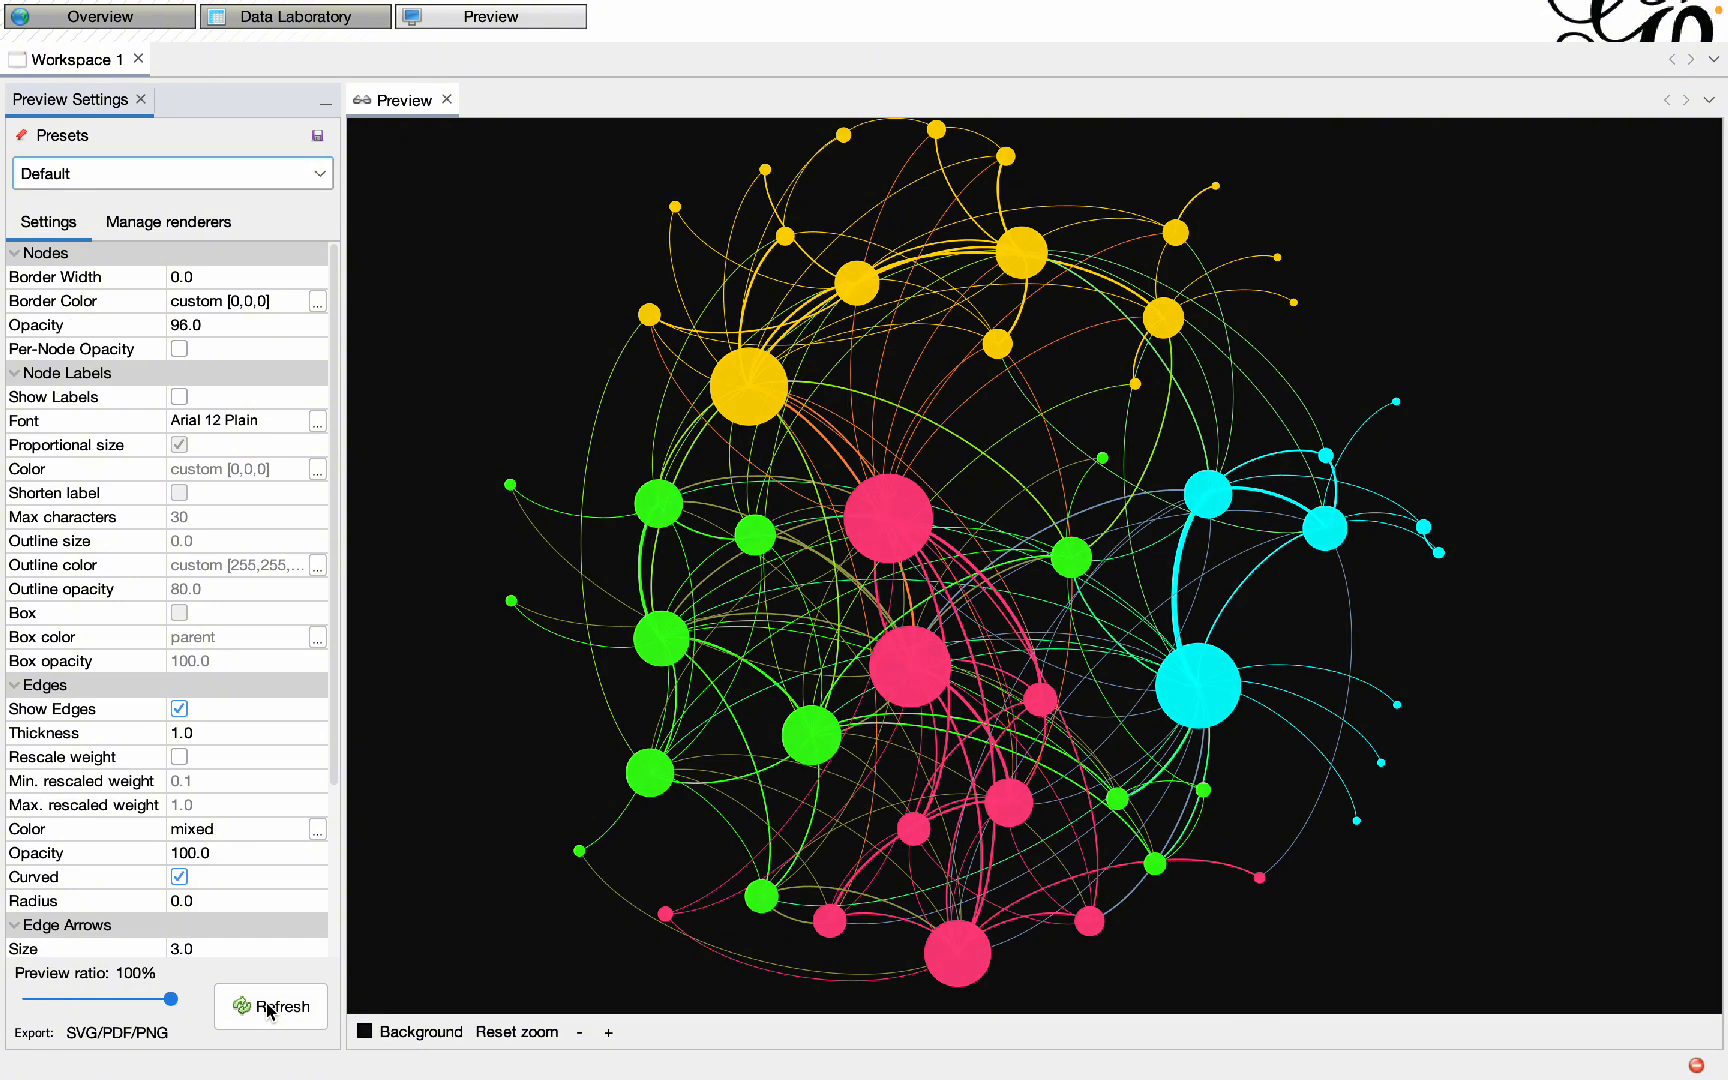
# - Show the node labels in the preview in Arial 8 Plain and refresh the rendering
pyautogui.click(179, 397)
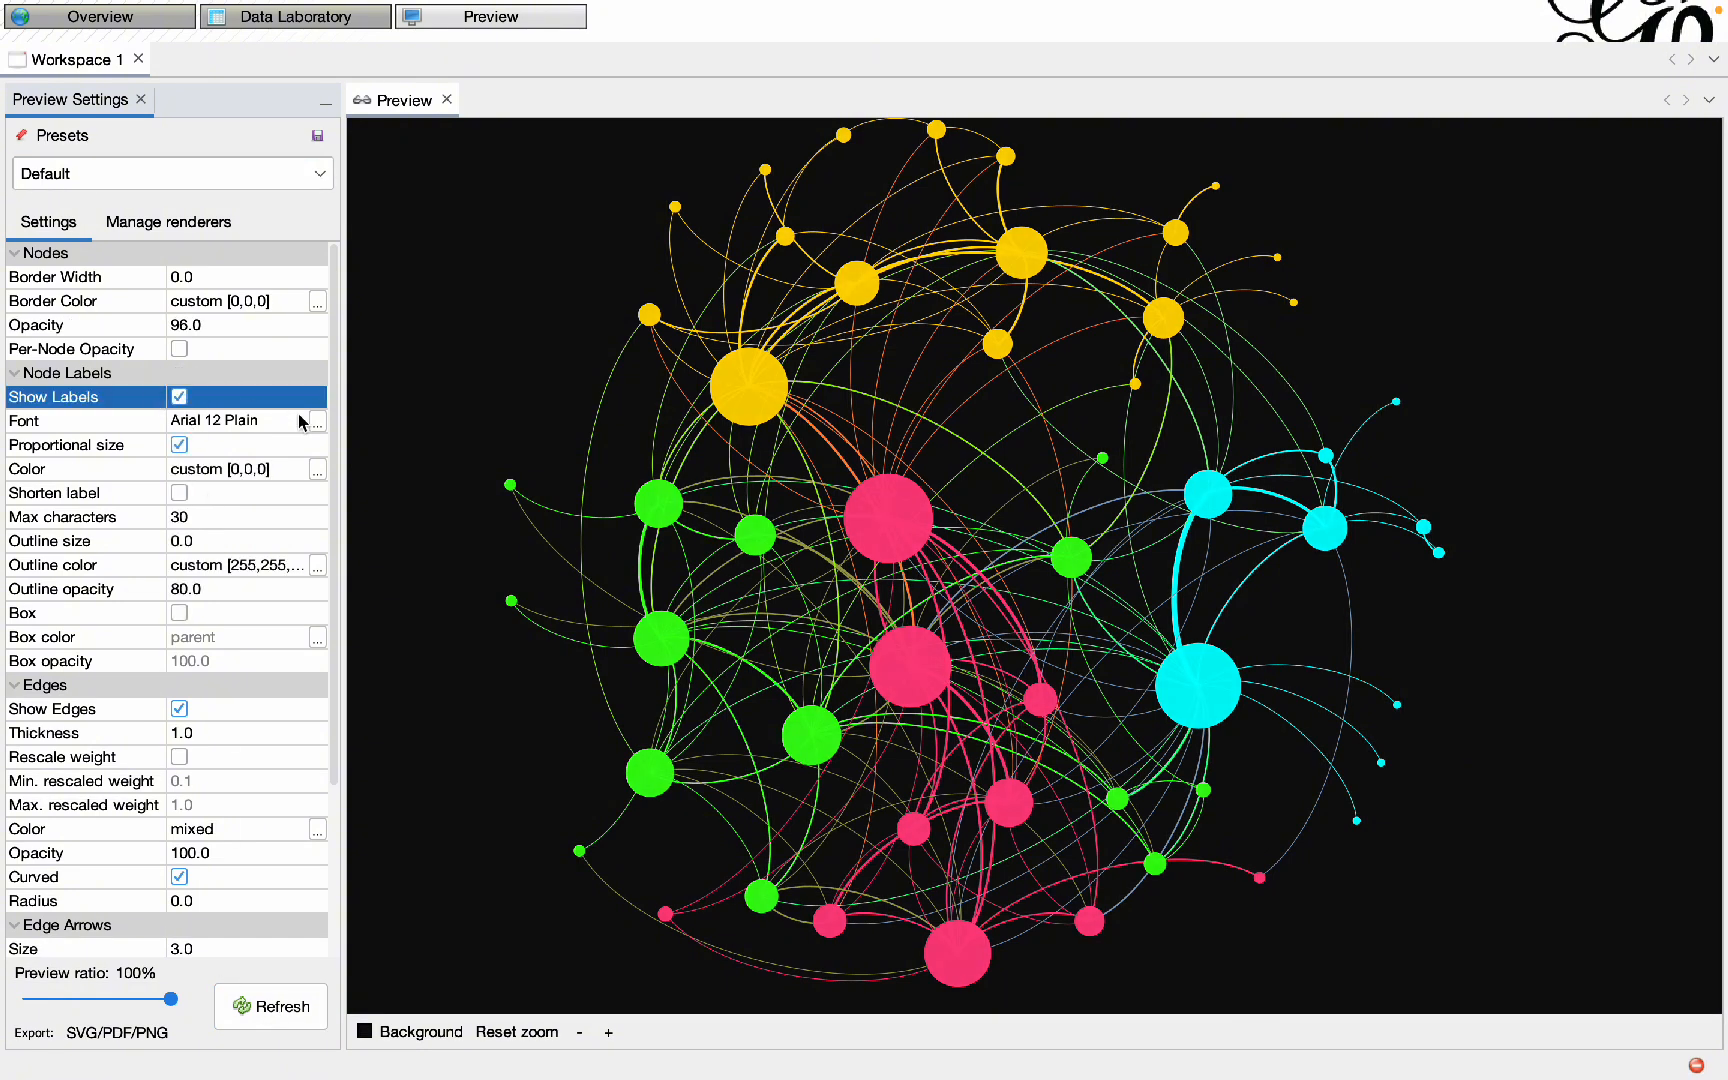
pyautogui.click(317, 421)
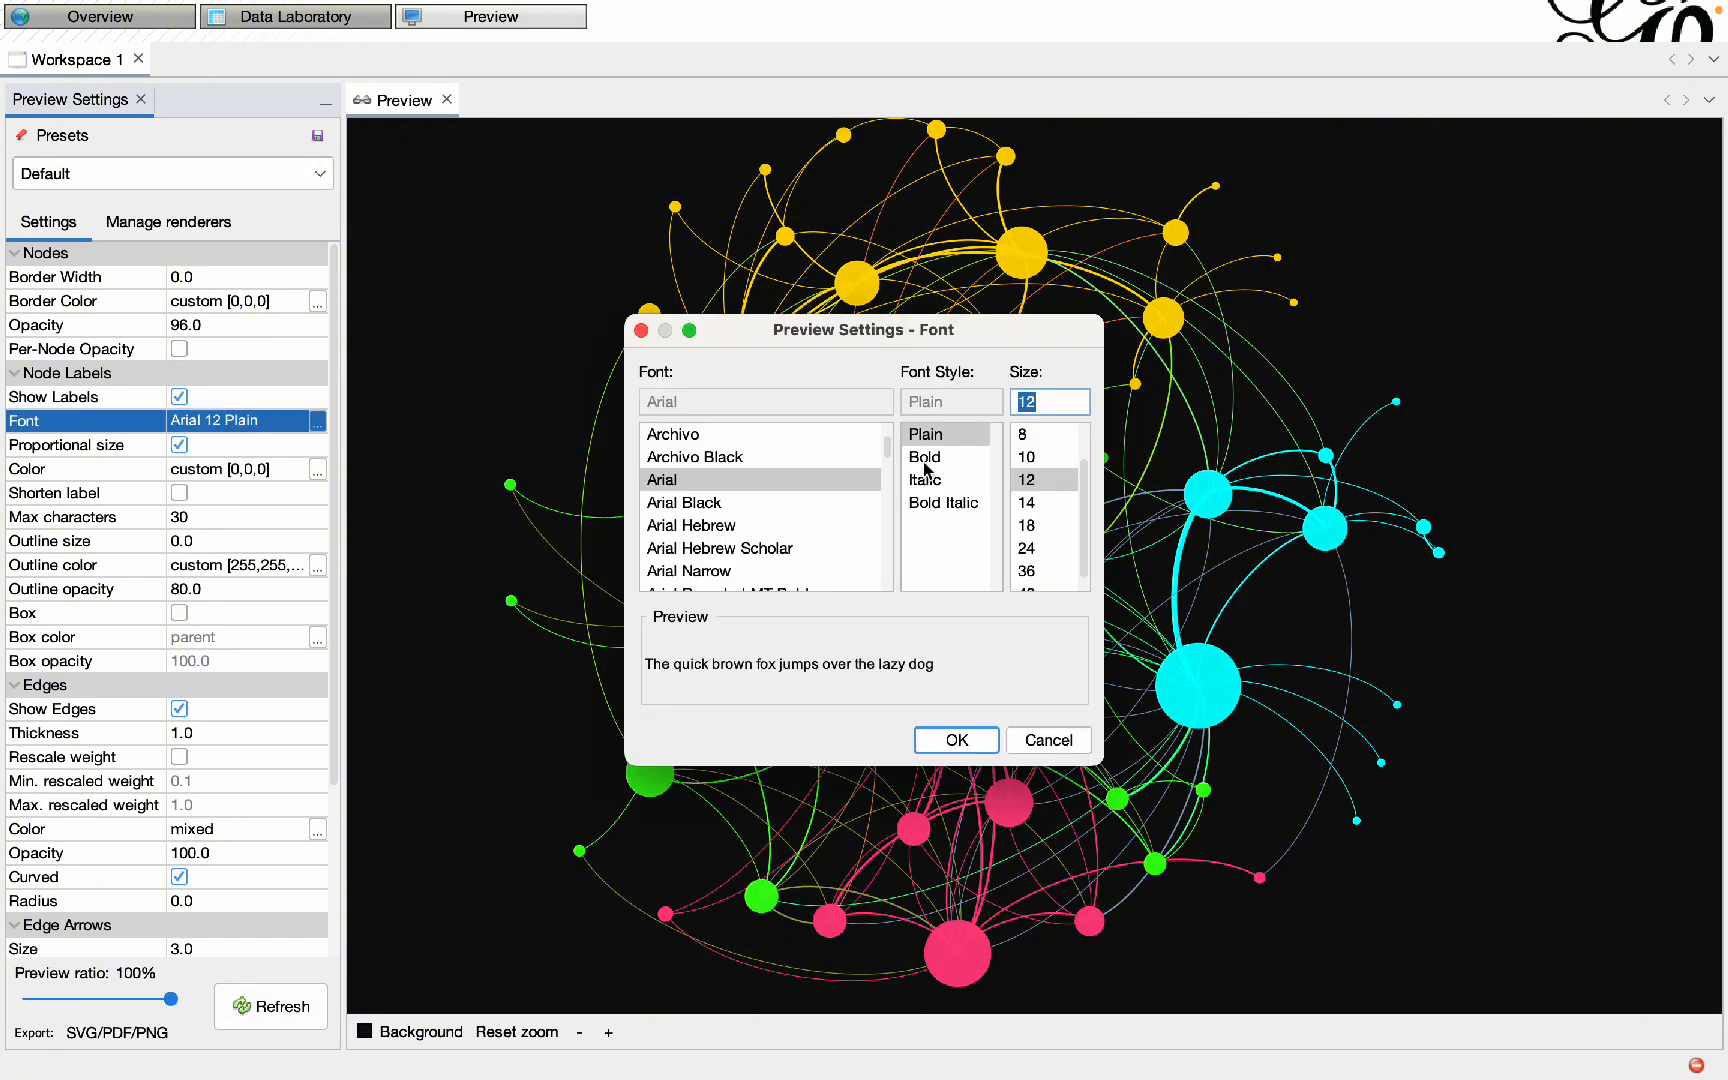
pyautogui.click(1022, 434)
pyautogui.click(957, 740)
pyautogui.click(263, 1010)
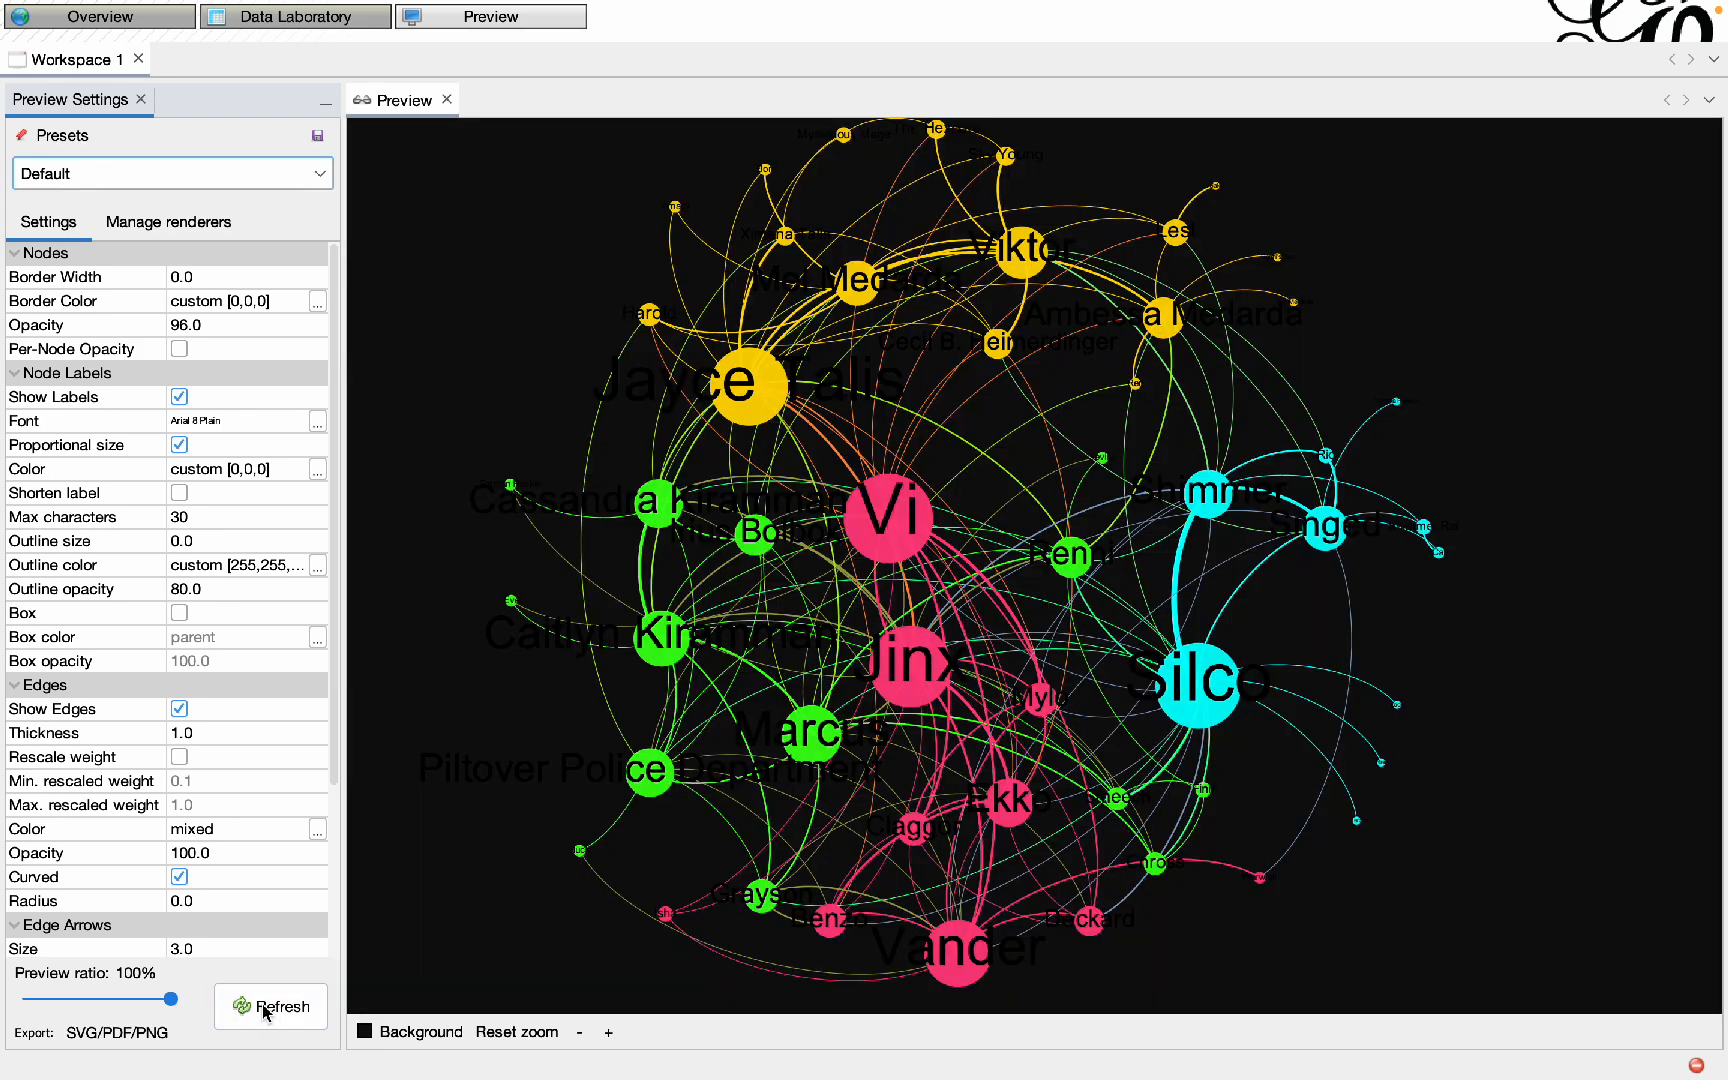
# - Reduce the node label font size to 5 and refresh the preview
pyautogui.click(317, 421)
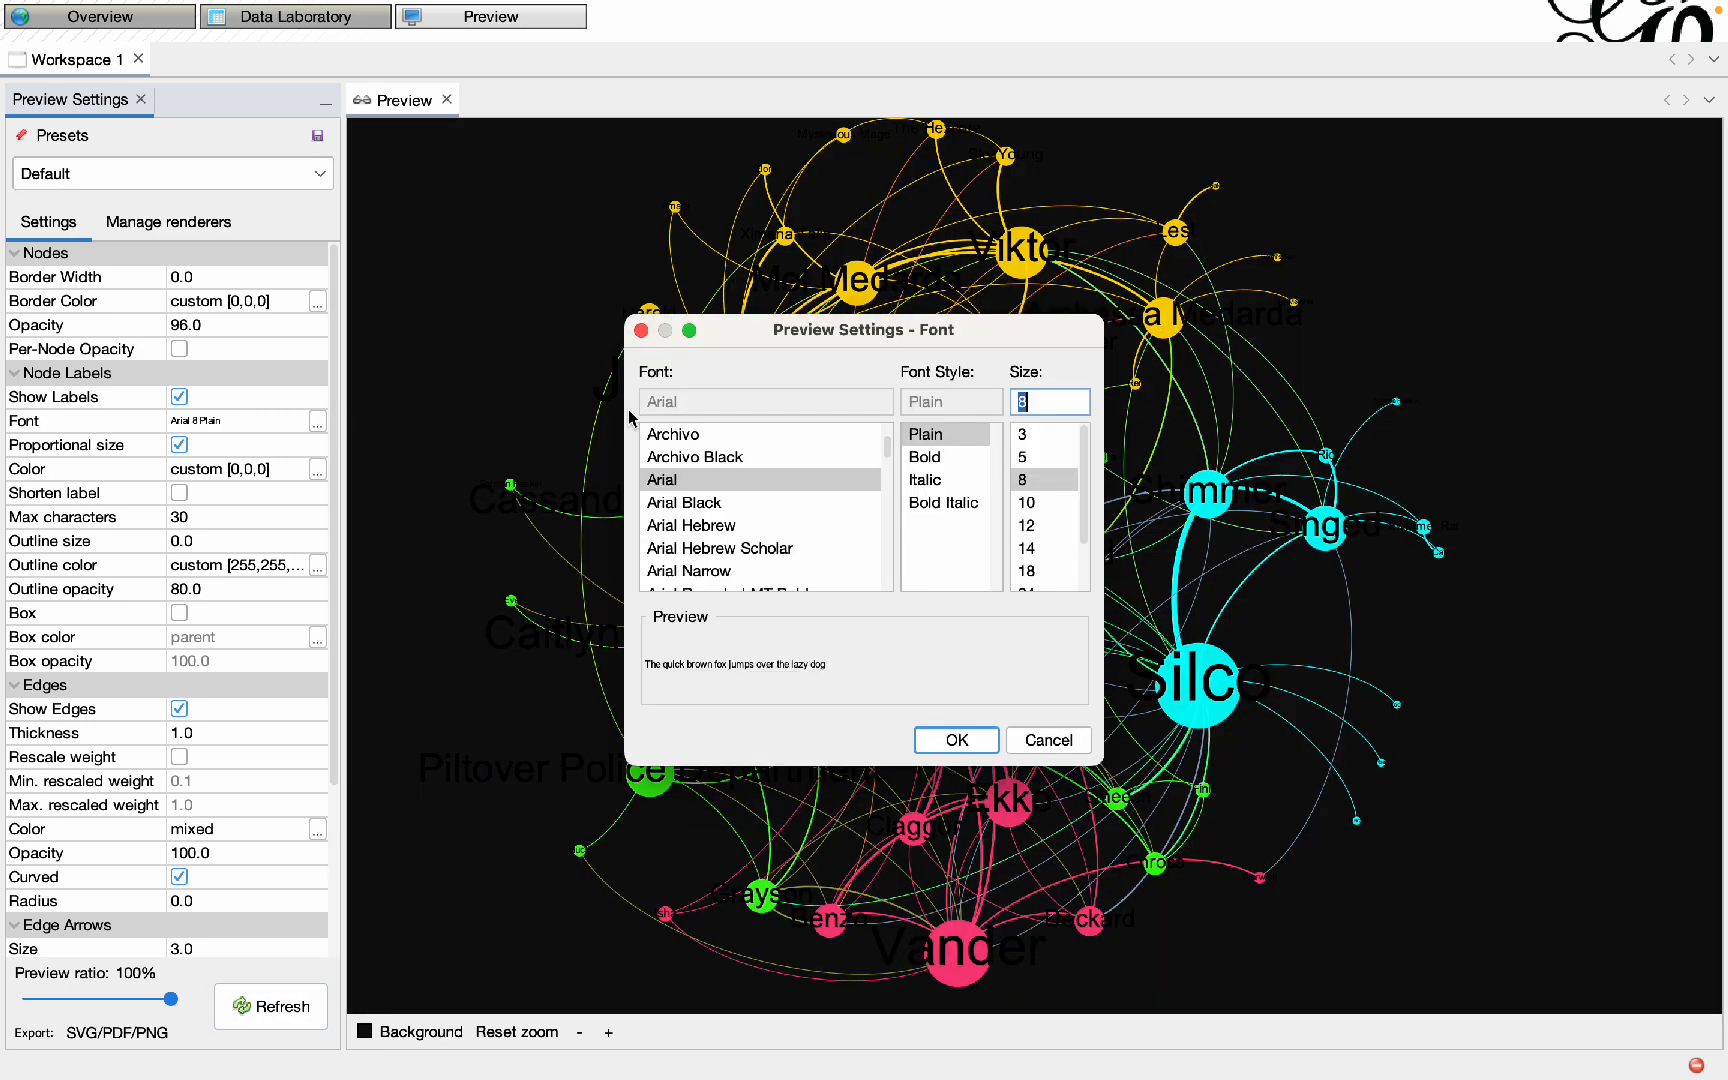
pyautogui.click(1045, 459)
pyautogui.click(950, 738)
pyautogui.click(285, 1012)
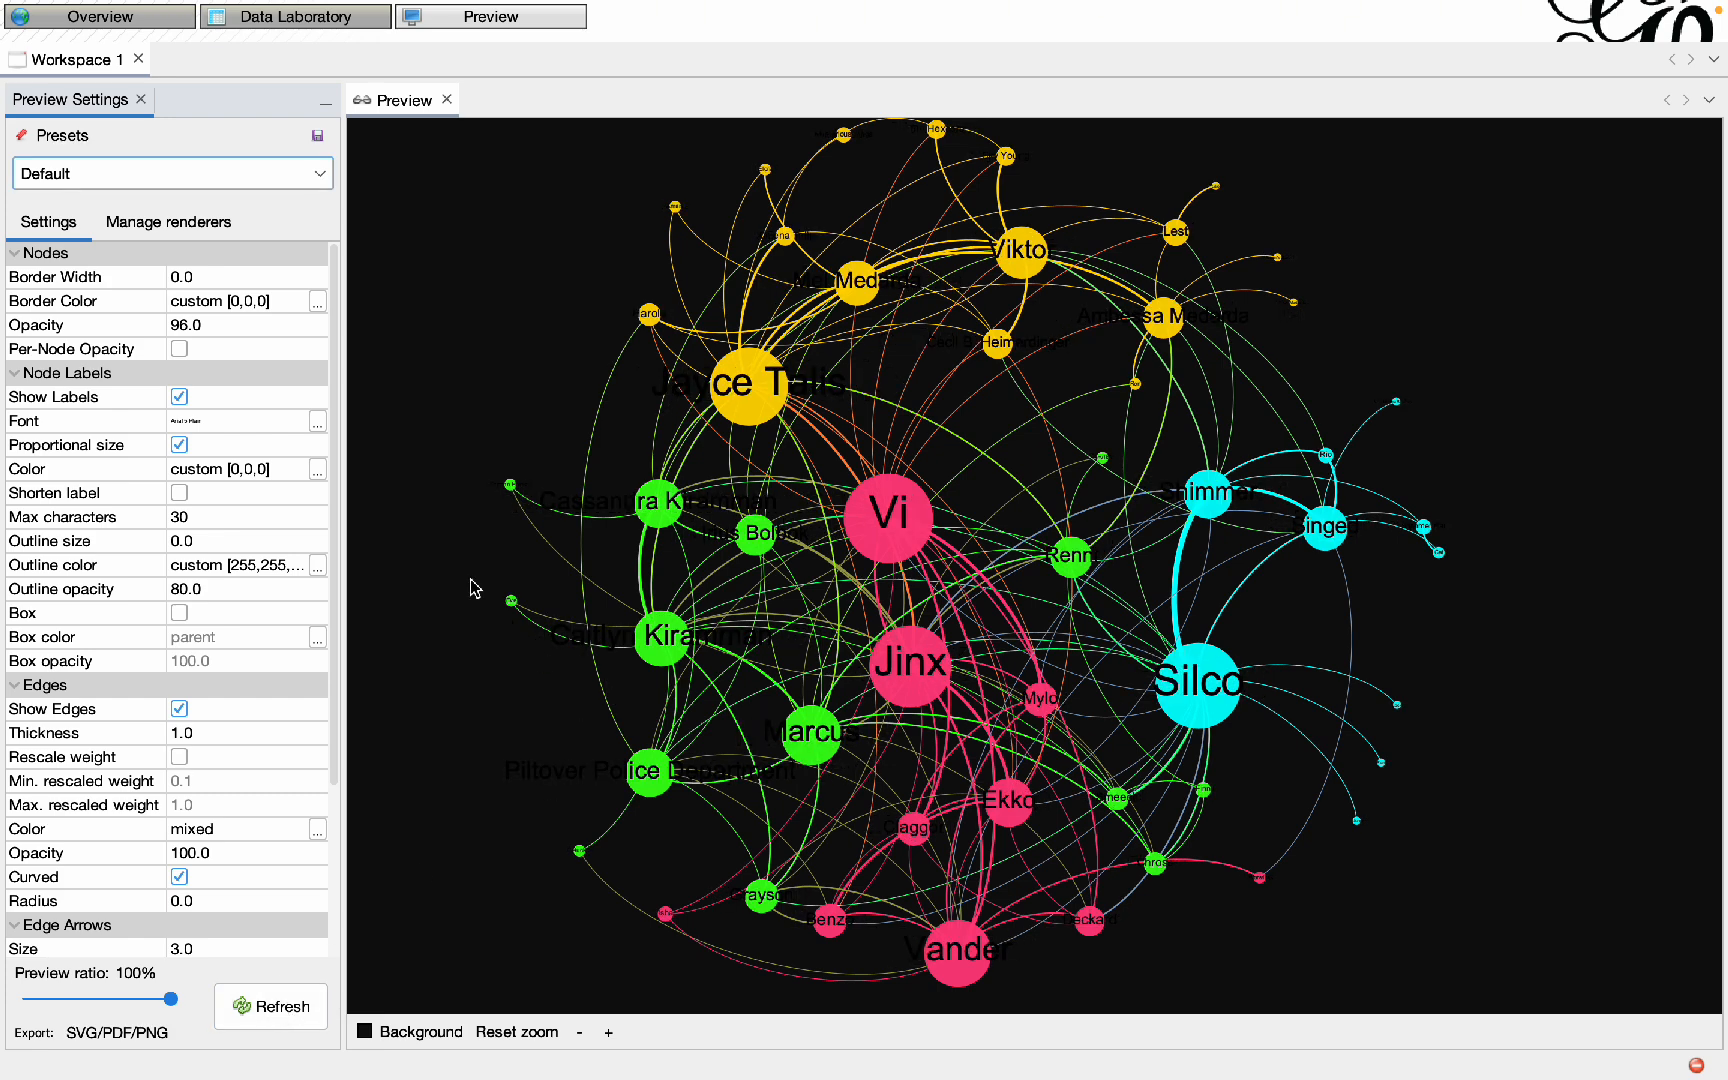
# - Set the node label color to custom off-white F7F7F7 and refresh the preview
pyautogui.click(318, 469)
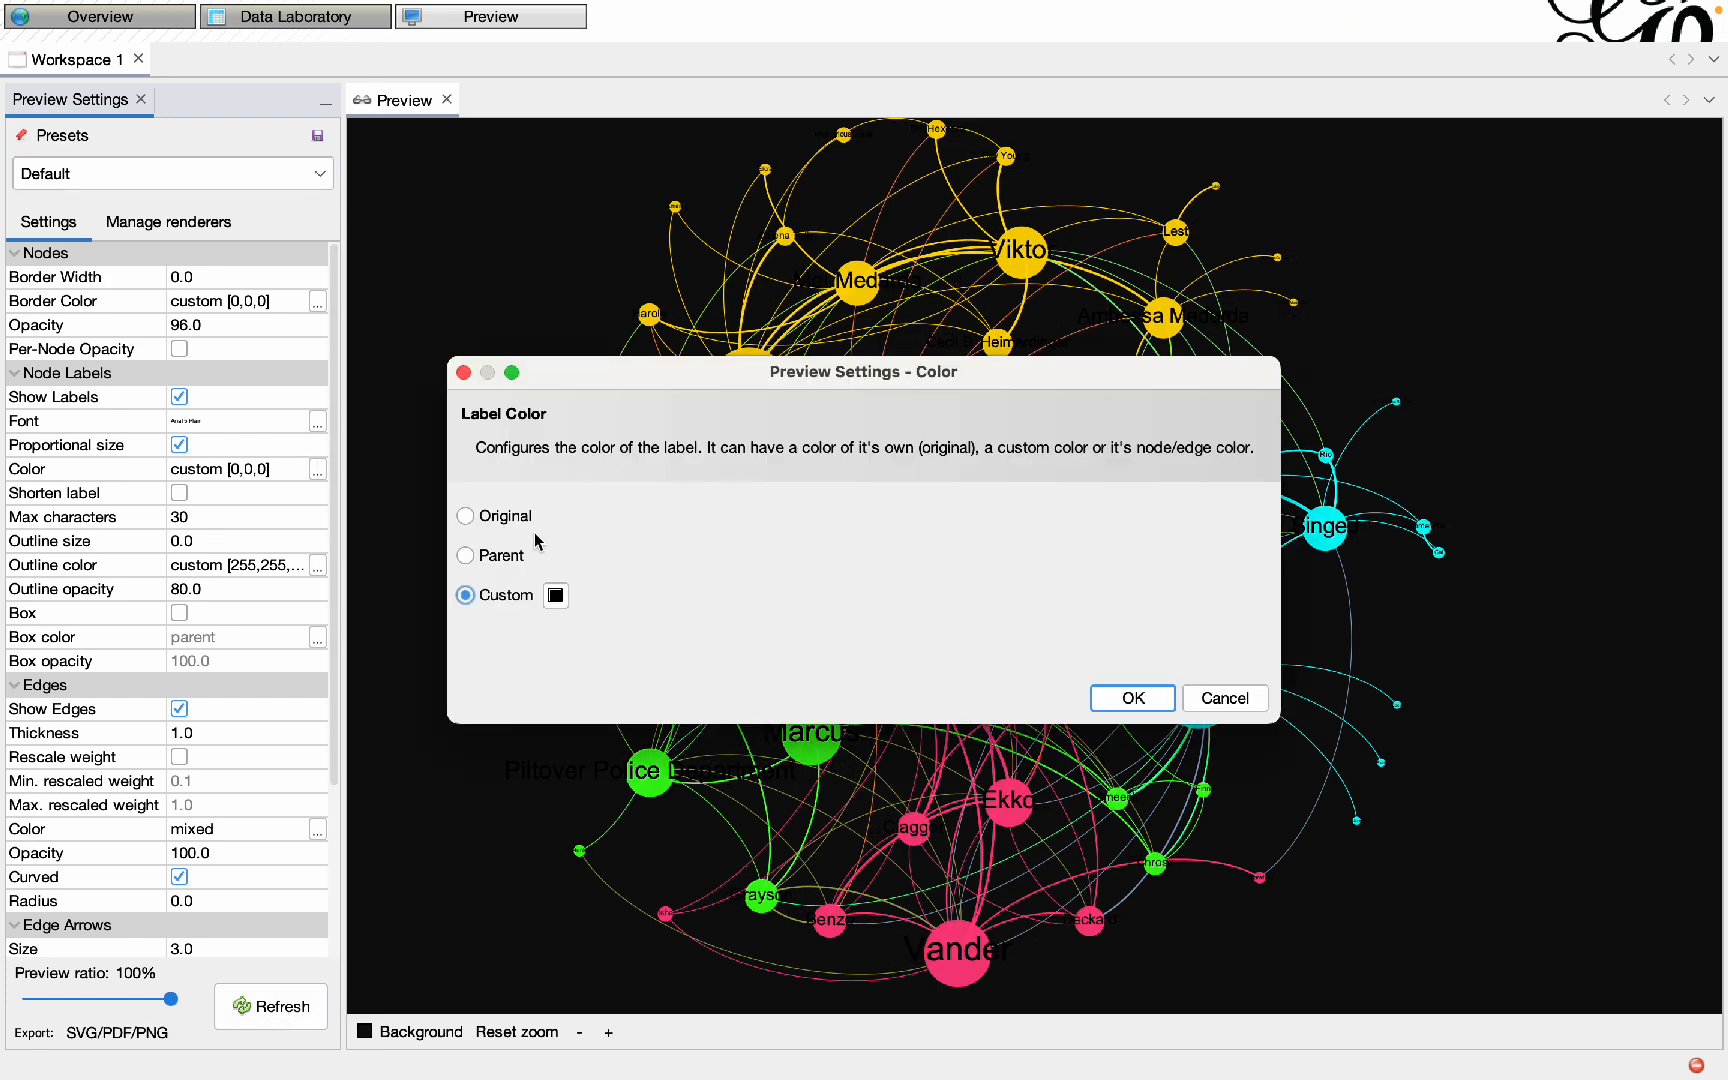
pyautogui.click(550, 594)
pyautogui.moveTo(972, 371); pyautogui.dragTo(972, 351)
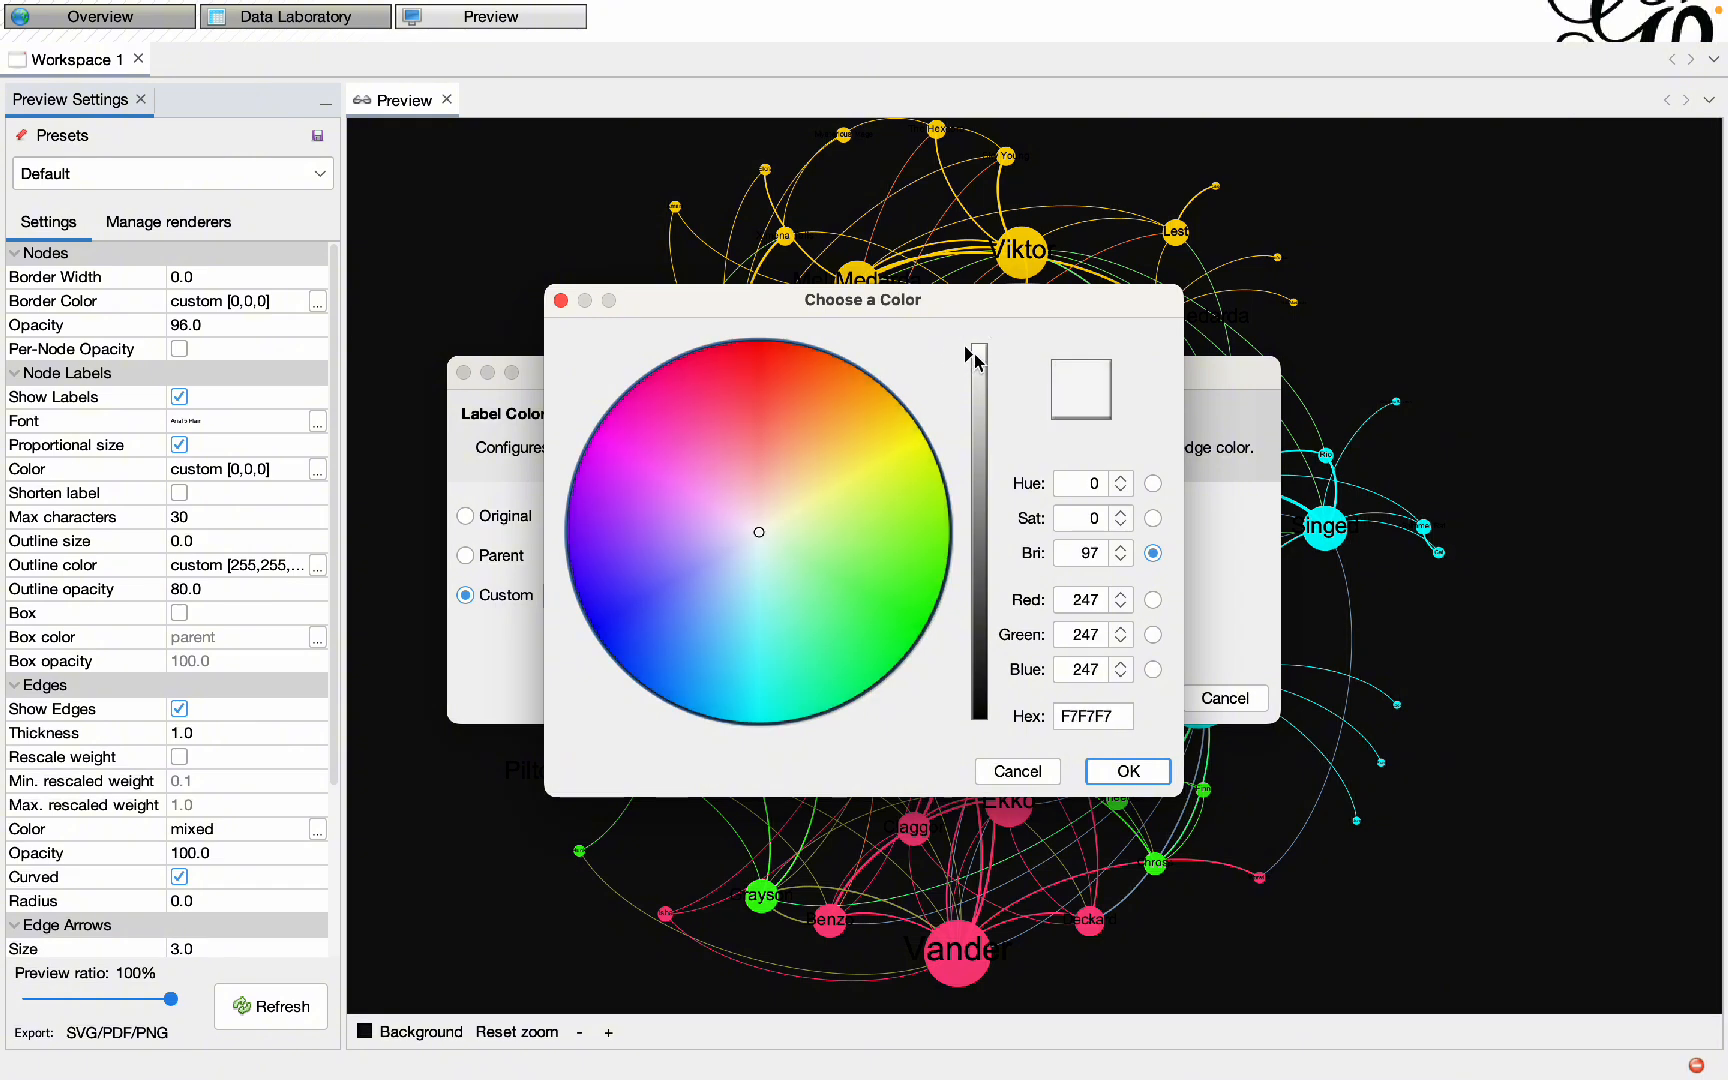
pyautogui.click(1128, 771)
pyautogui.click(1133, 697)
pyautogui.click(252, 1005)
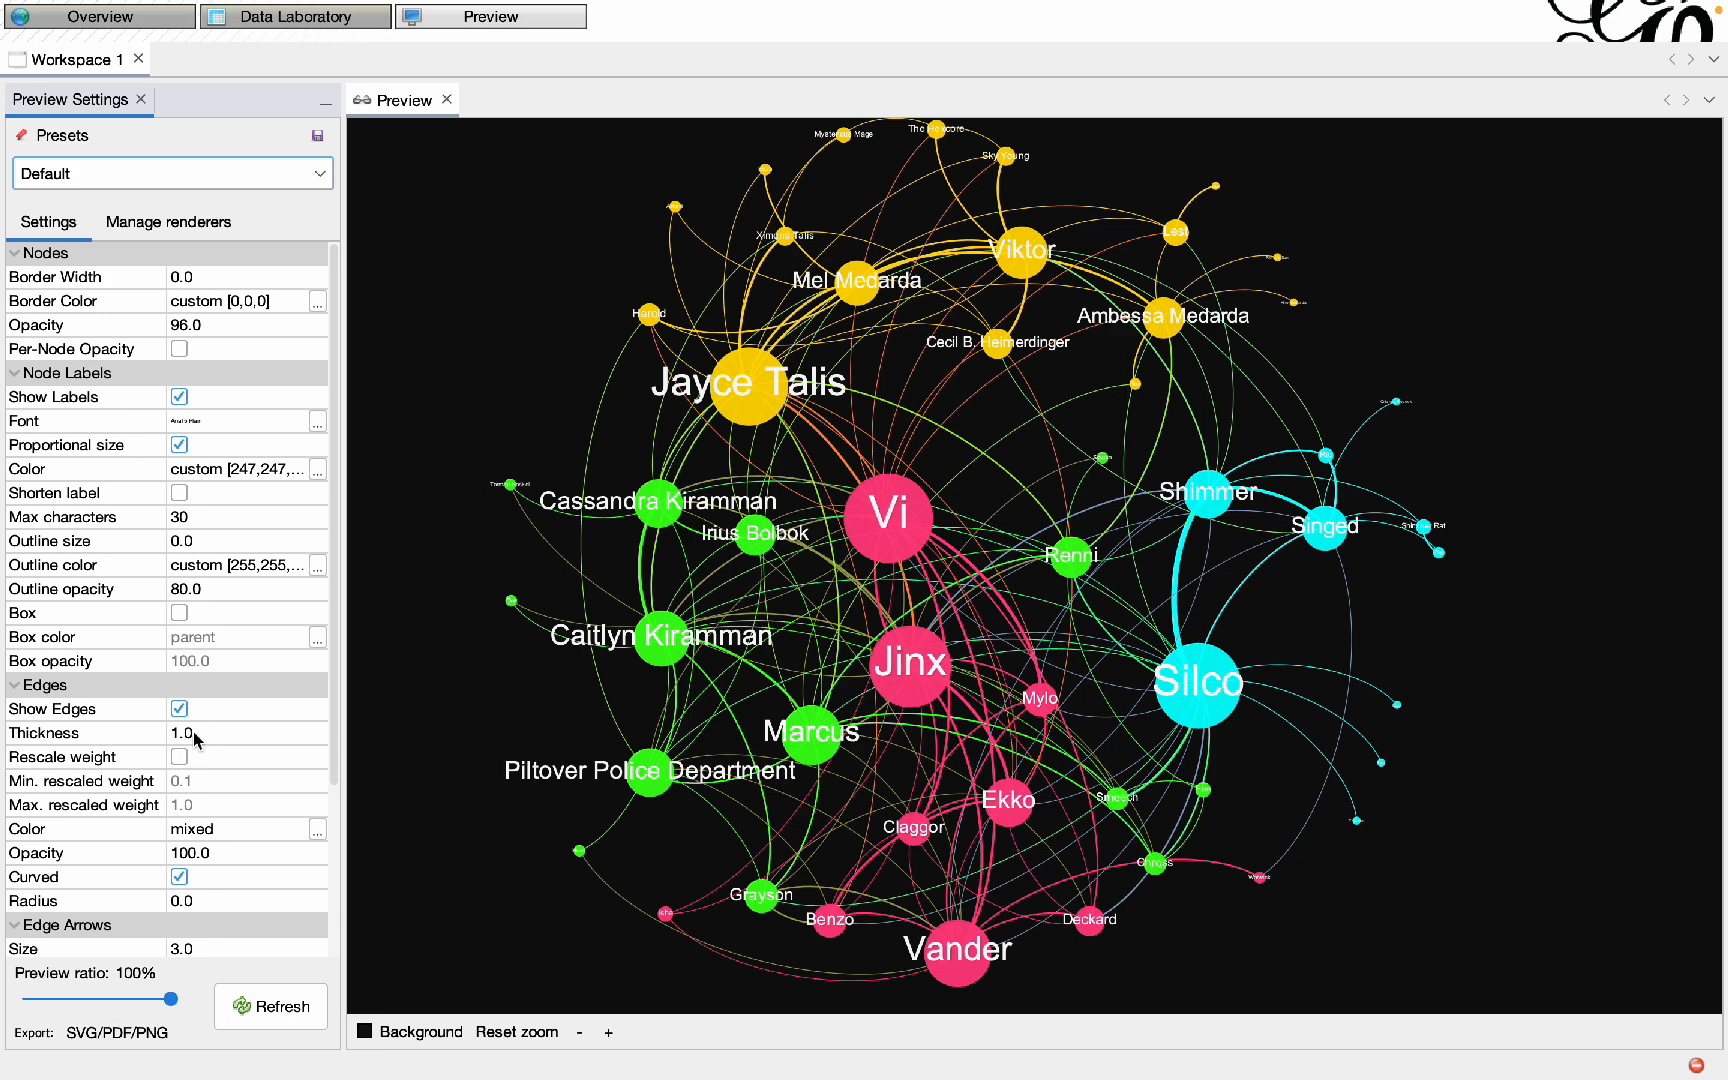
# - Set the edges' opacity to 70 and their thickness to 2, and refresh the rendering
pyautogui.click(200, 846)
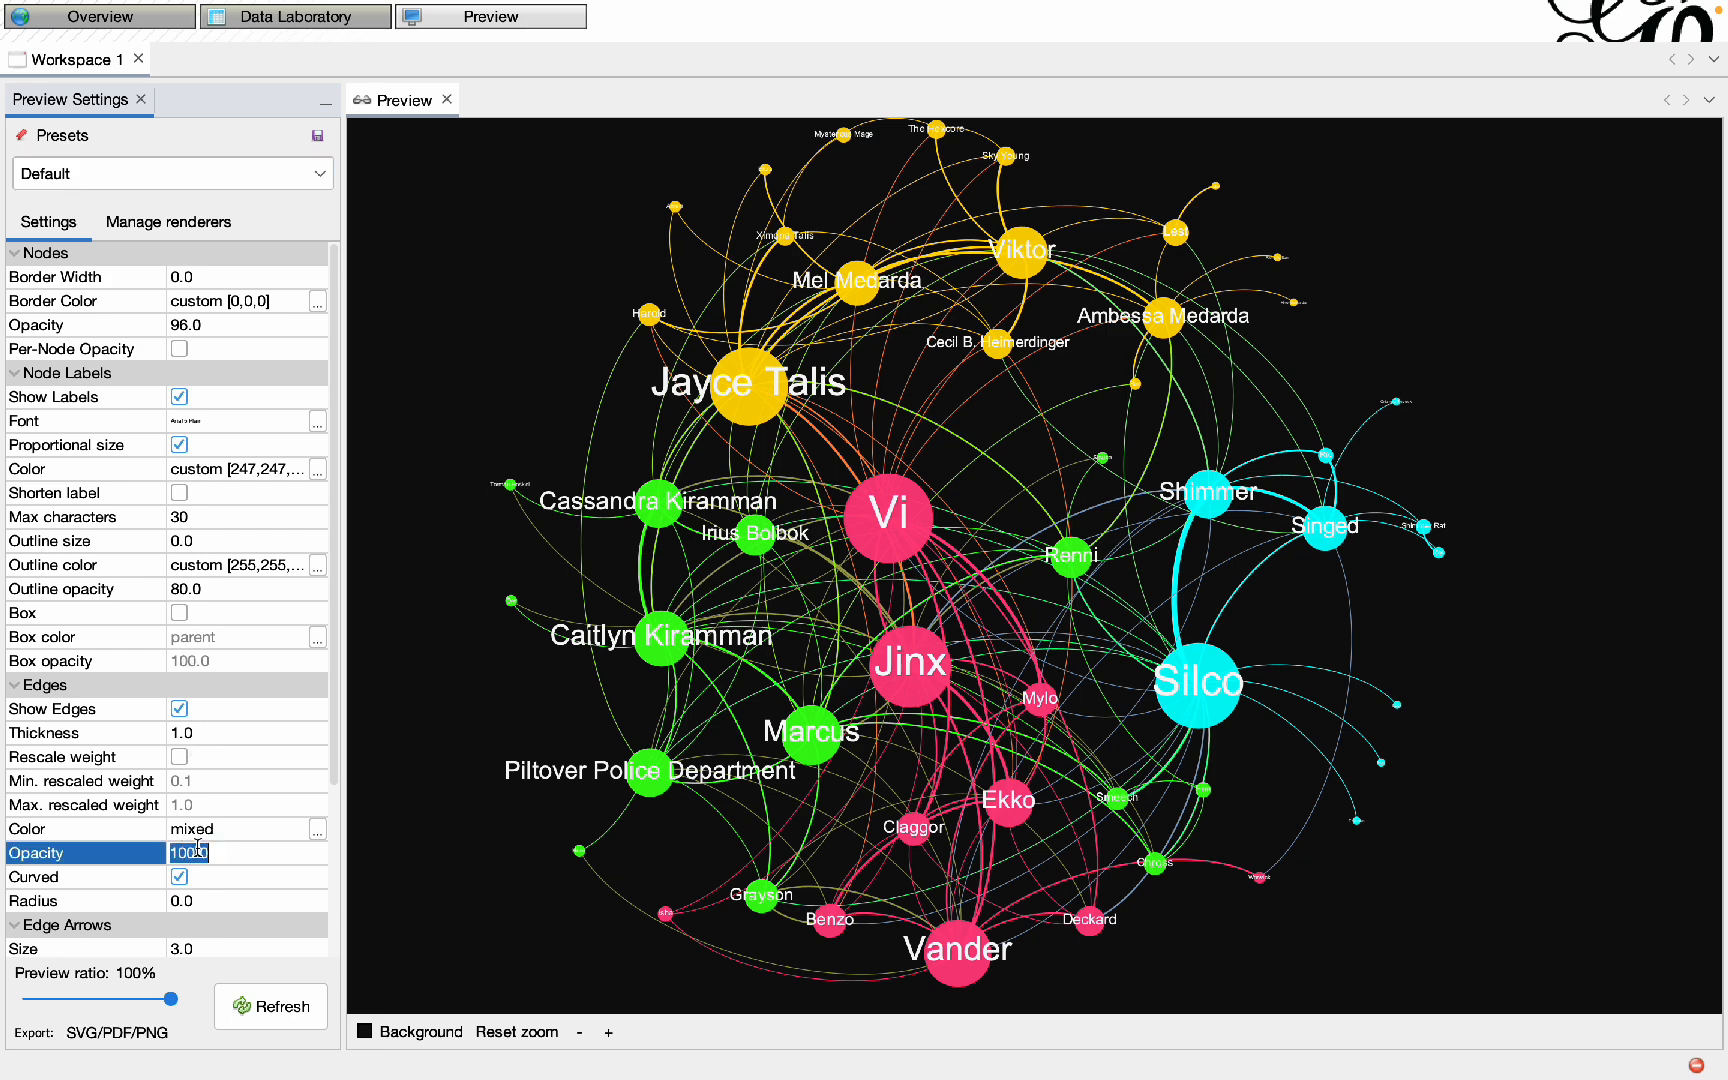
pyautogui.write('70')
pyautogui.click(185, 736)
pyautogui.write('2')
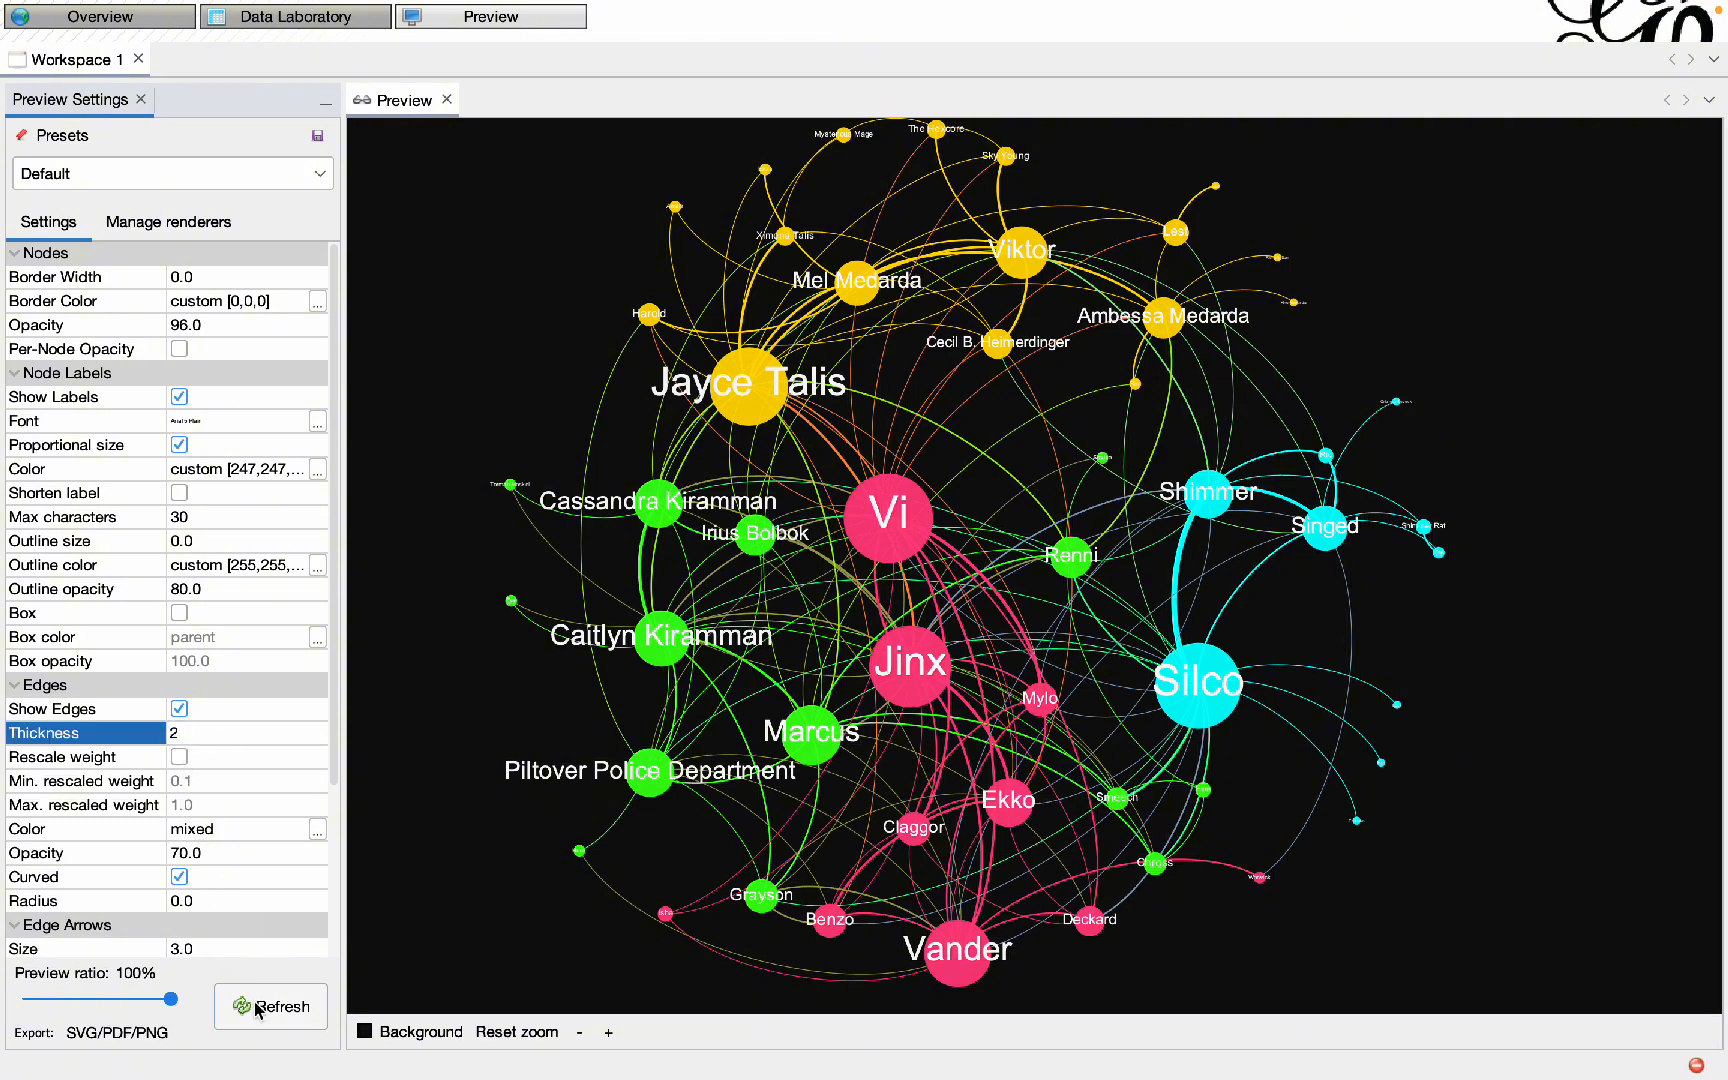
pyautogui.click(262, 1008)
pyautogui.click(662, 819)
pyautogui.click(799, 706)
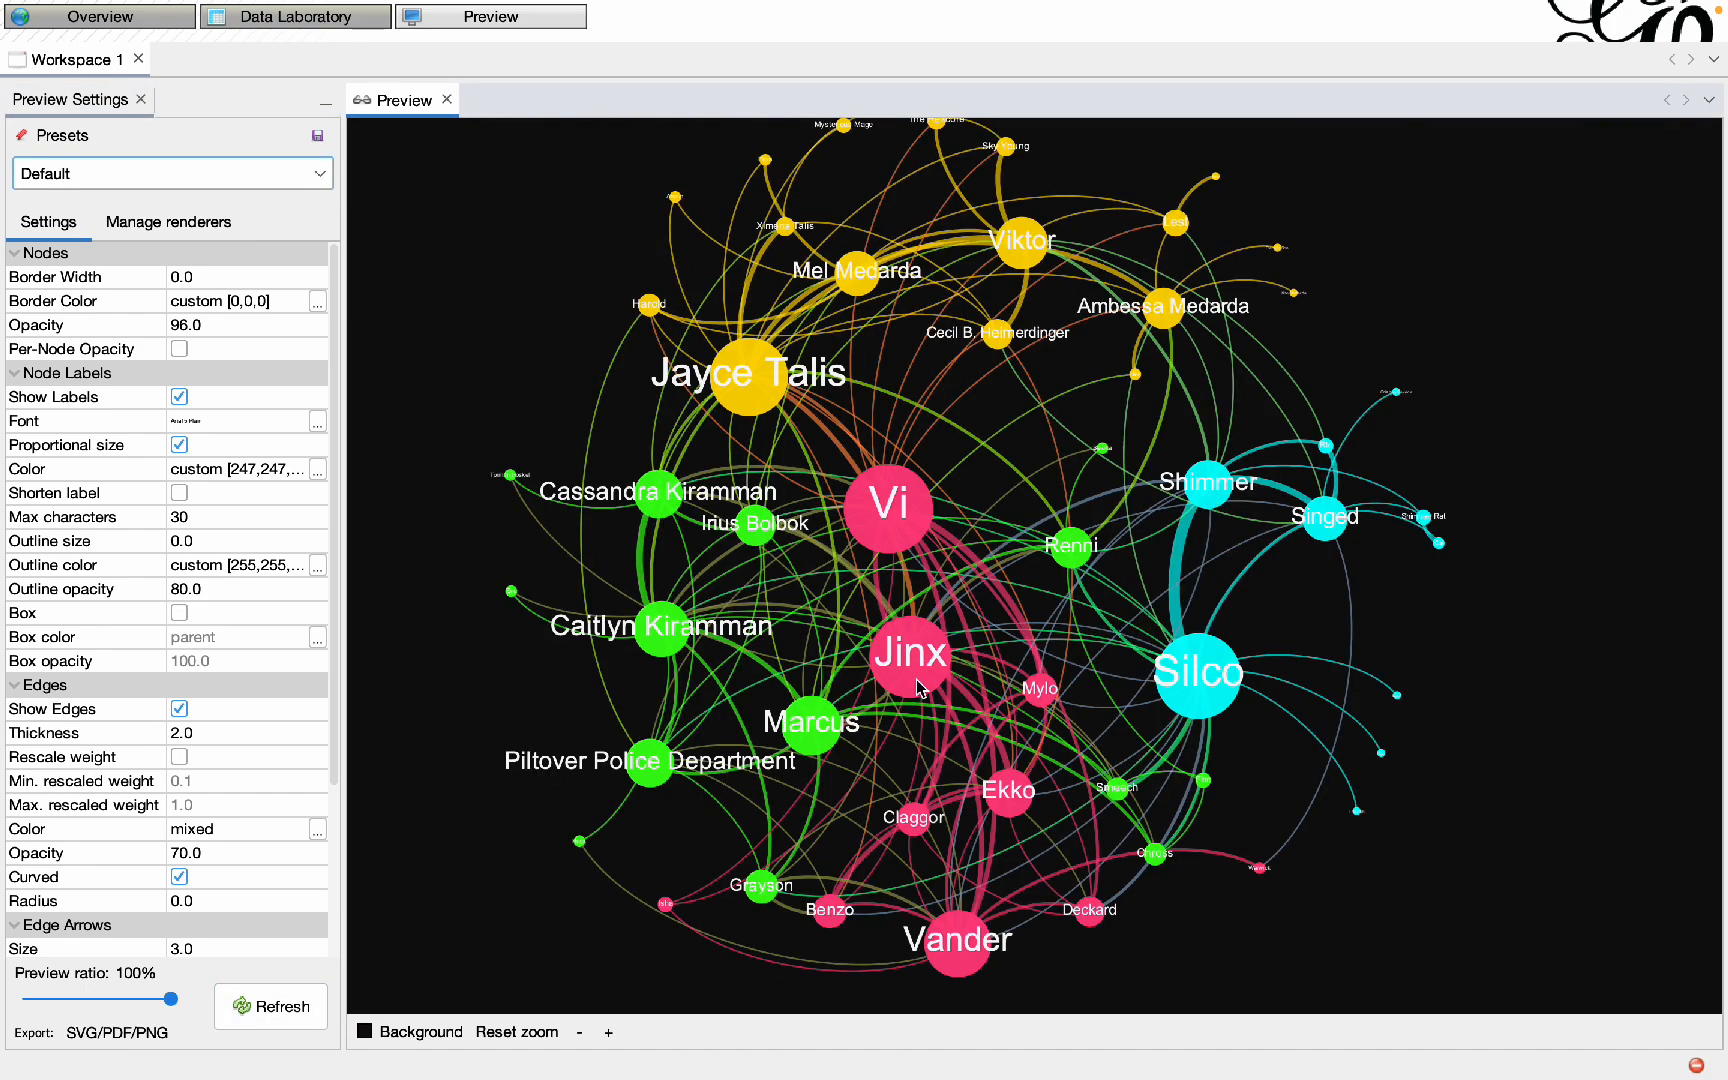
pyautogui.moveTo(1050, 651); pyautogui.dragTo(1056, 639)
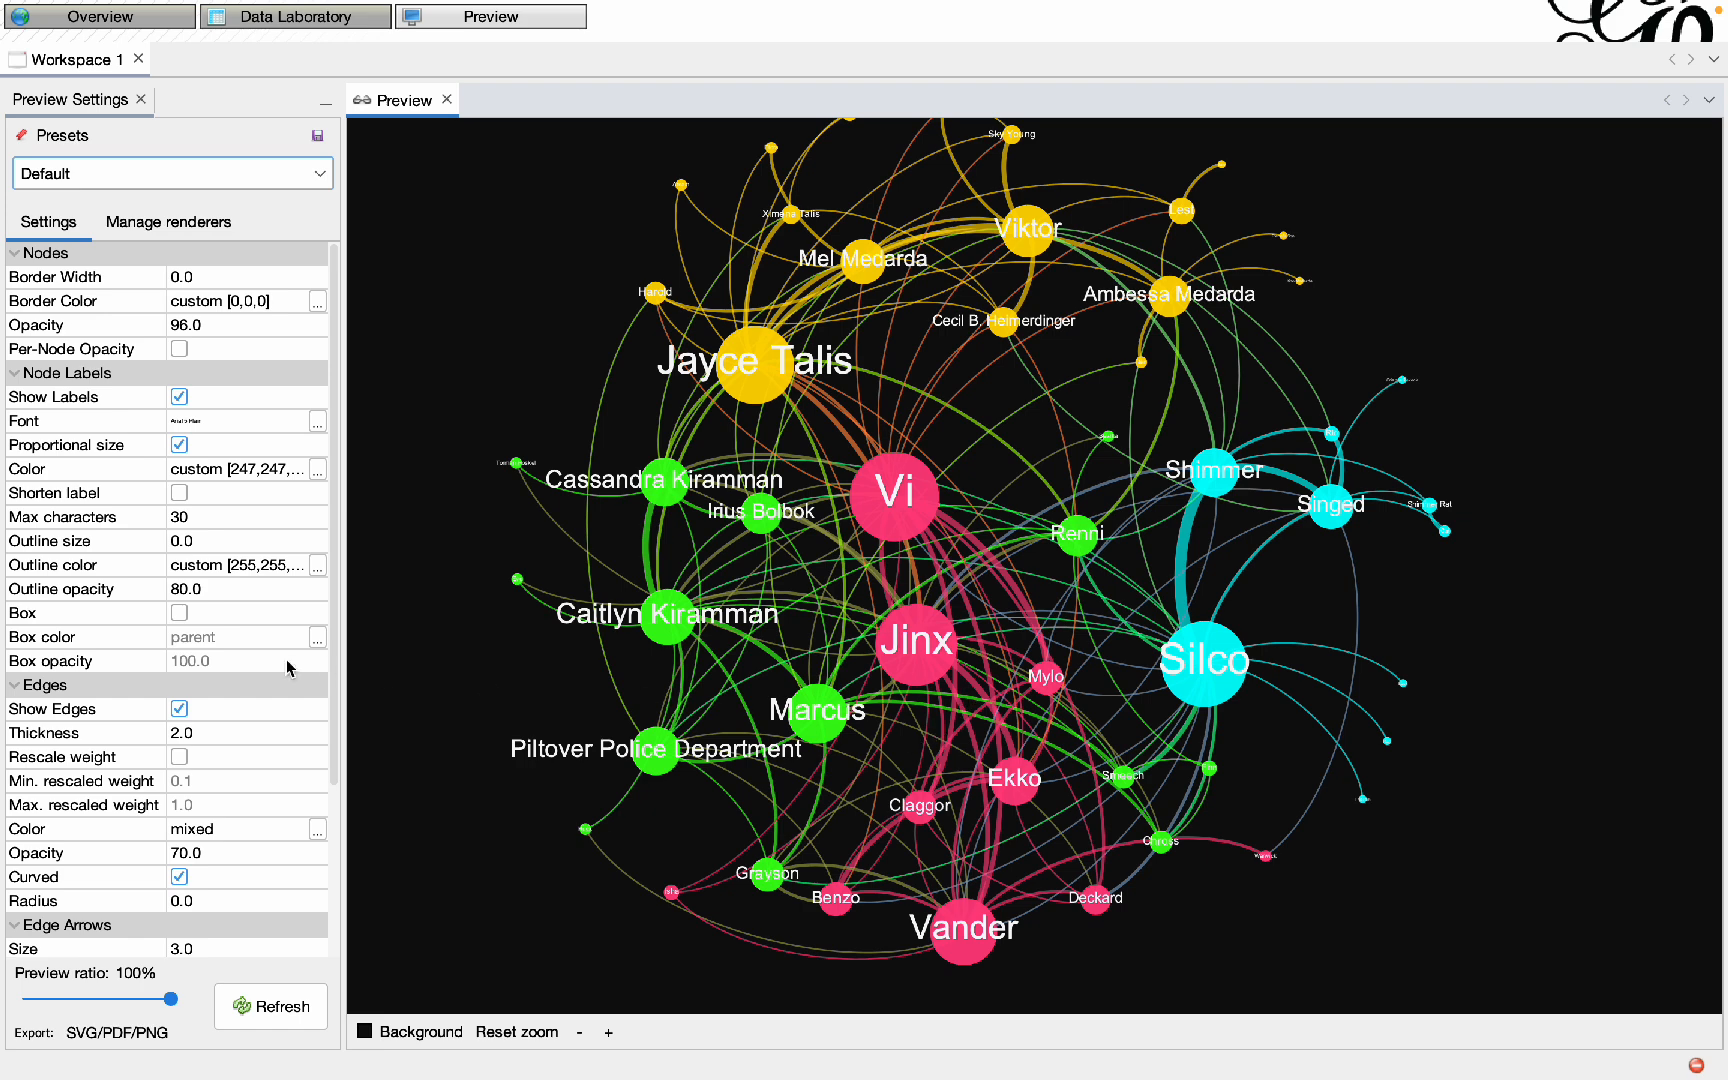
# - Enable edge weight rescaling with a minimum of 1 and a maximum of 10, and refresh the preview
pyautogui.click(181, 758)
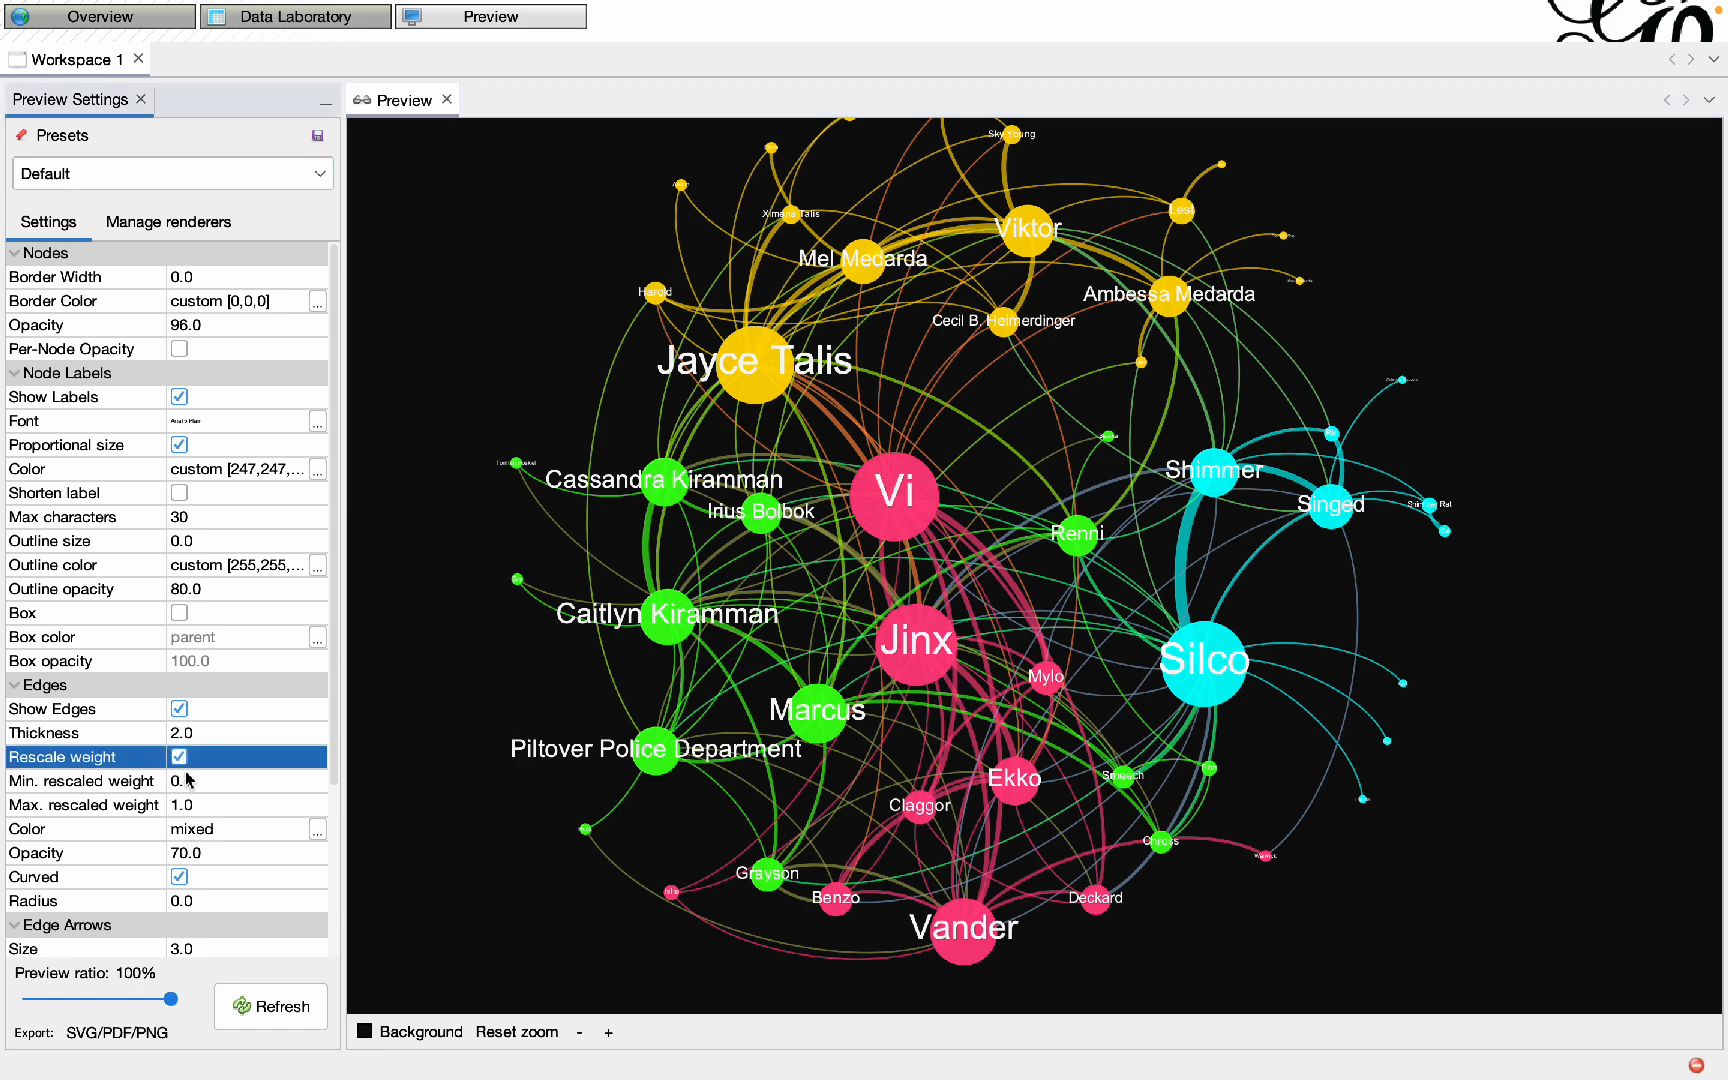
pyautogui.click(287, 1003)
pyautogui.click(215, 780)
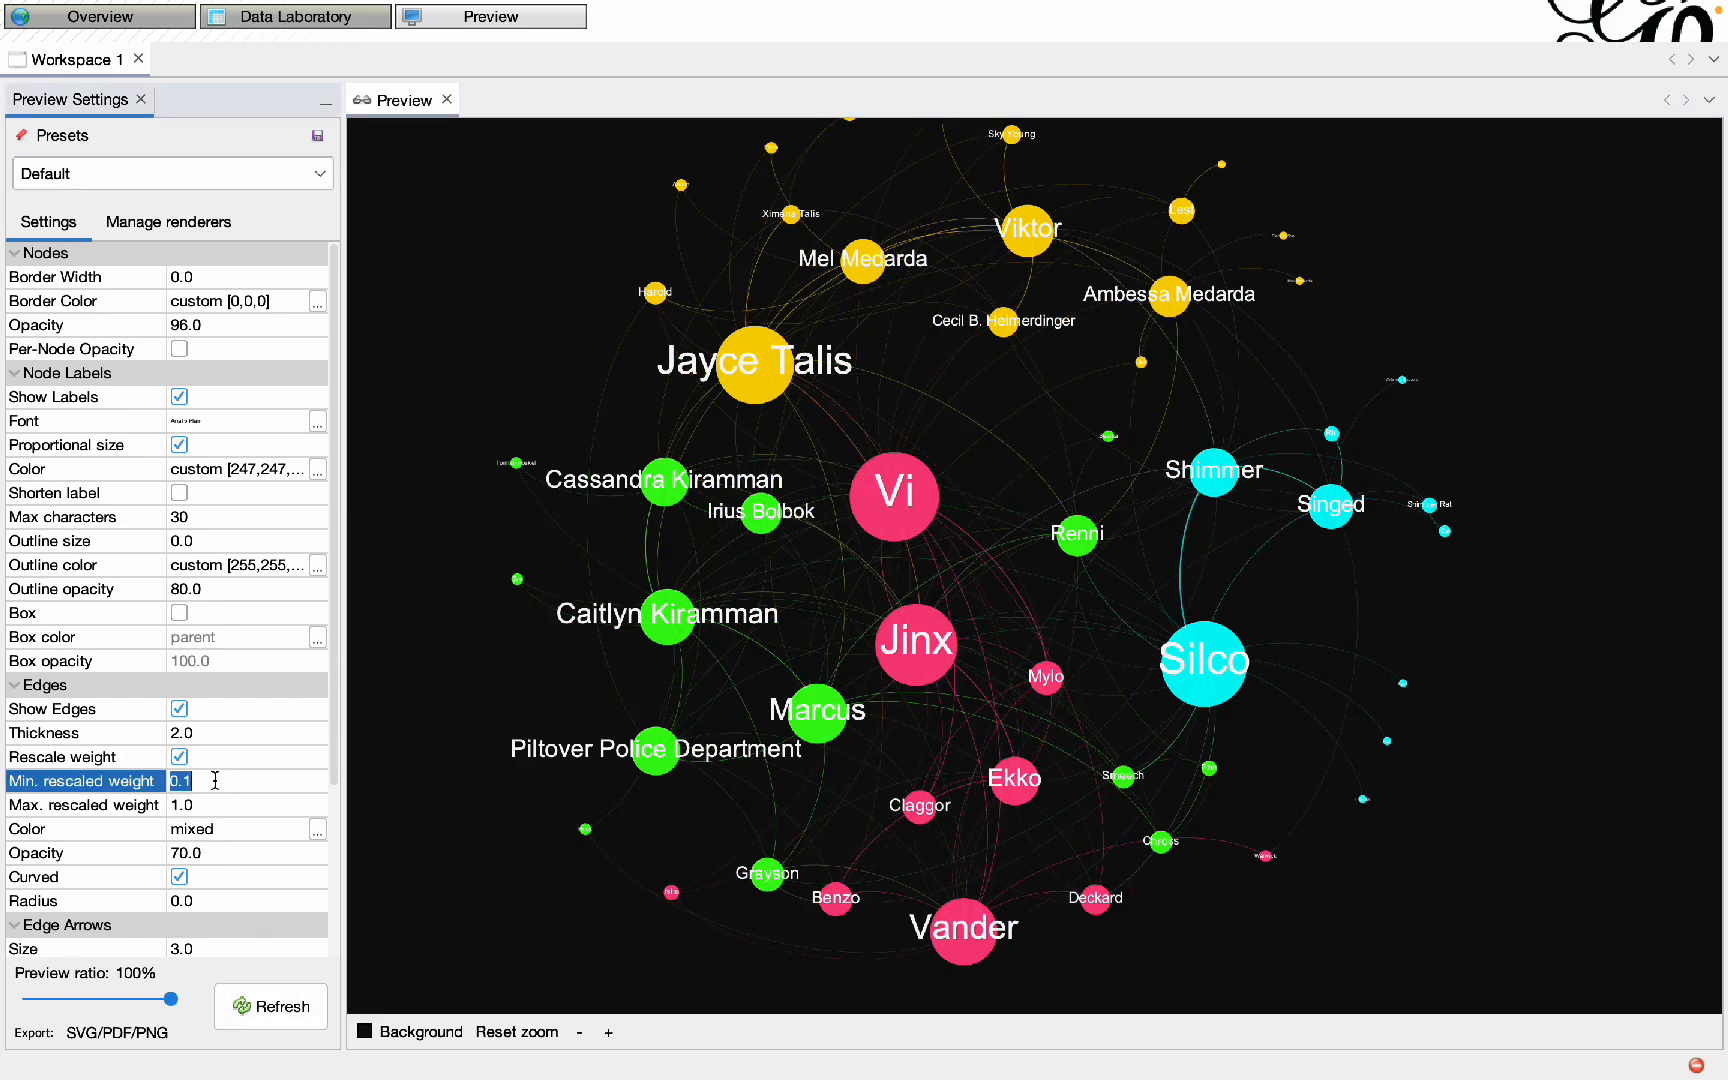
pyautogui.write('1')
pyautogui.click(206, 805)
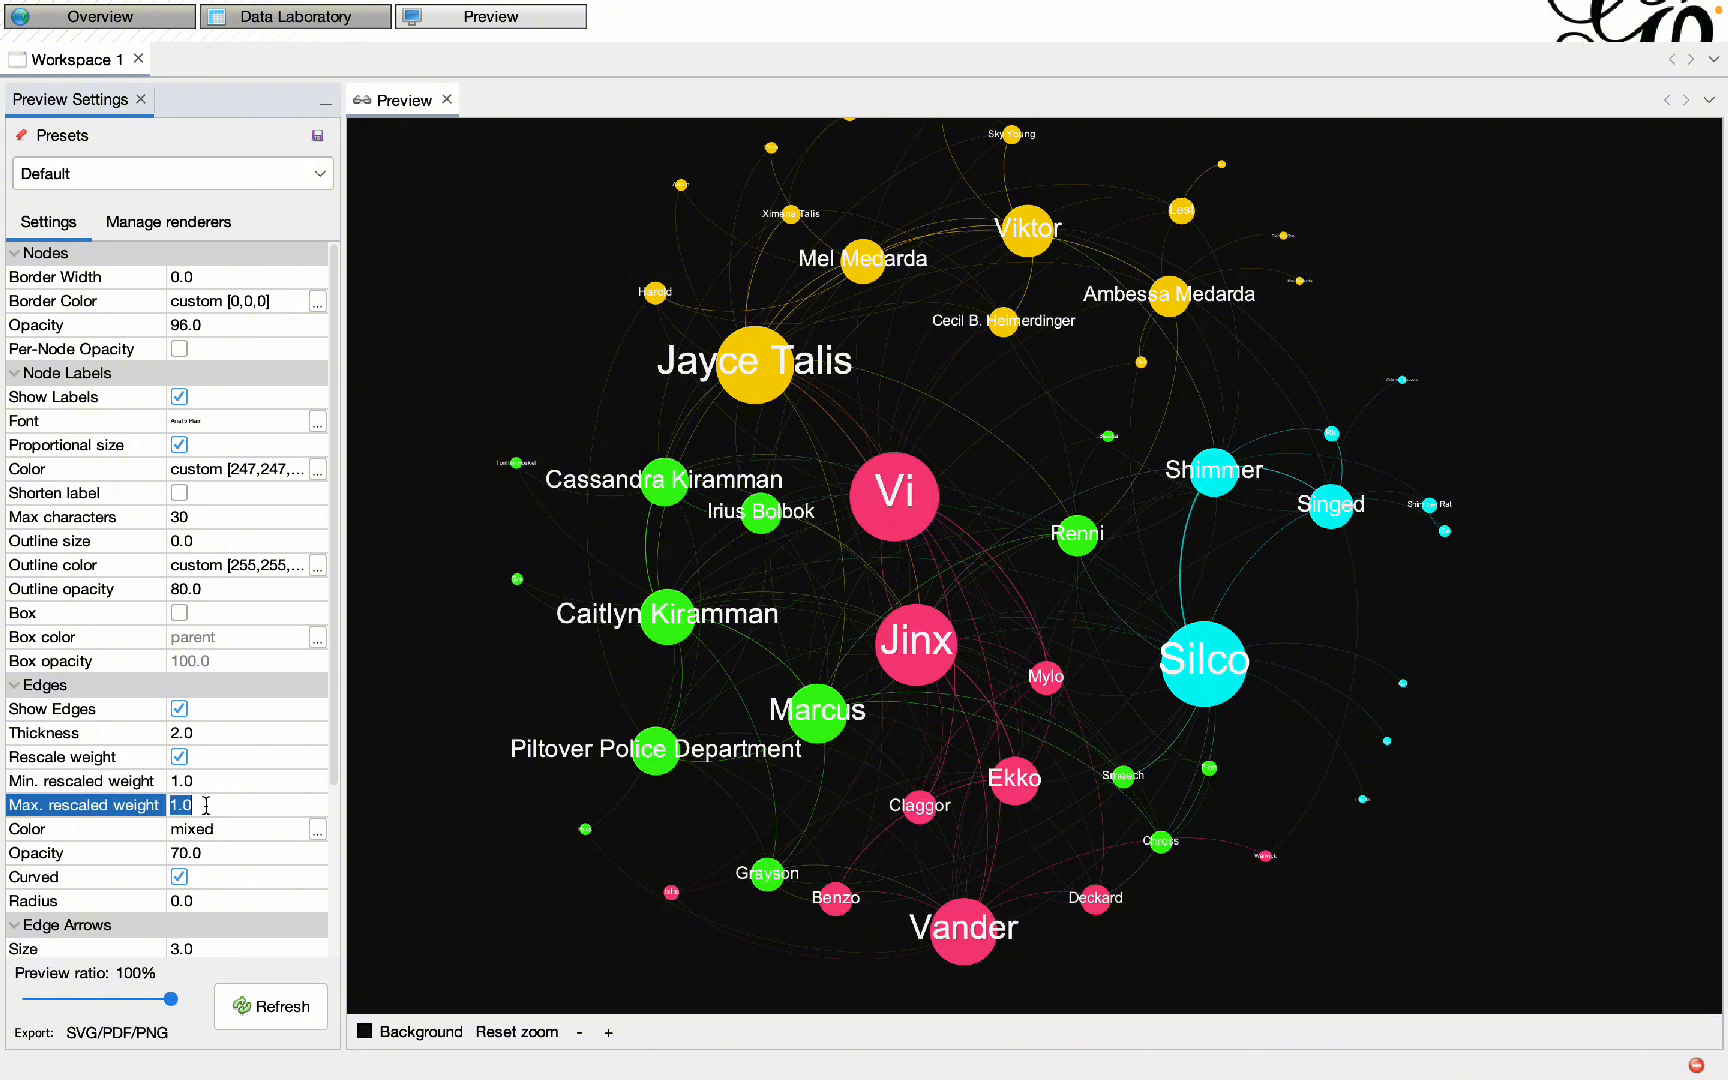
pyautogui.write('10')
pyautogui.click(268, 1006)
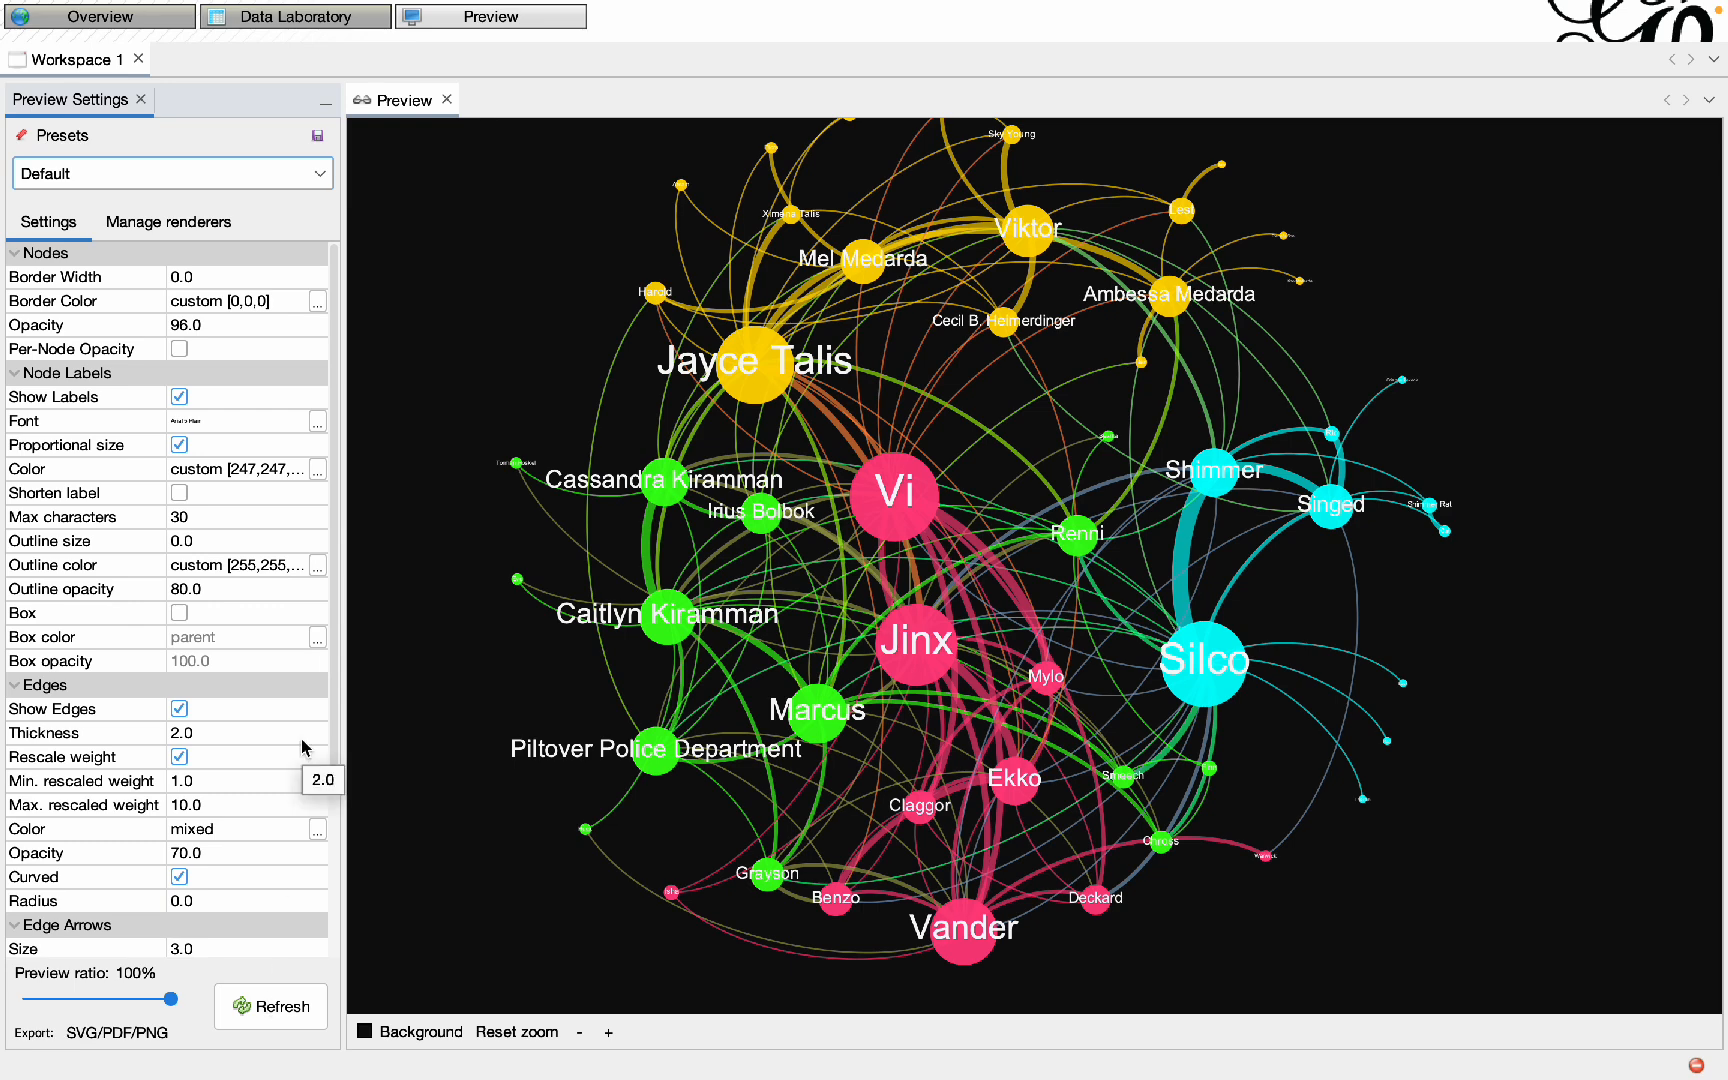
# - Set the minimum rescaled edge weight to 0.5 and refresh the preview
pyautogui.click(235, 771)
pyautogui.write('0.')
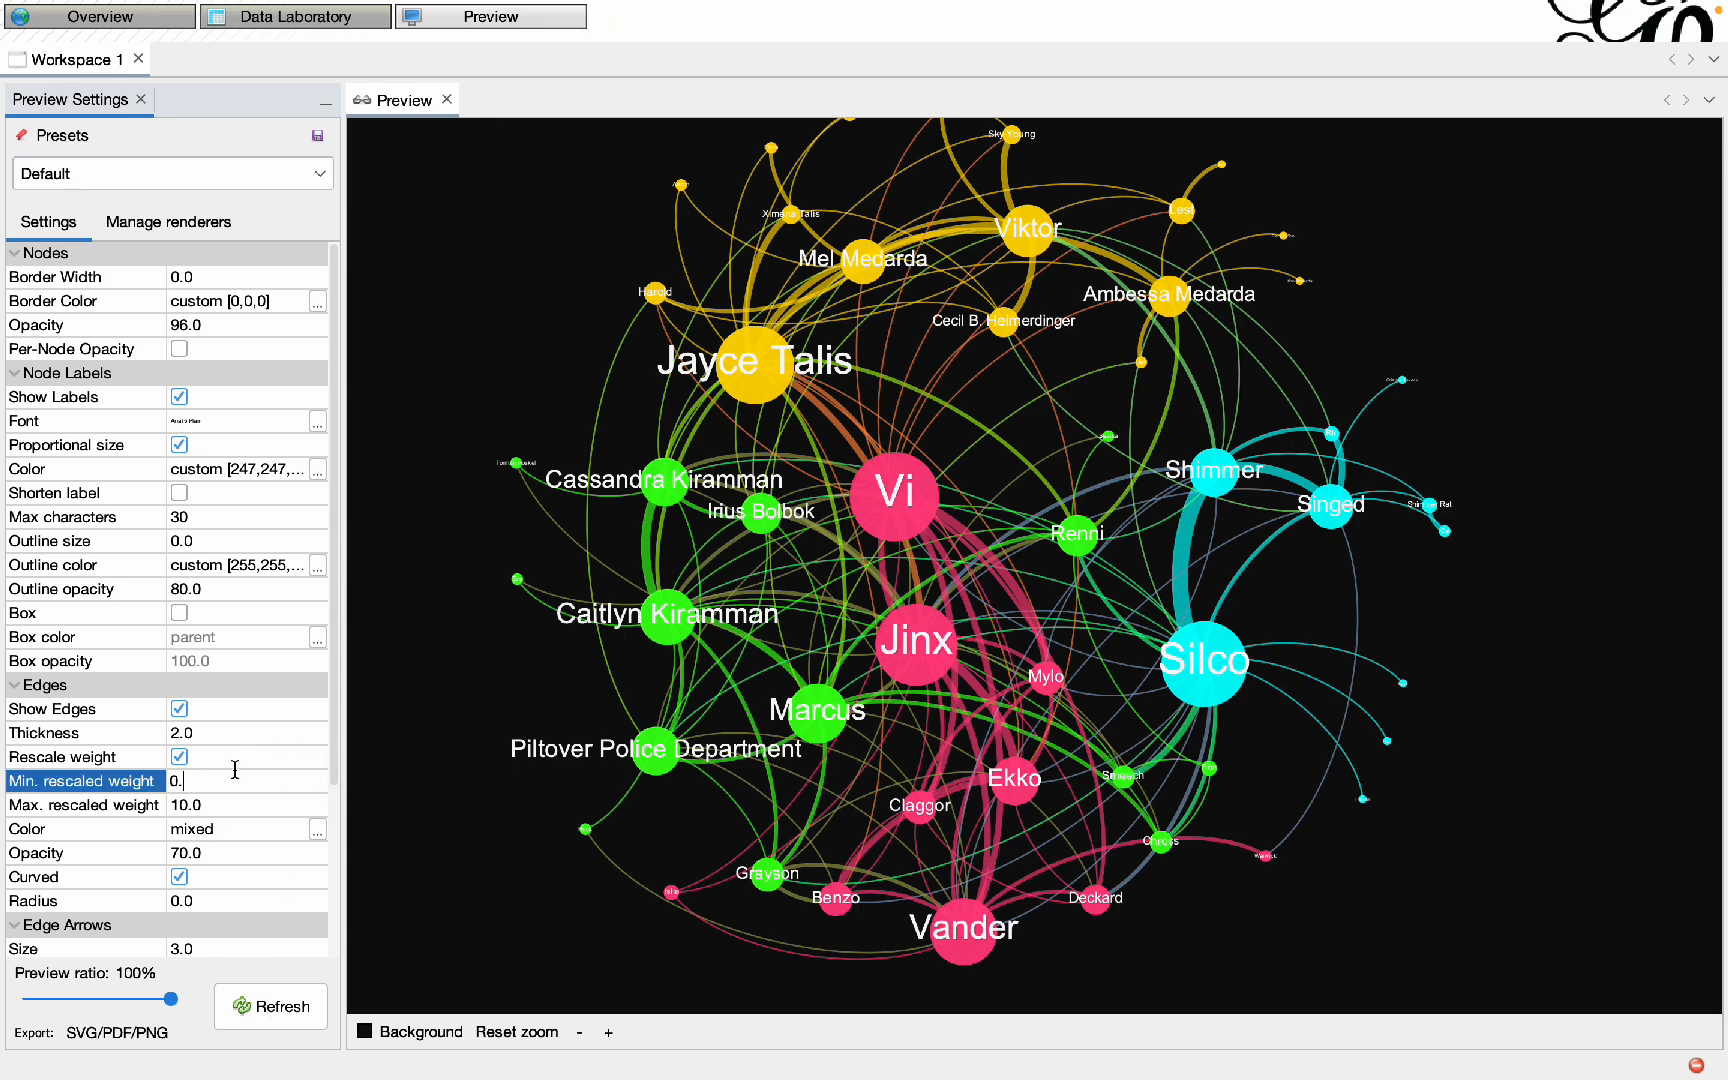
pyautogui.write('5')
pyautogui.click(262, 1003)
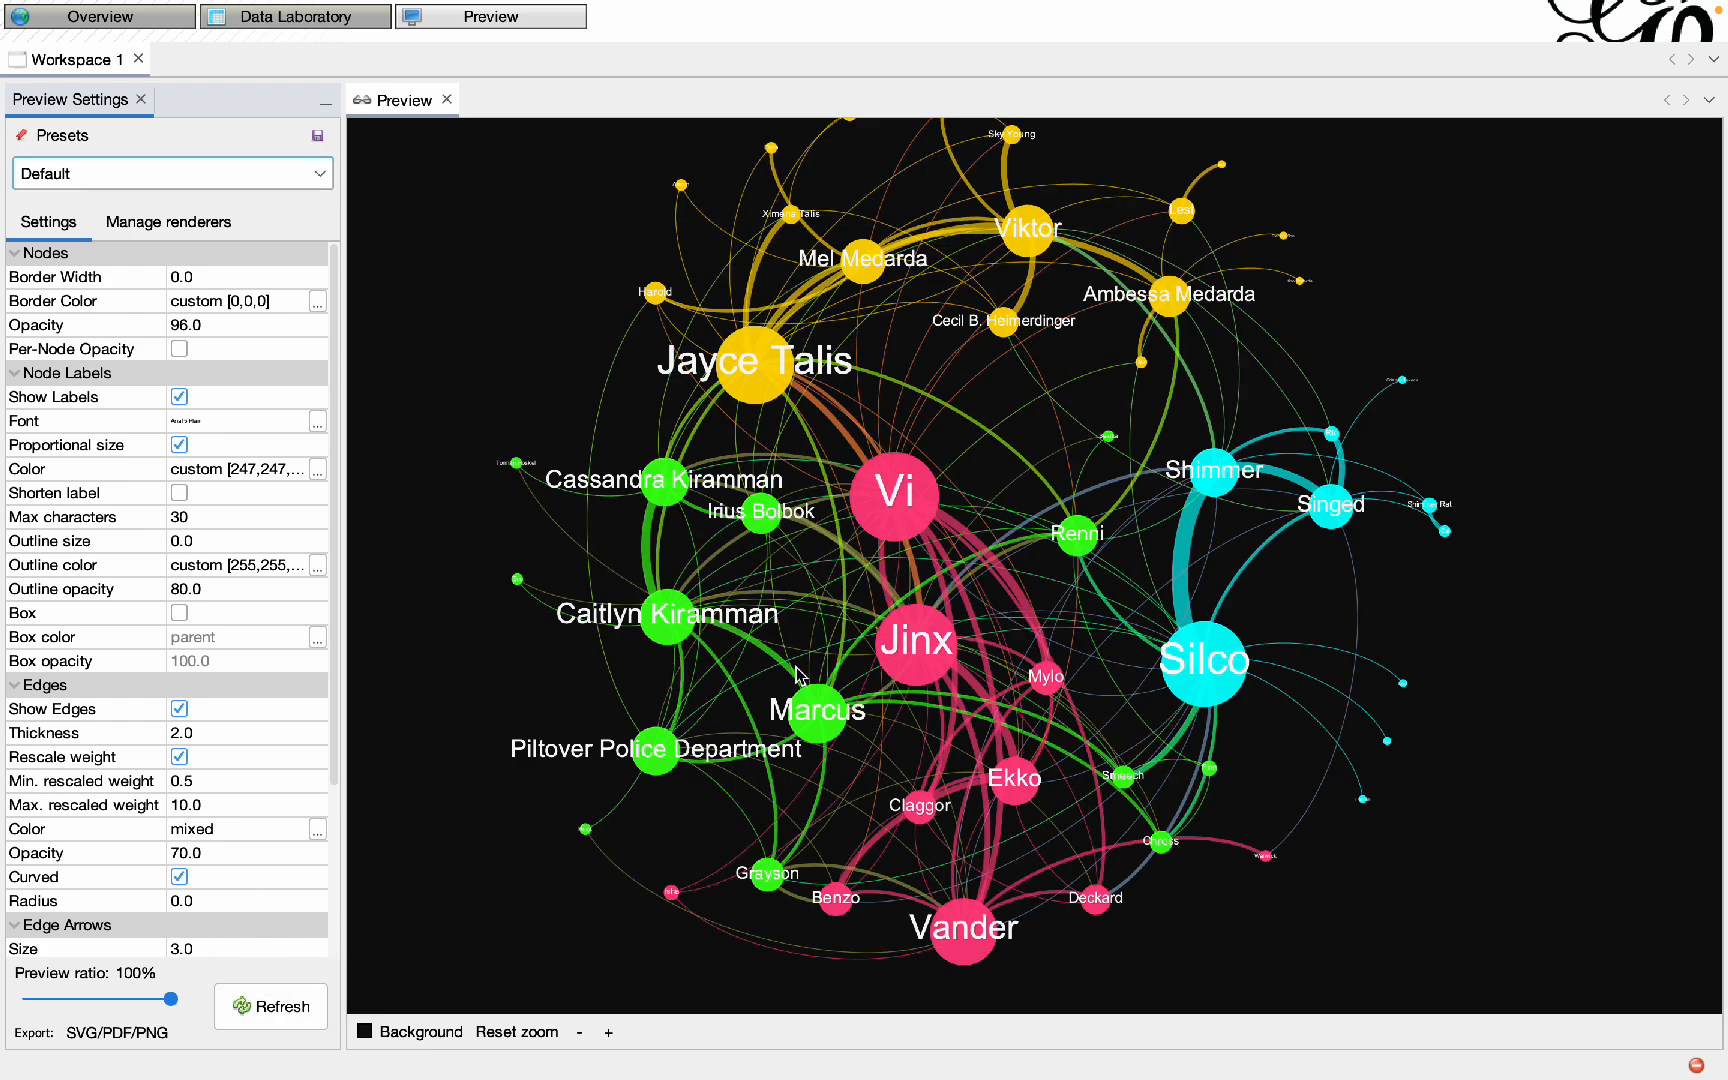
# - Reduce the minimum rescaled edge weight to 0.3 and refresh the preview
pyautogui.click(210, 806)
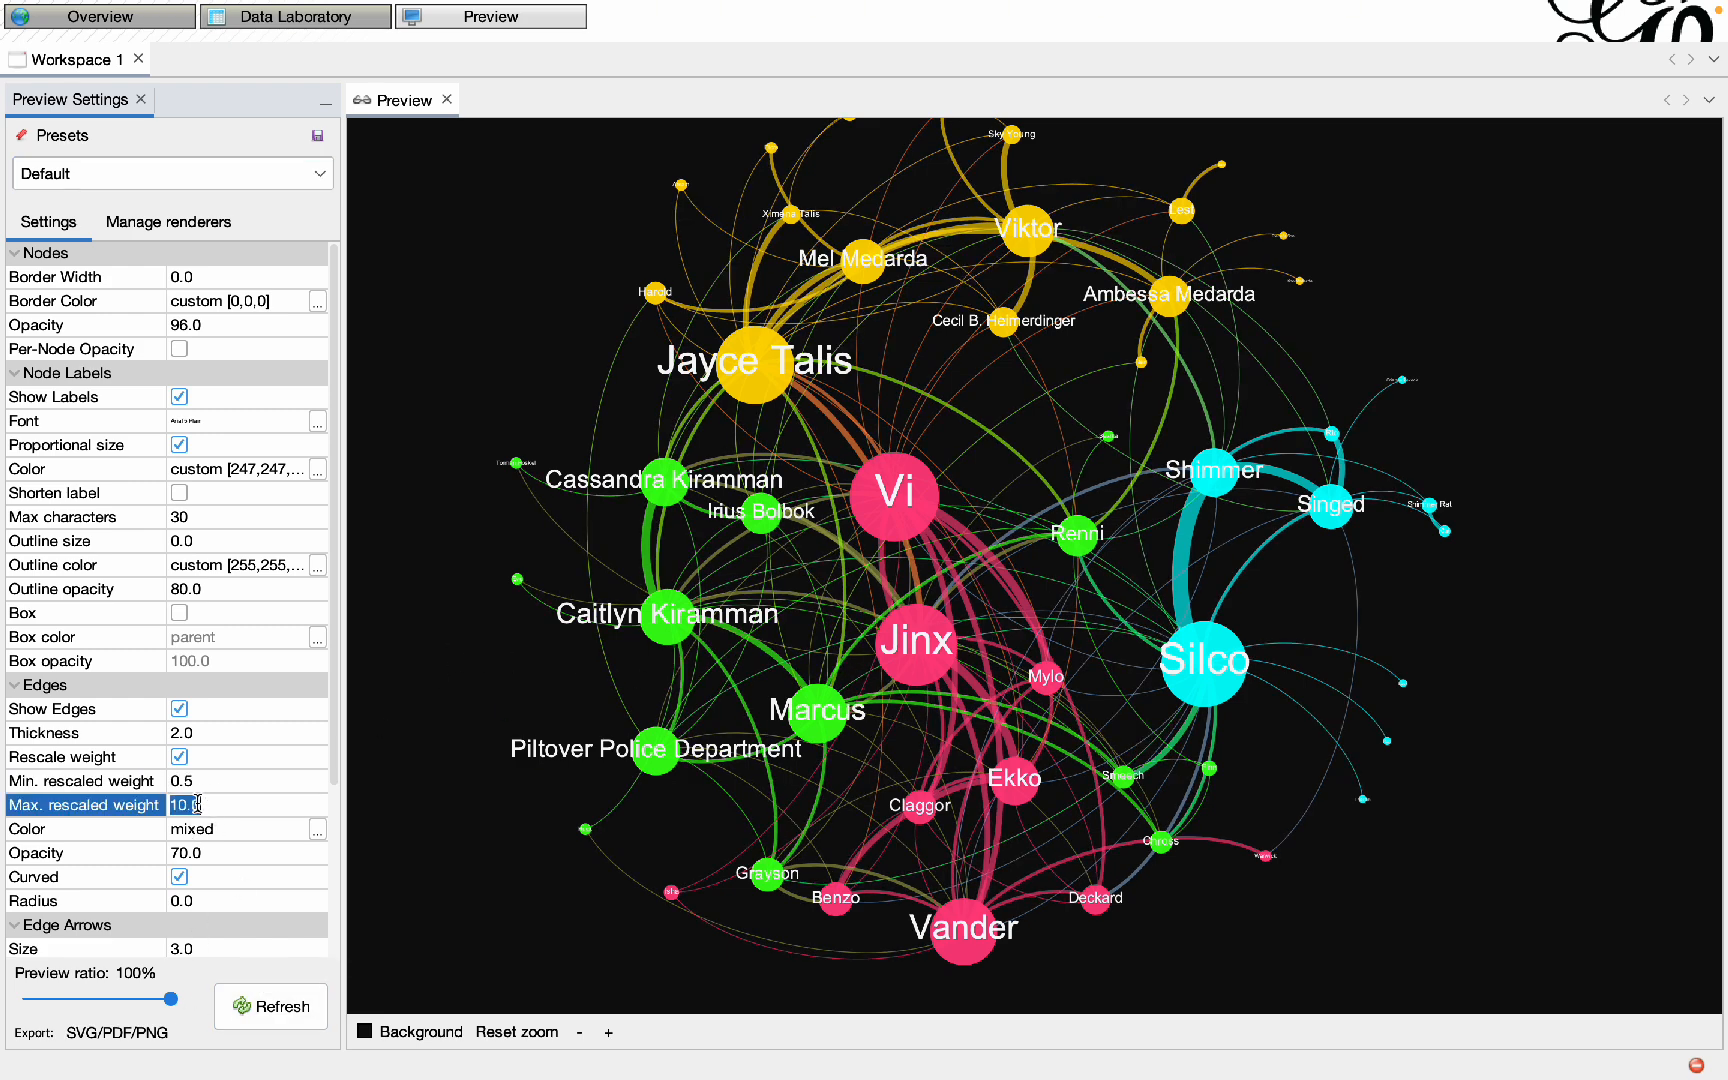
pyautogui.click(186, 779)
pyautogui.write('3')
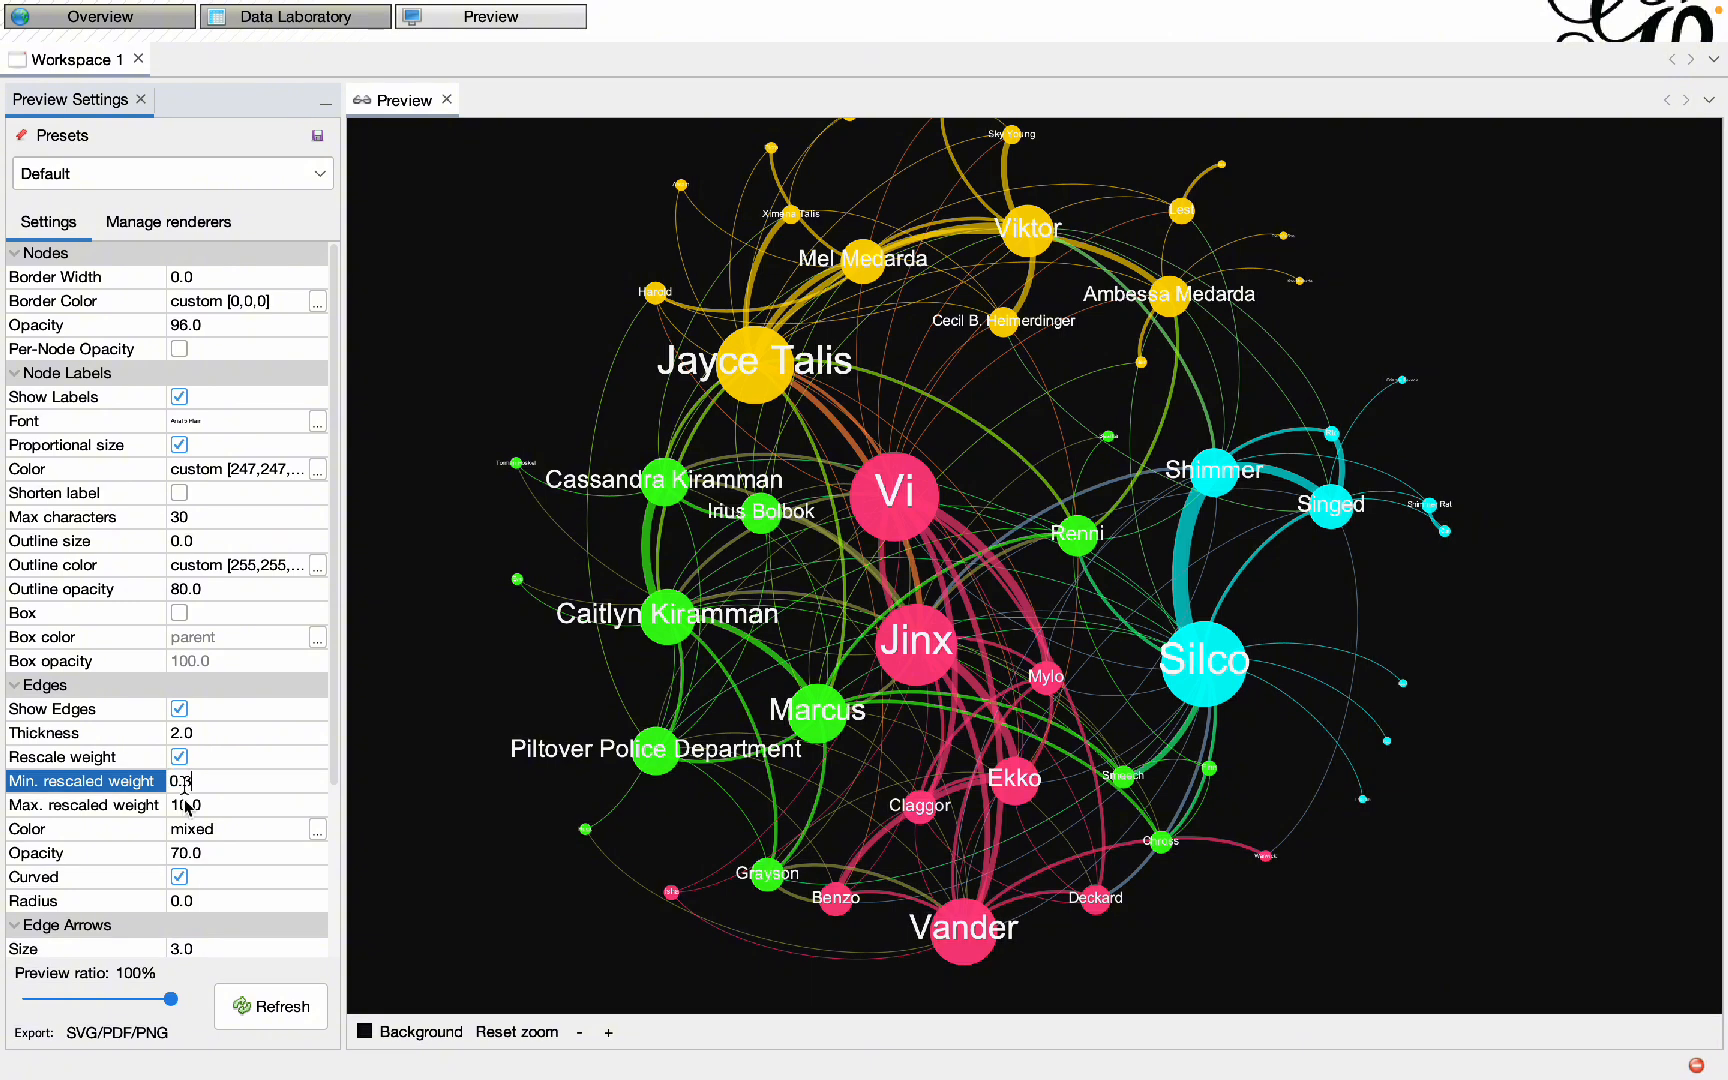
pyautogui.click(265, 1005)
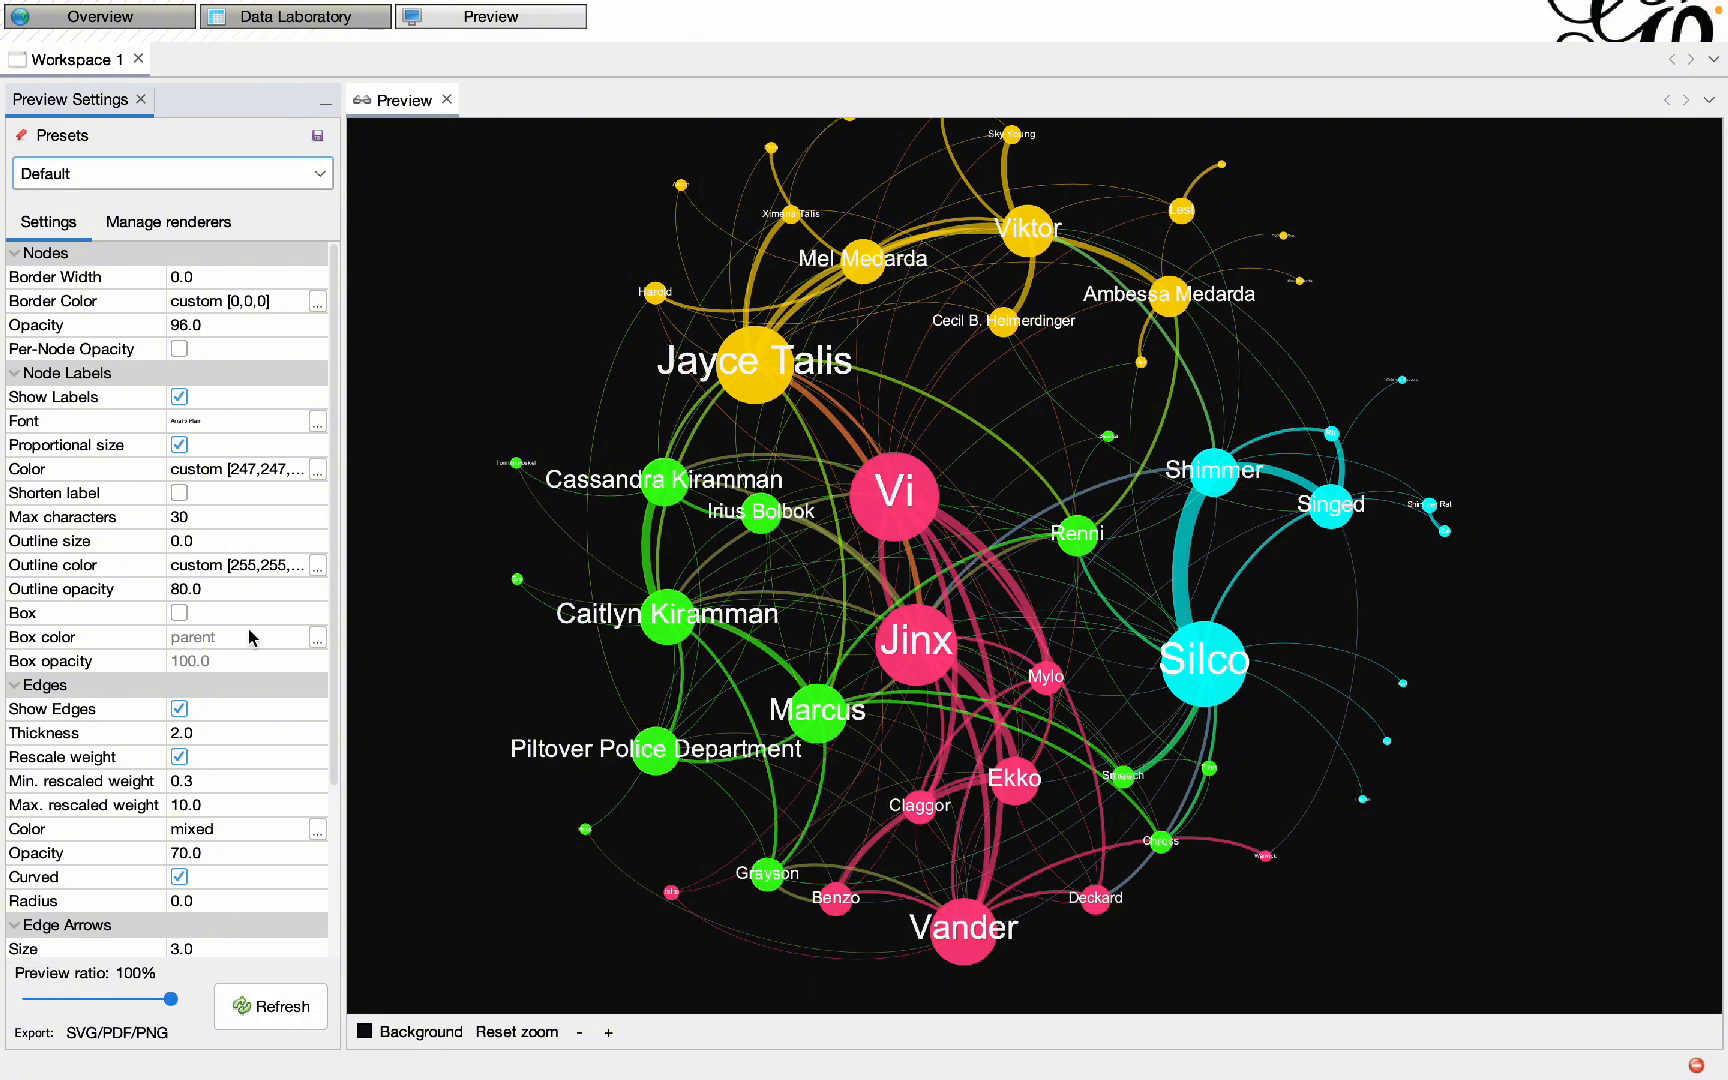
# - Try an edge thickness of 3 with rescaled weights from 0.1 to 15, and refresh the rendering
pyautogui.click(232, 730)
pyautogui.write('3')
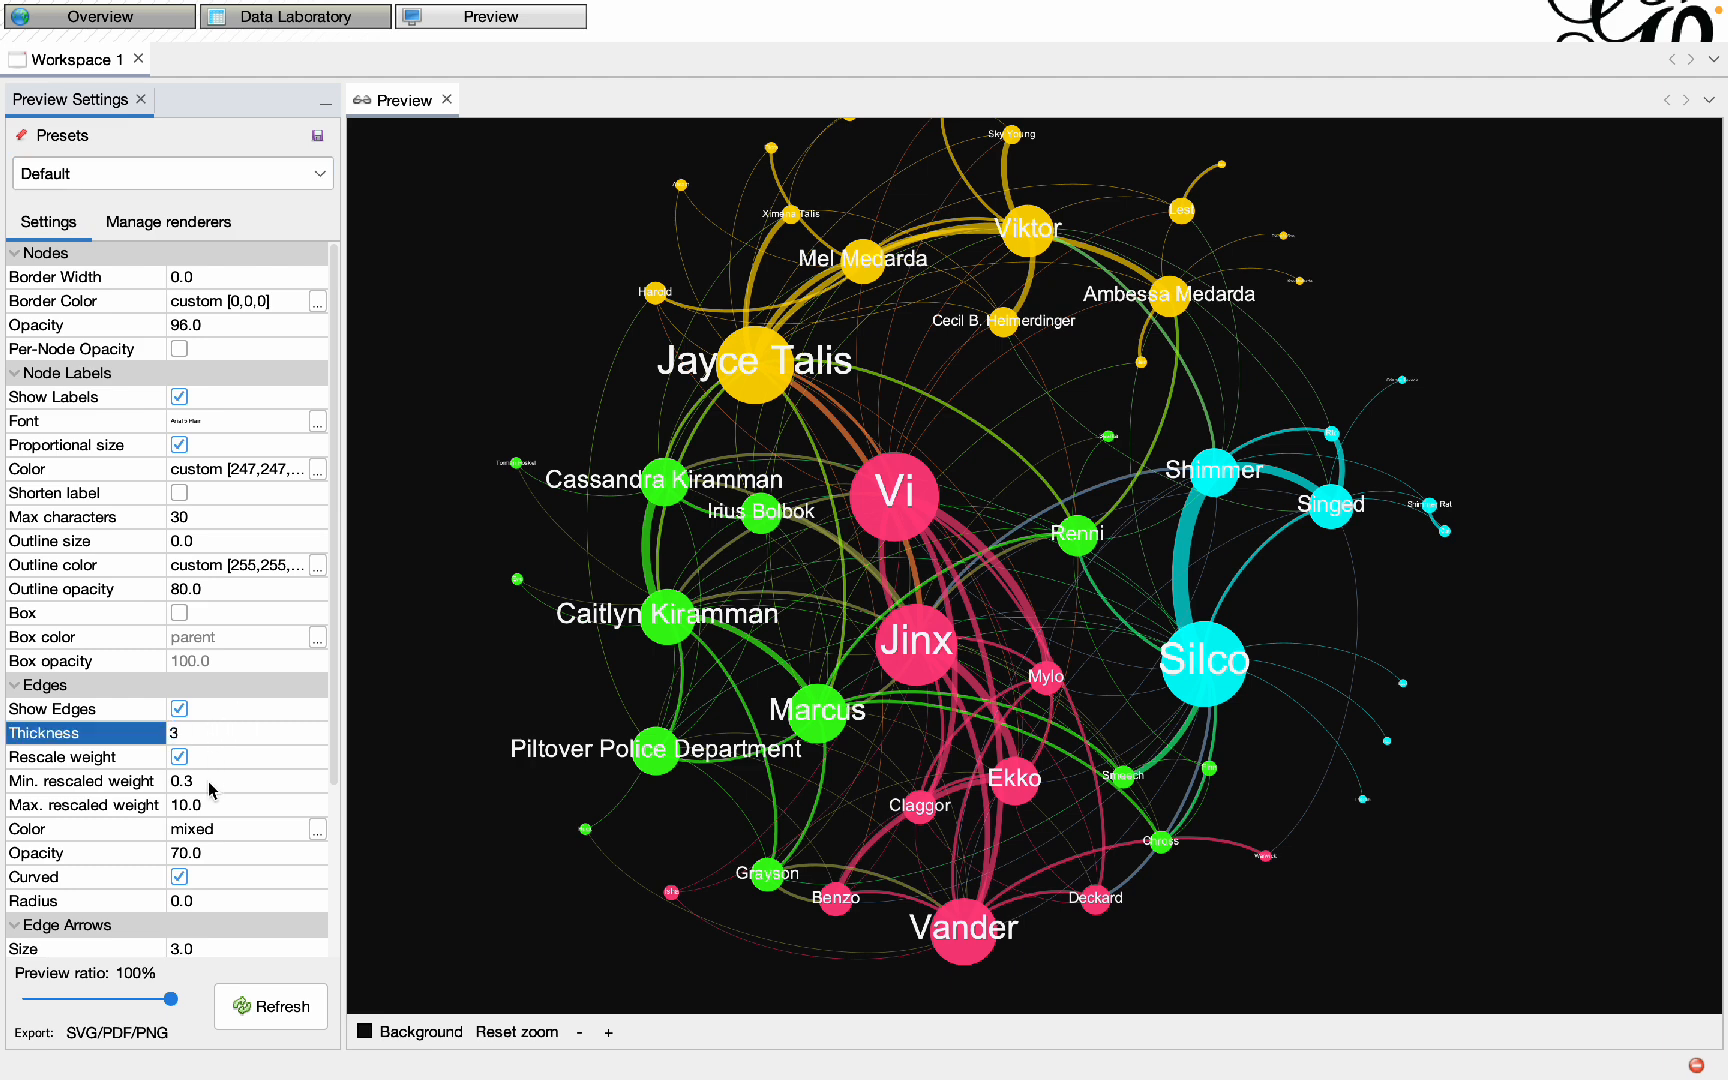
pyautogui.click(208, 778)
pyautogui.doubleClick(208, 777)
pyautogui.write('1')
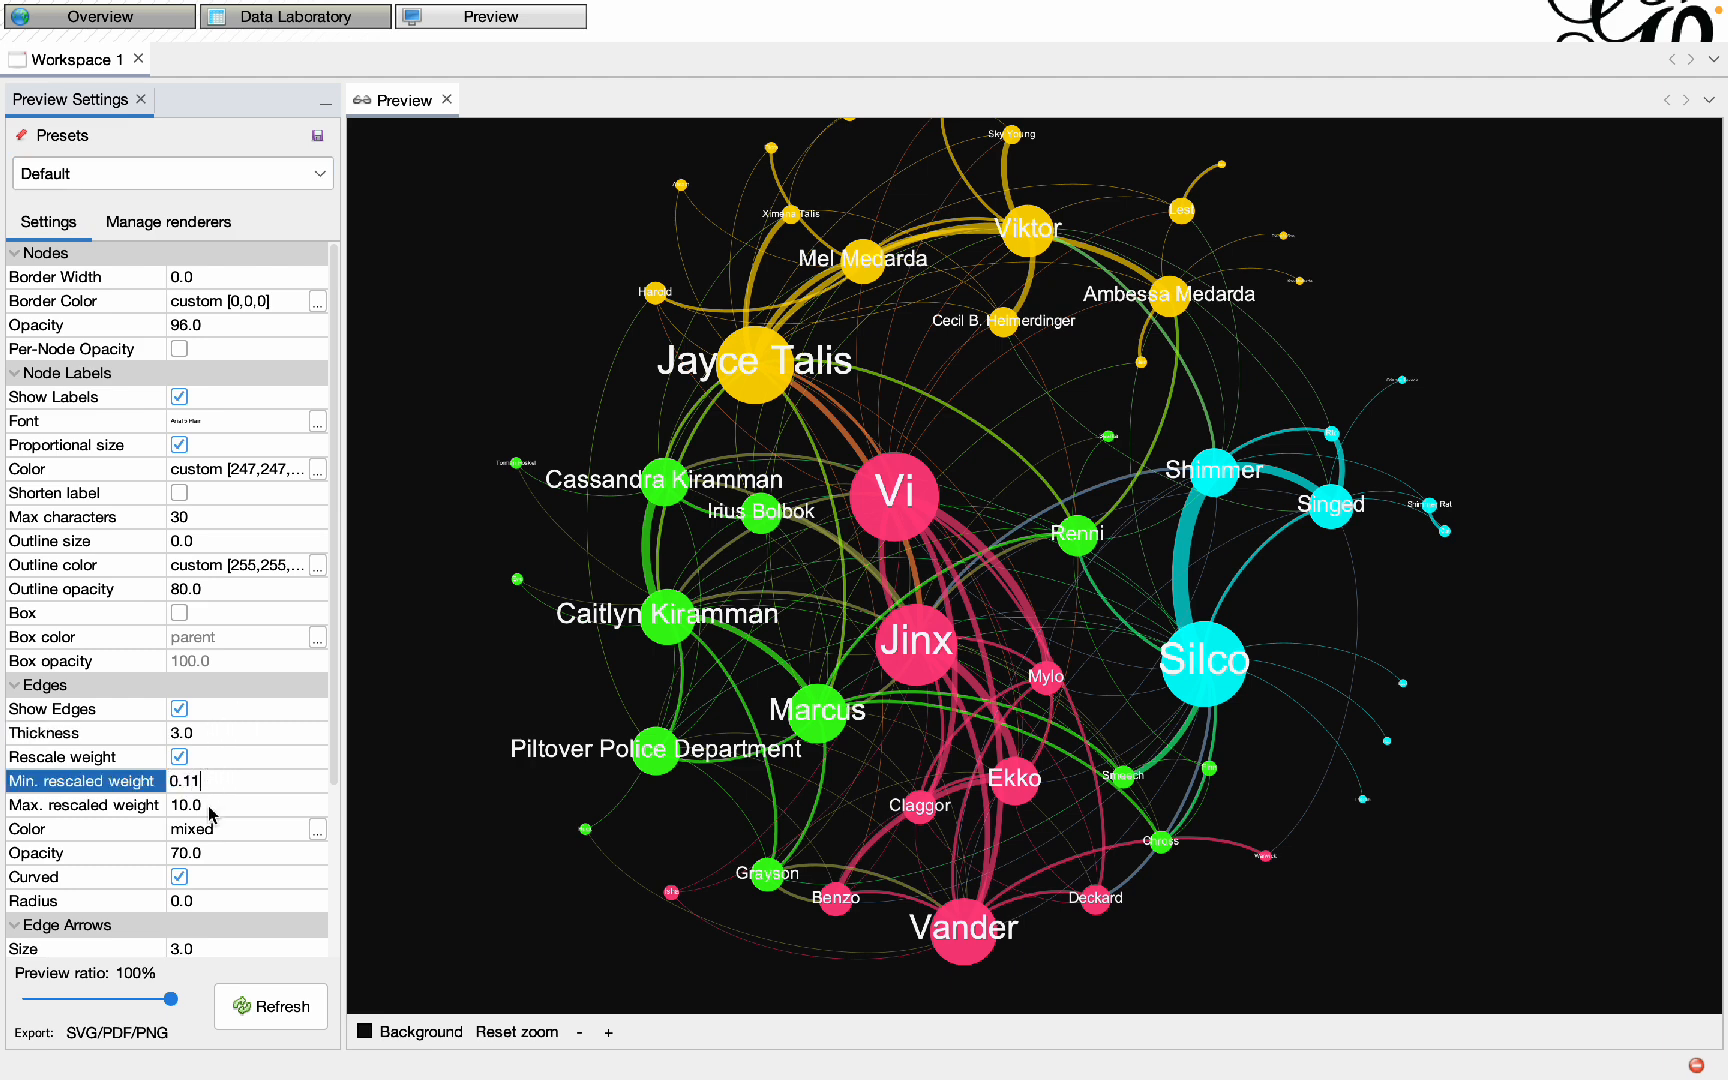
pyautogui.click(186, 805)
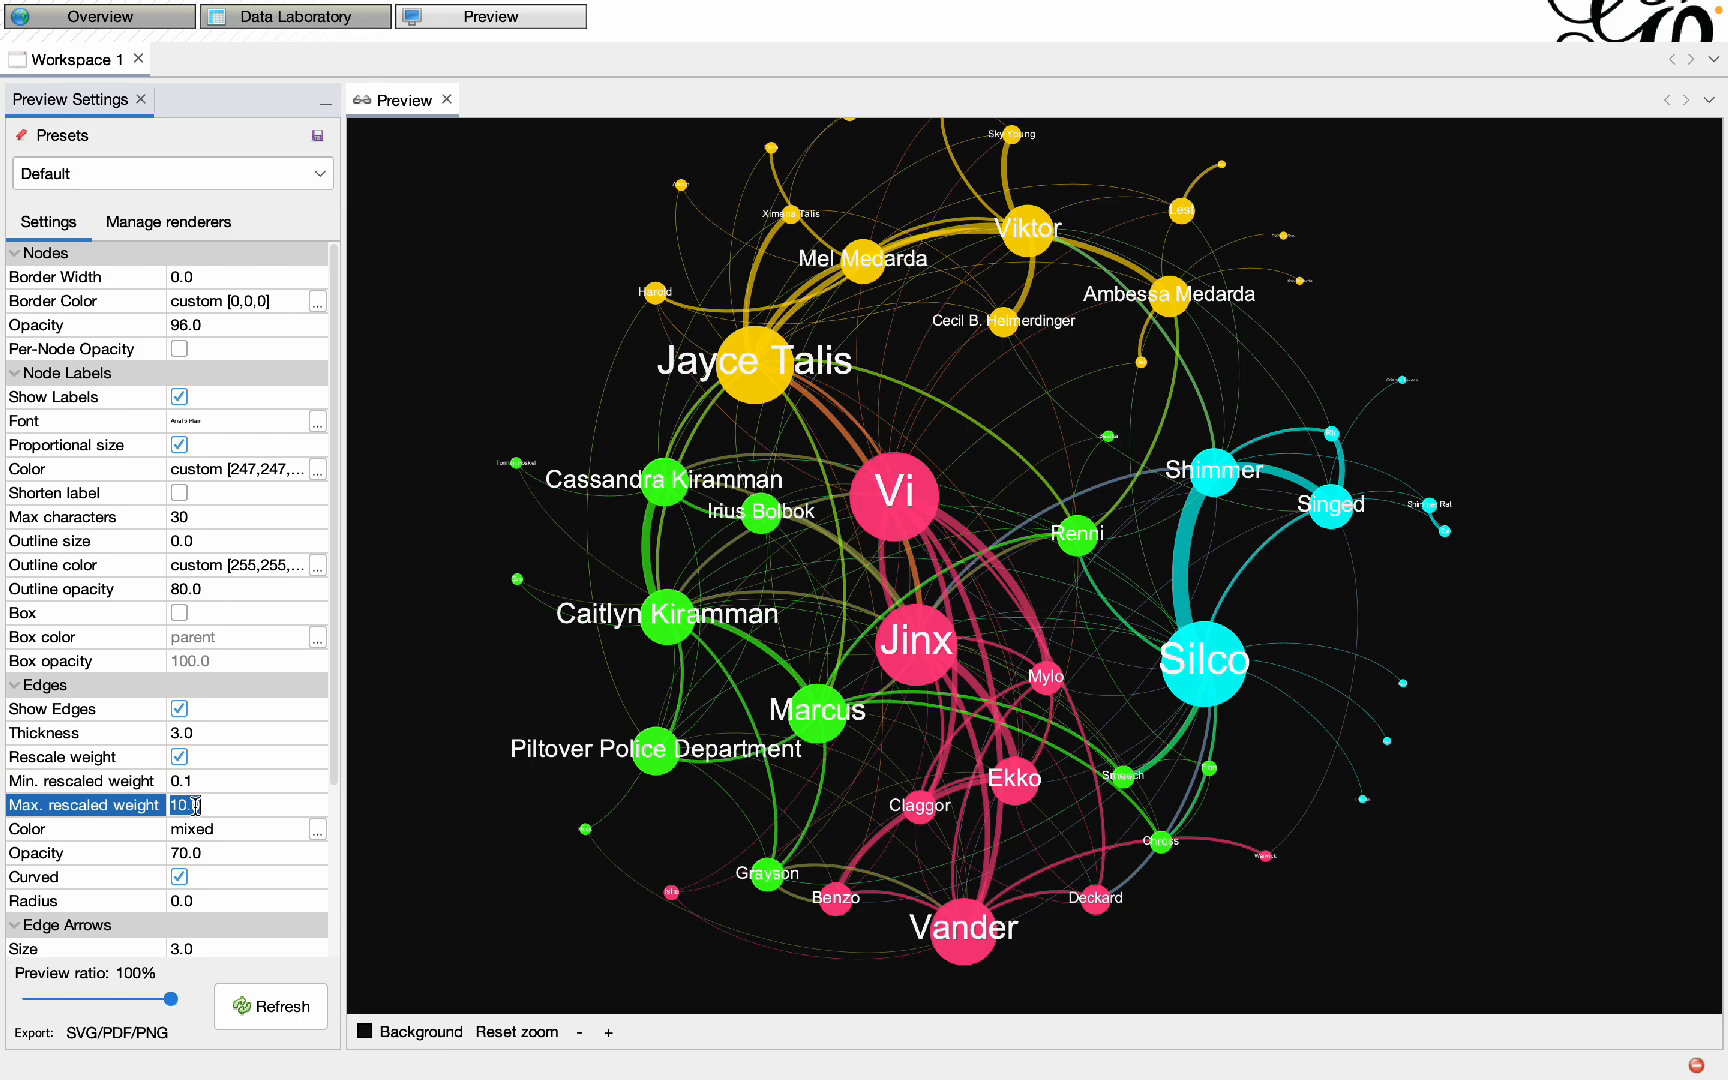
pyautogui.write('15')
pyautogui.click(274, 1008)
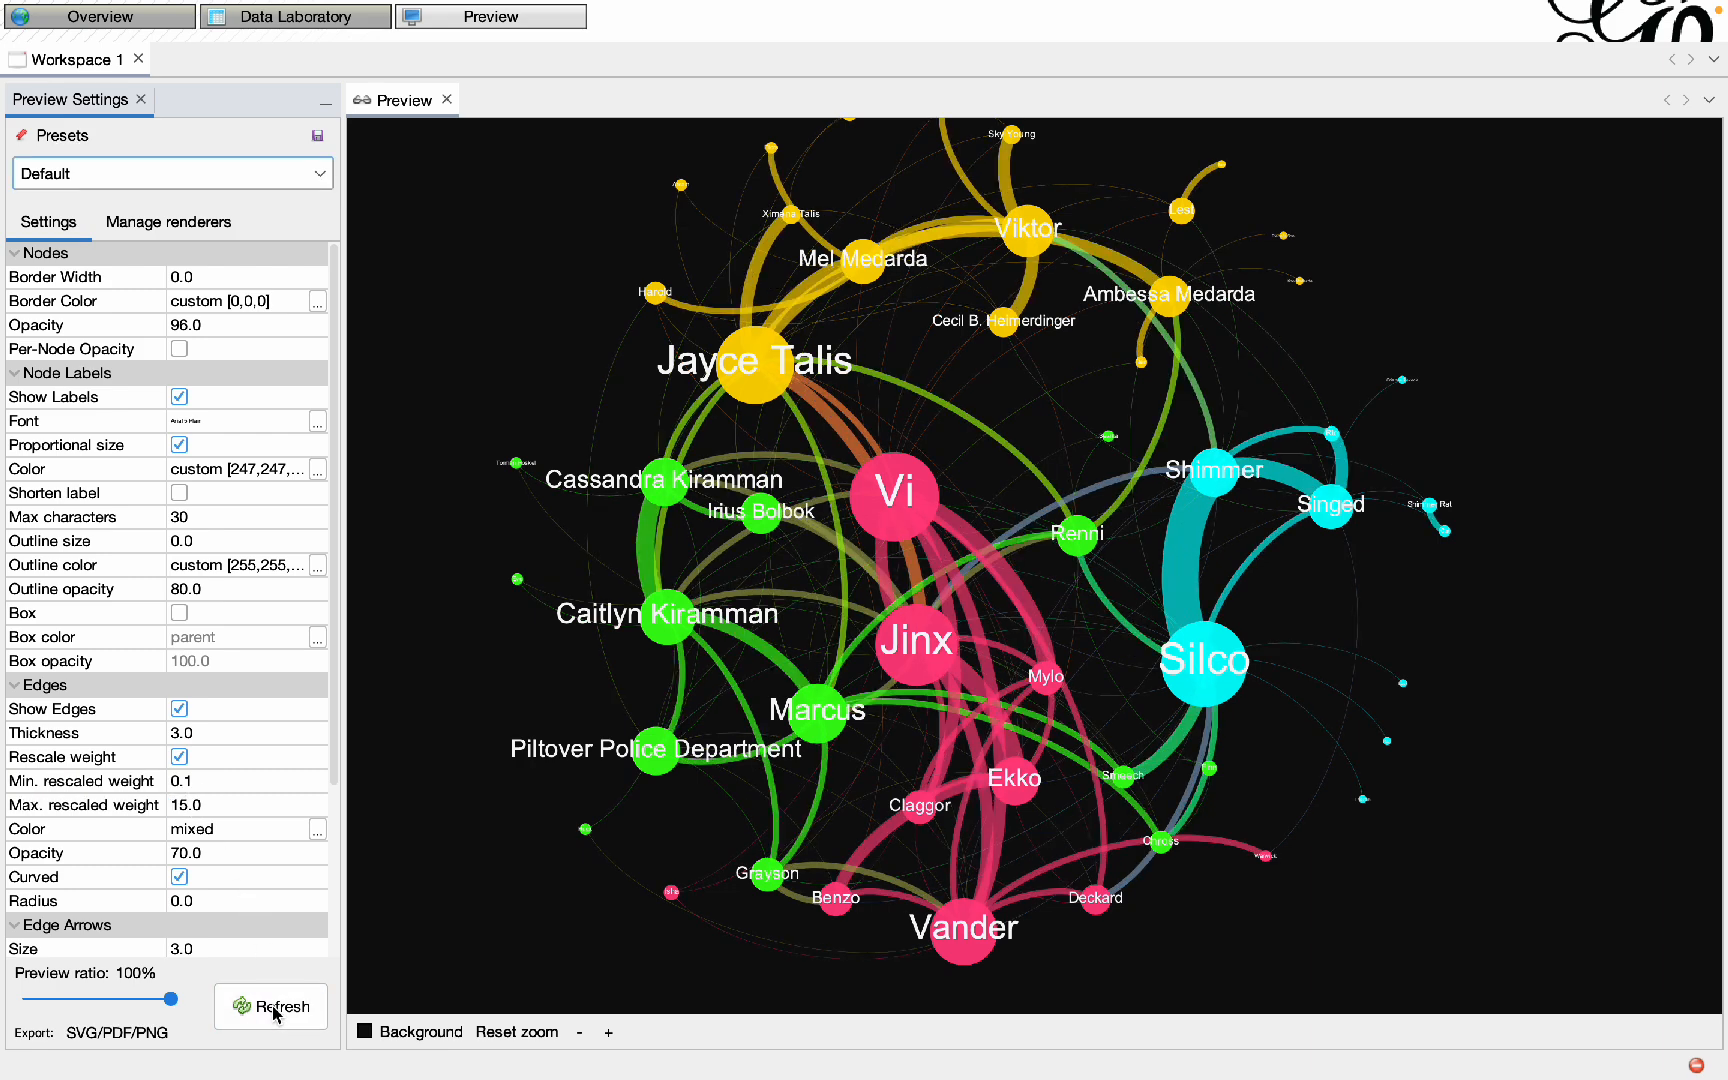
# - Set the minimum rescaled edge weight to 0.3 and the edge thickness to 2.5, and refresh the preview
pyautogui.click(226, 780)
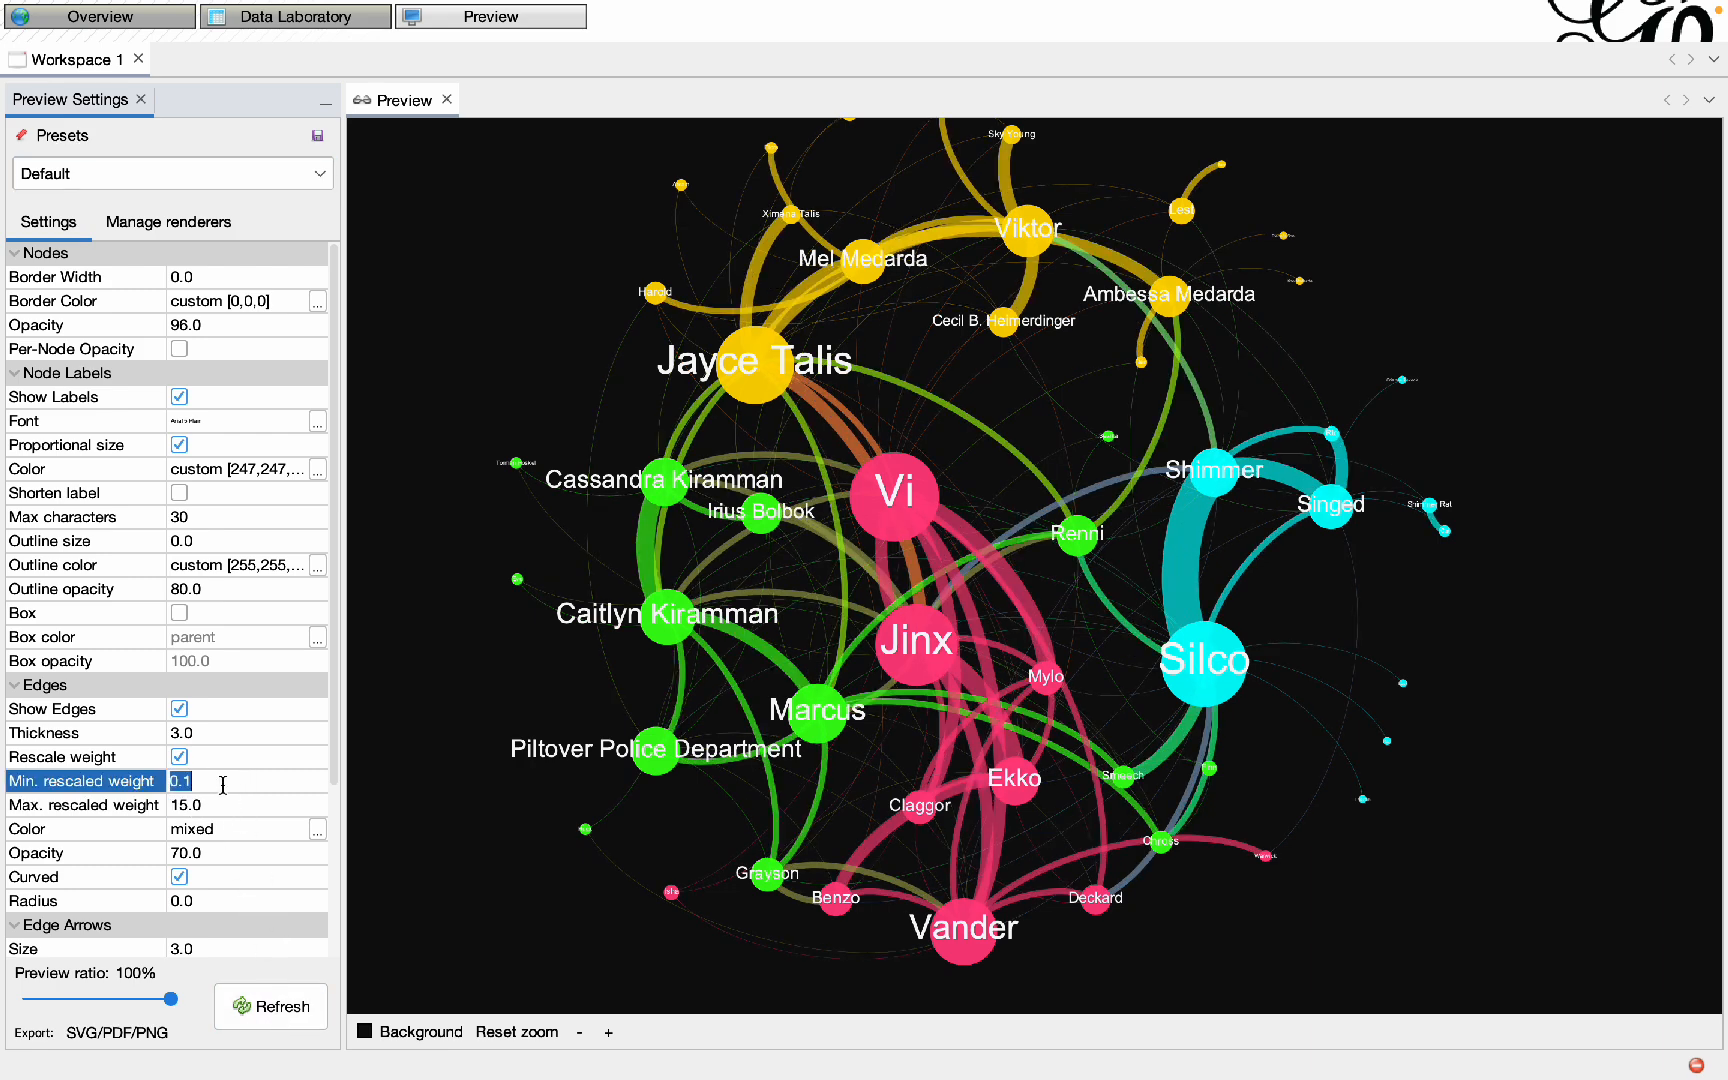
pyautogui.moveTo(184, 780); pyautogui.dragTo(226, 780)
pyautogui.write('3')
pyautogui.click(240, 731)
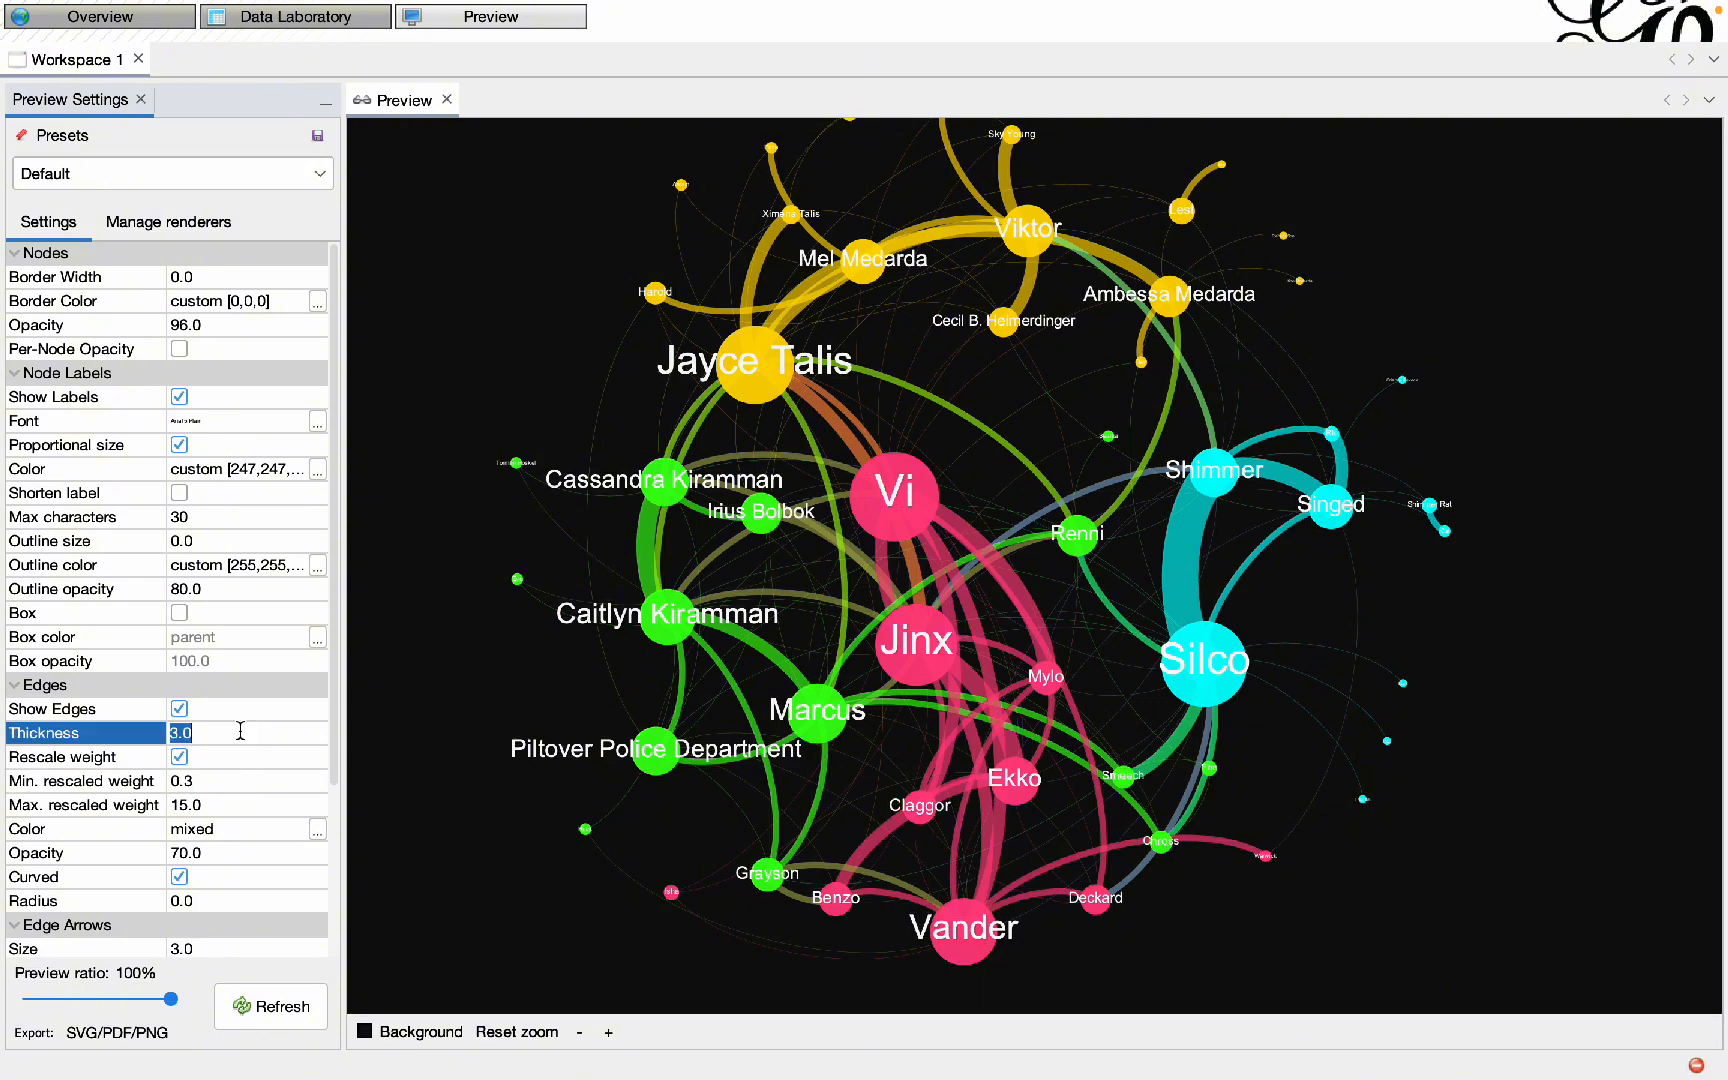
pyautogui.write('2.5')
pyautogui.click(272, 1022)
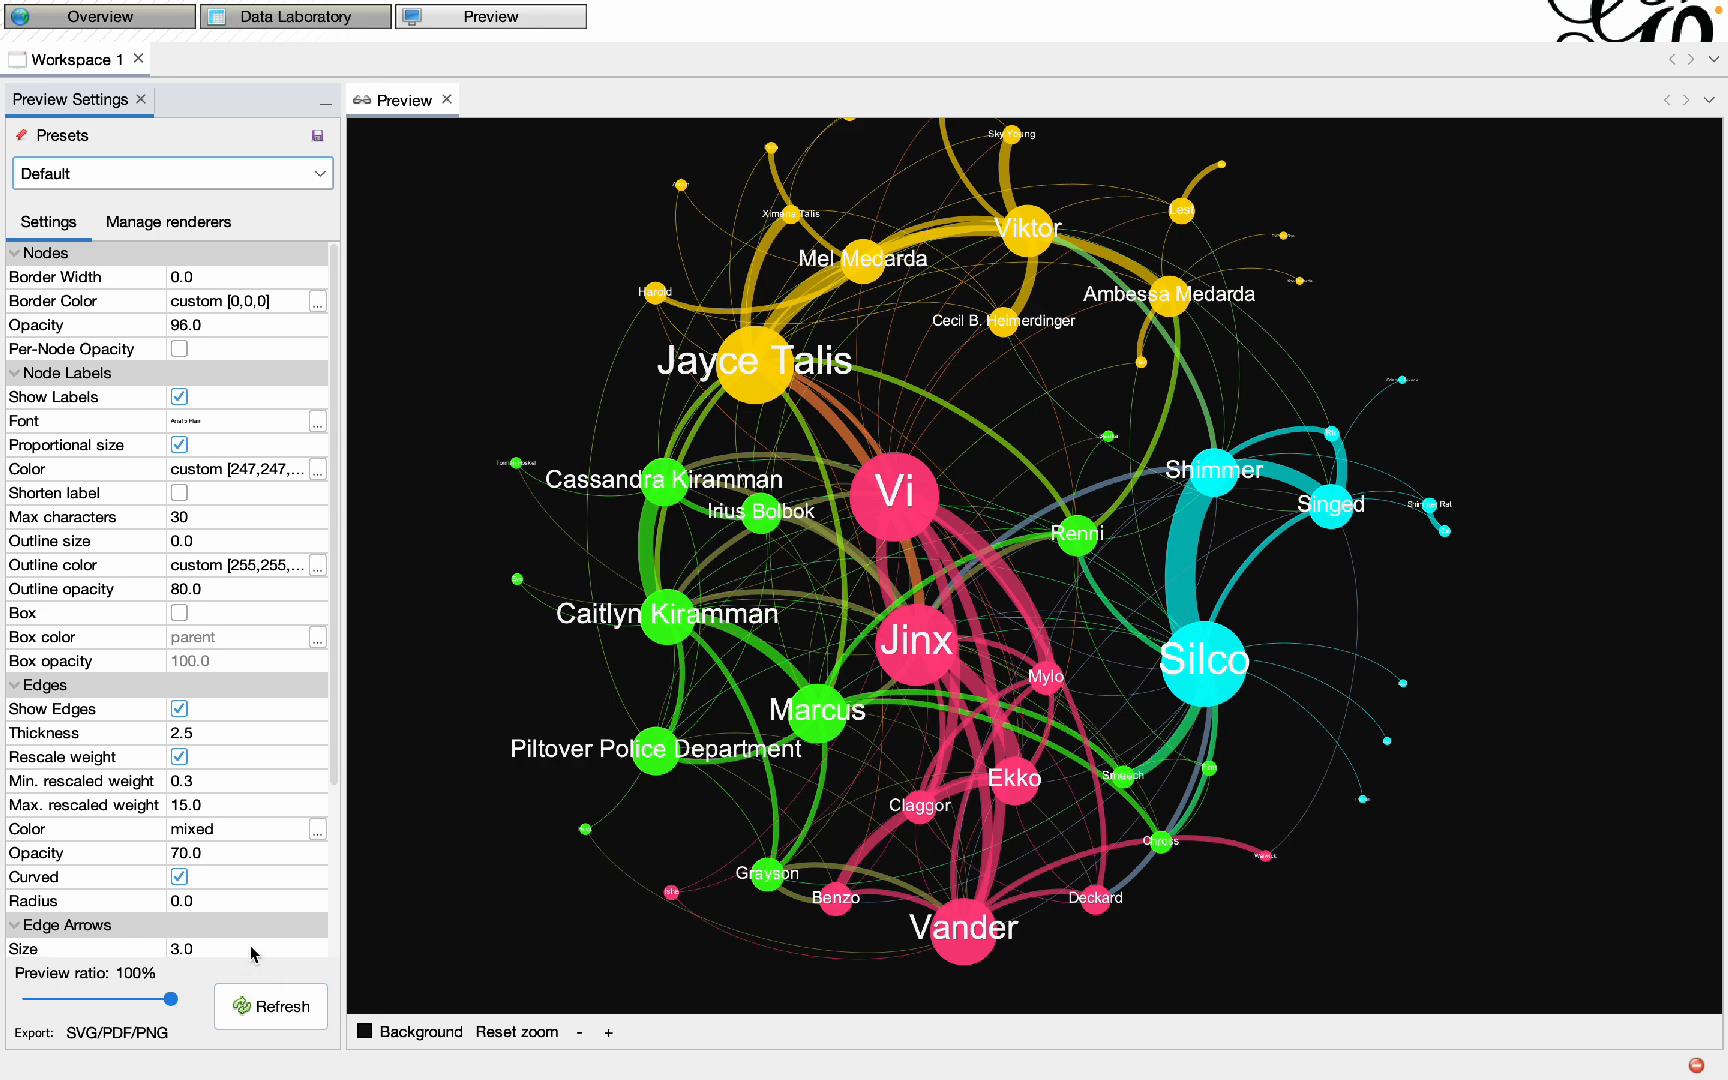
# - Set the maximum rescaled edge weight to 10 and refresh the preview
pyautogui.click(222, 810)
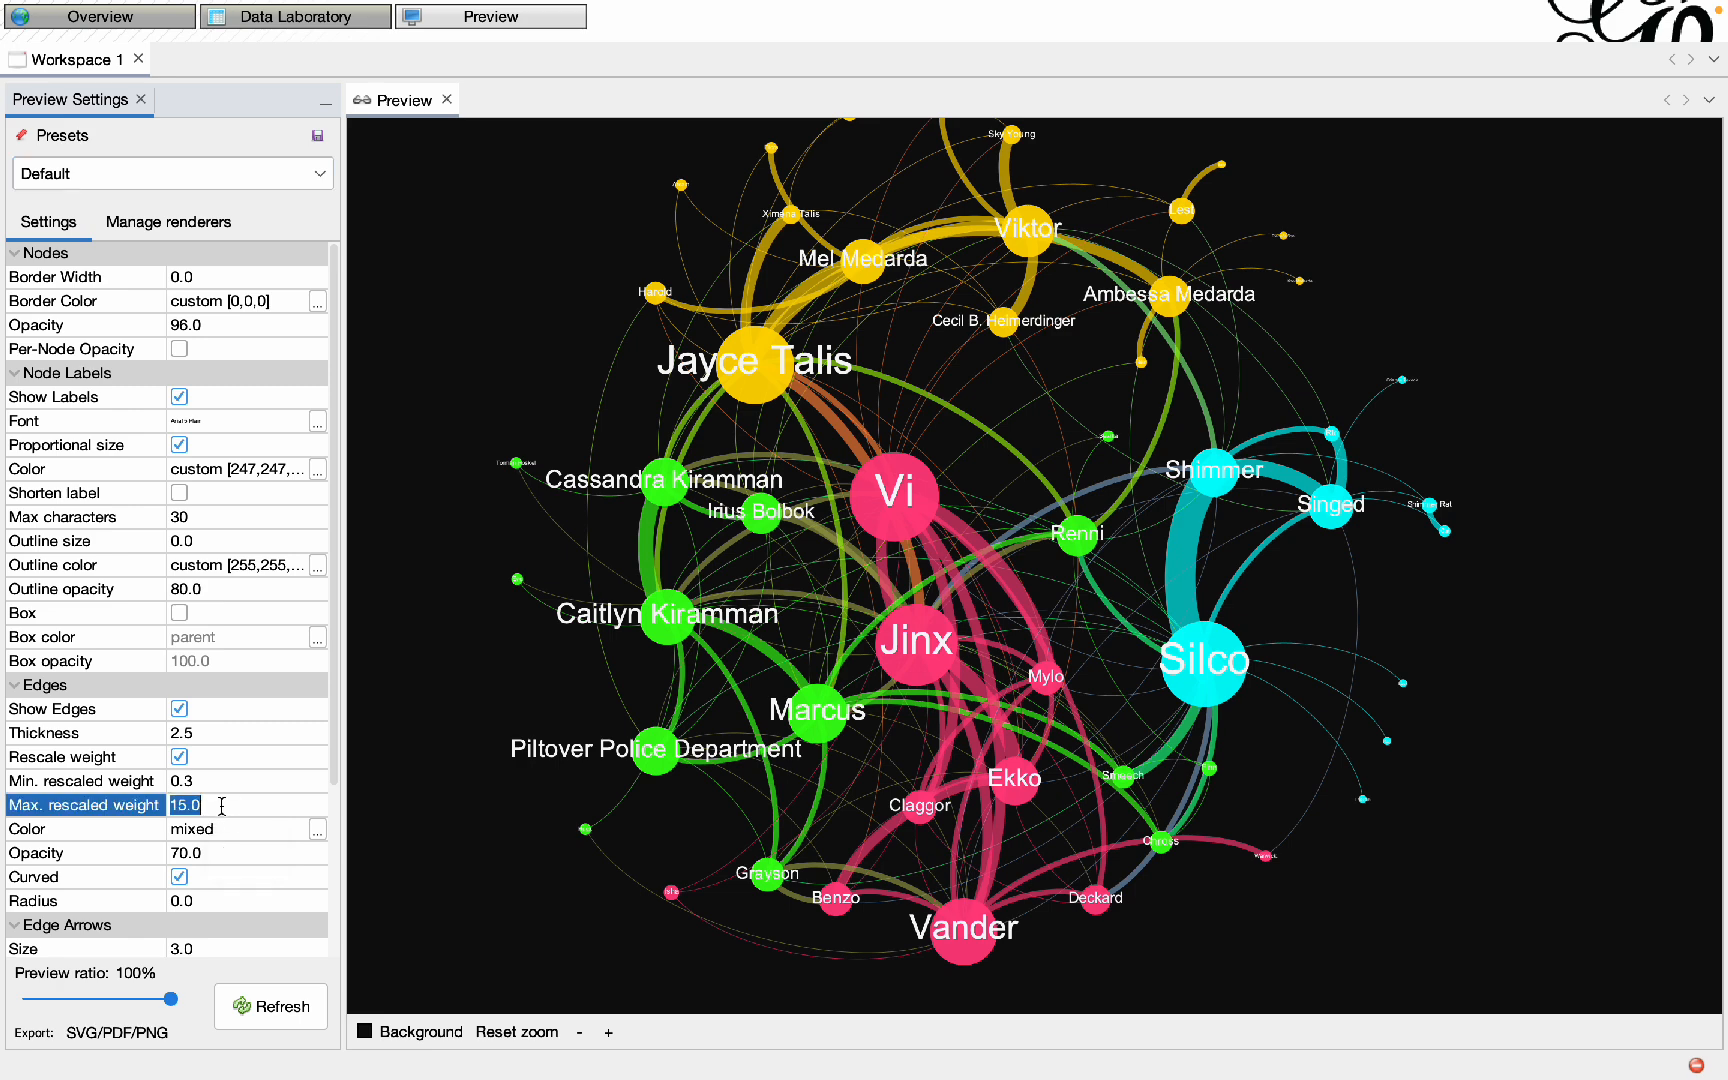
pyautogui.write('10')
pyautogui.click(268, 1010)
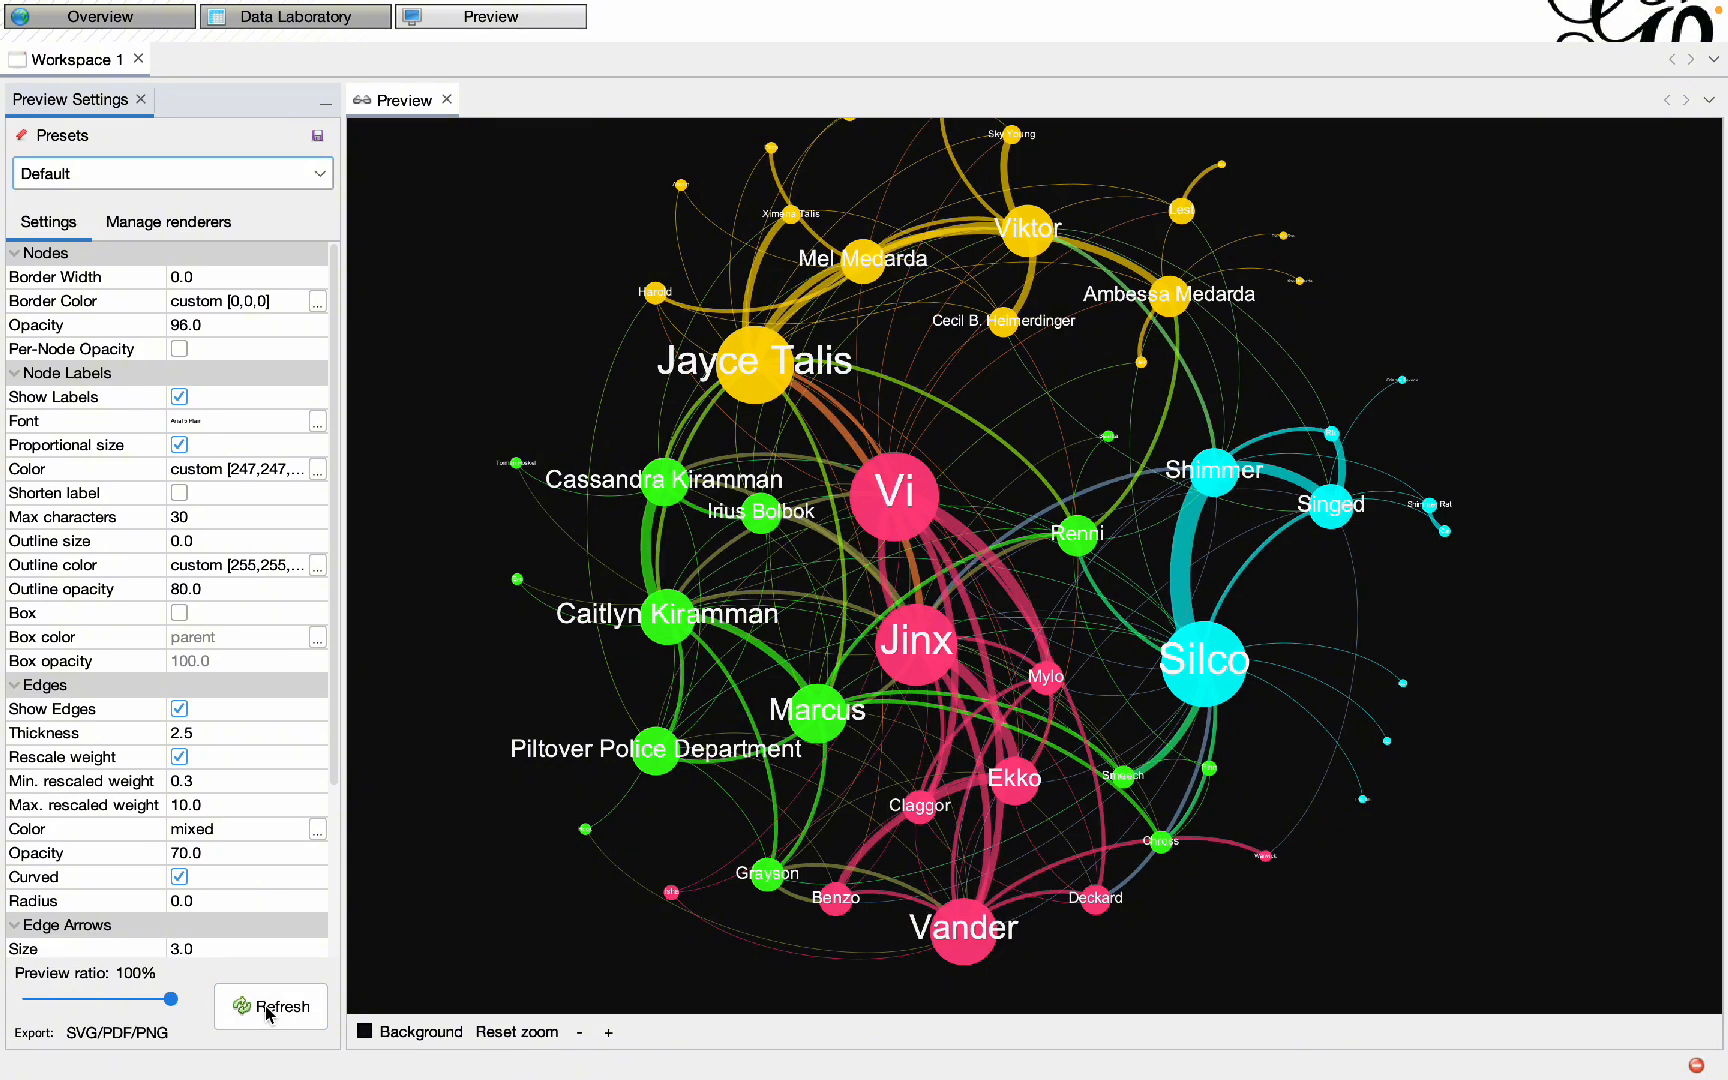
# - Examine the rendered network's coloured character clusters and the connections between them
pyautogui.scroll(-2, 1300, 733)
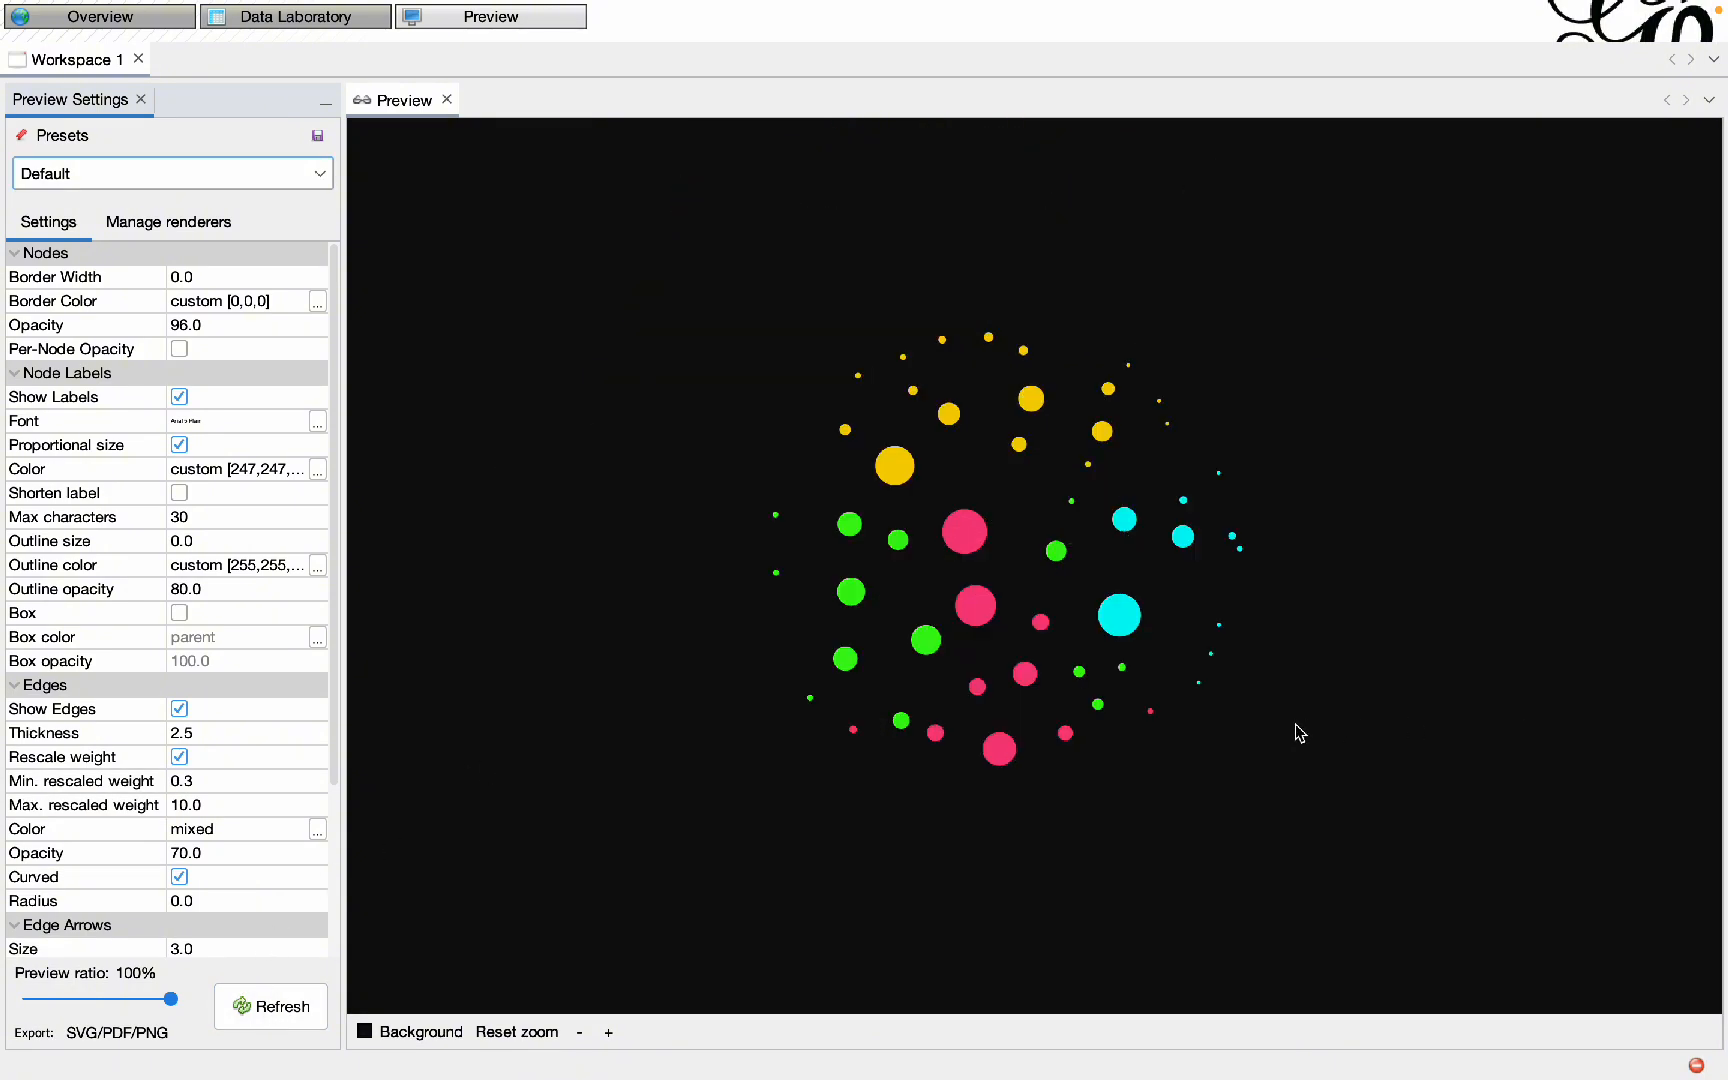
pyautogui.scroll(2, 1164, 664)
pyautogui.scroll(1, 877, 673)
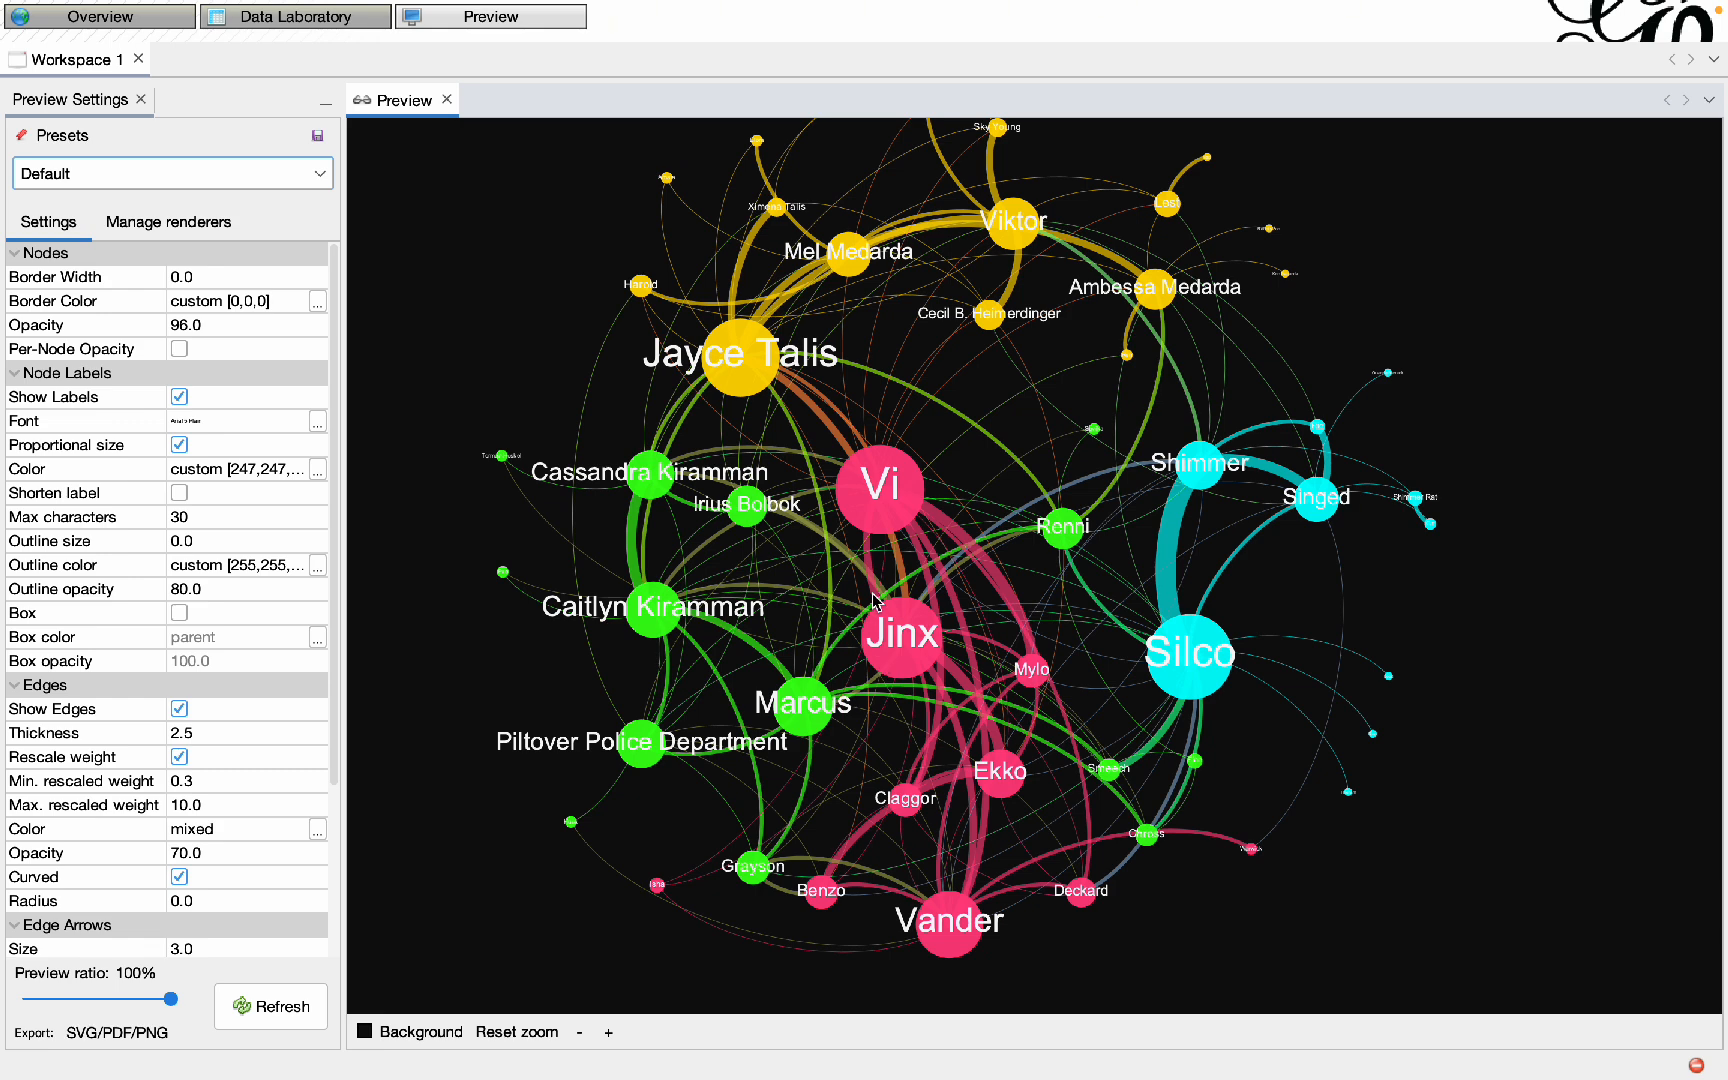
pyautogui.moveTo(768, 556); pyautogui.dragTo(765, 553)
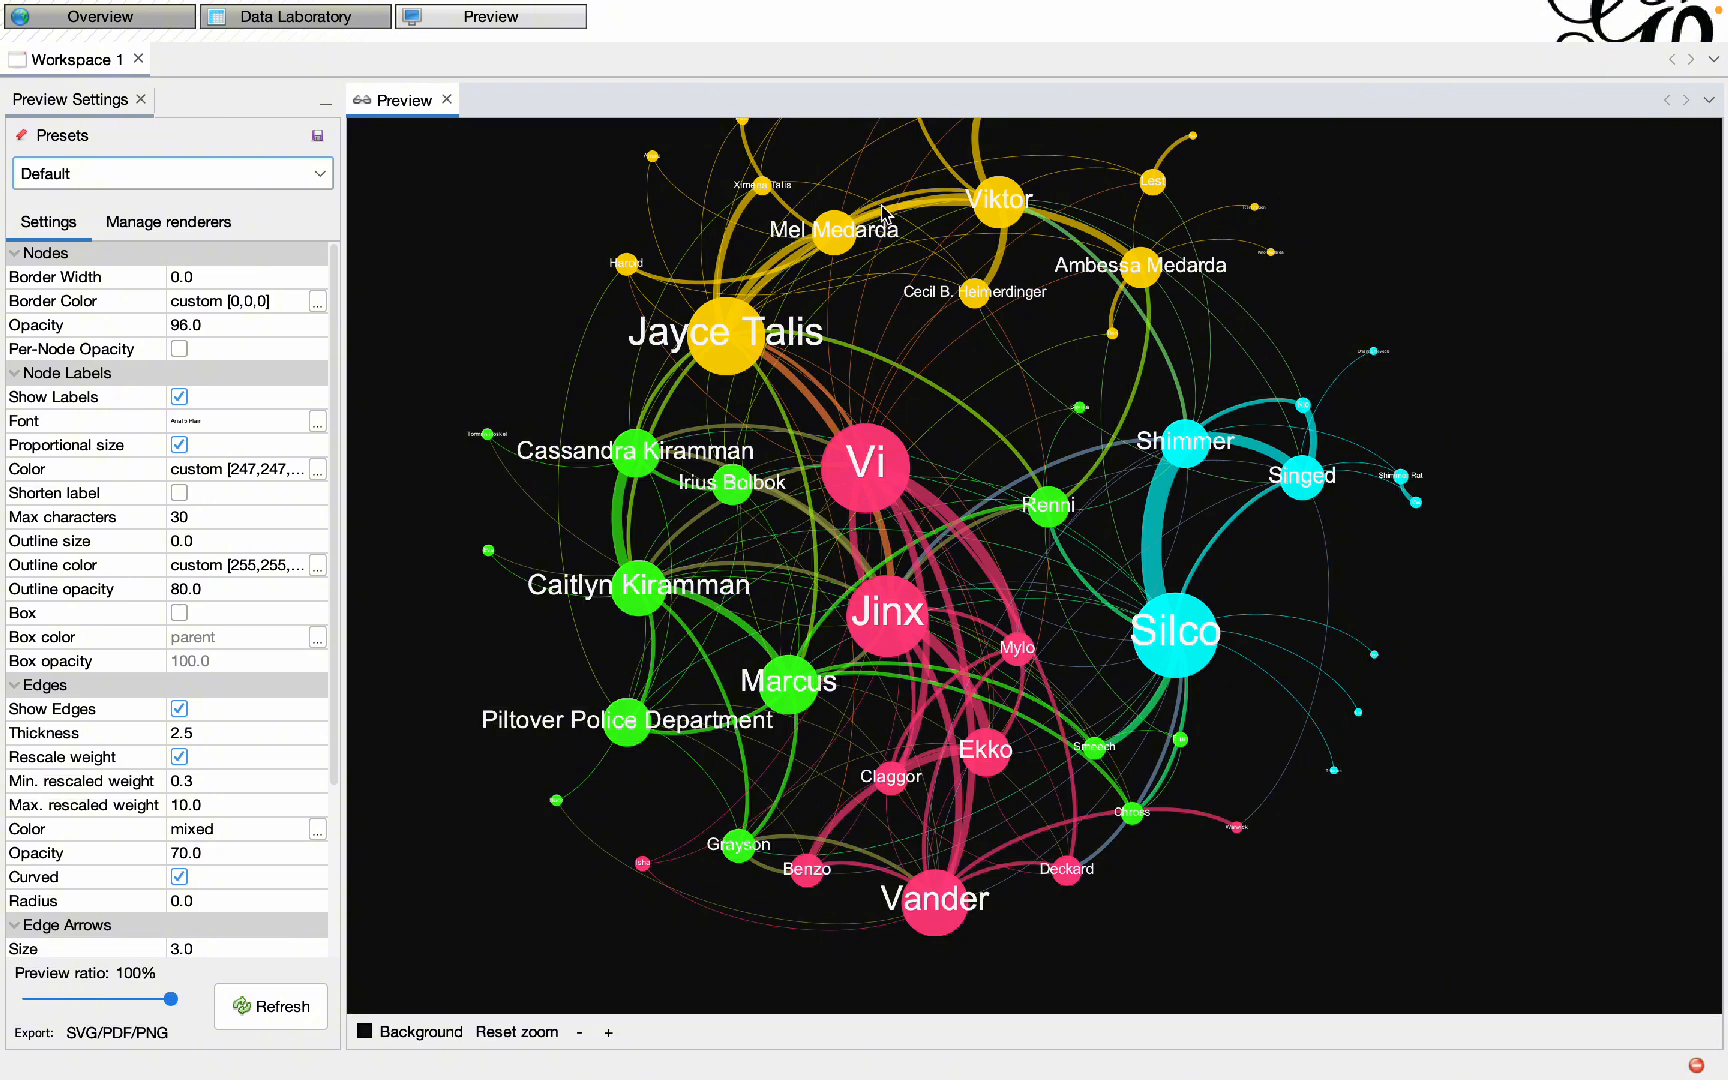
pyautogui.moveTo(760, 259); pyautogui.dragTo(755, 337)
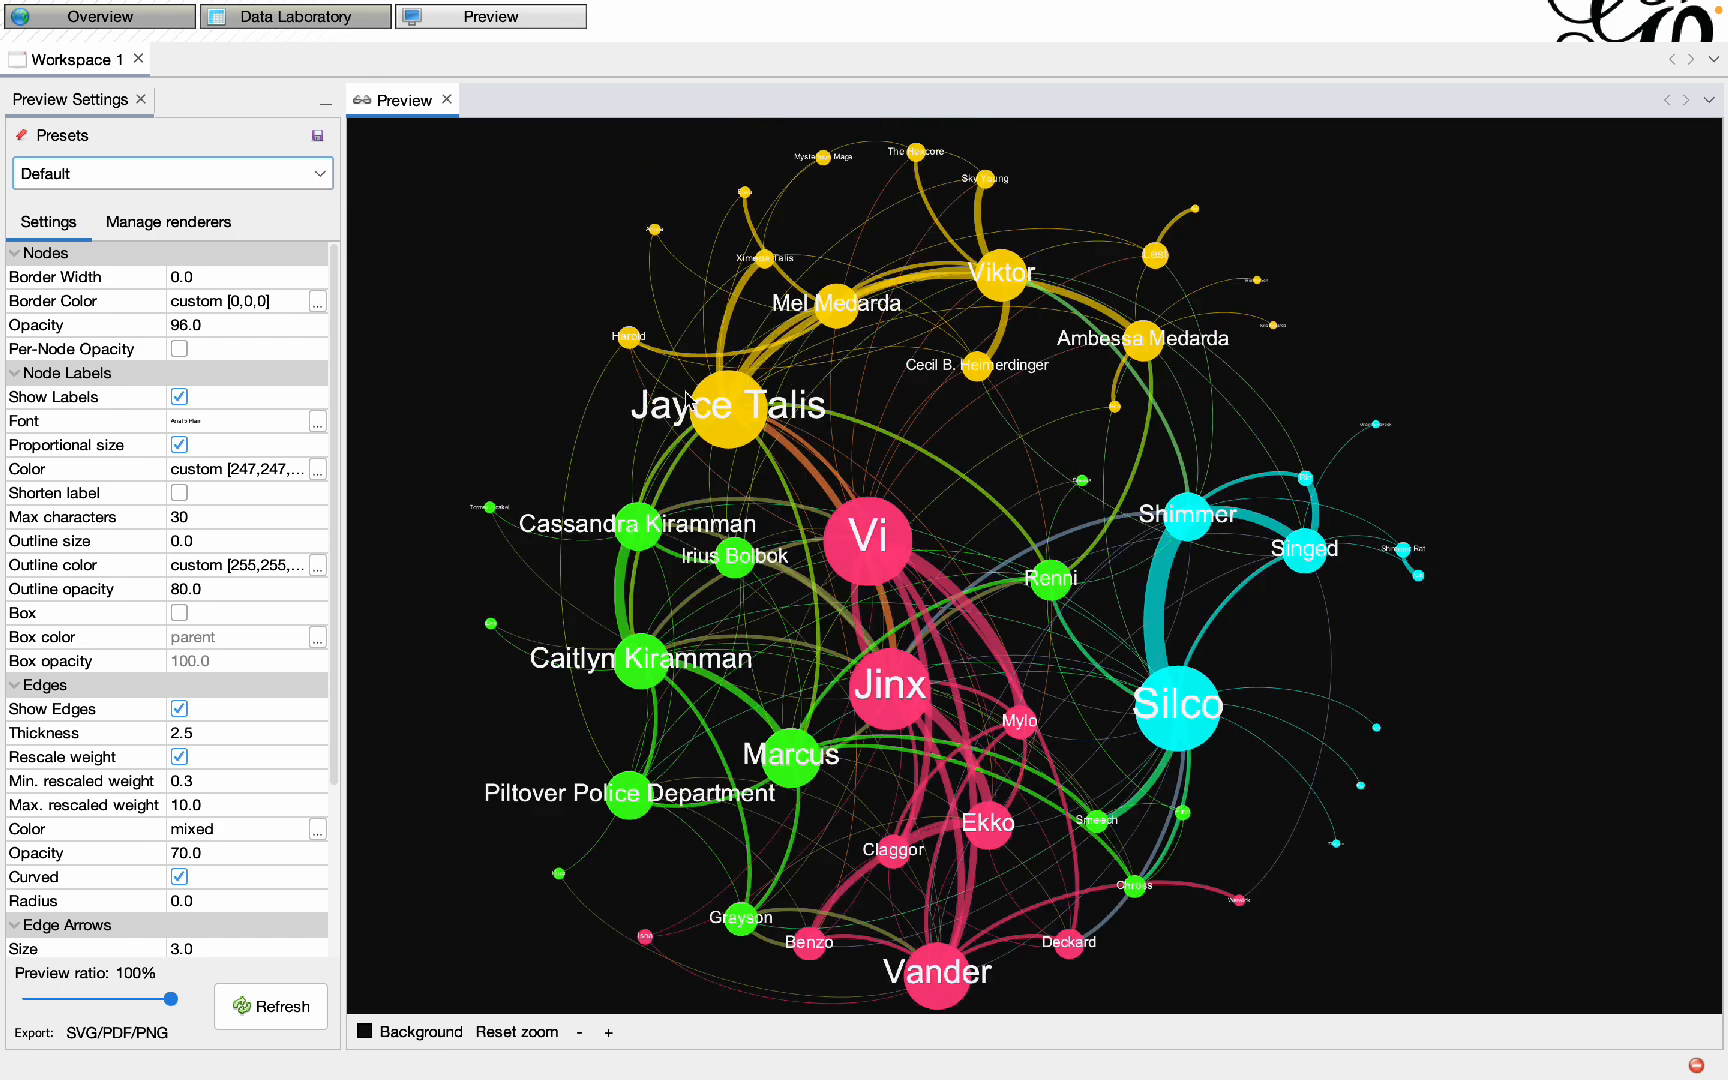
pyautogui.moveTo(688, 400); pyautogui.dragTo(700, 376)
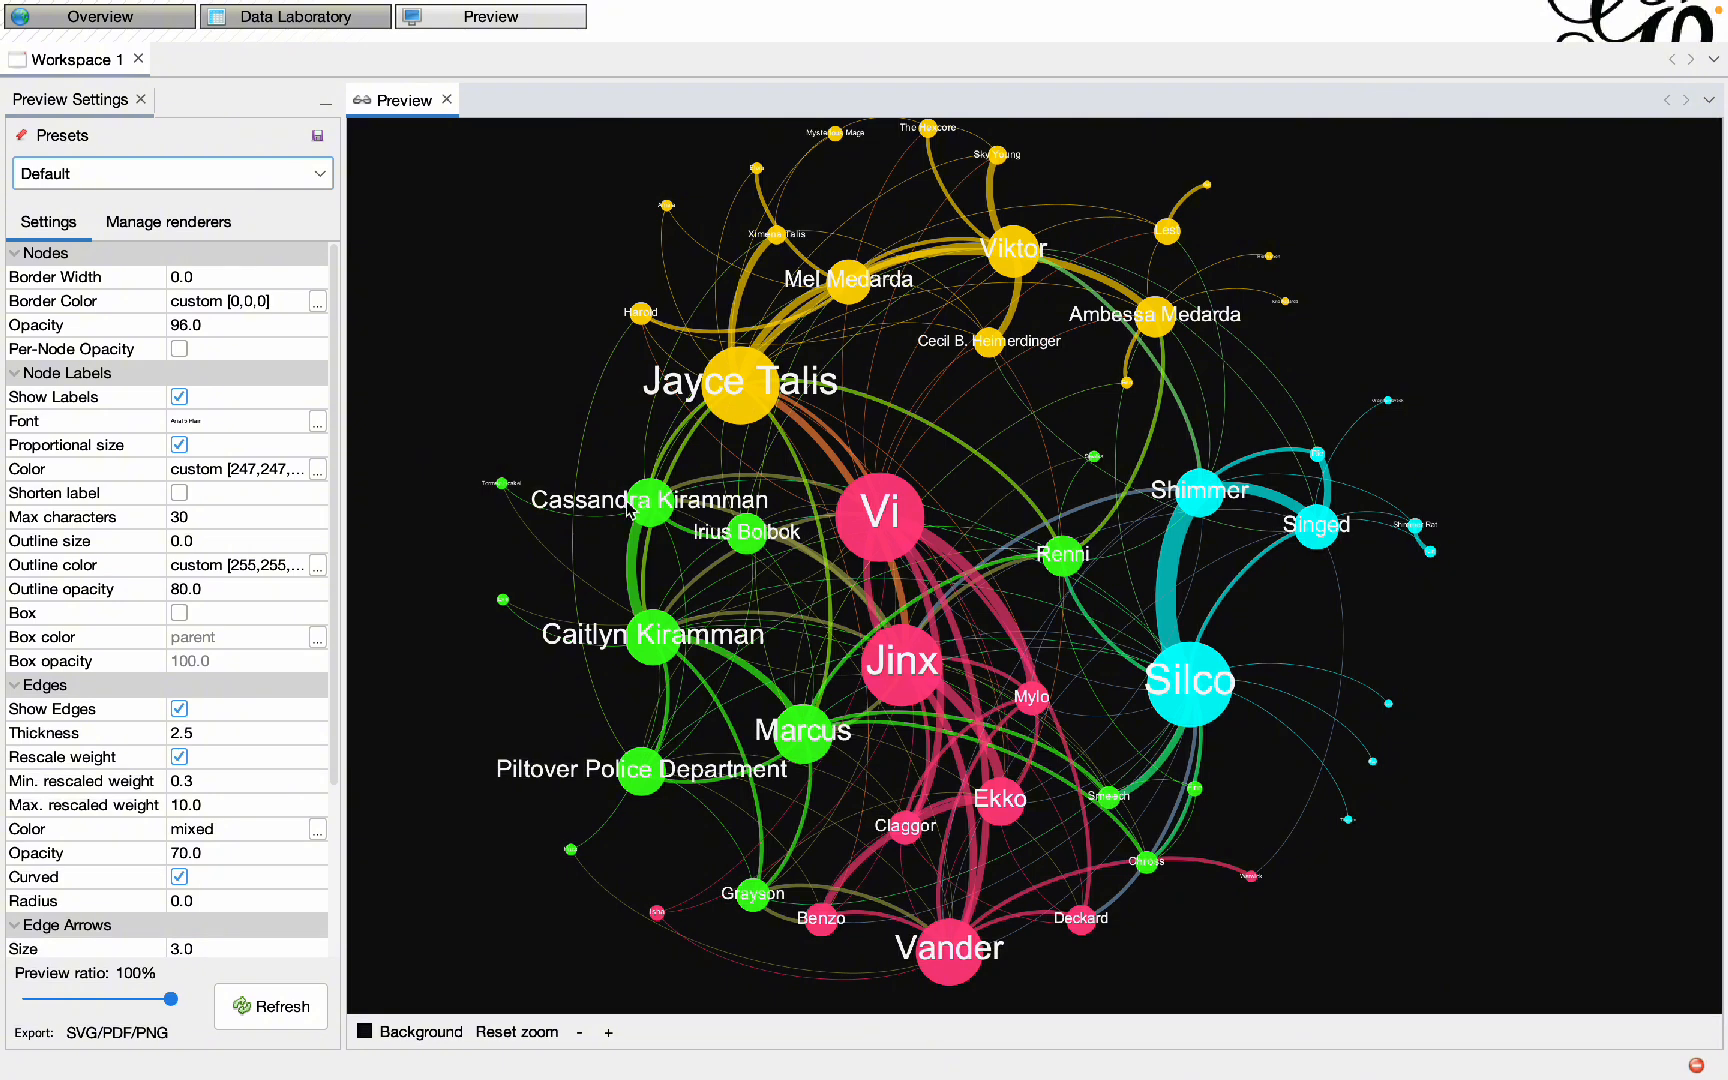
pyautogui.moveTo(1045, 490); pyautogui.dragTo(1034, 486)
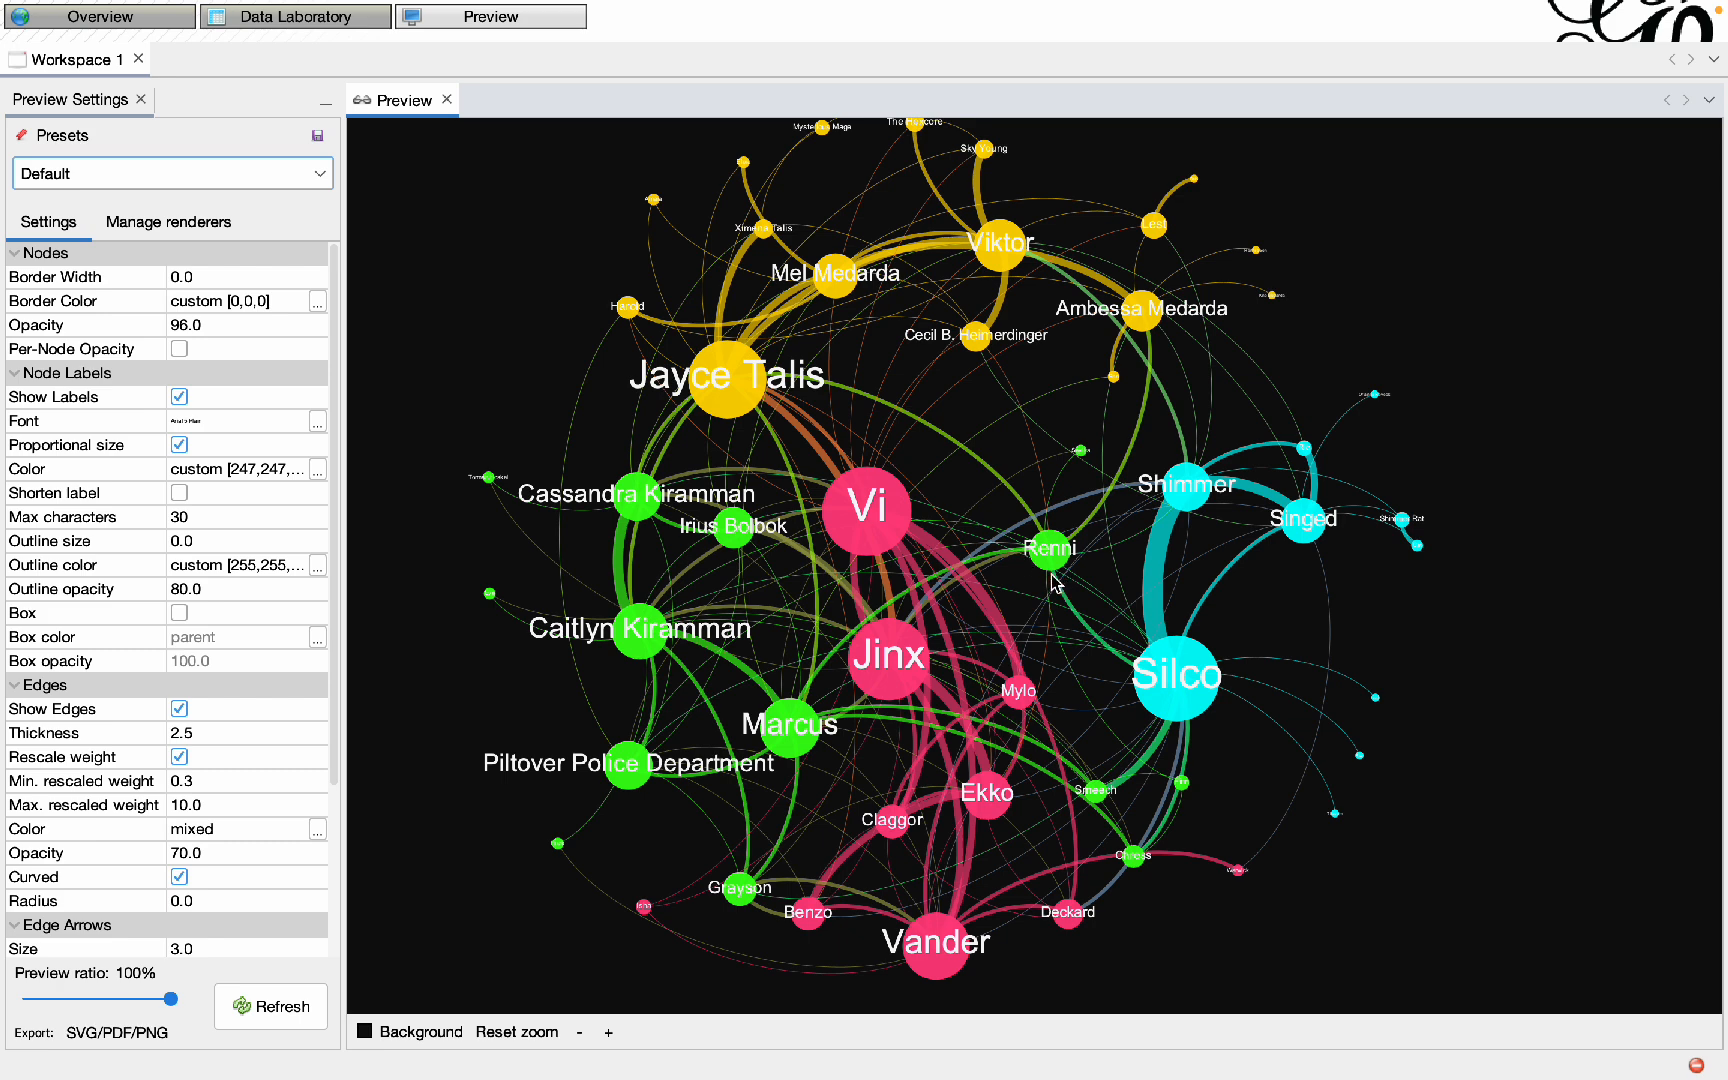
pyautogui.scroll(-3, 1003, 585)
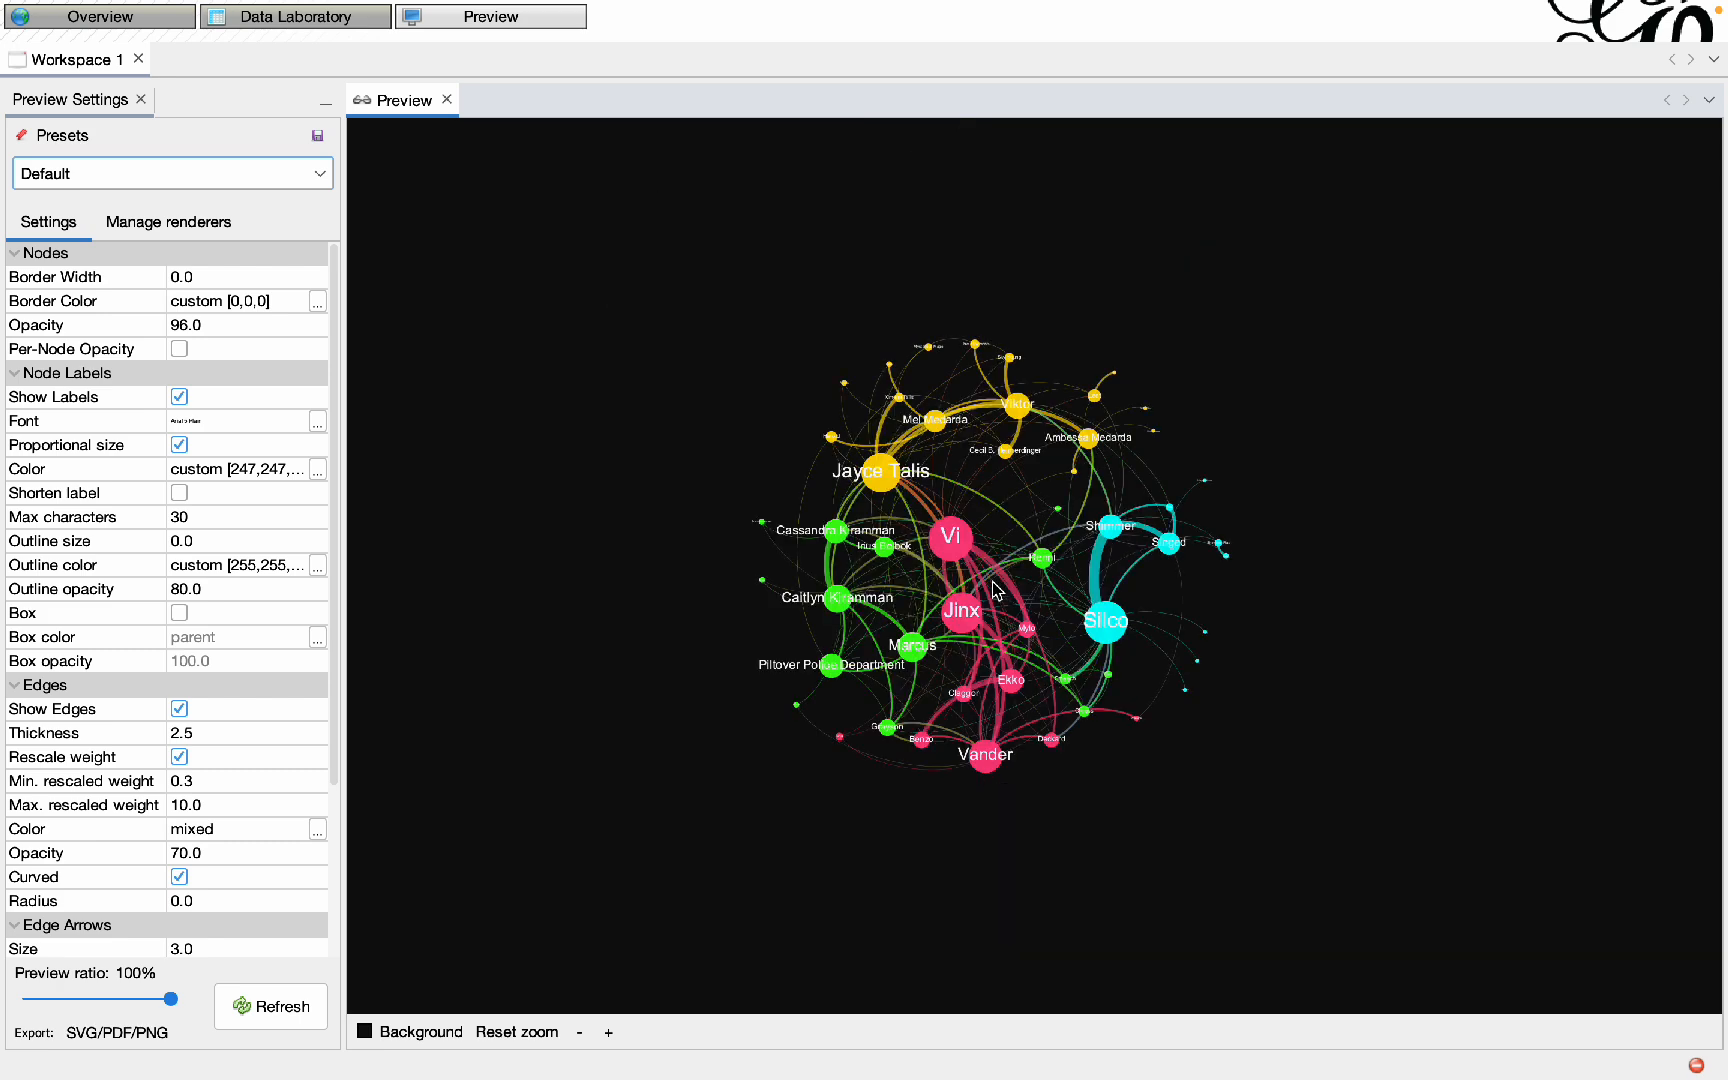
pyautogui.scroll(3, 998, 588)
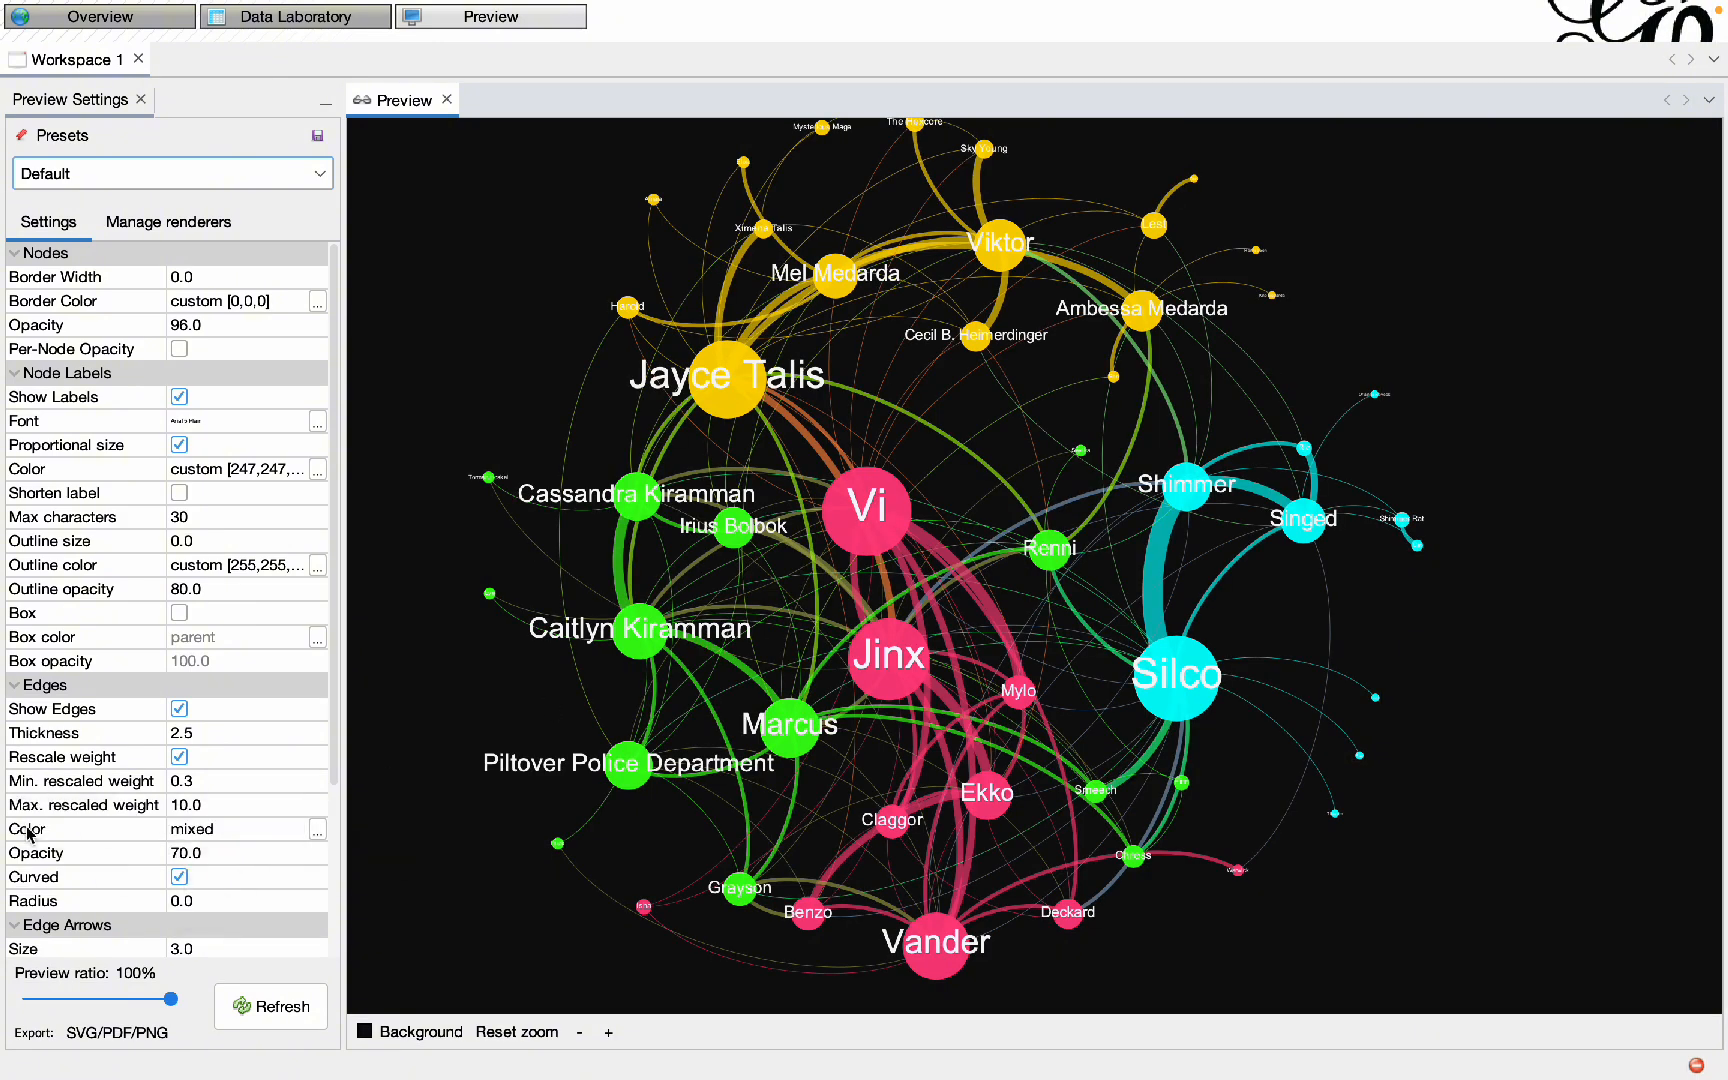
# - Open the SVG/PDF/PNG export for the rendered network
pyautogui.click(91, 1035)
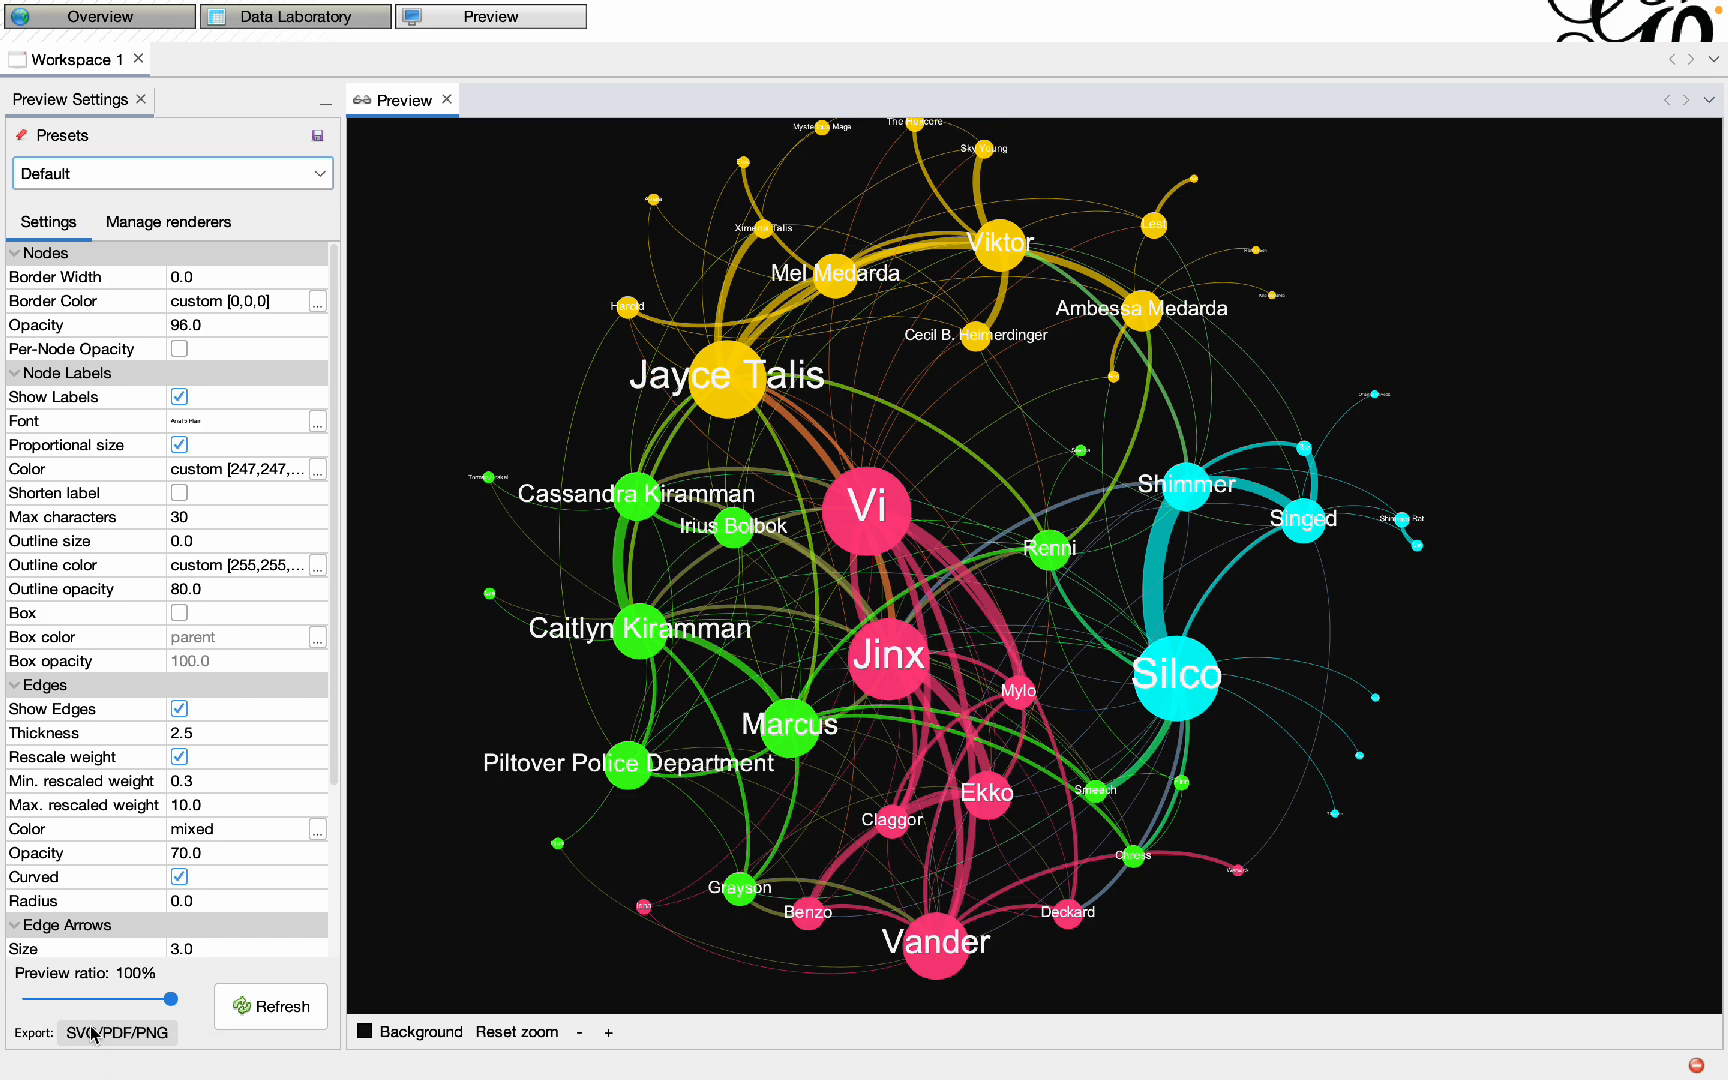